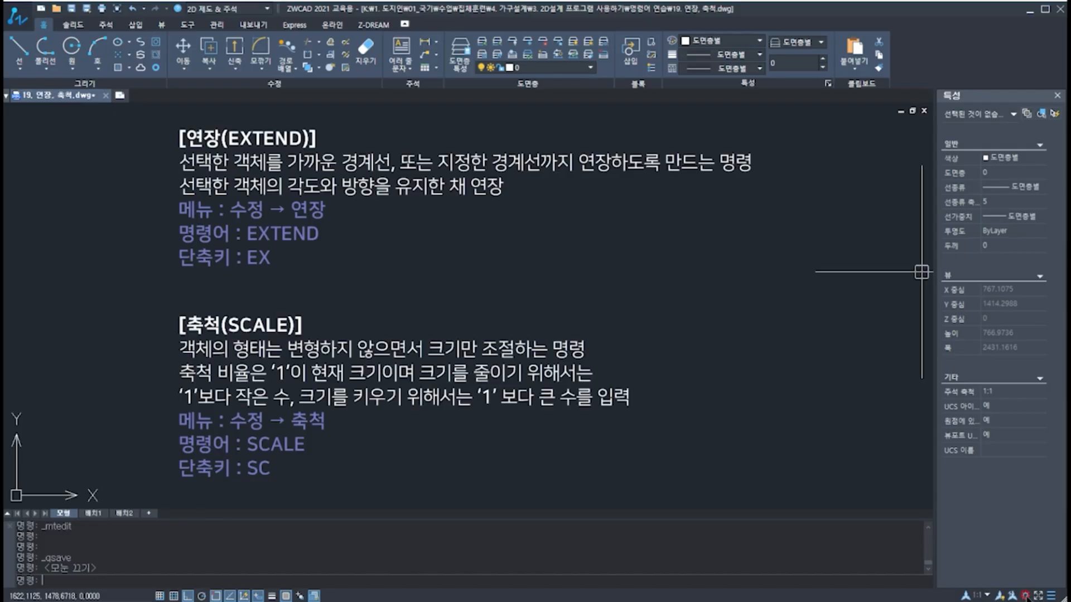
Step: Switch the workspace from 2D drafting and annotation to ZWCAD Classic (ZWCAD 클래식)
click(1026, 596)
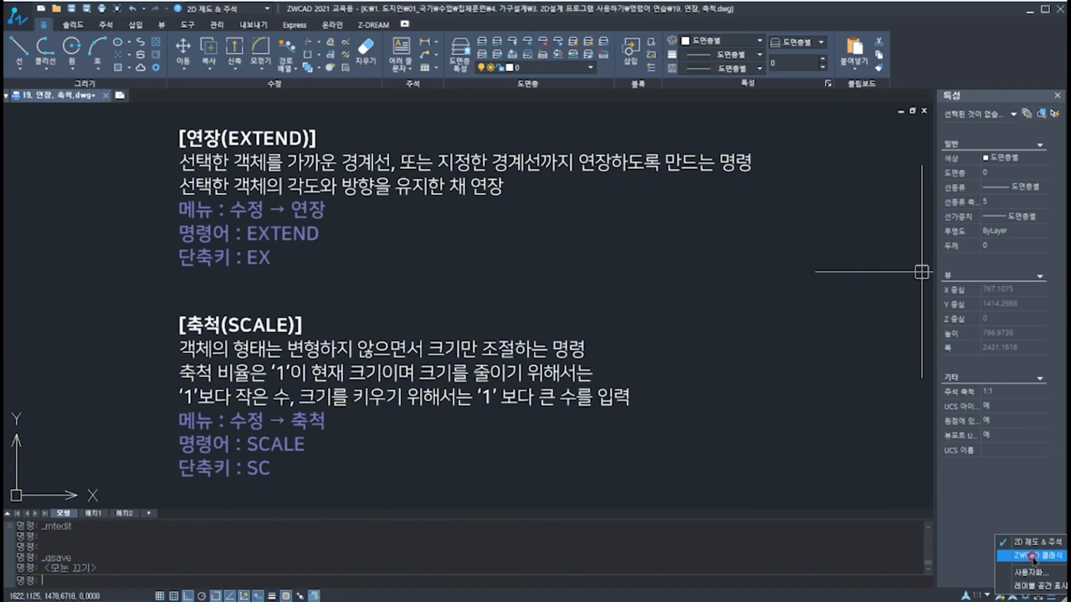
click(1033, 557)
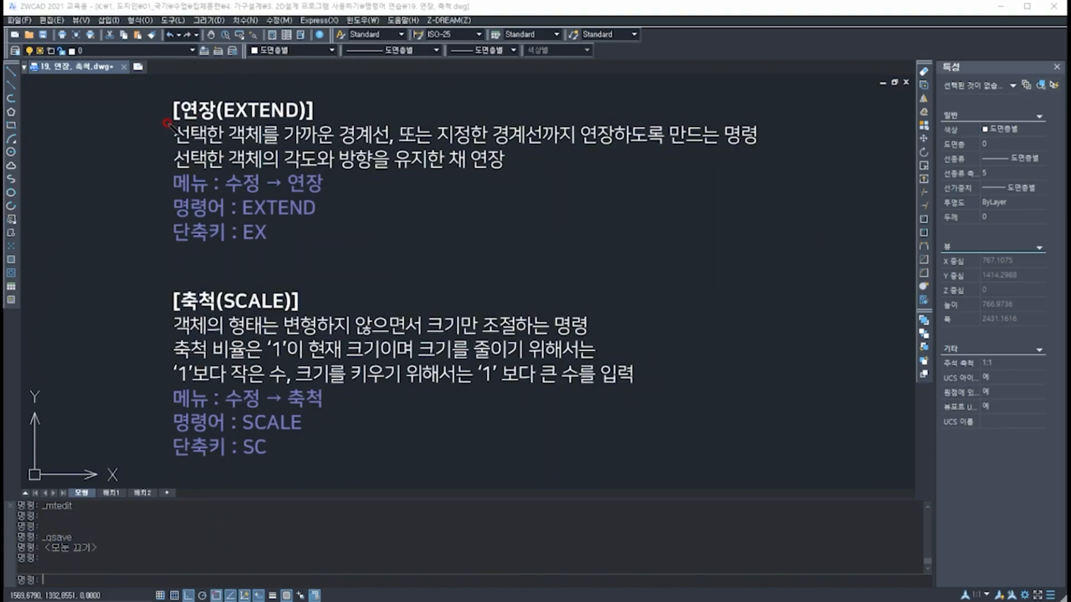
drag(169, 122, 320, 120)
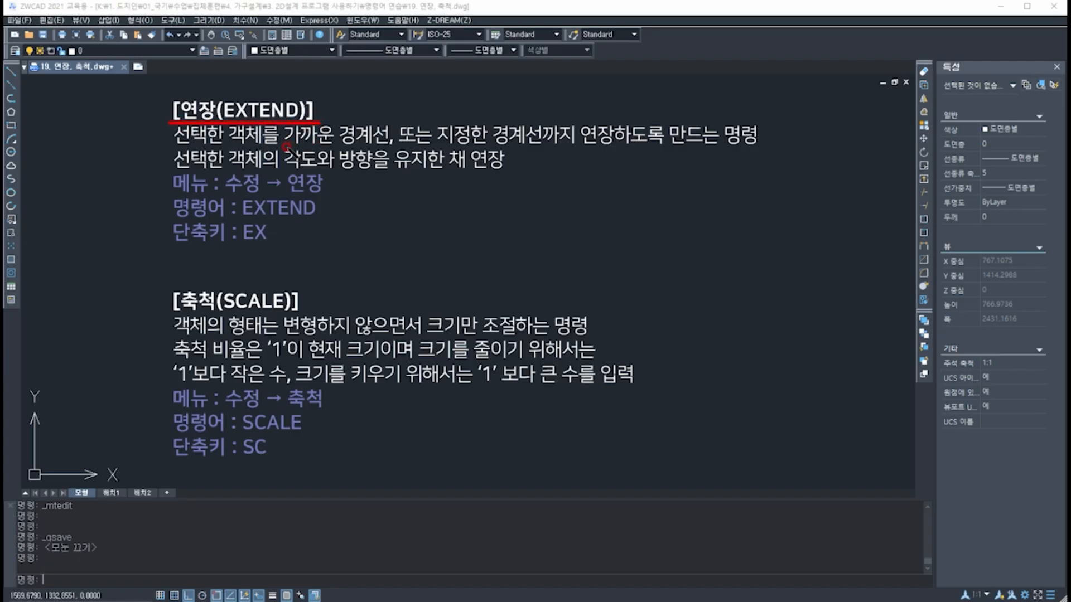
mouse_move(382, 151)
mouse_down()
mouse_move(329, 146)
mouse_move(404, 118)
mouse_move(393, 143)
mouse_move(770, 151)
mouse_up()
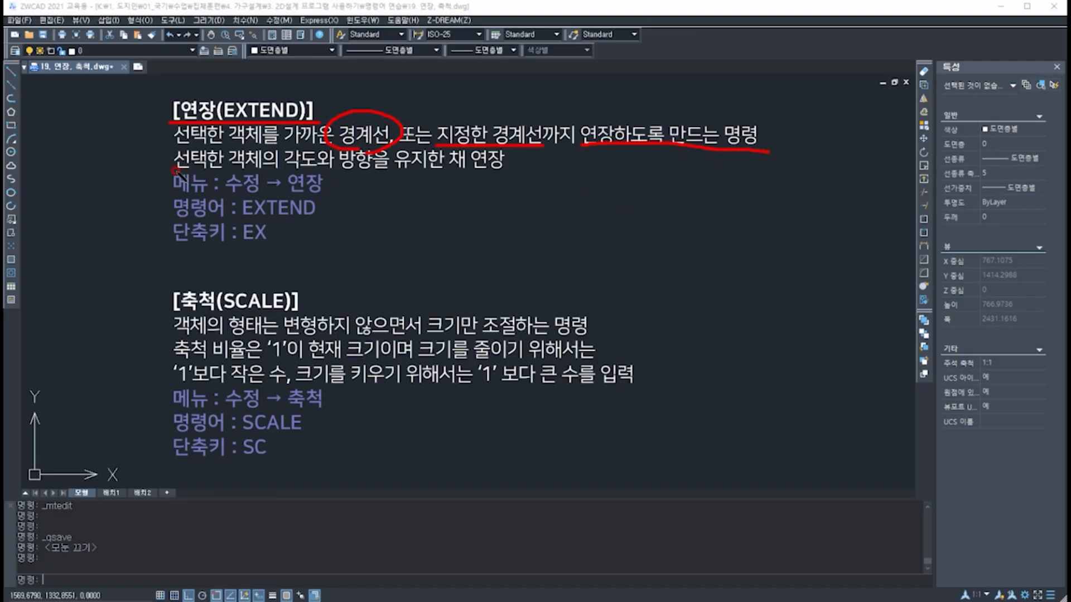
mouse_move(286, 168)
mouse_down()
mouse_move(313, 177)
mouse_move(335, 150)
mouse_move(354, 178)
mouse_move(347, 150)
mouse_move(368, 177)
mouse_move(505, 180)
mouse_up()
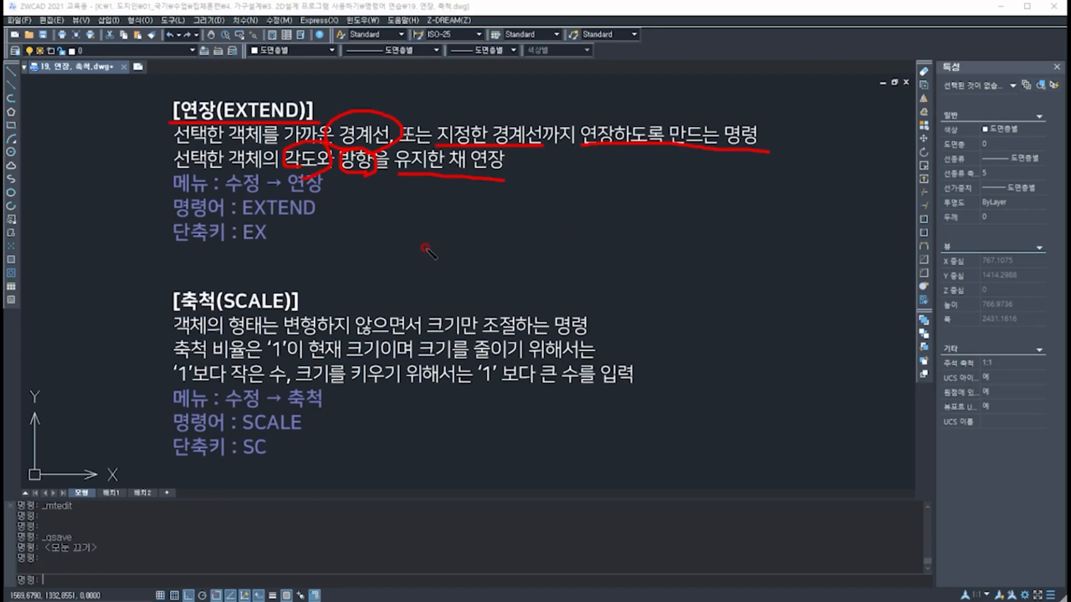
drag(399, 239, 577, 239)
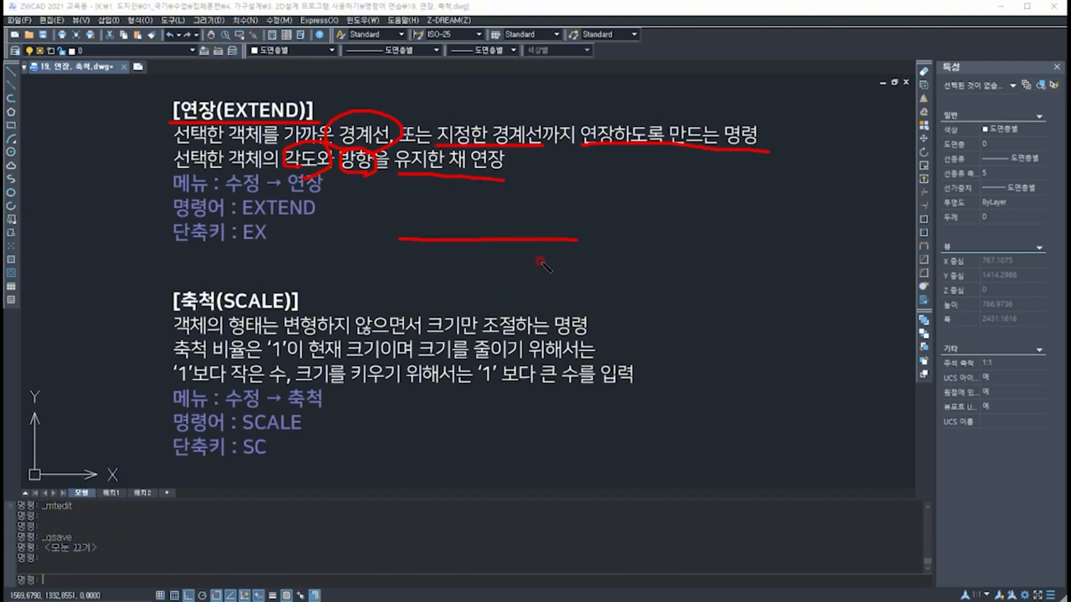
mouse_move(480, 260)
mouse_down()
mouse_move(497, 275)
mouse_move(530, 267)
mouse_move(520, 265)
mouse_up()
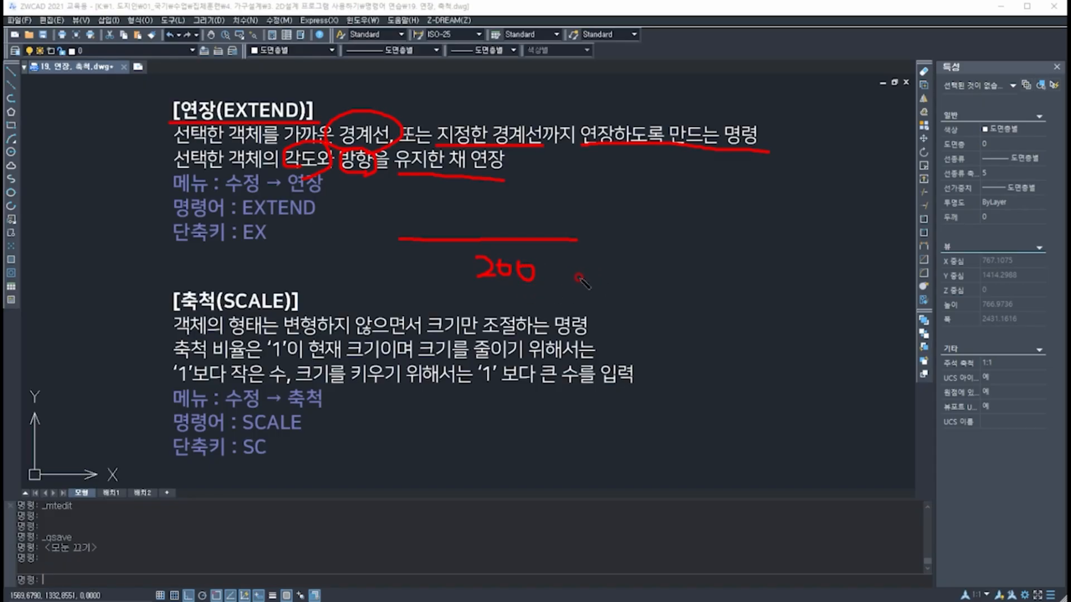
mouse_move(568, 268)
mouse_down()
mouse_move(613, 267)
mouse_move(614, 281)
mouse_move(597, 269)
mouse_move(637, 261)
mouse_up()
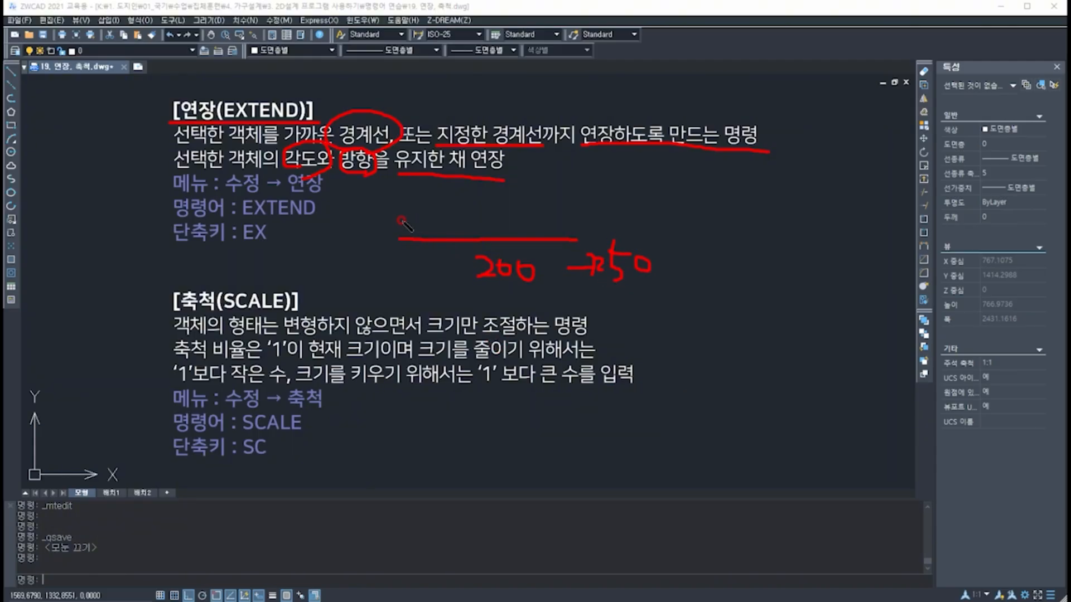
drag(401, 221, 632, 221)
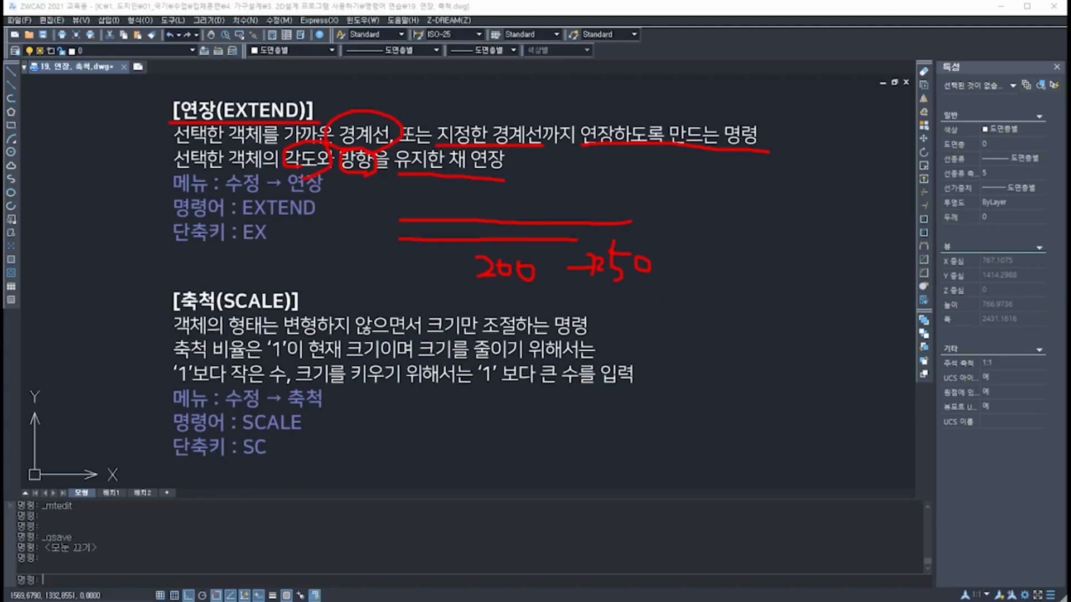
key(Delete)
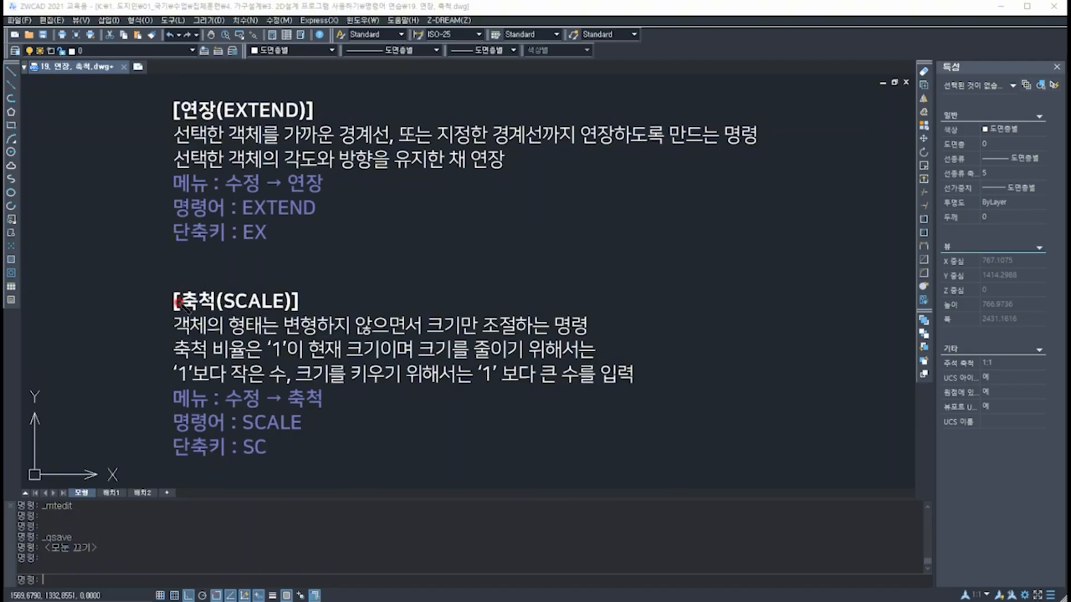
drag(174, 309, 311, 307)
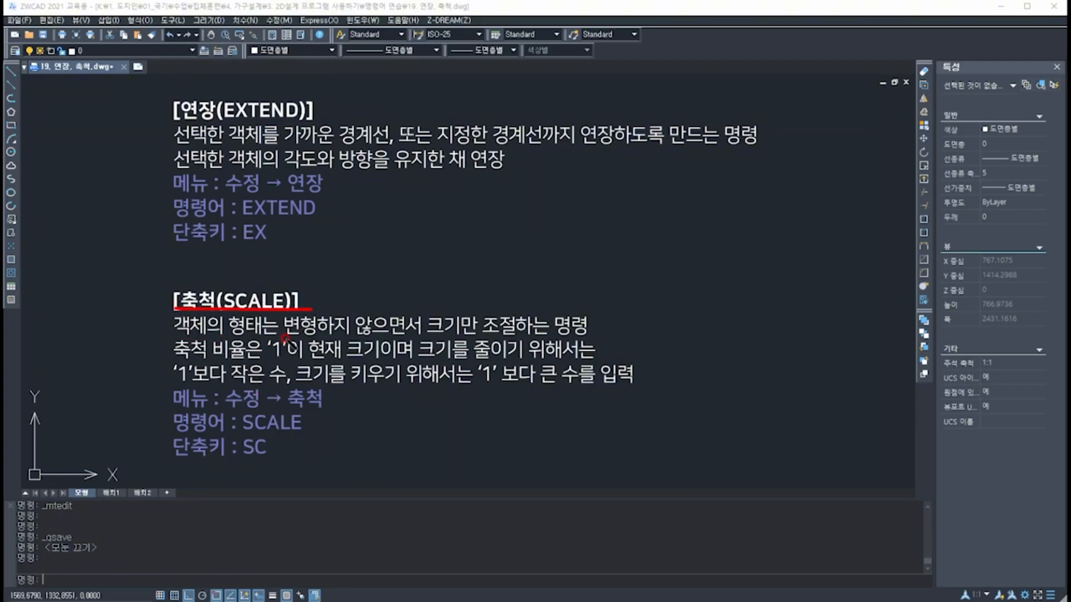
drag(284, 337, 594, 333)
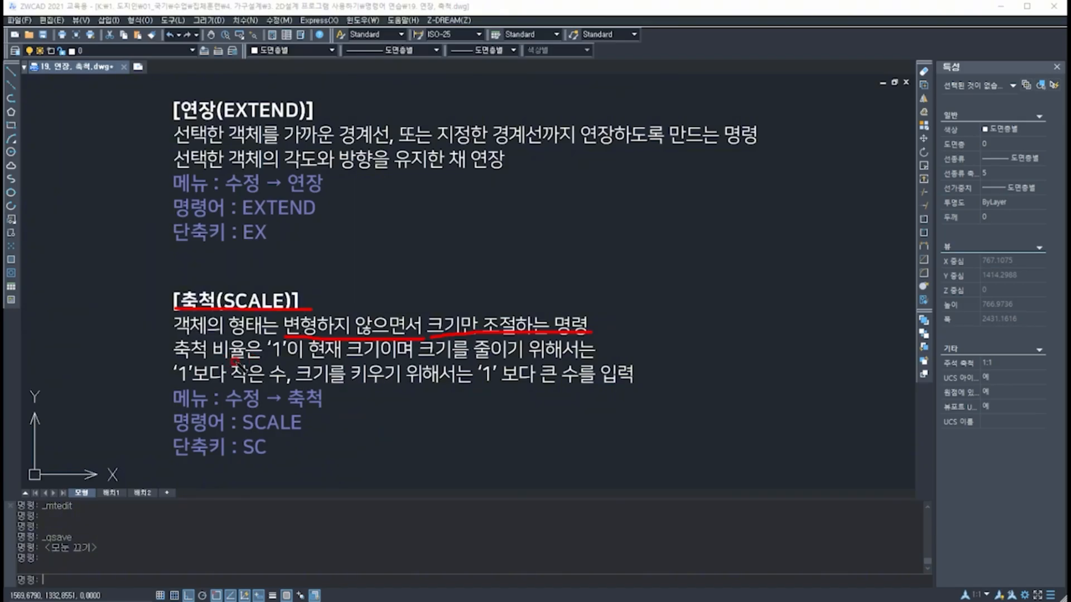
mouse_move(283, 336)
mouse_down()
mouse_move(267, 355)
mouse_move(288, 345)
mouse_move(416, 365)
mouse_up()
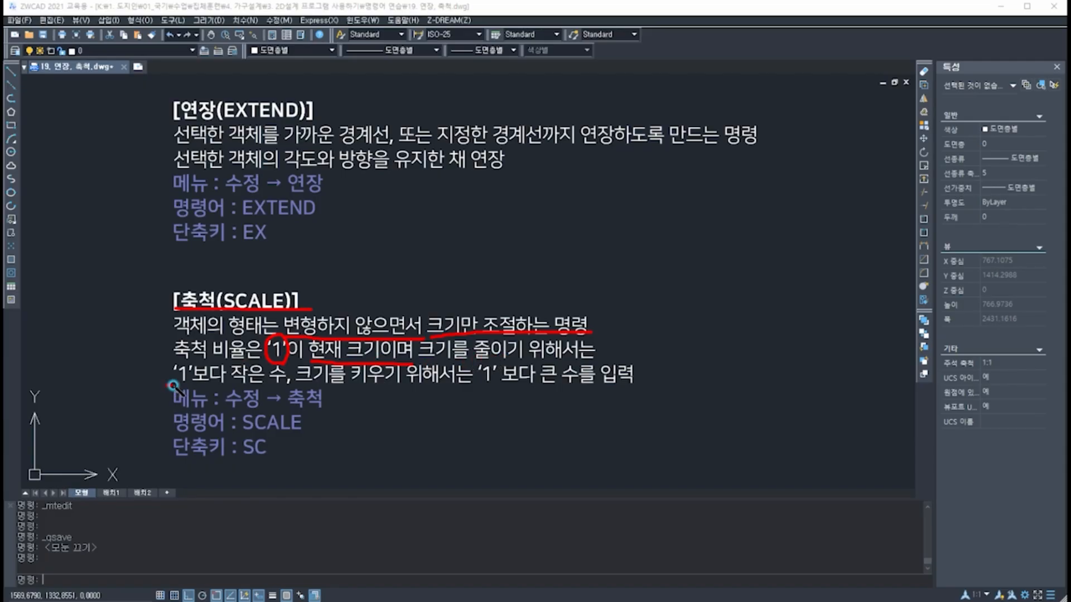
drag(167, 384, 287, 386)
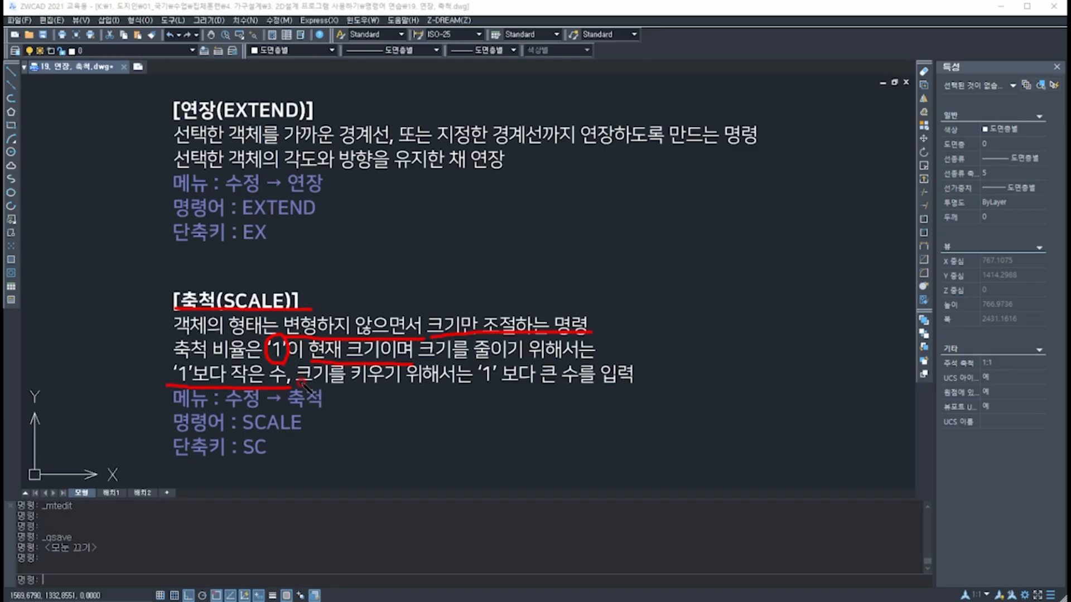
drag(306, 360, 290, 385)
mouse_move(489, 385)
mouse_down()
mouse_move(473, 379)
mouse_move(502, 363)
mouse_move(492, 393)
mouse_move(635, 385)
mouse_up()
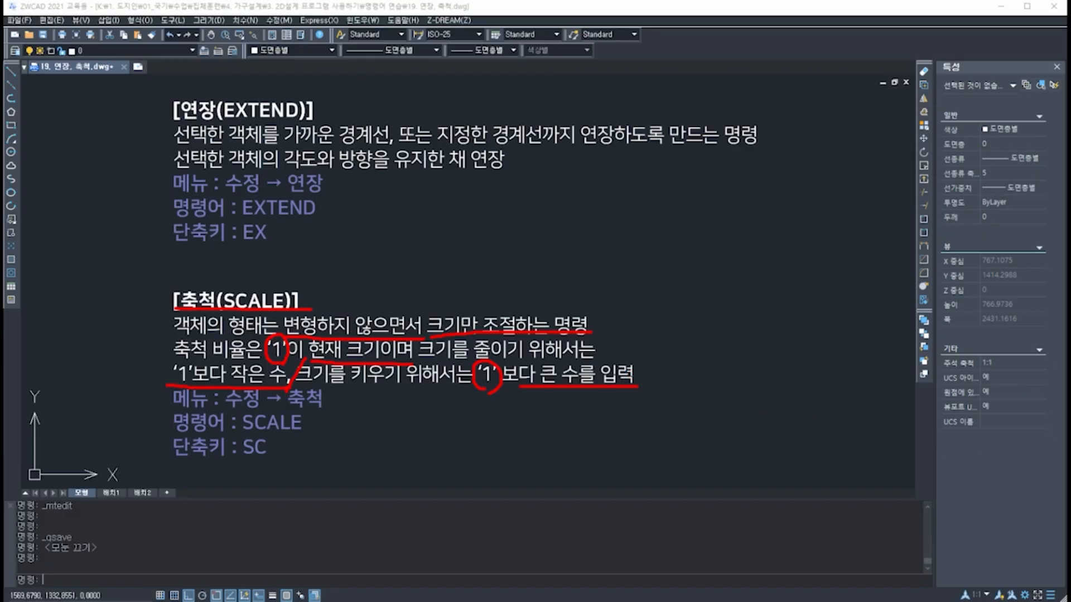
key(Escape)
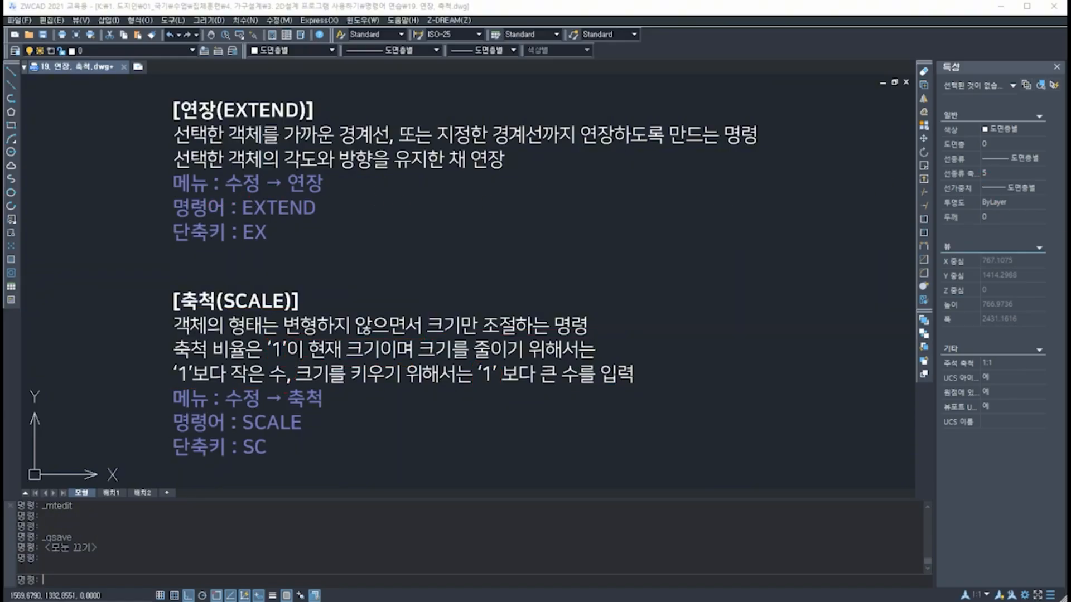
click(277, 21)
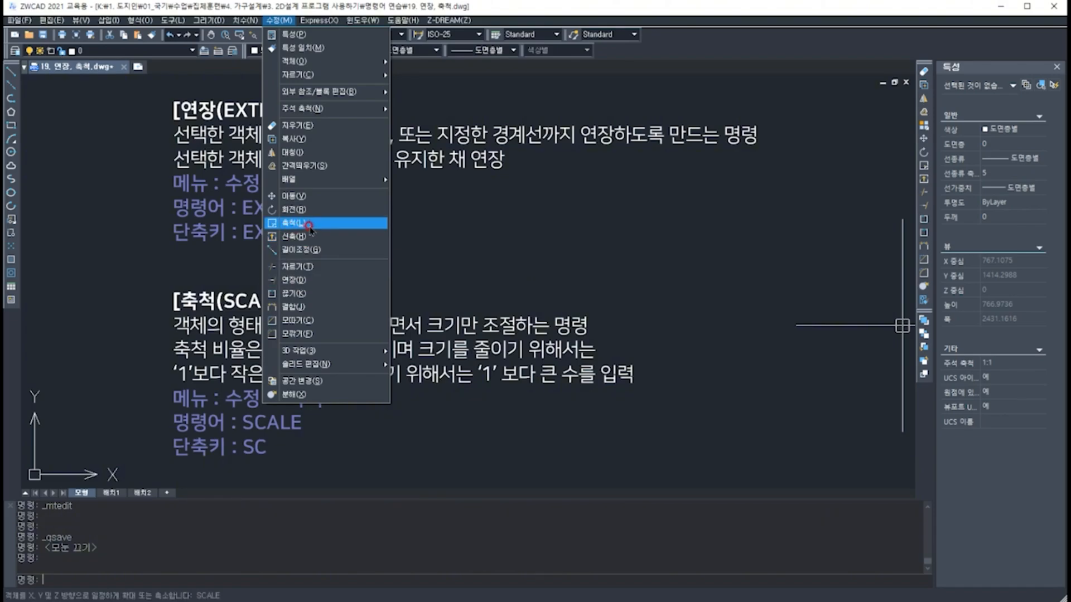
click(286, 21)
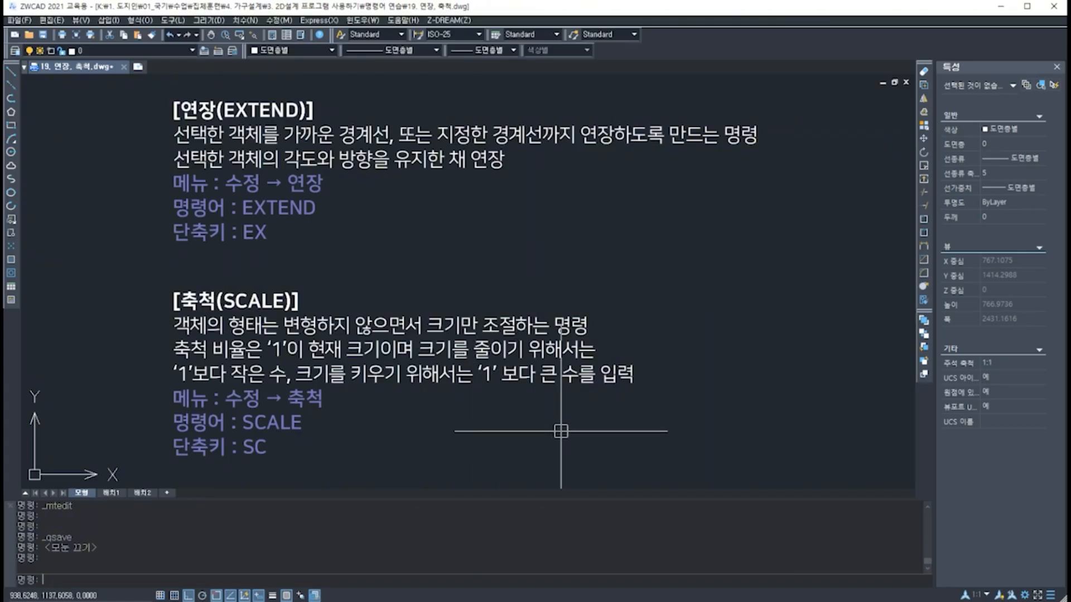
Step: Grip-stretch the upper end of the leftmost vertical line to line L1, using the intersection object snap
middle_drag(610, 455, 639, 82)
mouse_move(577, 422)
middle_down()
mouse_move(612, 370)
mouse_move(654, 366)
mouse_move(701, 291)
mouse_move(695, 329)
mouse_move(691, 313)
middle_up()
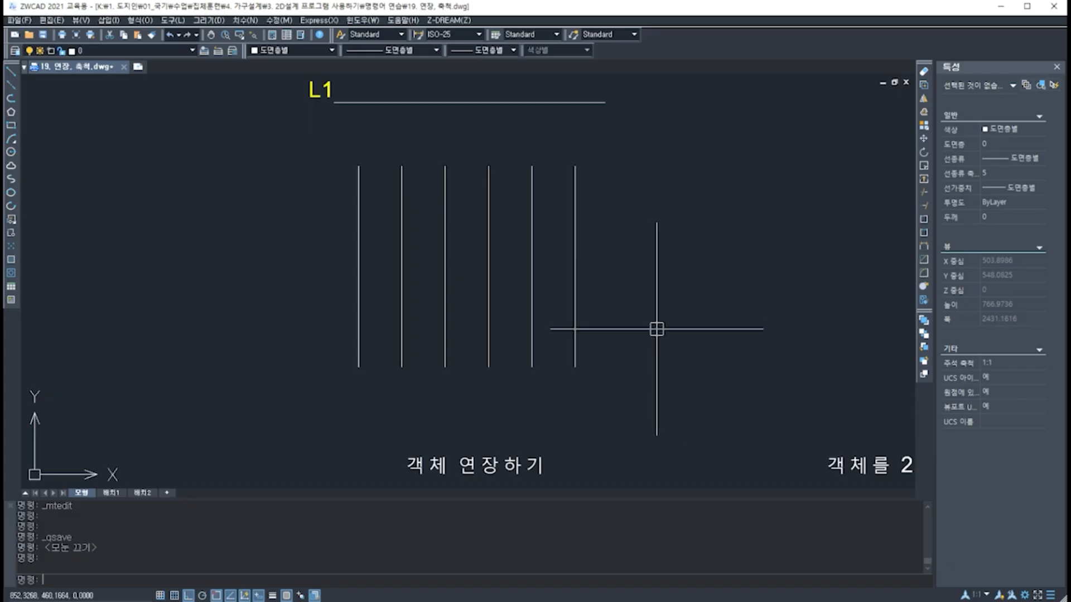
click(358, 259)
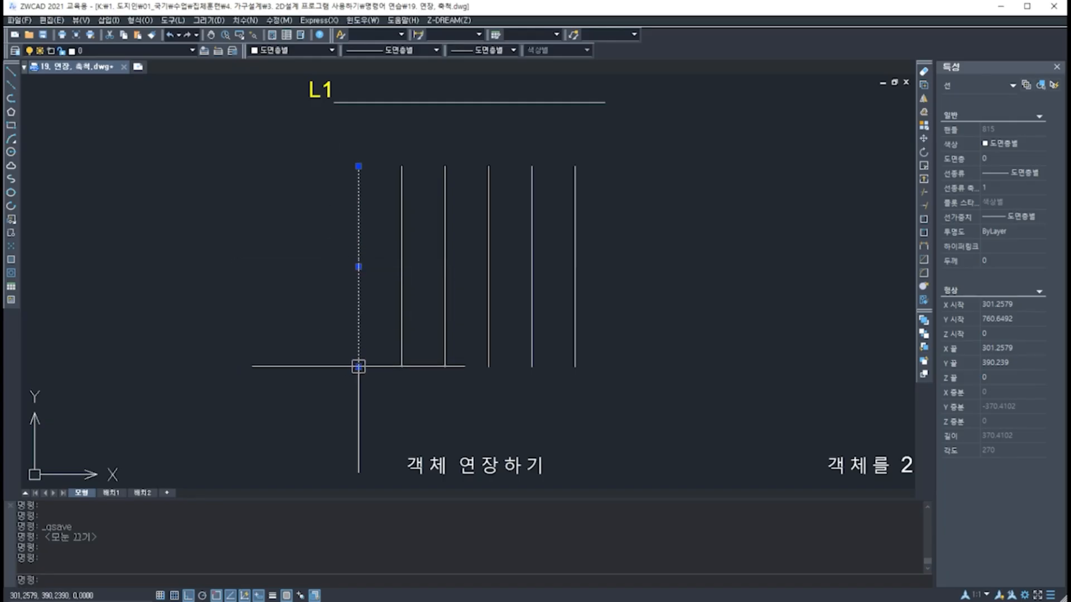
click(359, 165)
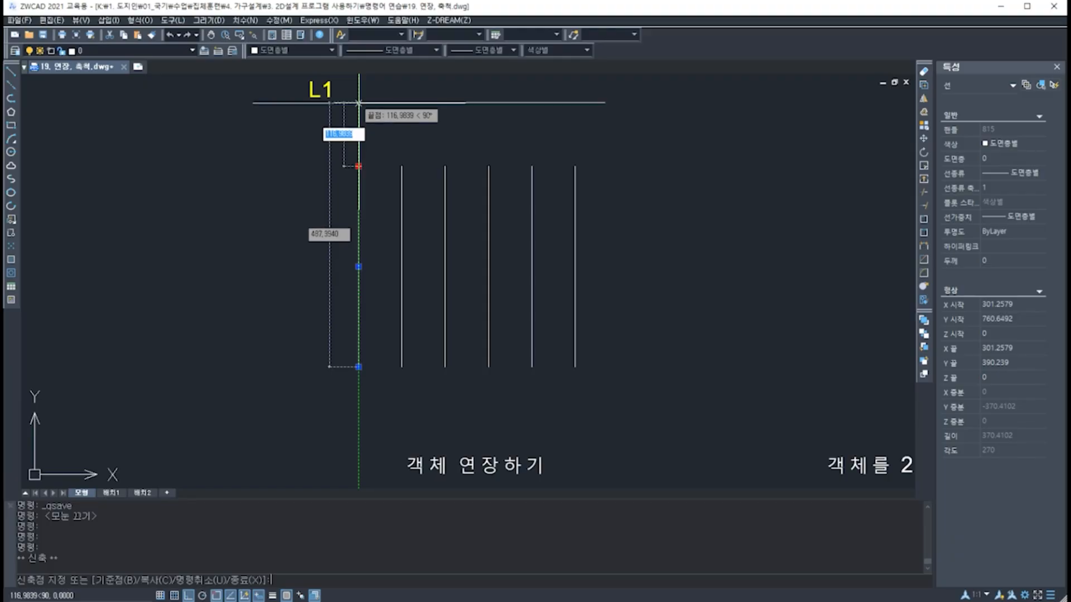
shift+right_click(359, 103)
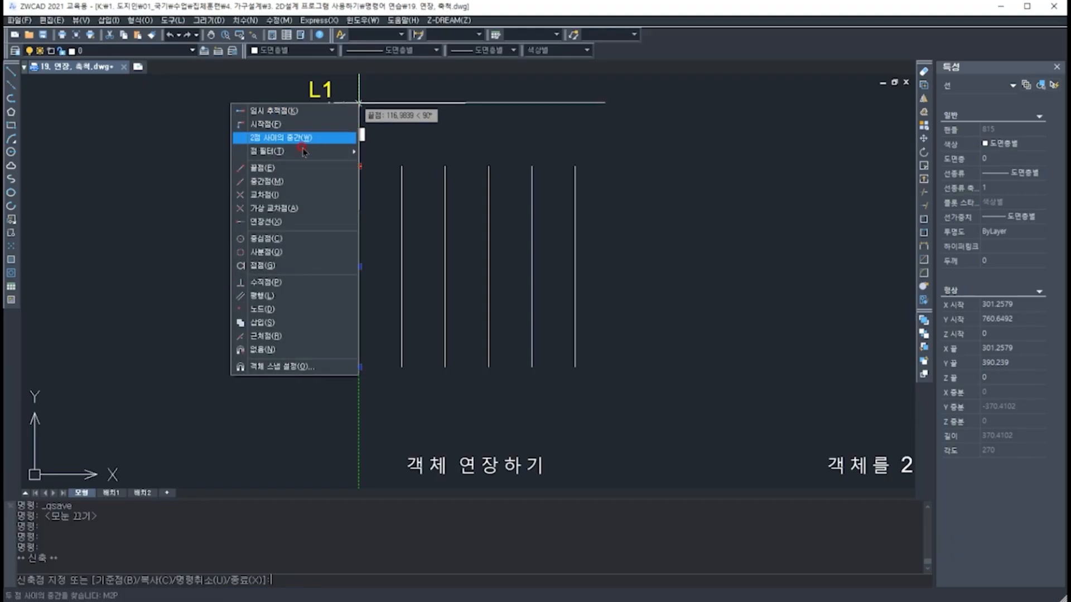
click(289, 196)
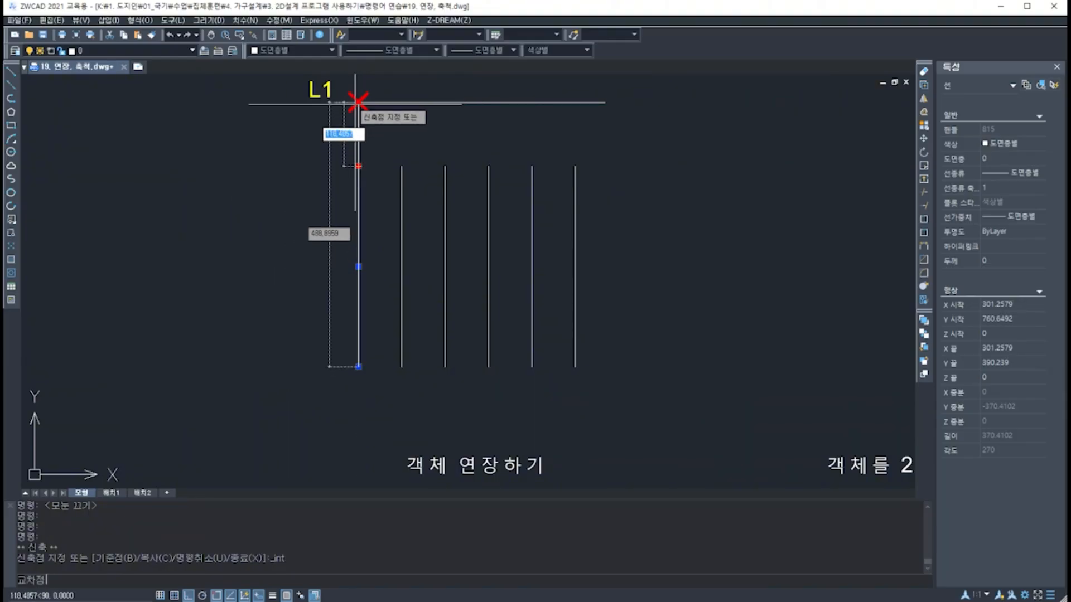
click(358, 103)
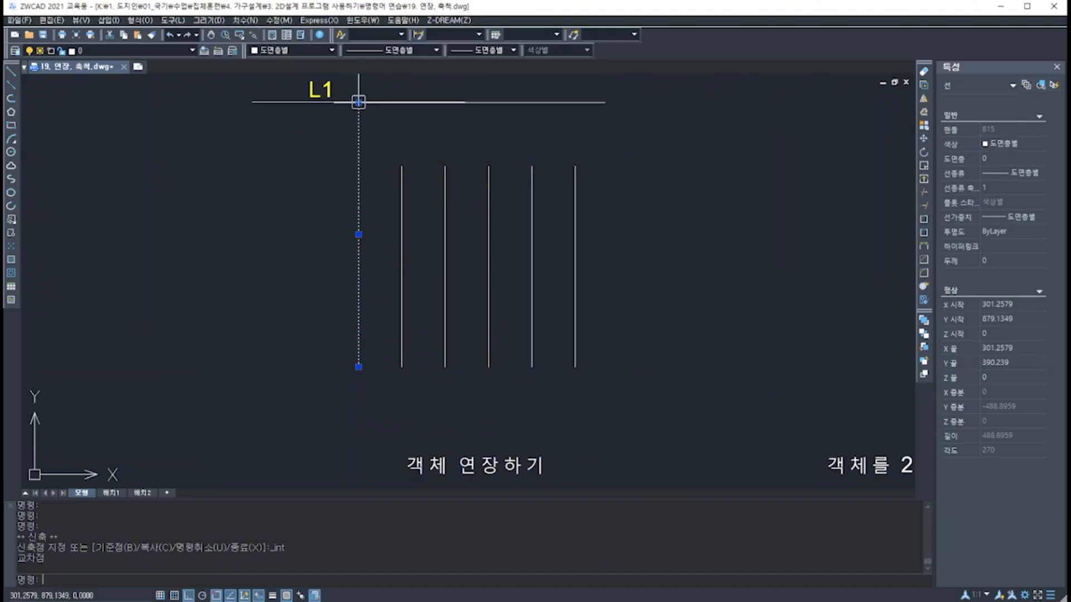
Step: Try stretching the second vertical line's upper end freehand past line L1, and undo the stretches of both lines
click(612, 223)
click(382, 154)
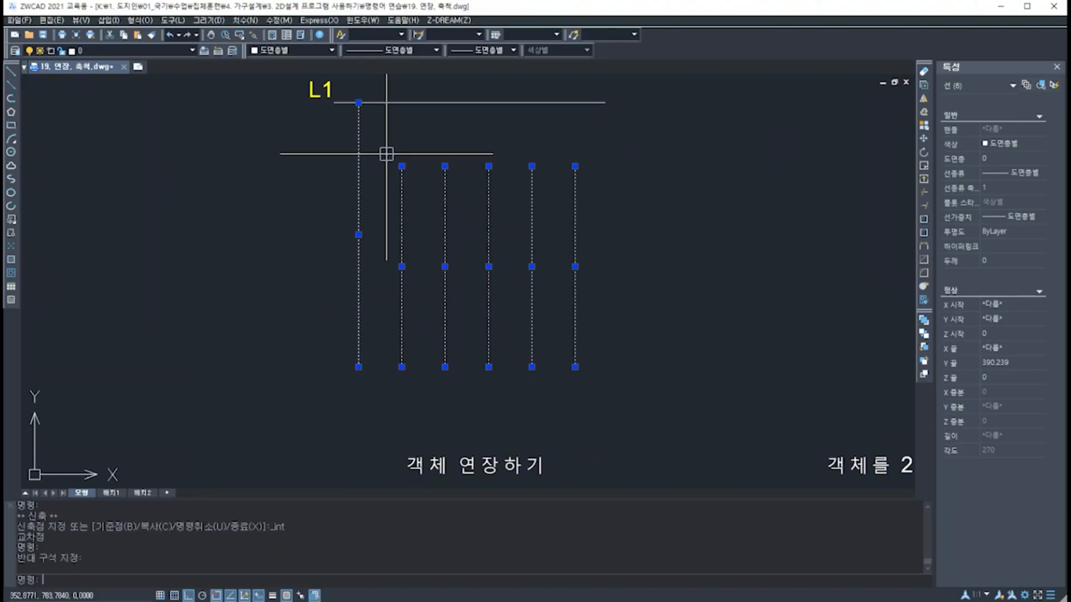
click(402, 166)
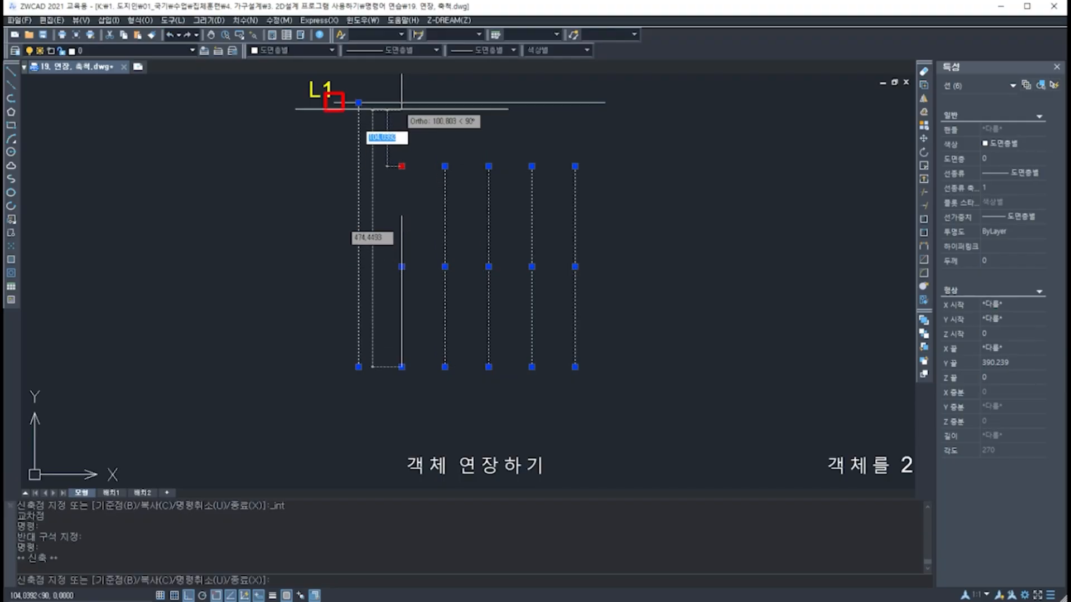
click(401, 87)
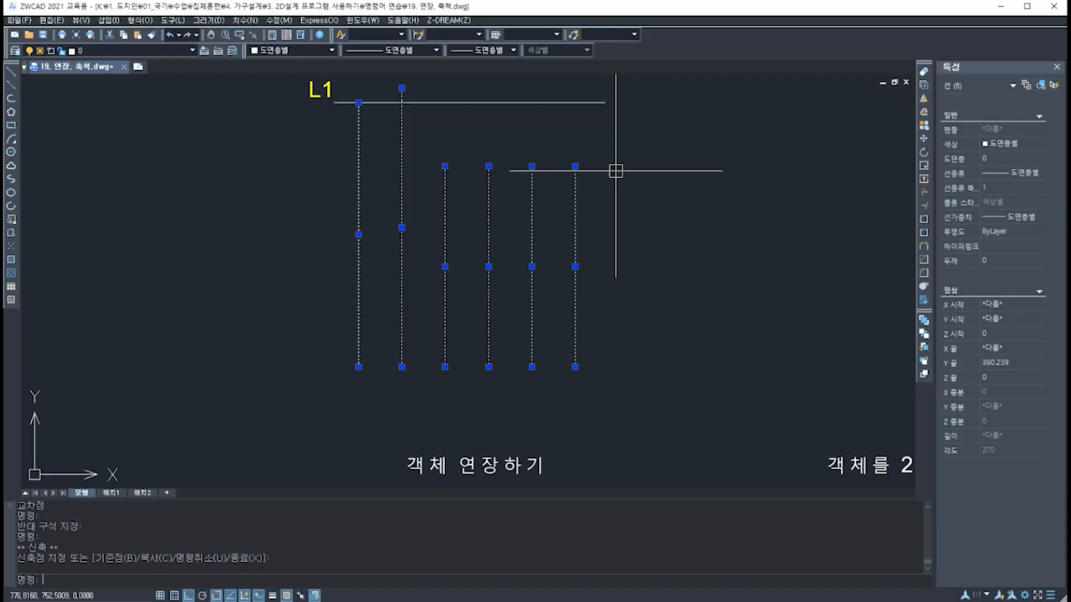
key(ctrl+z)
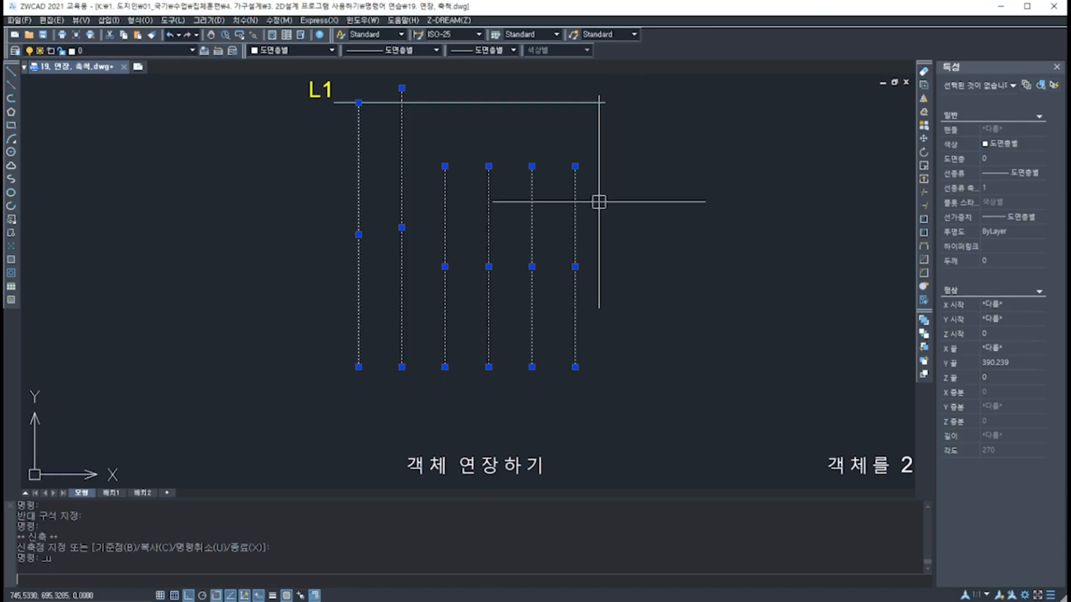
key(ctrl+z)
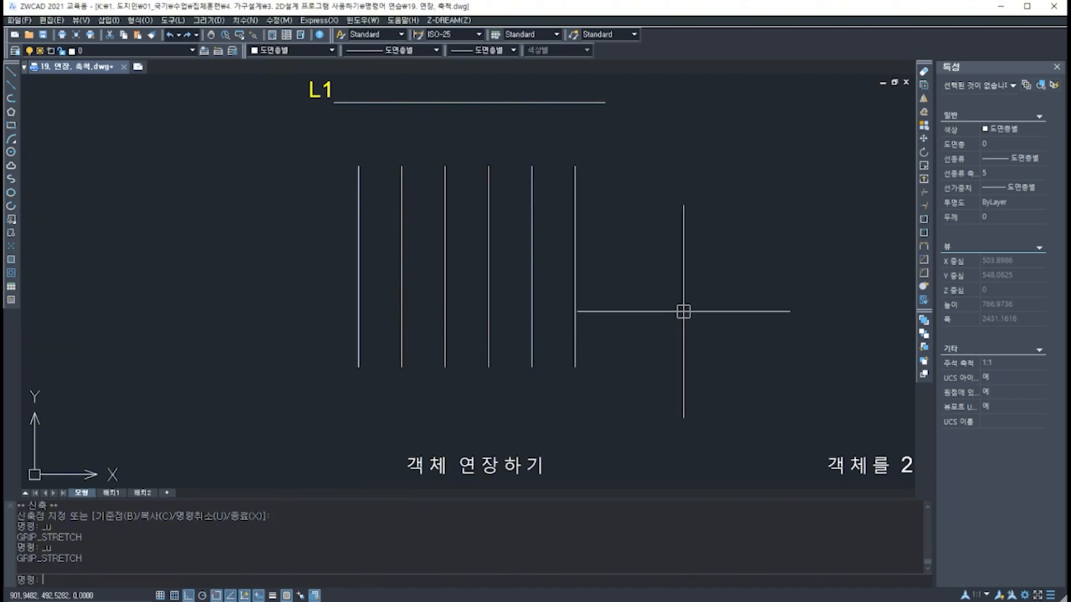
Step: Extend the upper ends of the three rightmost vertical lines to boundary line L1
text(E)
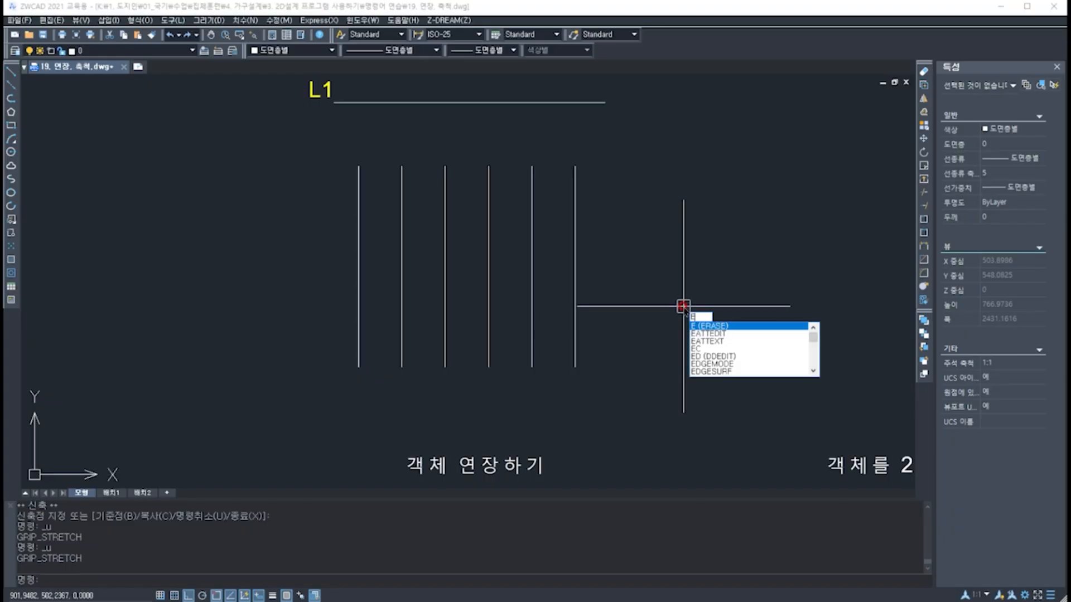
text(X)
key(Return)
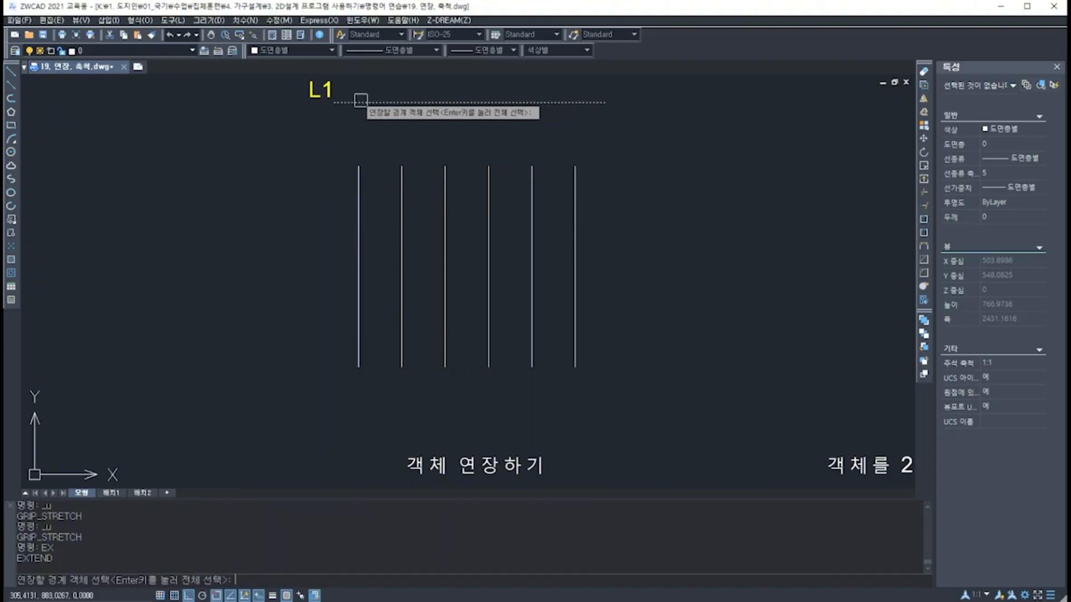
click(569, 103)
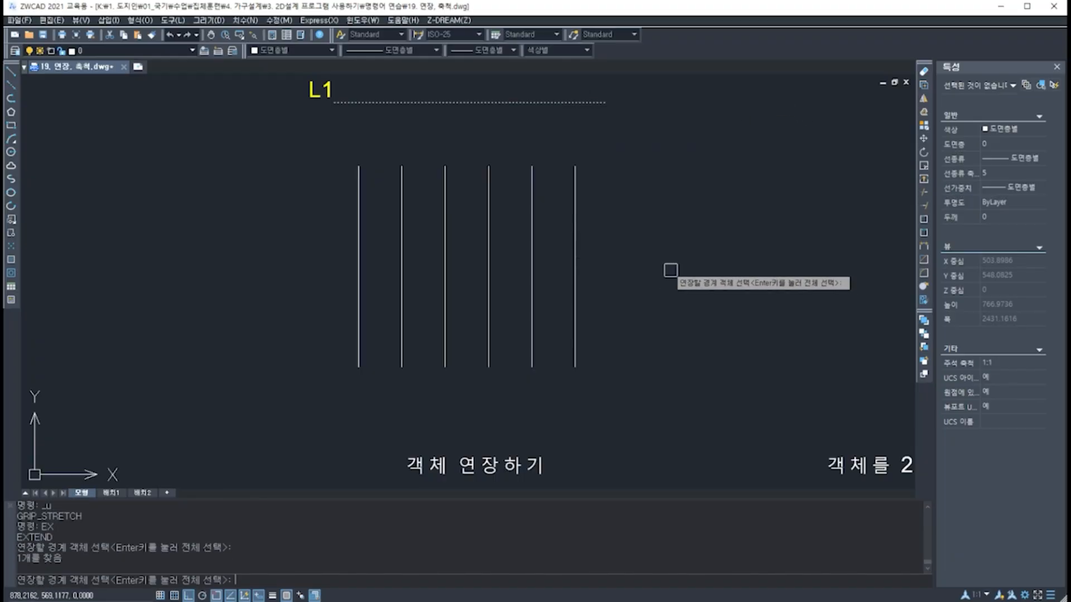
key(Return)
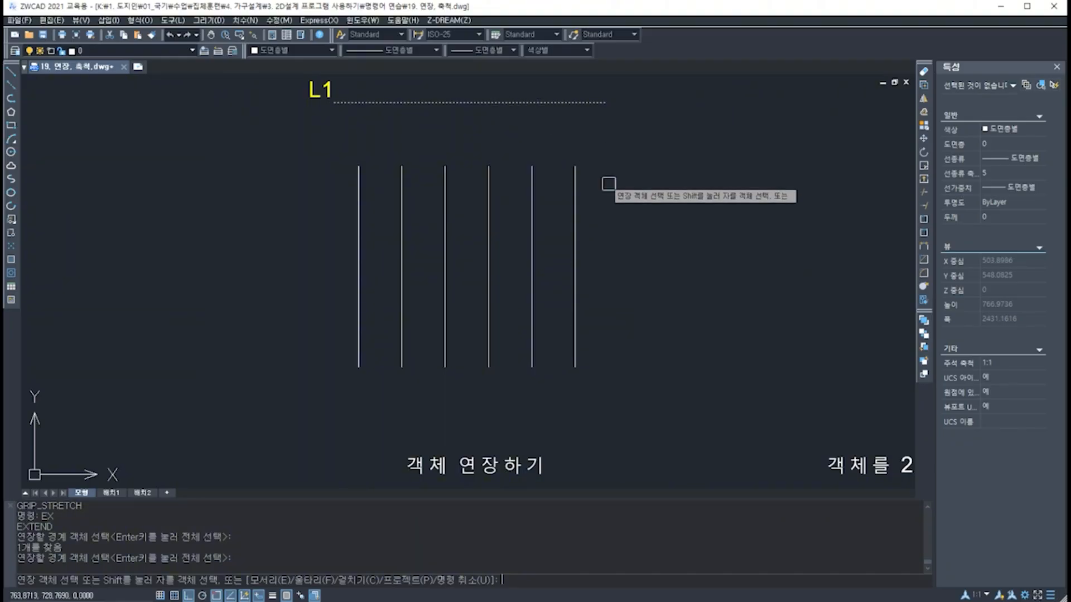
click(577, 184)
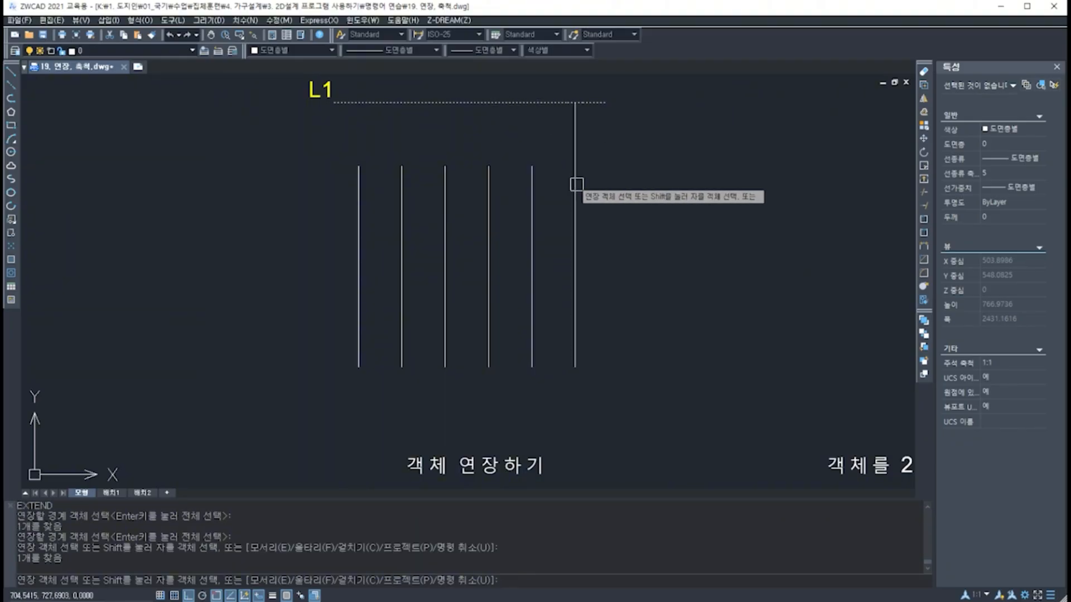
click(530, 175)
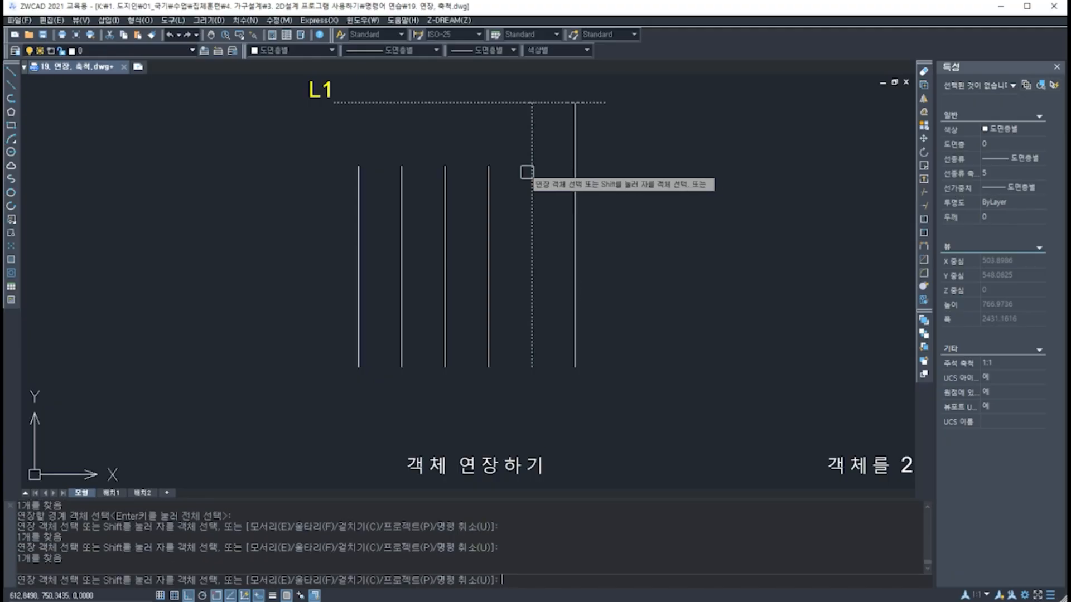
click(491, 175)
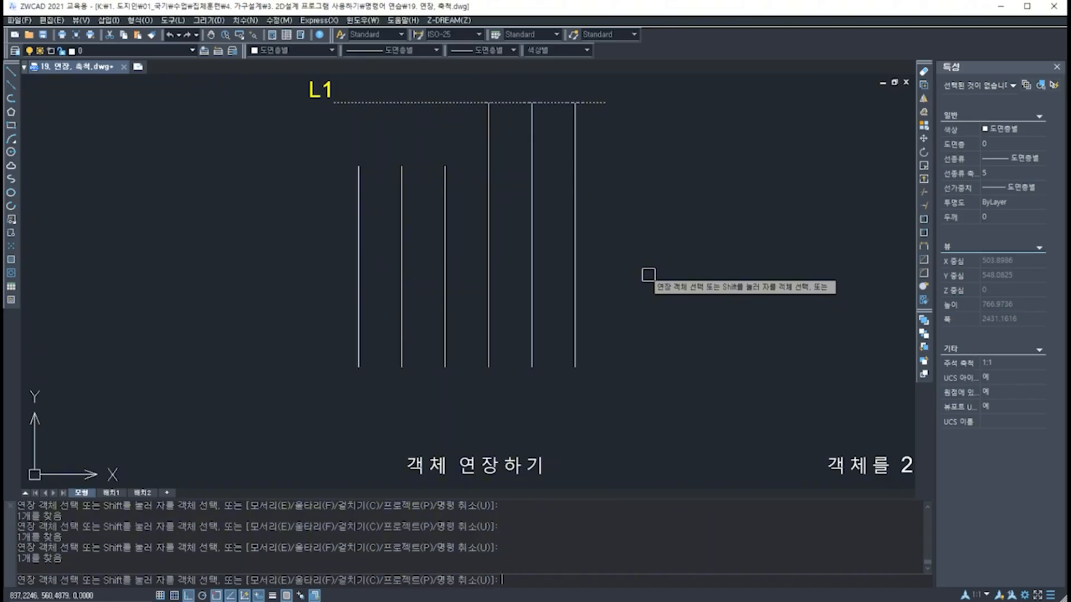
key(Return)
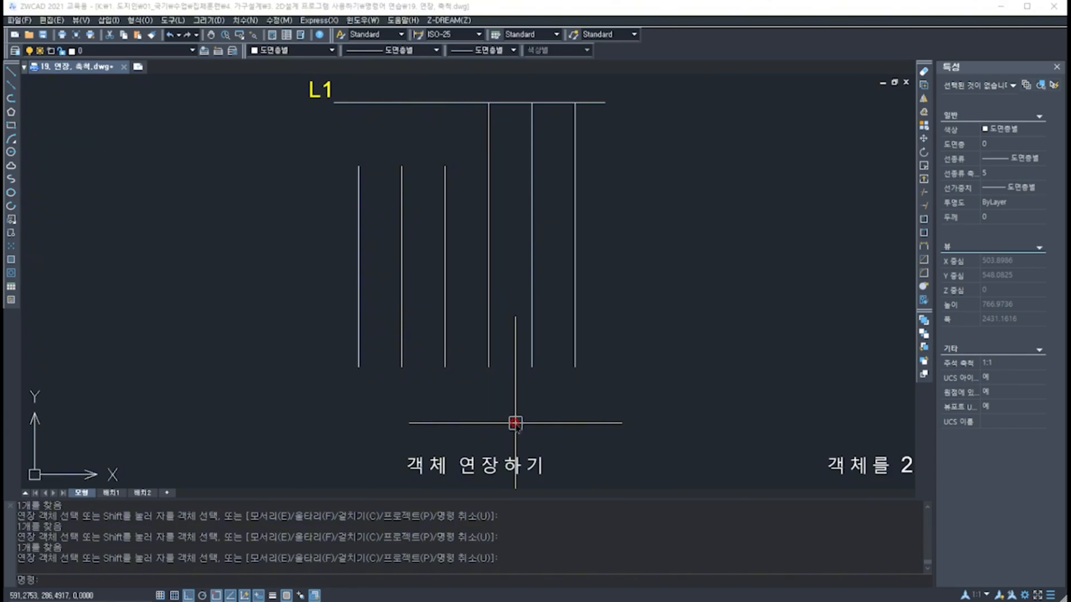
Step: Draw a horizontal line below the six vertical lines, running past both outermost ones
text(L)
key(Return)
click(317, 415)
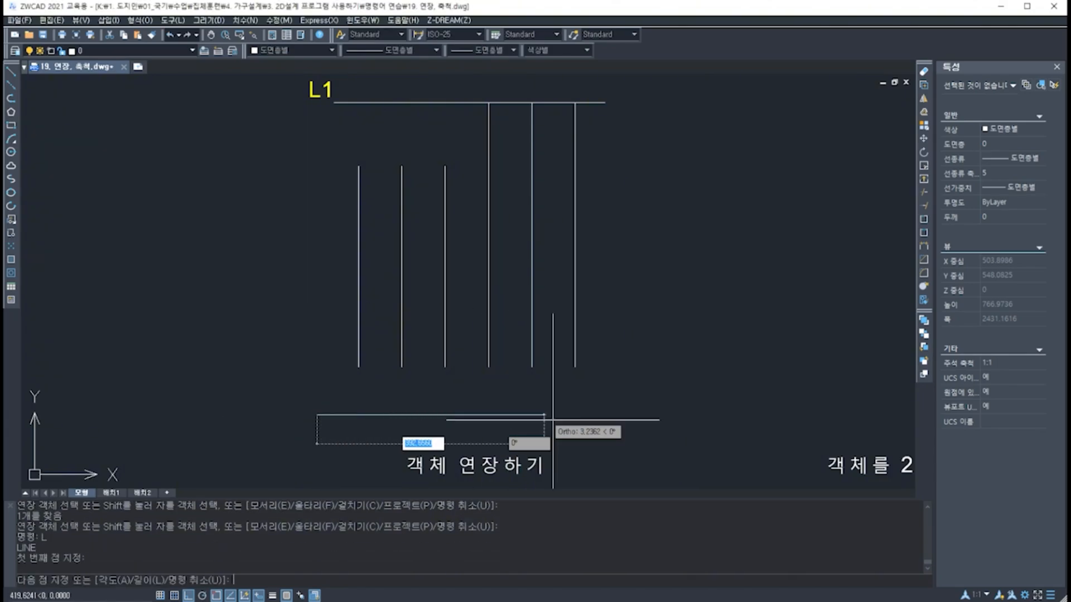
click(630, 414)
key(Return)
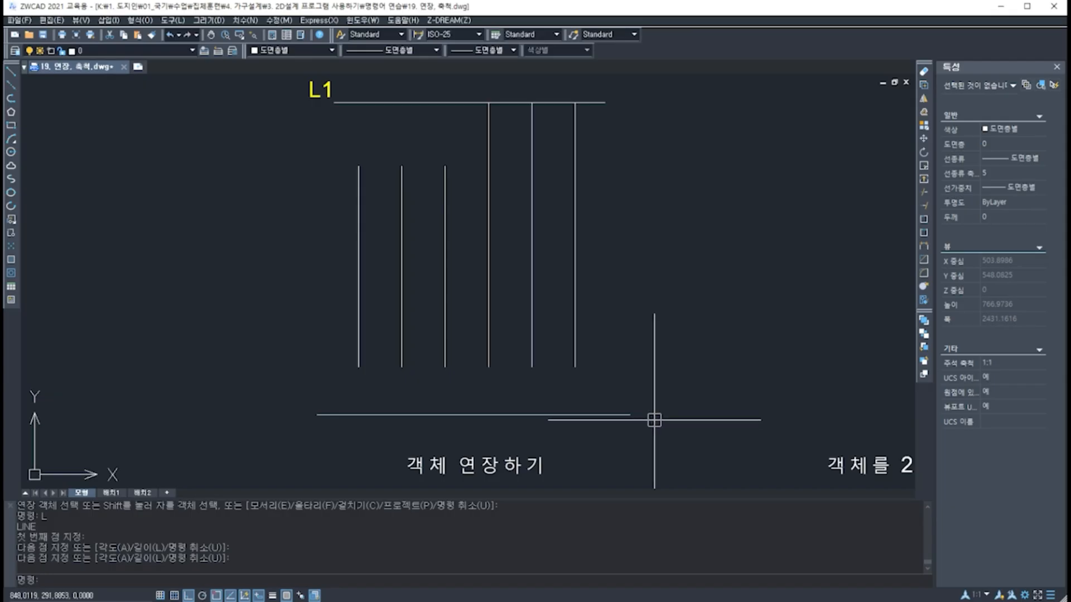
Step: Extend both ends of the three leftmost vertical lines, using L1 and the lower horizontal line as boundaries
text(EX)
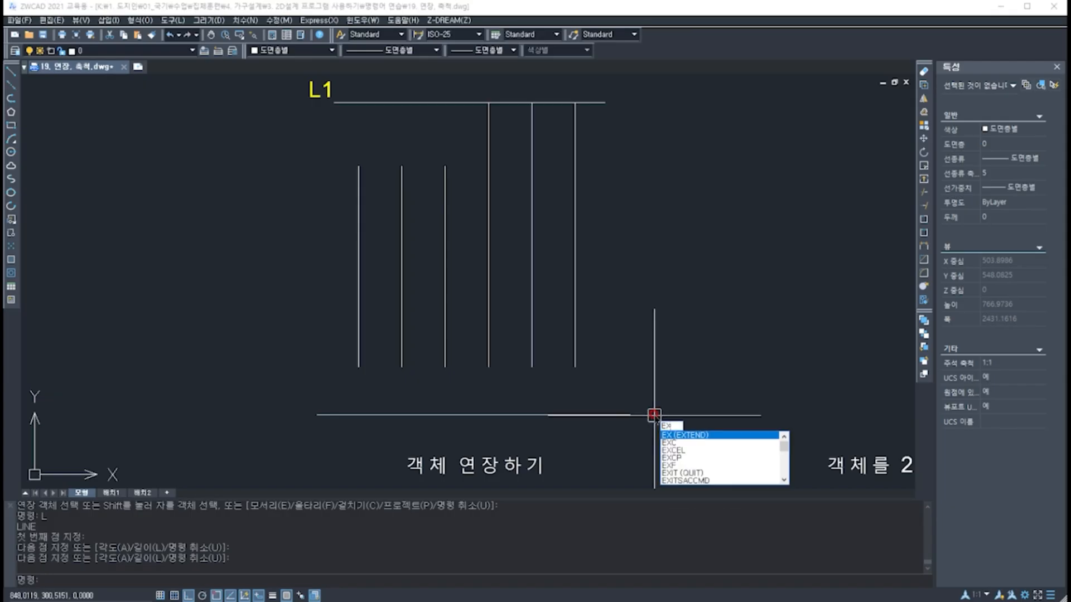
key(Return)
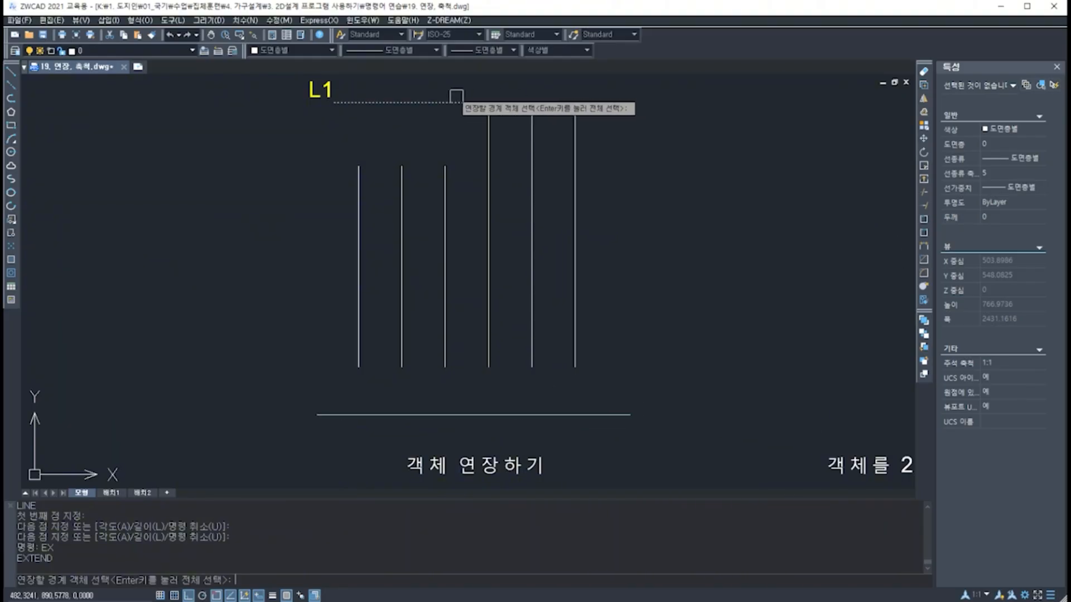
click(446, 102)
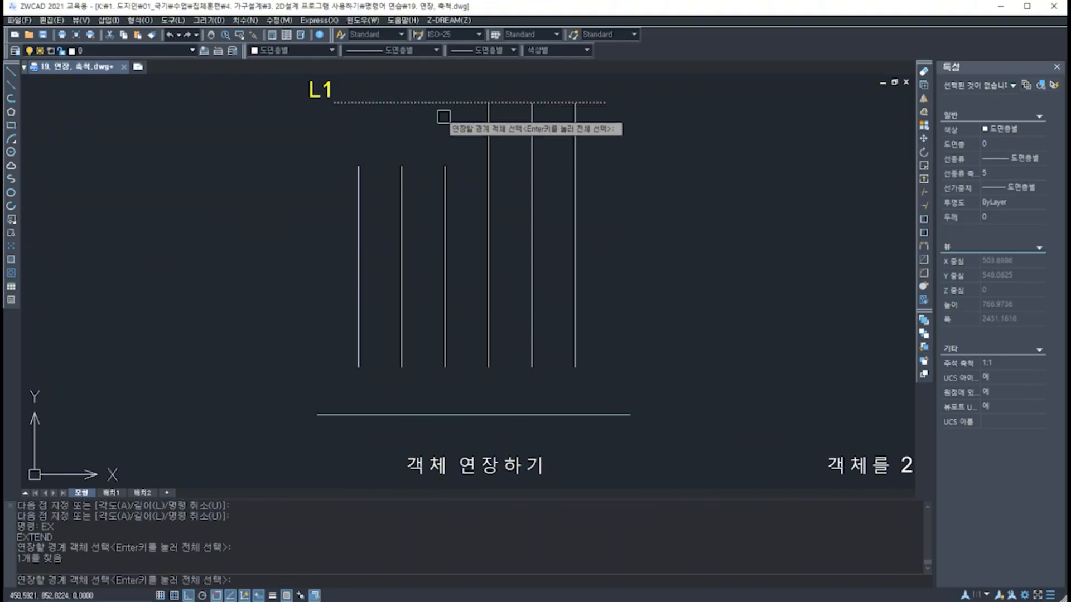
click(451, 415)
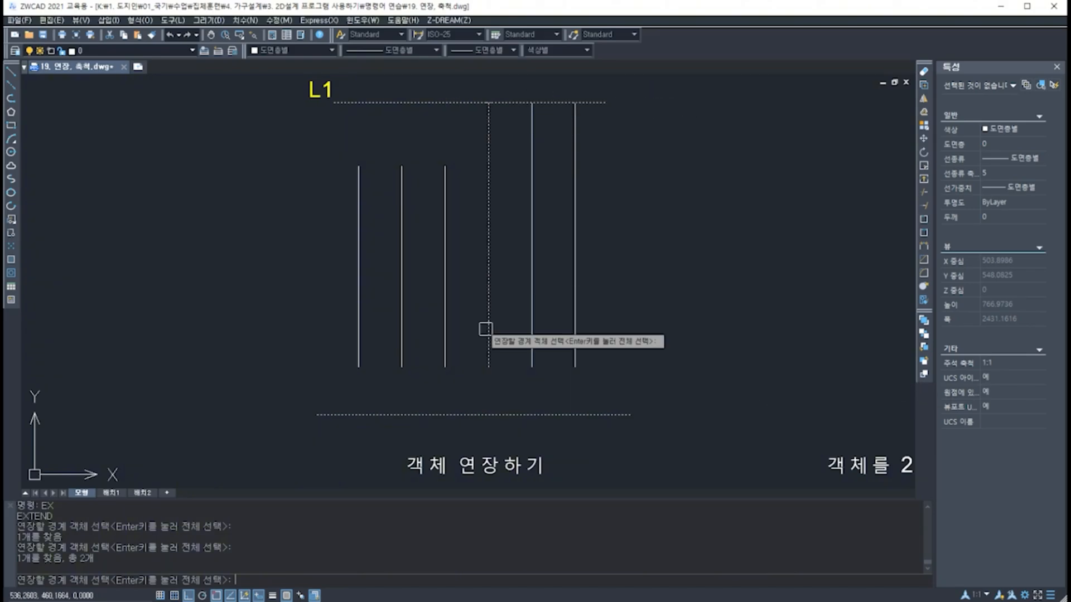
key(Return)
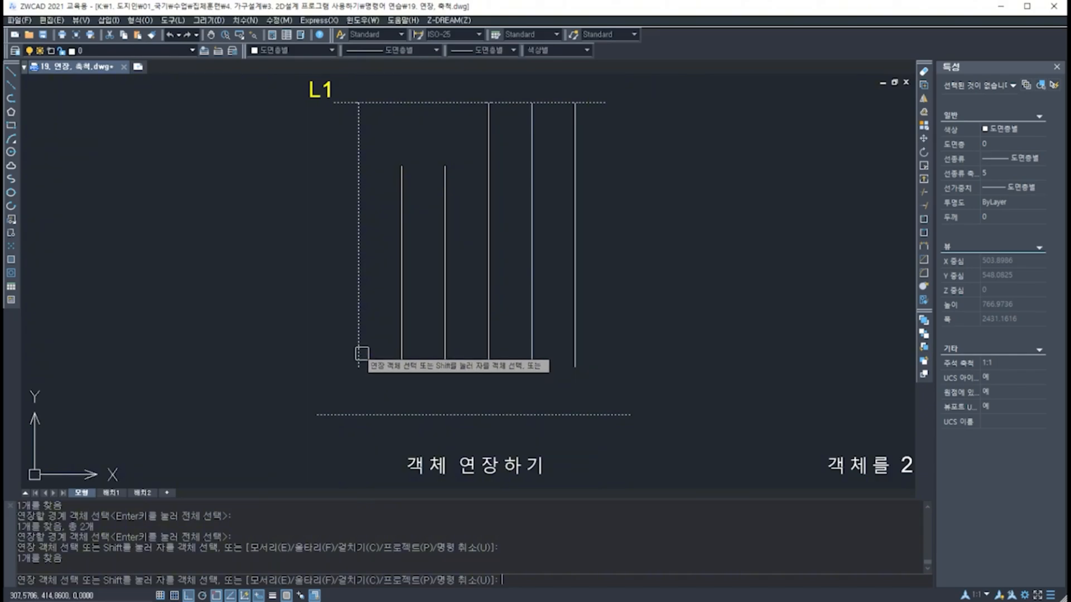
click(359, 253)
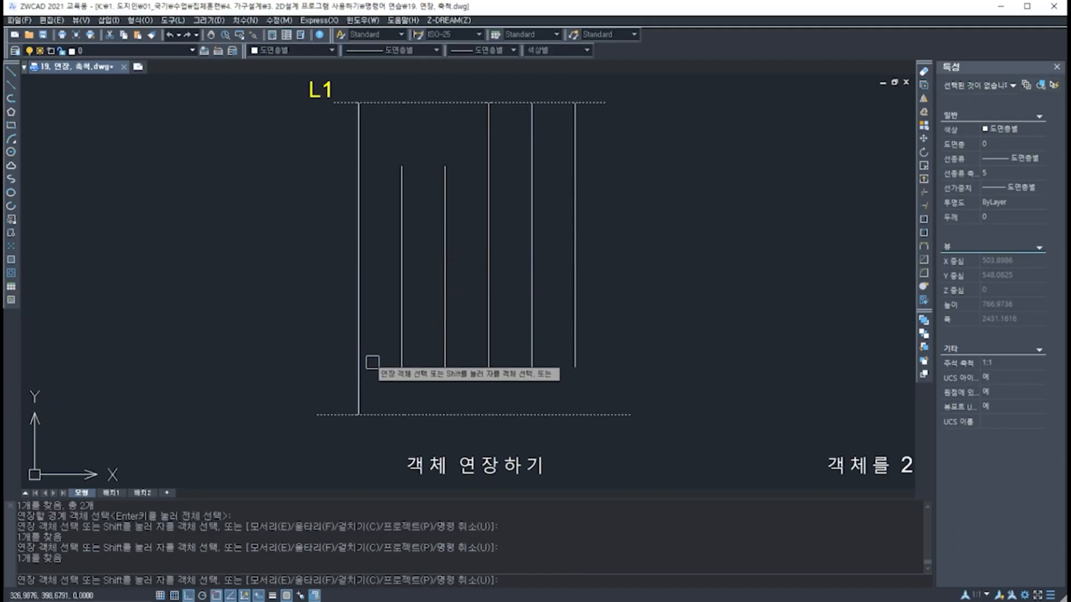
click(402, 208)
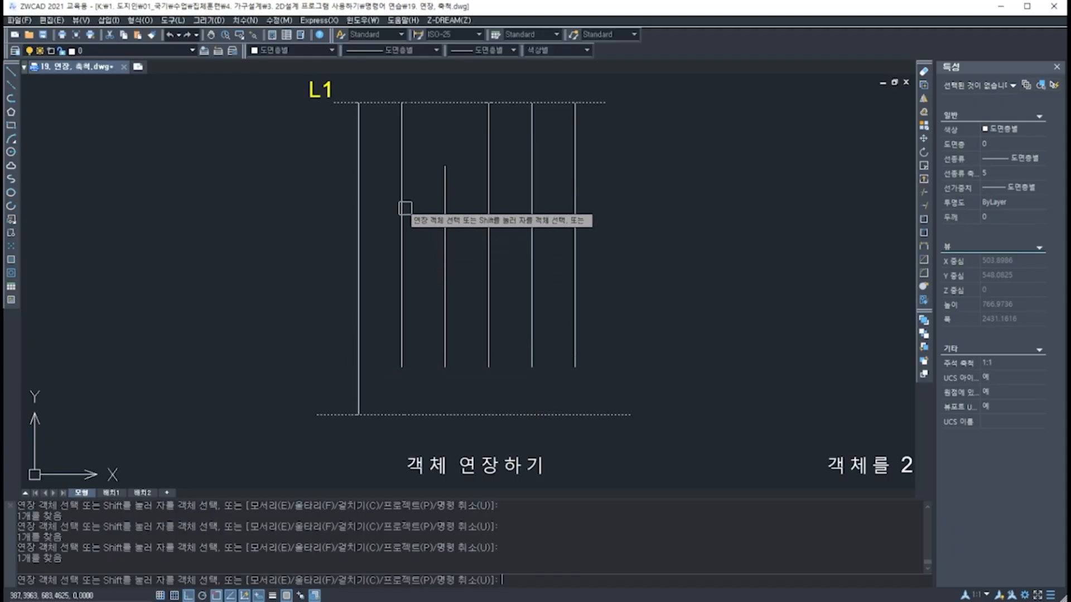
click(401, 168)
click(399, 170)
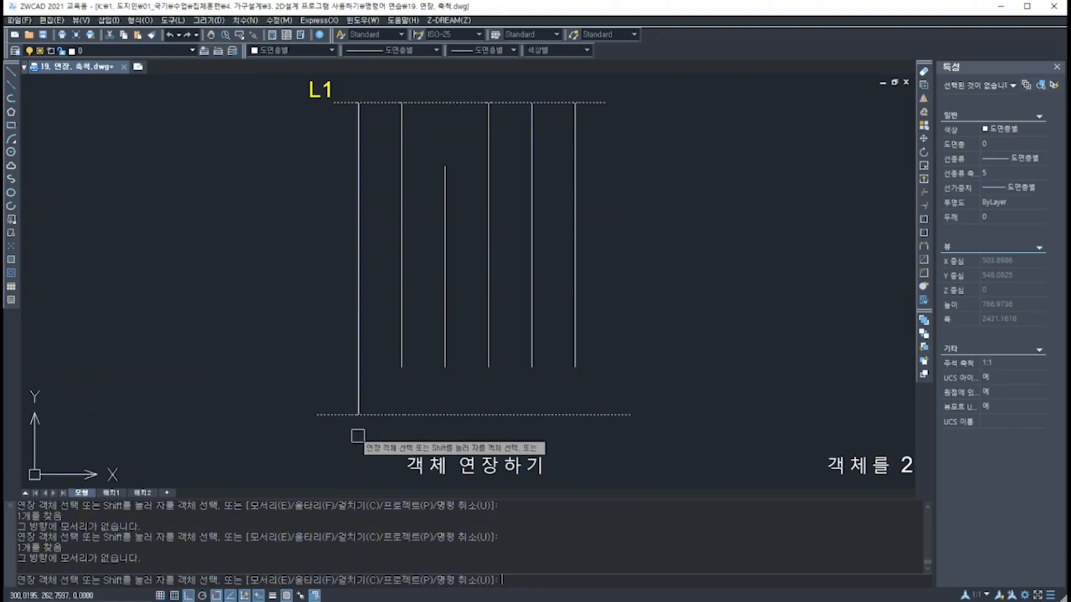
click(402, 348)
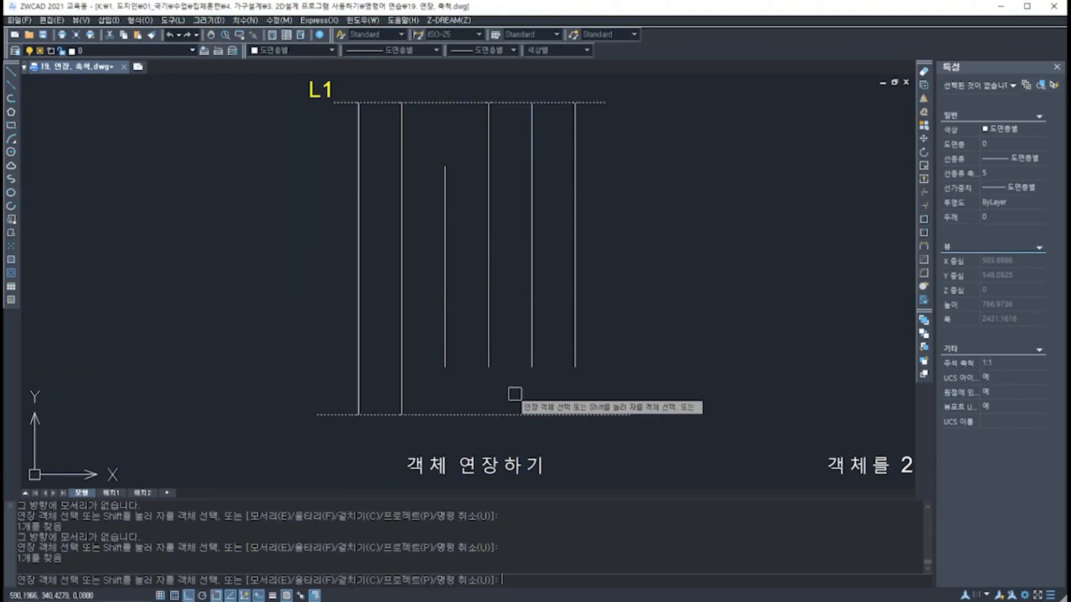
click(443, 179)
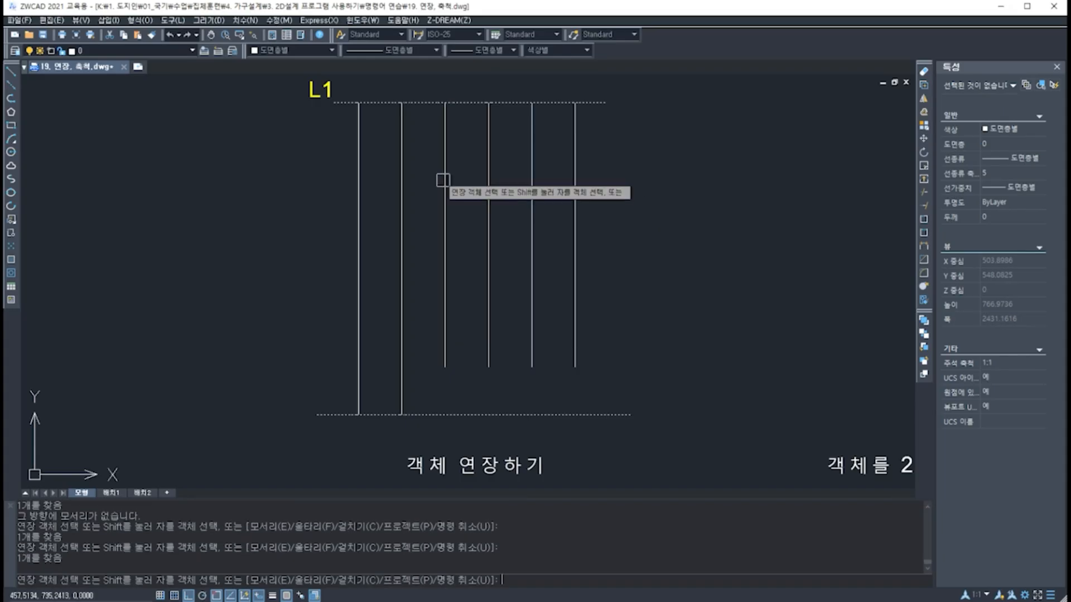
click(445, 356)
Step: Extend the lower ends of the three rightmost vertical lines to the lower horizontal line and finish the command
click(488, 180)
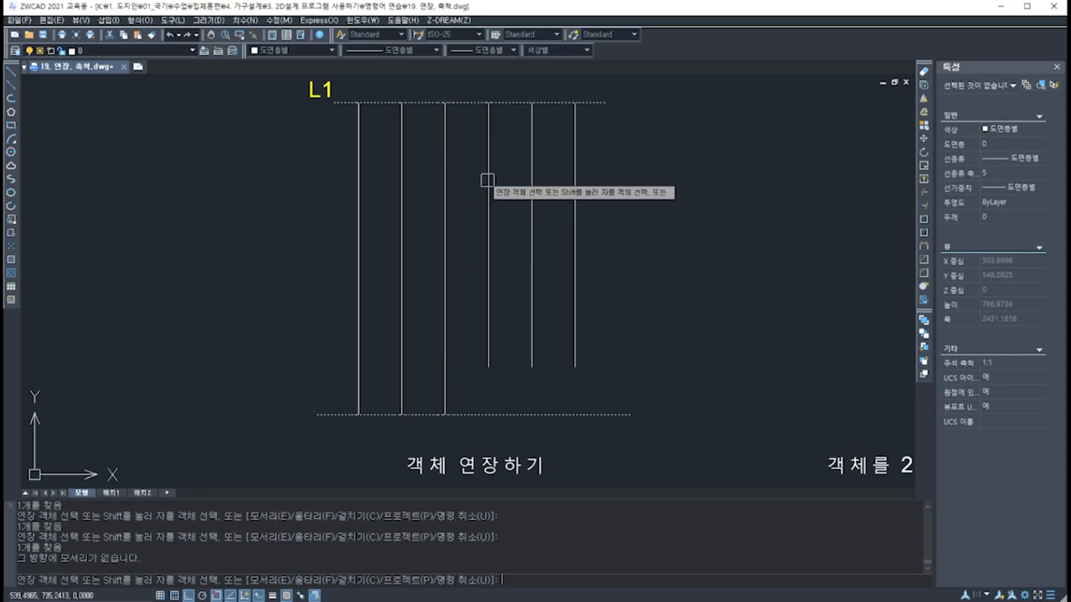
click(488, 180)
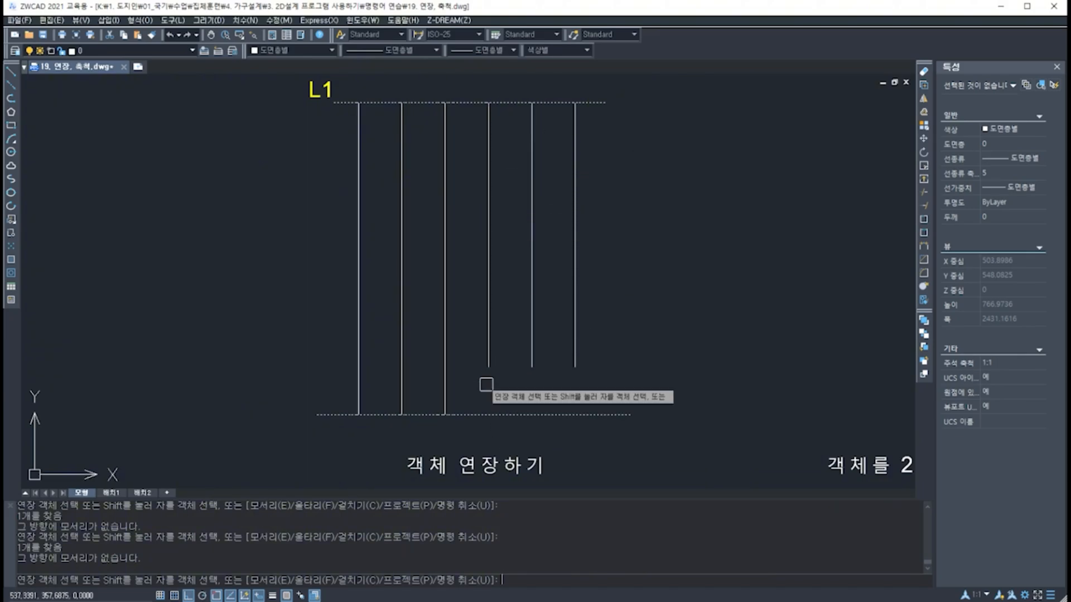
click(489, 334)
click(531, 338)
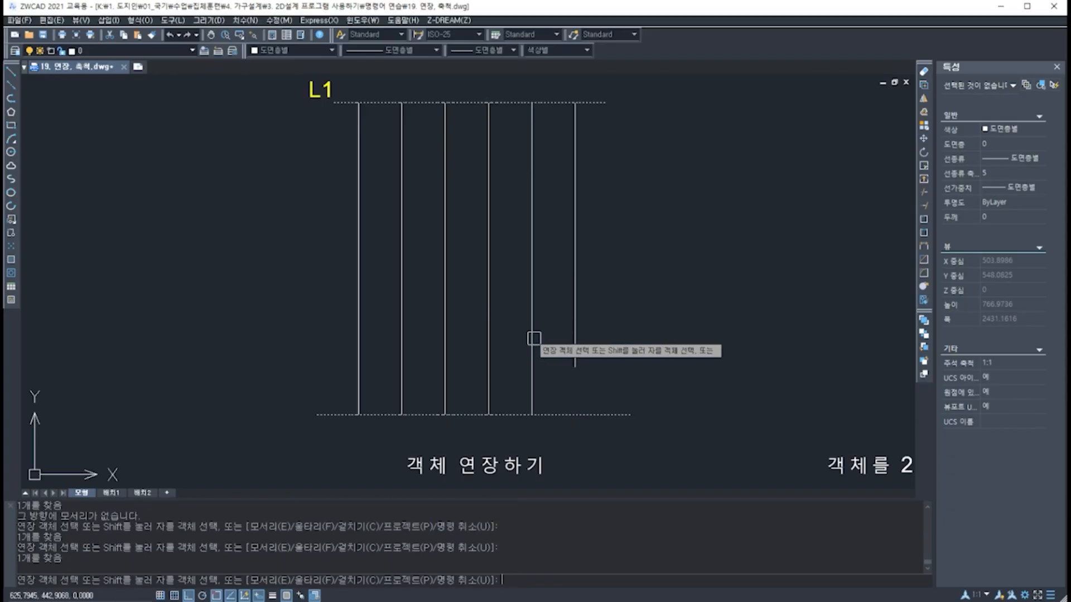
click(575, 339)
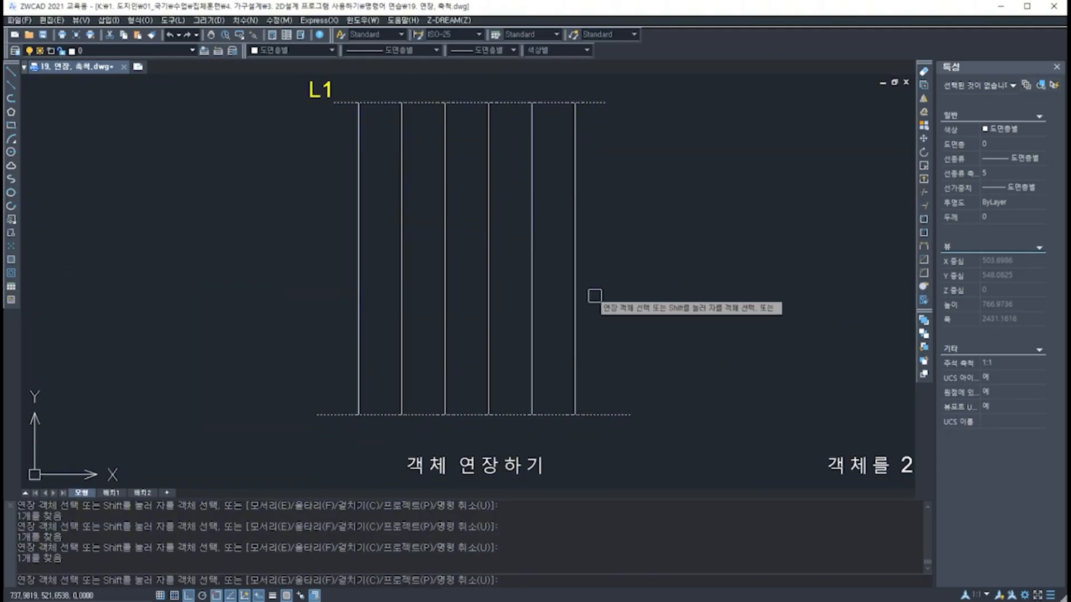
key(Return)
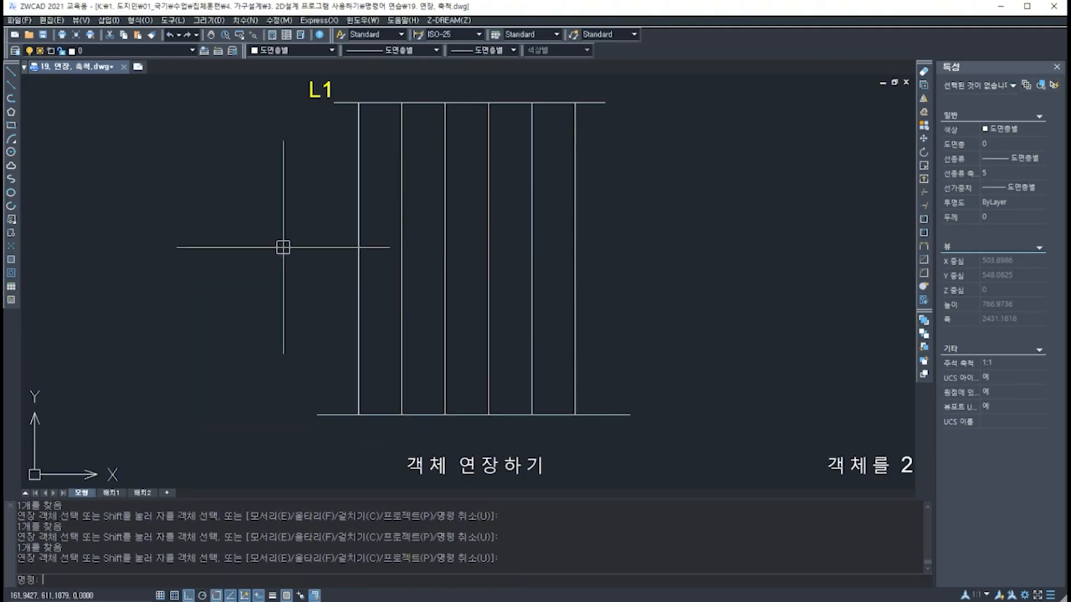
Step: Draw a diagonal line about 422 units long at 225° in the empty area beside the L1 figure, with ortho mode off
mouse_move(282, 247)
middle_down()
mouse_move(433, 253)
mouse_move(555, 236)
mouse_move(530, 265)
middle_up()
text(l)
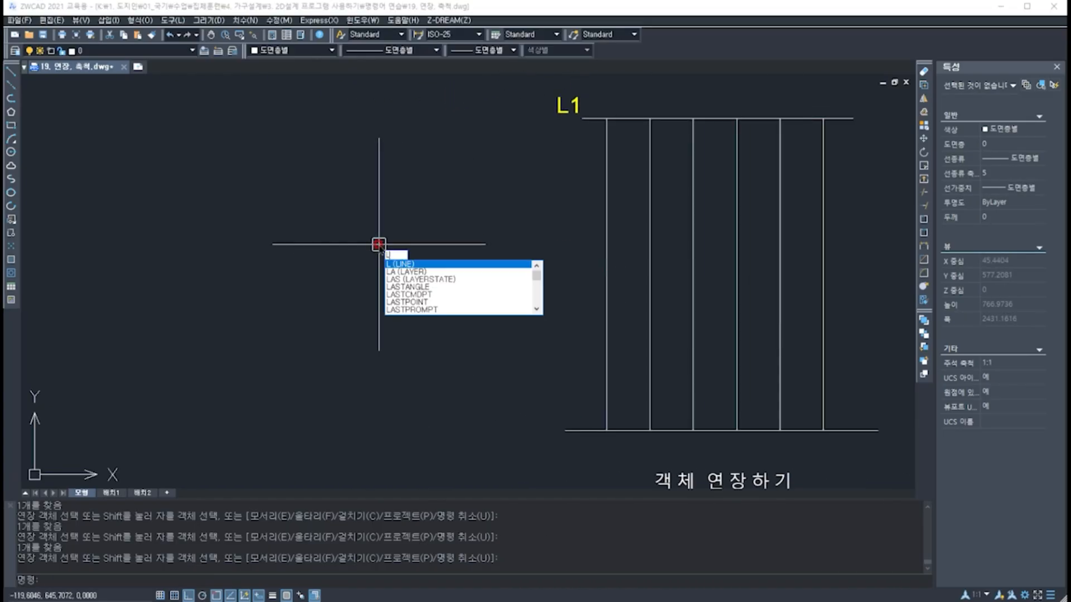
key(Return)
click(398, 197)
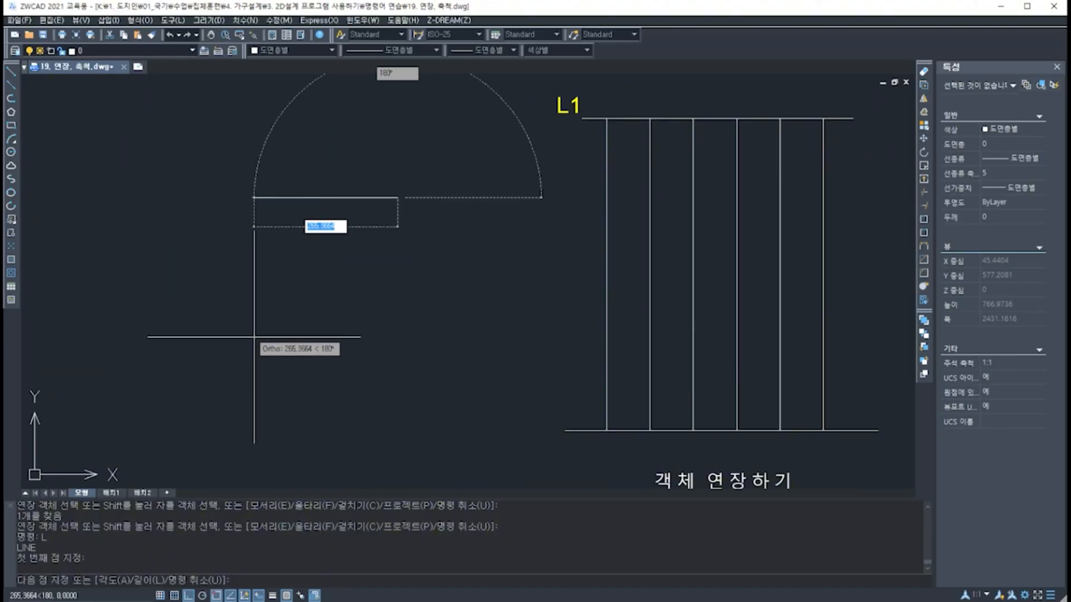
key(F8)
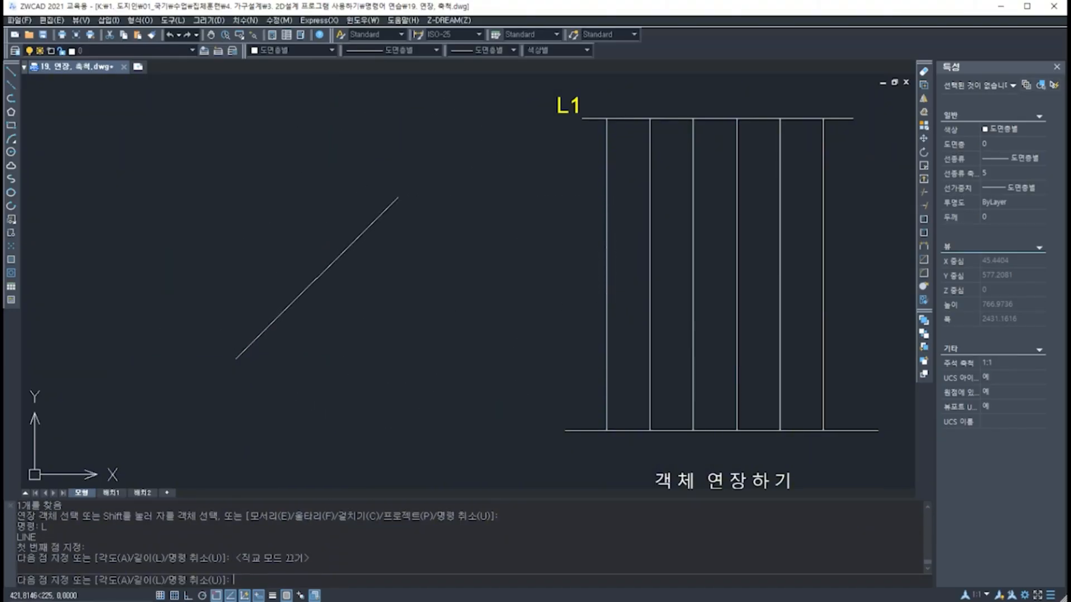
click(236, 359)
key(Return)
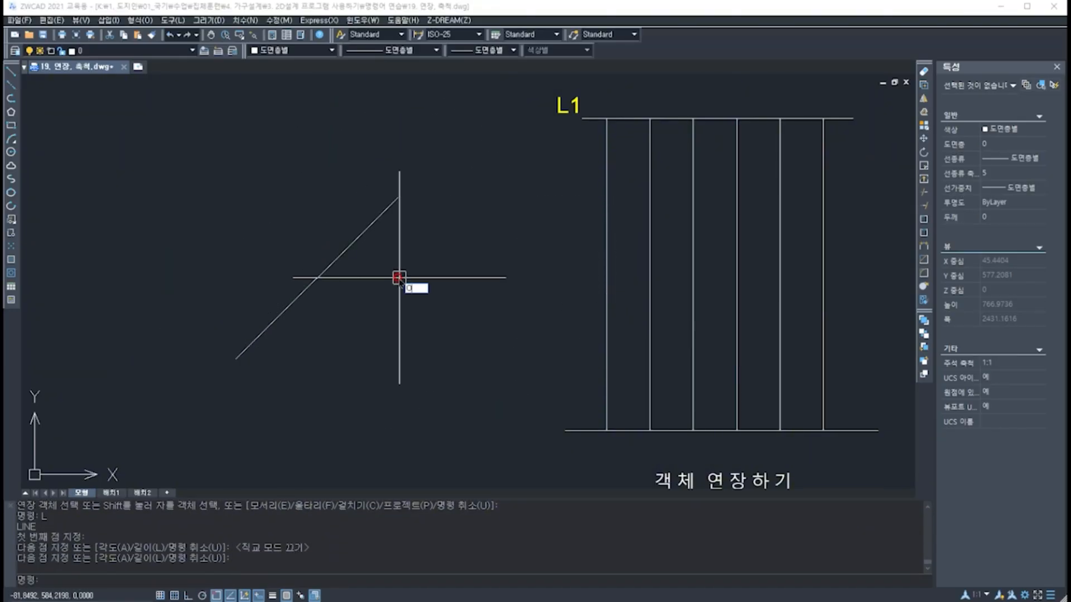
Step: Offset the diagonal line with the through-point option to make three successive parallel copies on its lower-right side
text(O)
key(Return)
key(Return)
click(368, 226)
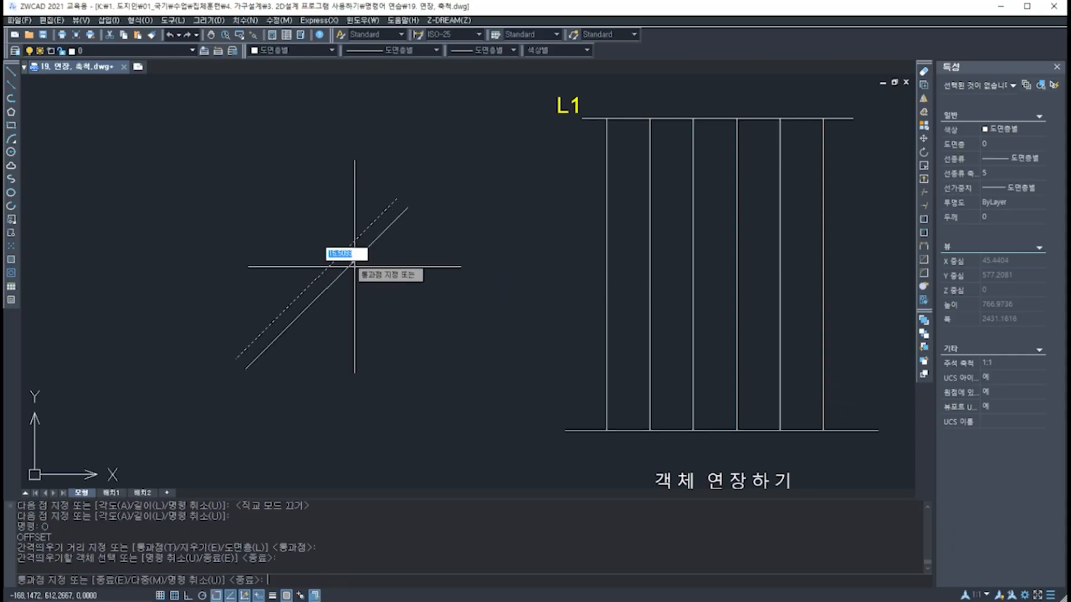
click(357, 268)
click(358, 268)
click(372, 291)
click(375, 288)
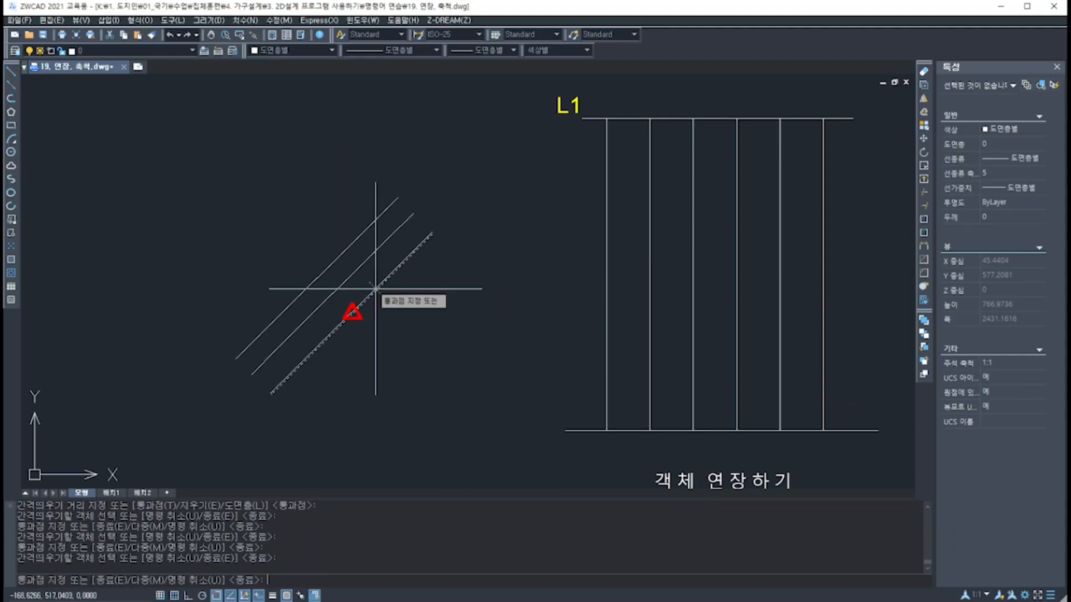
click(391, 305)
key(Return)
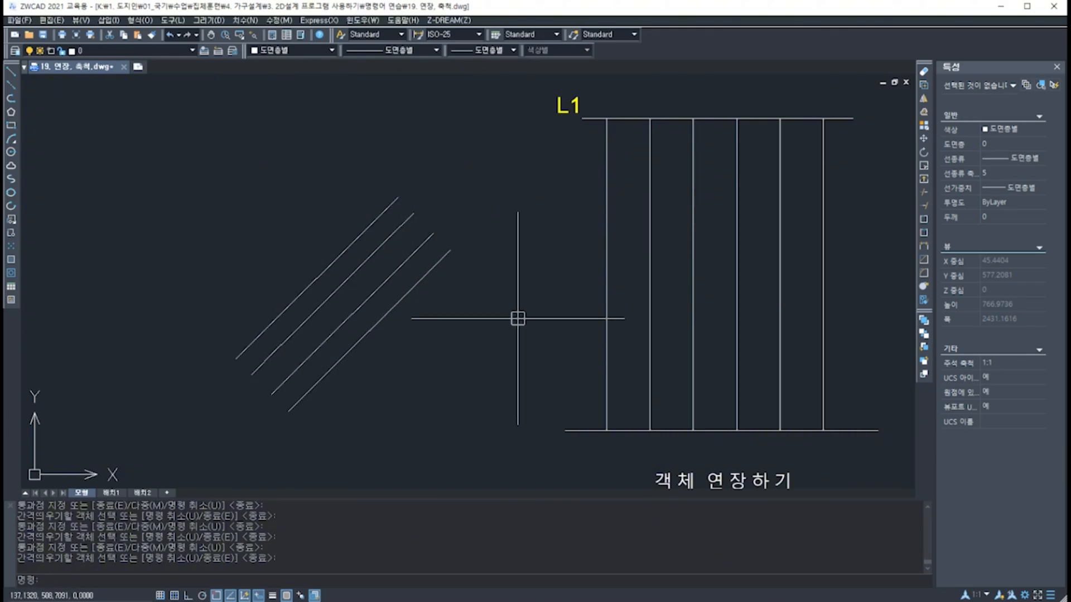
Step: Draw a steep, slightly slanted line between the parallel diagonals and the L1 figure
text(l)
key(Return)
click(523, 119)
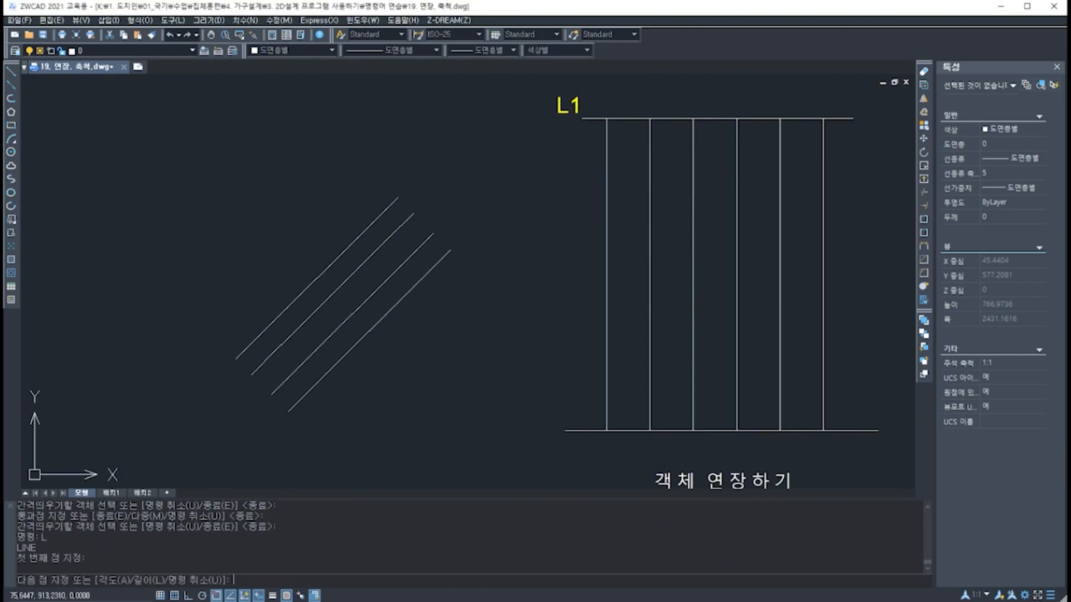
click(508, 330)
key(Return)
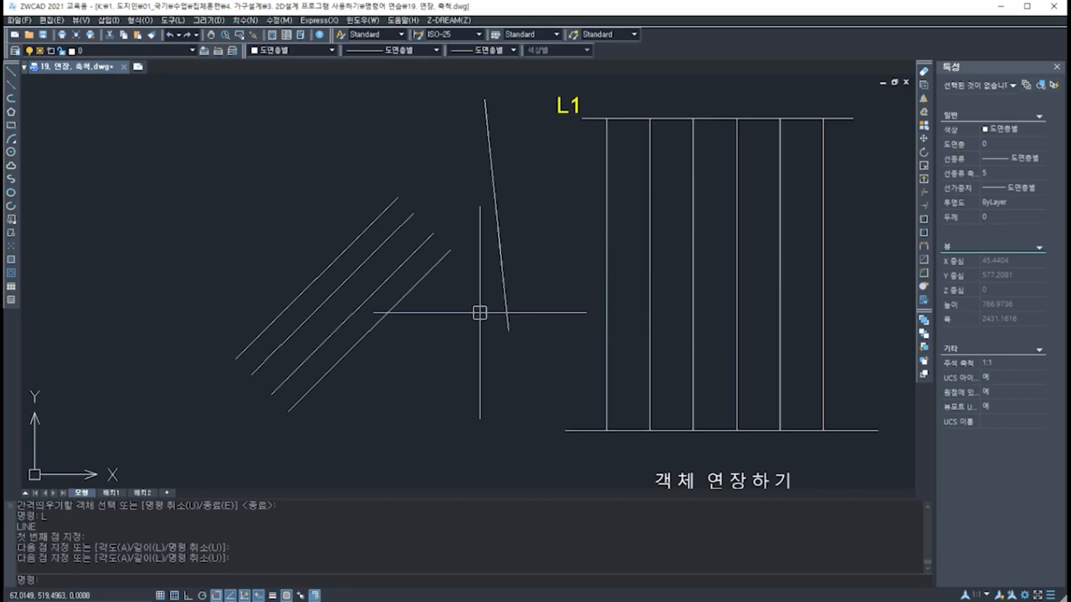
middle_drag(527, 199, 515, 211)
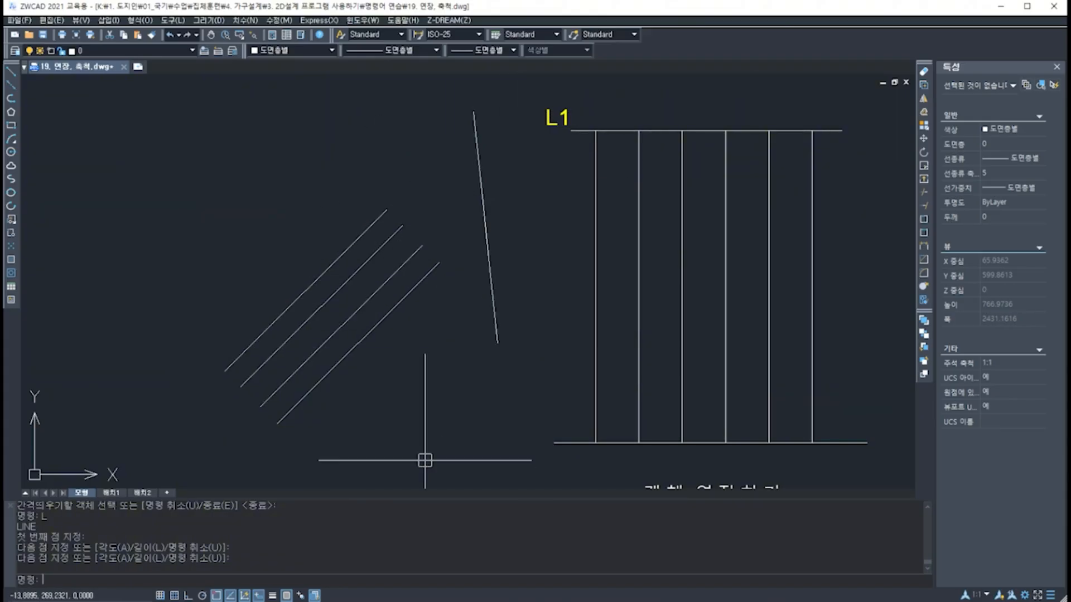
Step: Extend the upper ends of all four parallel diagonal lines to the steep slanted line and finish the command
text(EX)
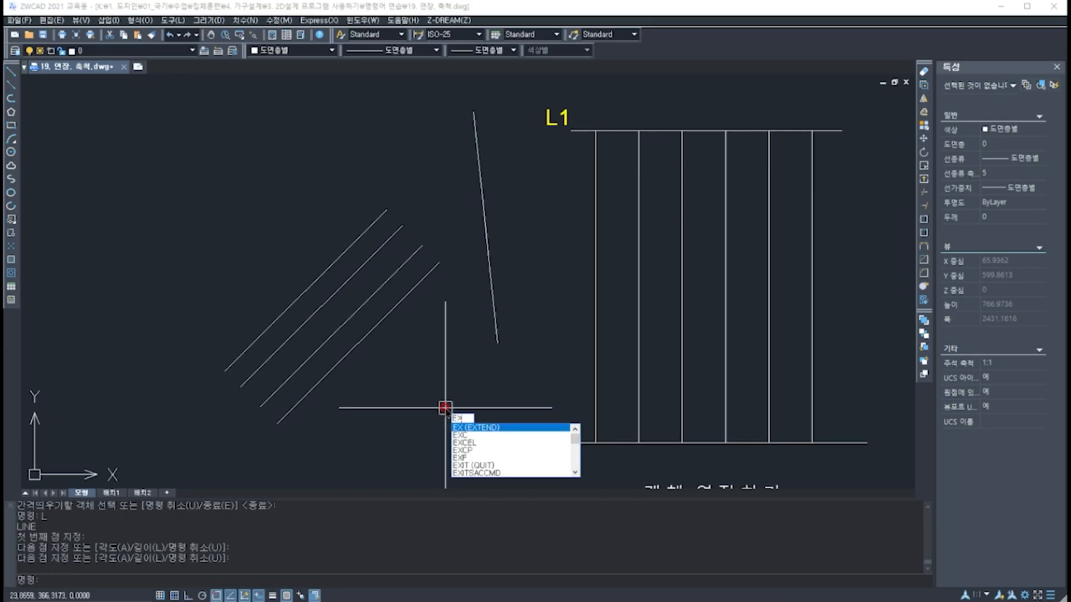
key(Return)
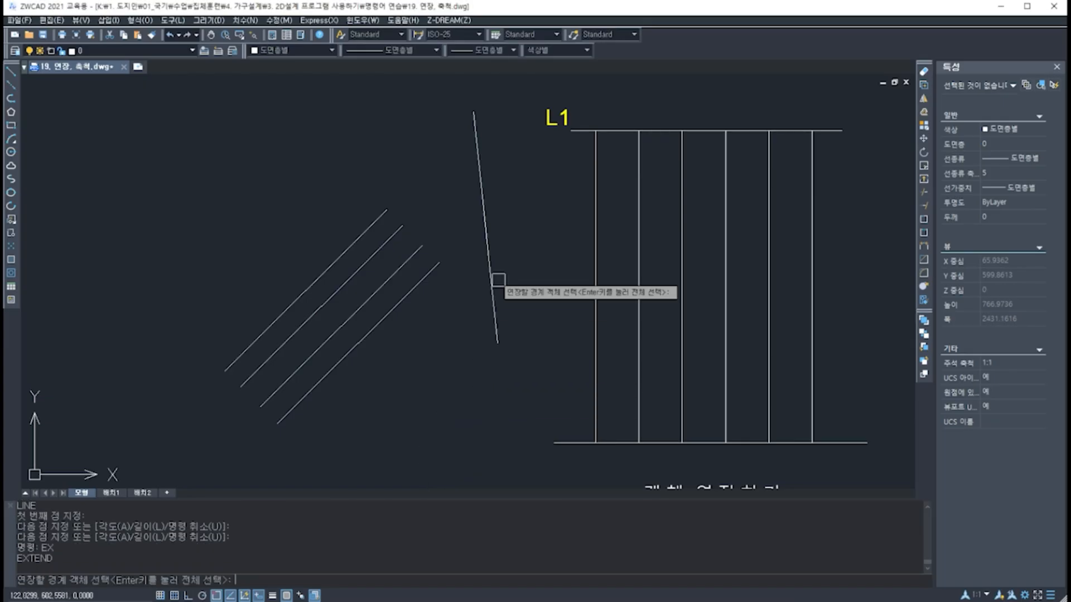
click(480, 225)
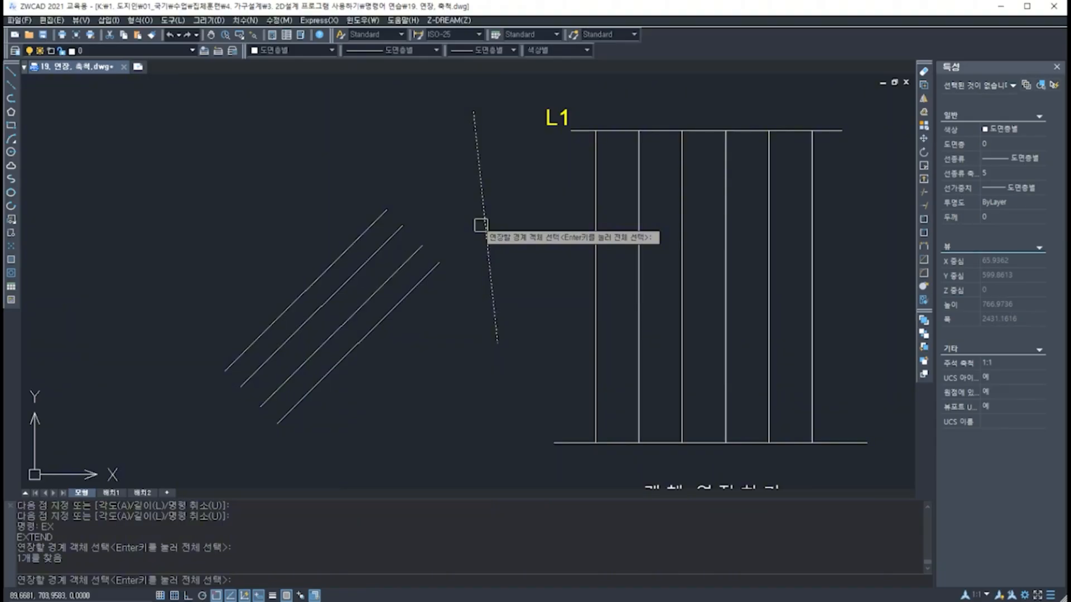
key(Return)
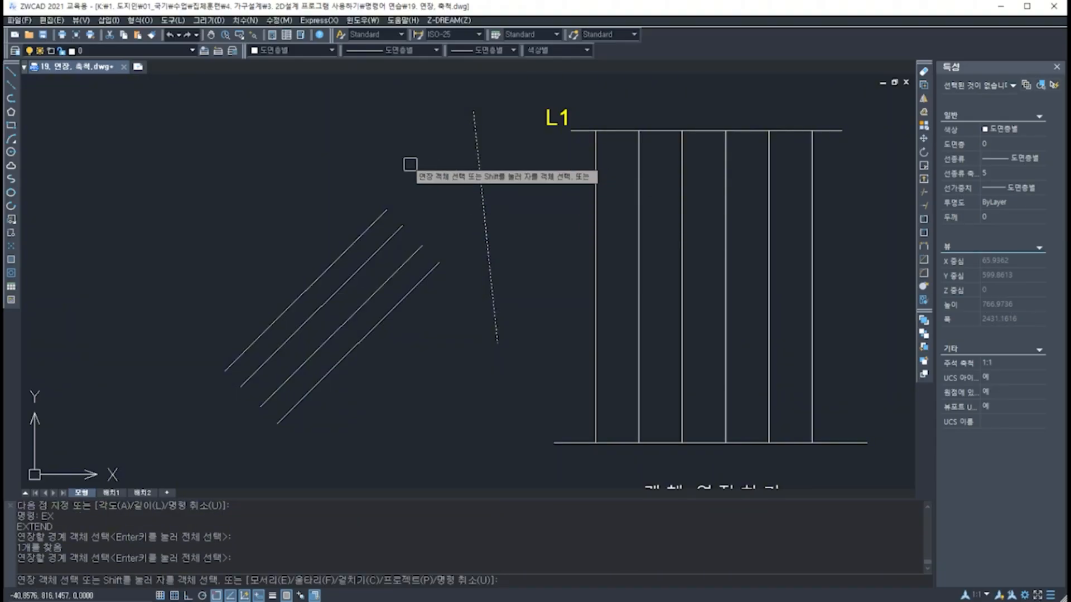
click(369, 228)
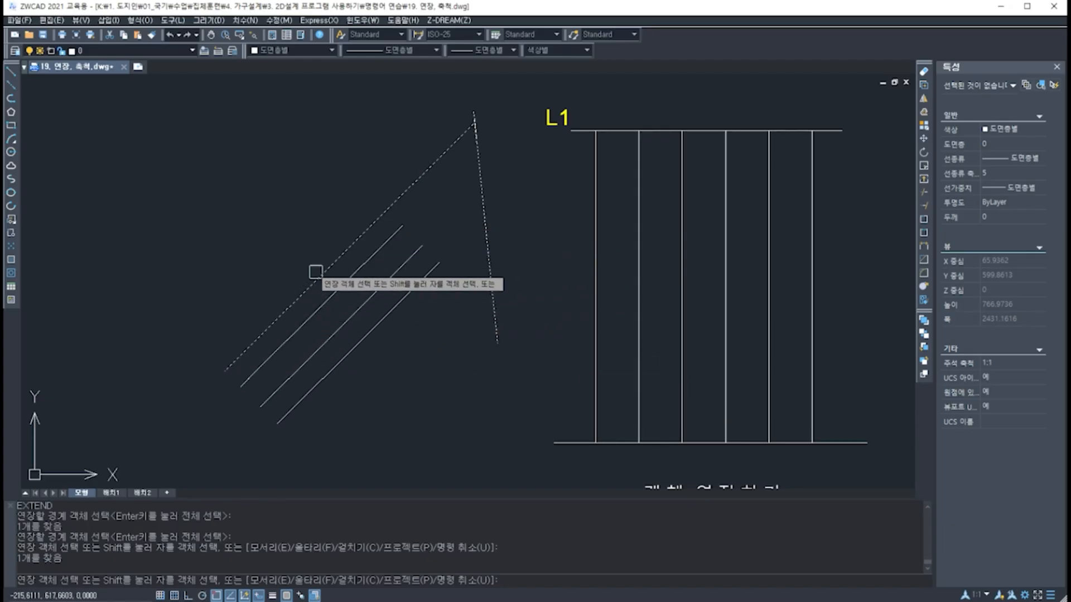
click(389, 204)
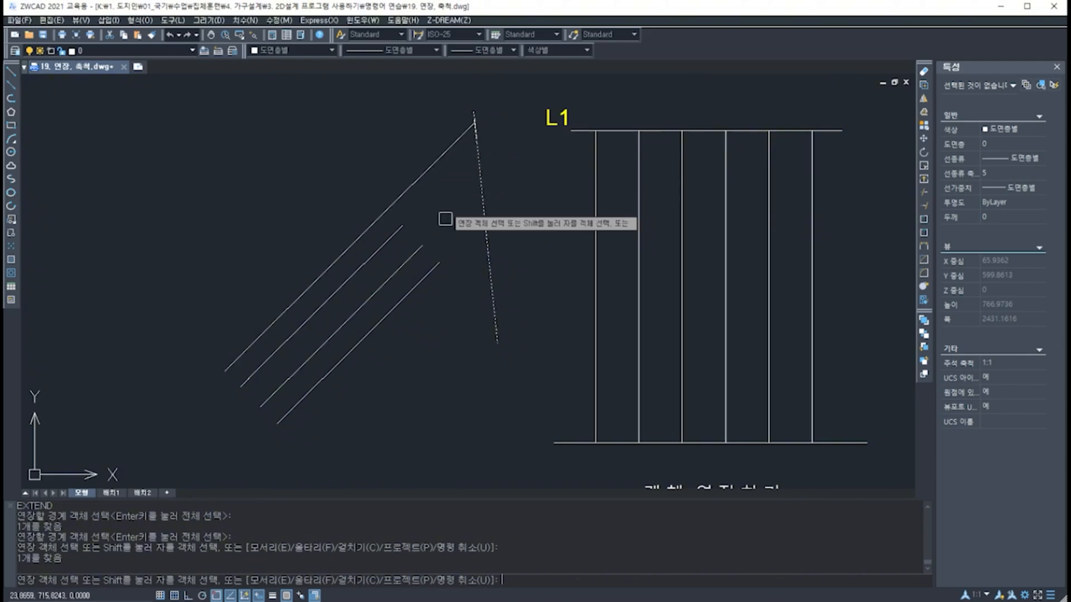
click(394, 235)
click(414, 254)
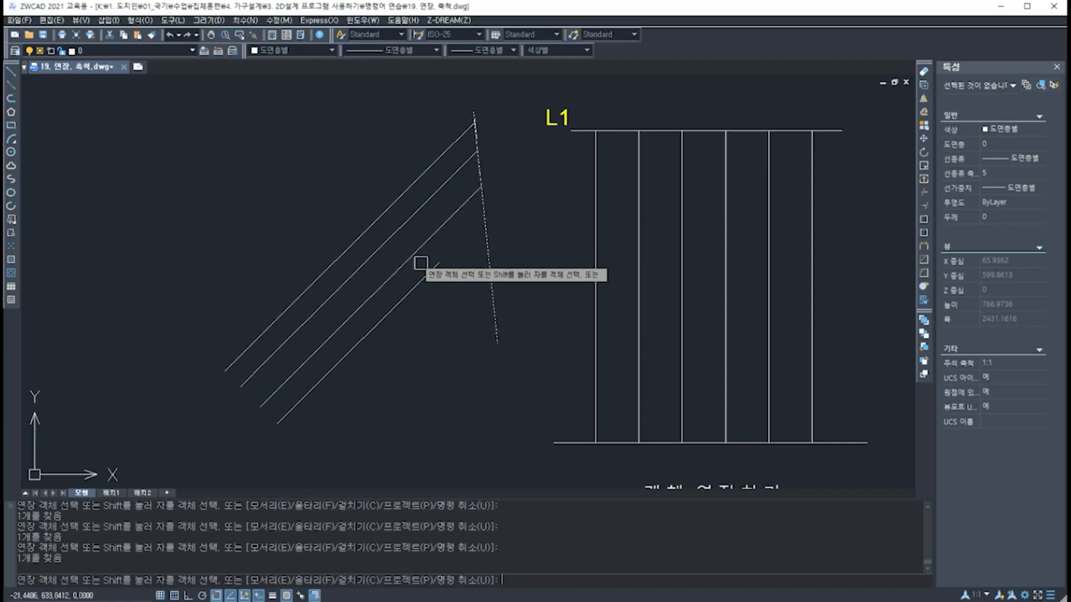
click(425, 277)
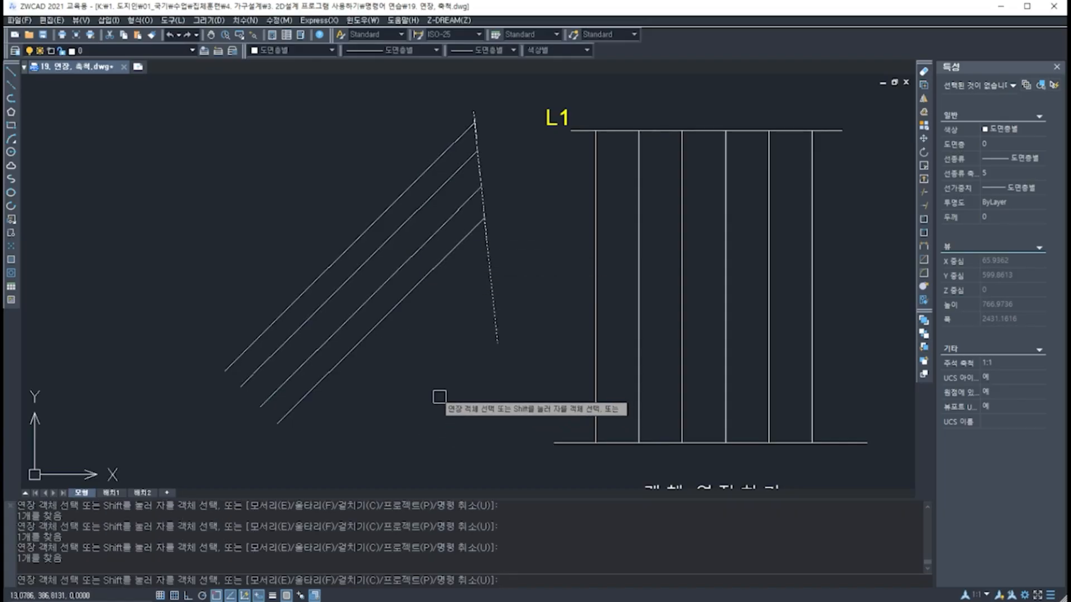
key(Return)
Step: Offset the uppermost diagonal line with the through-point option to make one parallel copy on its upper-left side
text(o)
key(Return)
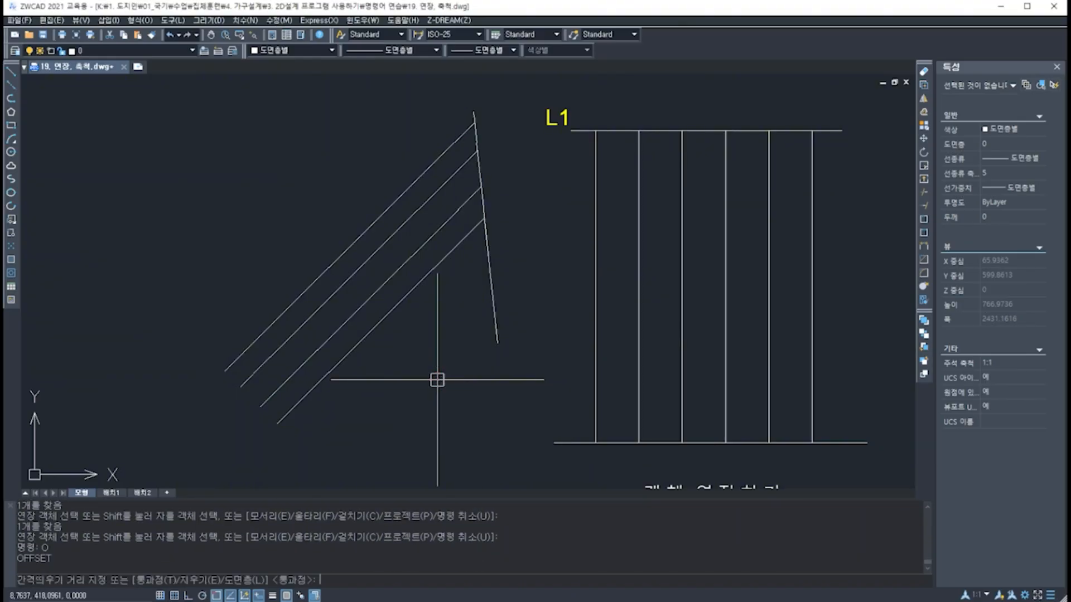
key(Return)
click(363, 233)
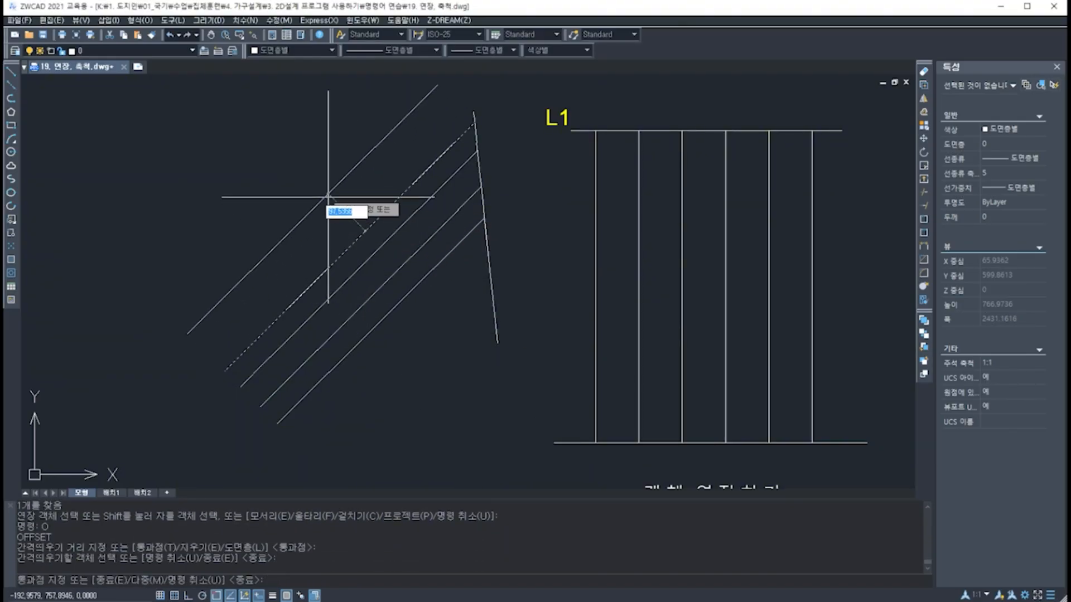
click(331, 202)
key(Return)
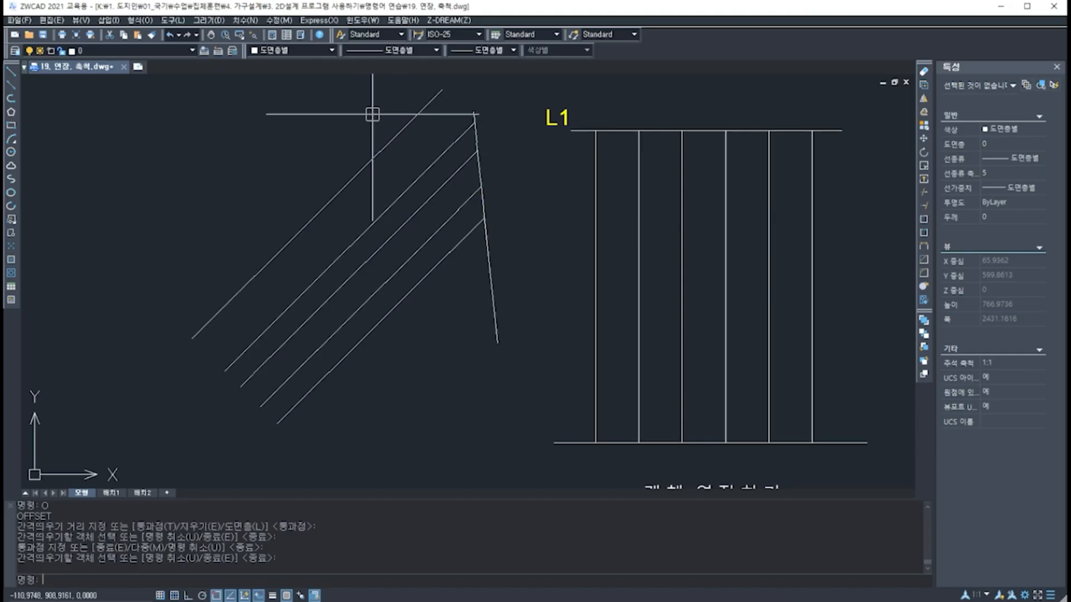
Step: Try to extend the new outermost diagonal line using the steep slanted line as the boundary
middle_drag(599, 233, 616, 270)
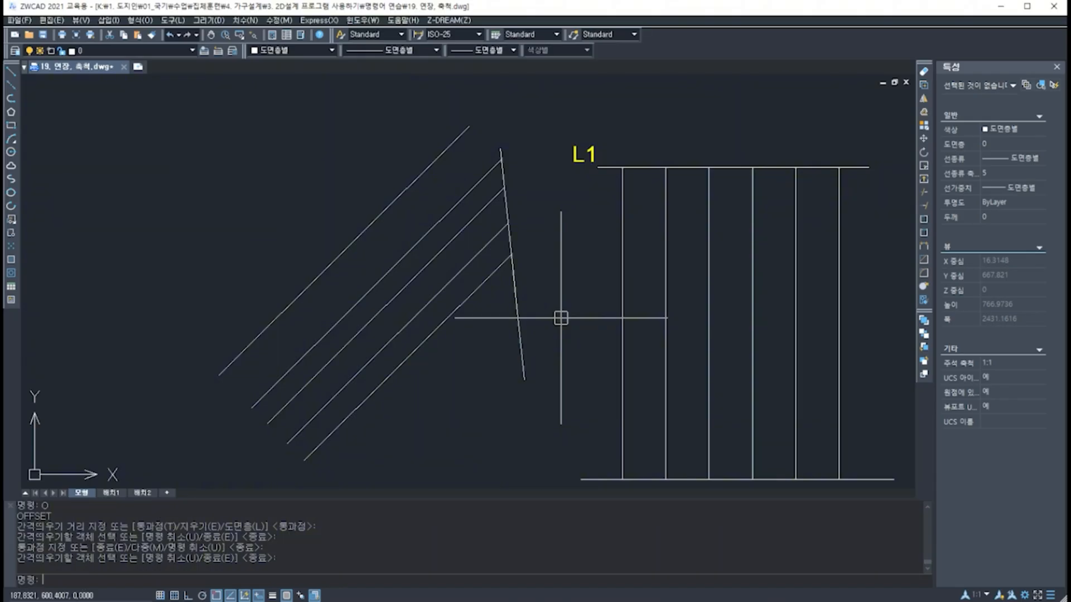
text(ex)
key(Return)
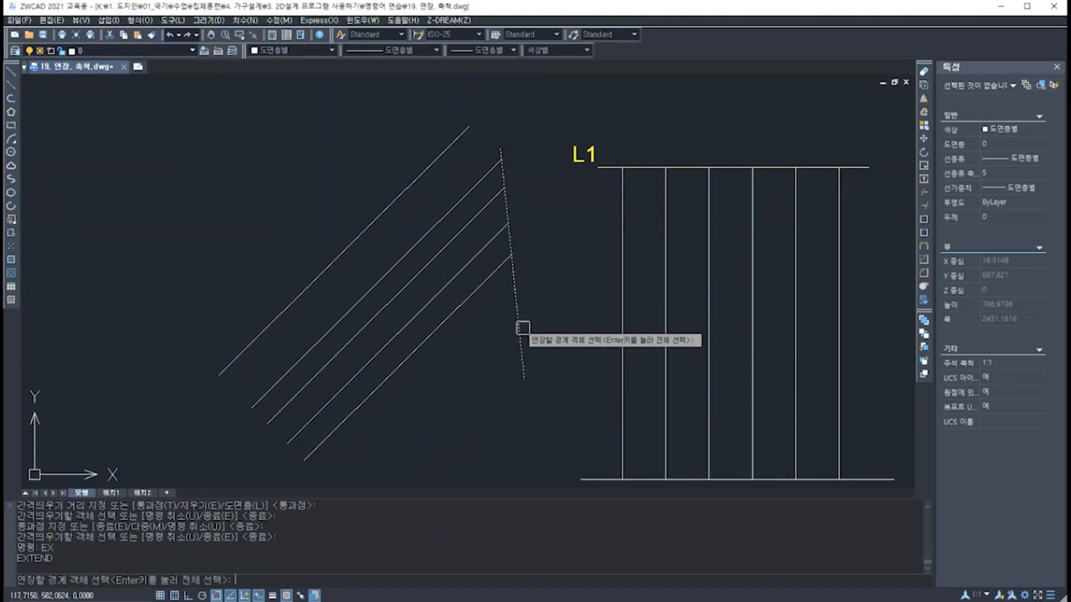
click(523, 328)
key(Return)
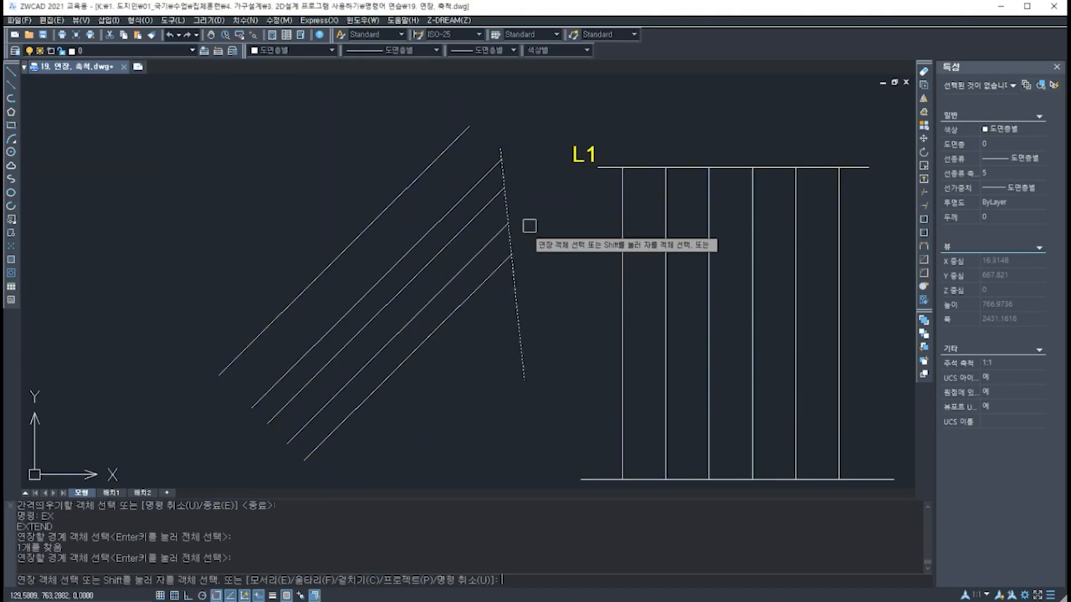
click(432, 171)
click(432, 170)
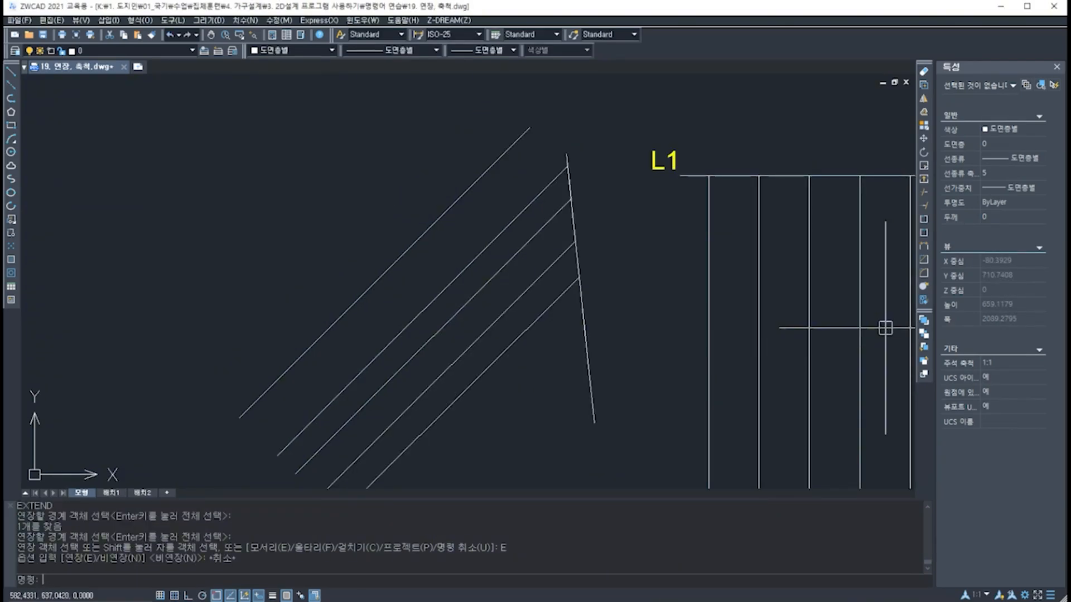
Step: Scale the square above the double-size copy caption by a factor of 2 about its lower-left corner, and undo the scaling
mouse_move(774, 315)
middle_down()
mouse_move(399, 243)
mouse_move(311, 245)
middle_up()
mouse_move(701, 377)
middle_down()
mouse_move(588, 296)
mouse_move(201, 271)
middle_up()
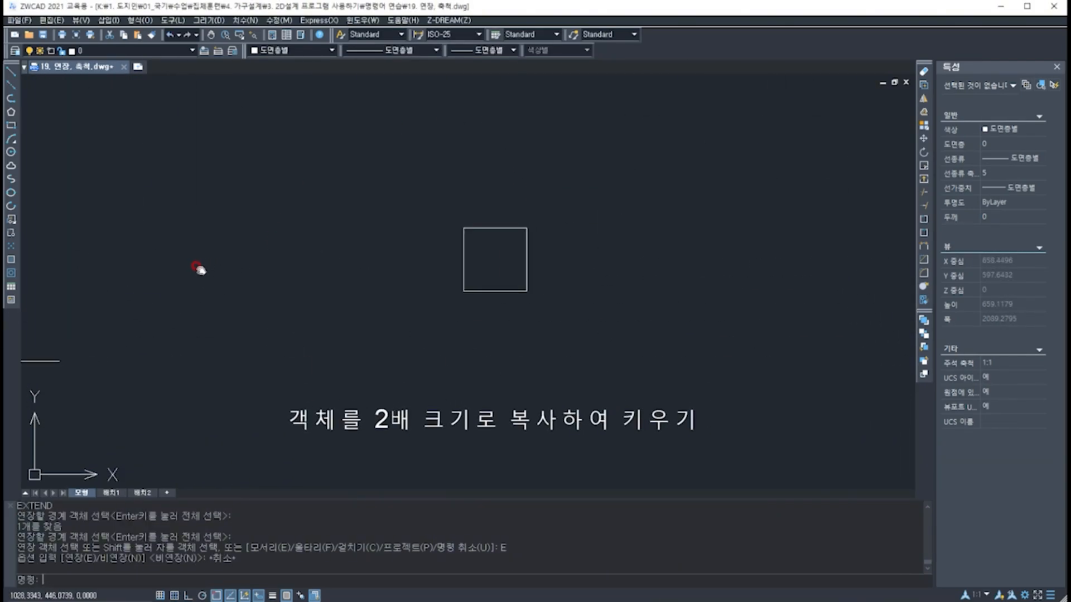
scroll(416, 313, down, 2)
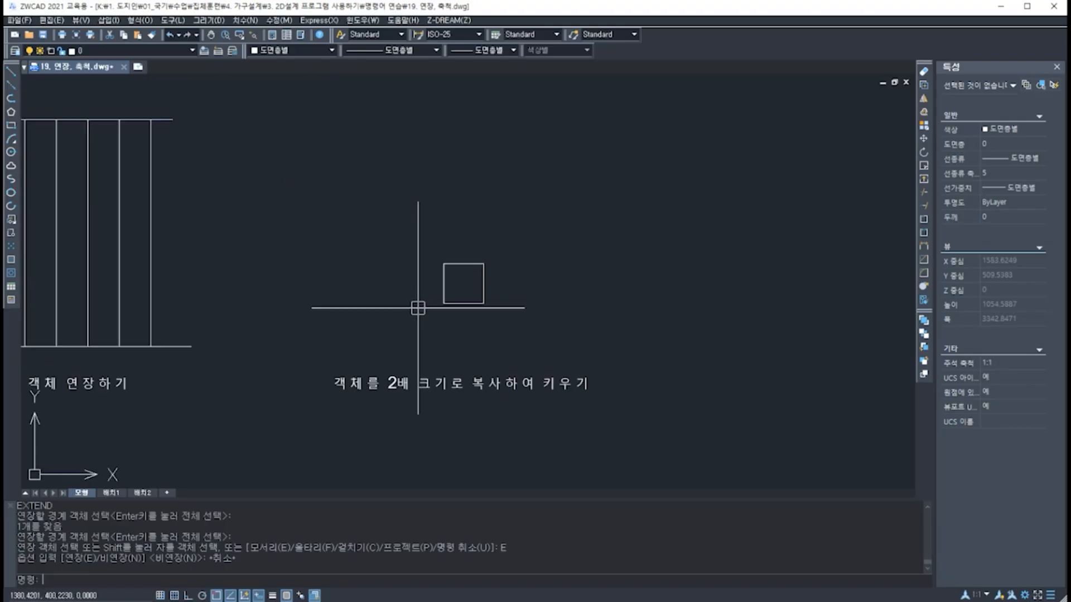
scroll(418, 306, up, 2)
middle_drag(511, 368, 466, 359)
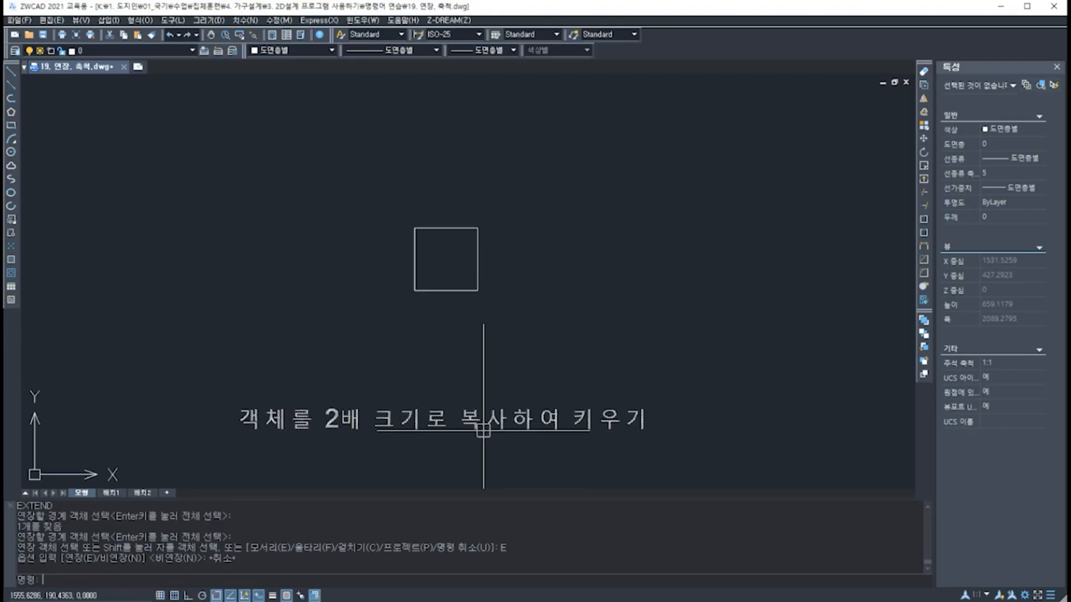
middle_drag(529, 266, 509, 299)
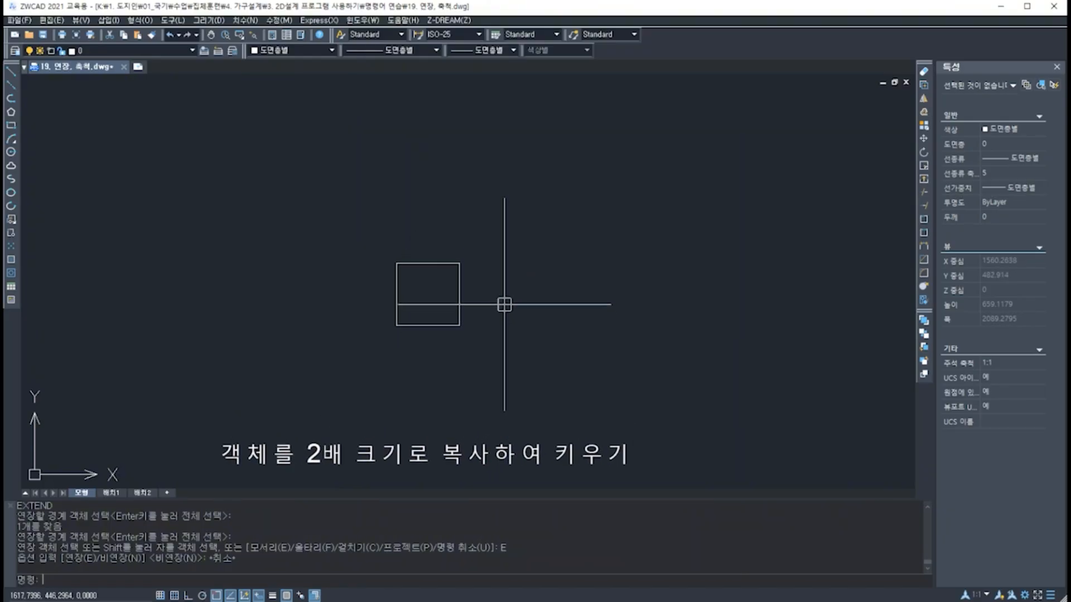
text(c)
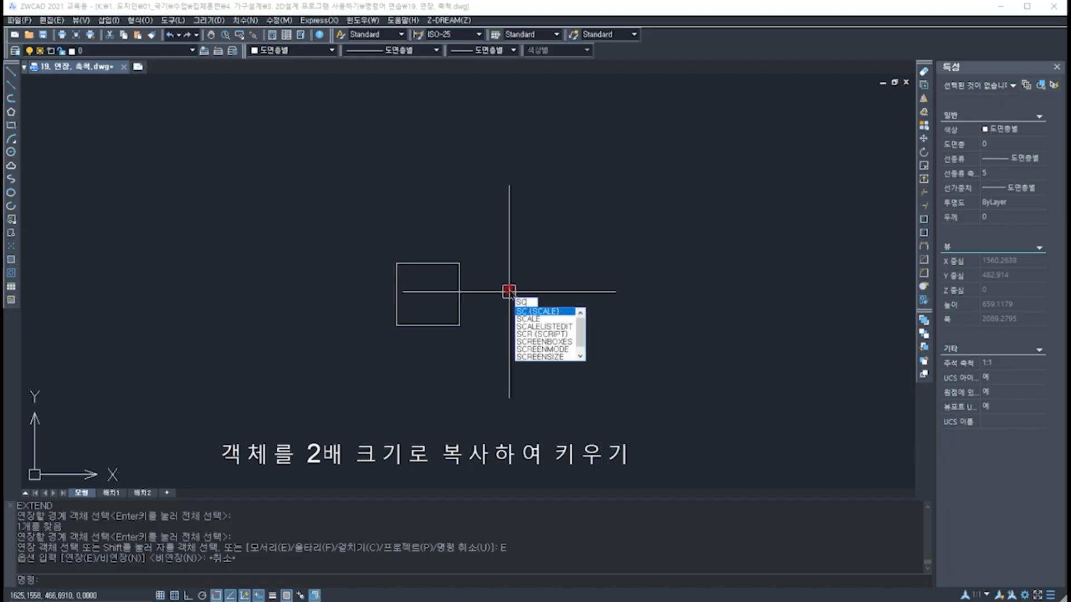
key(Return)
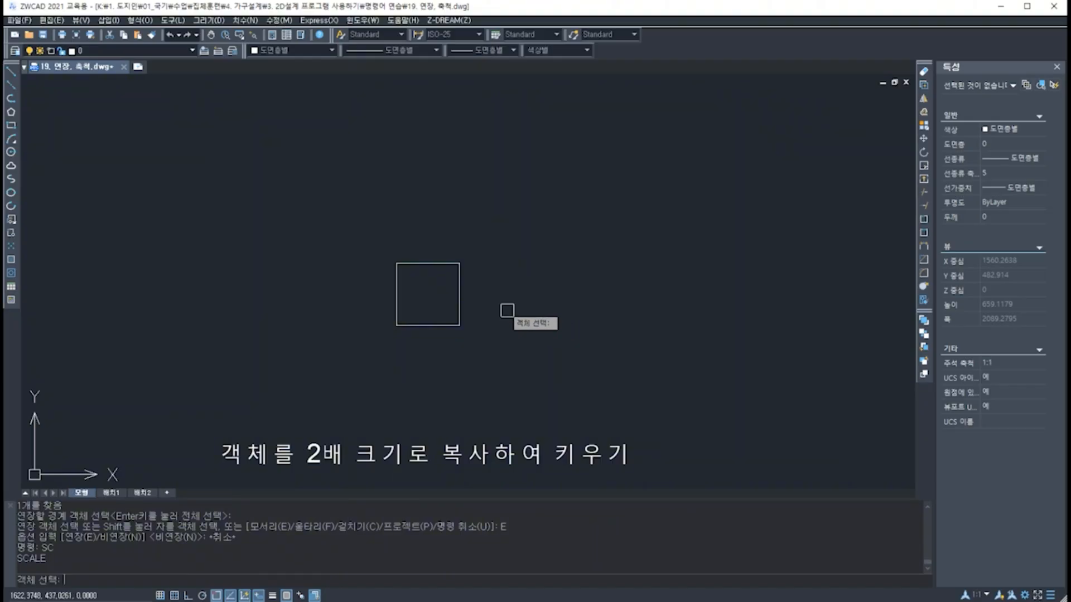
click(443, 258)
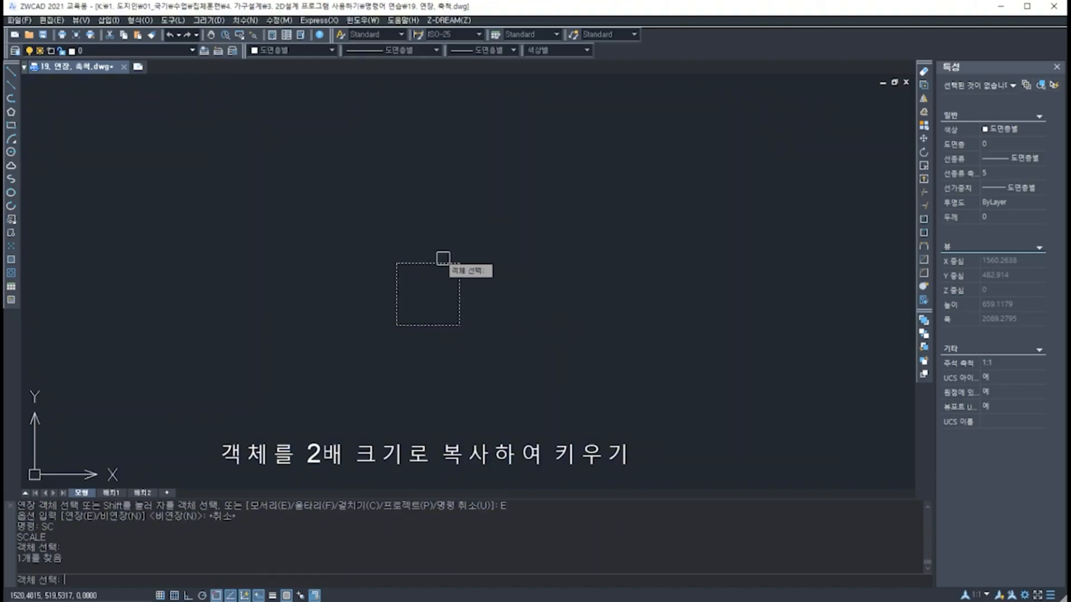
key(Return)
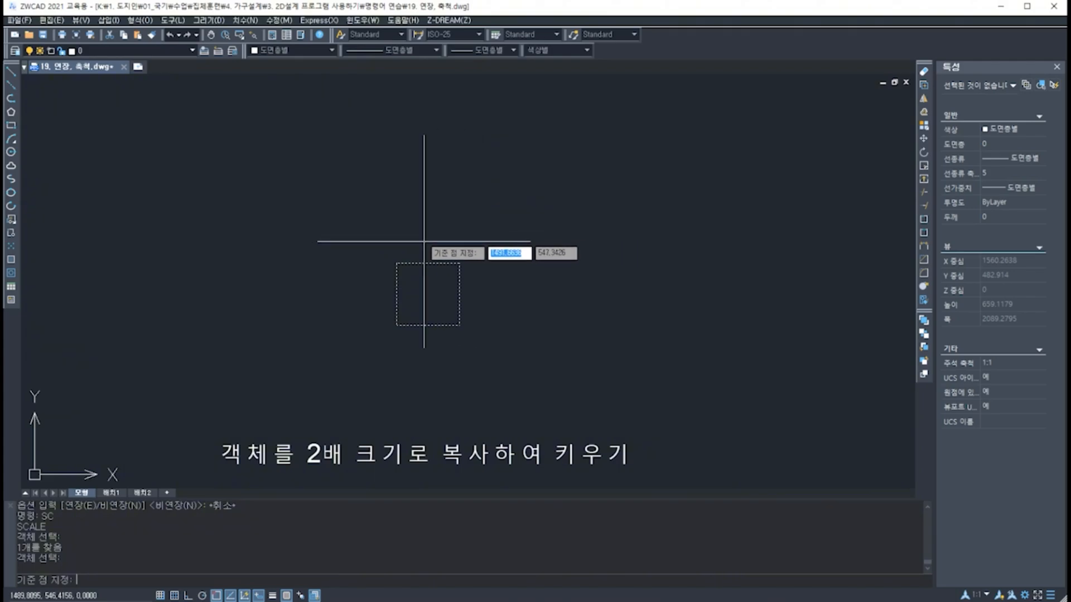
click(396, 325)
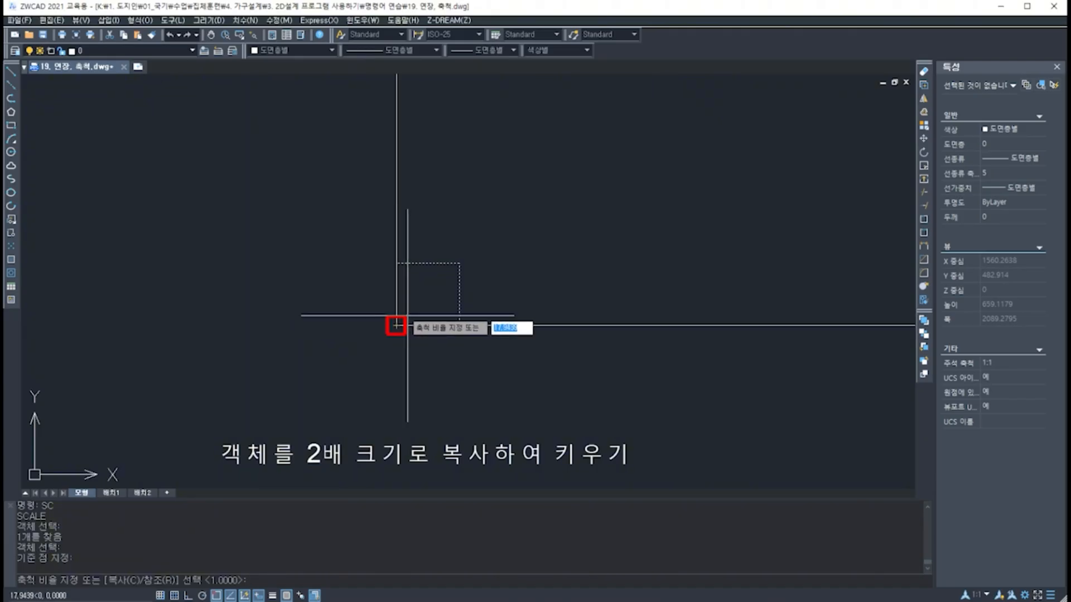
scroll(462, 306, down, 8)
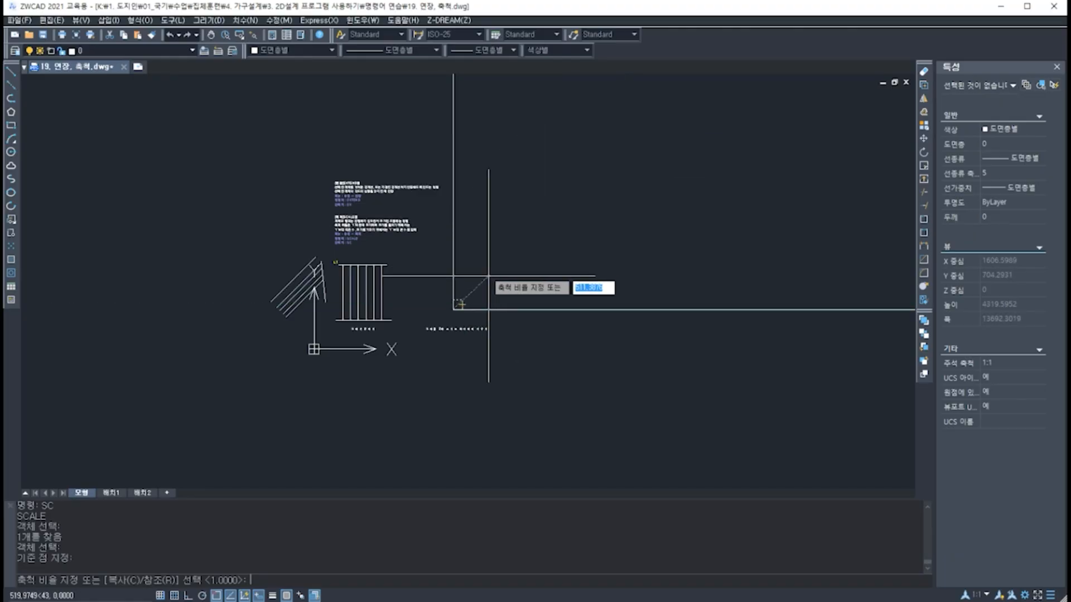
scroll(471, 298, up, 8)
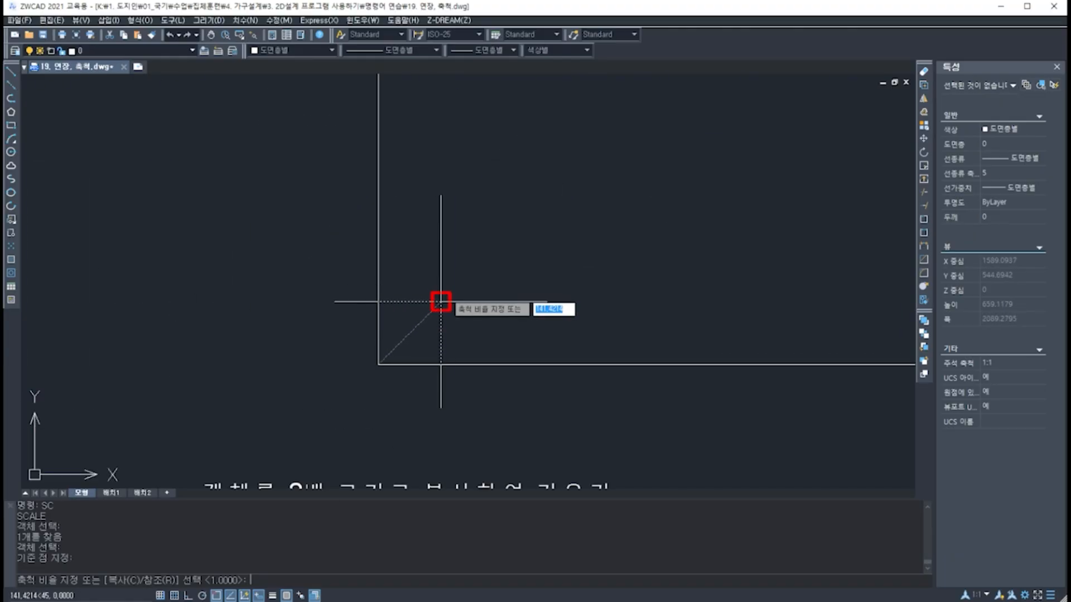
key(F3)
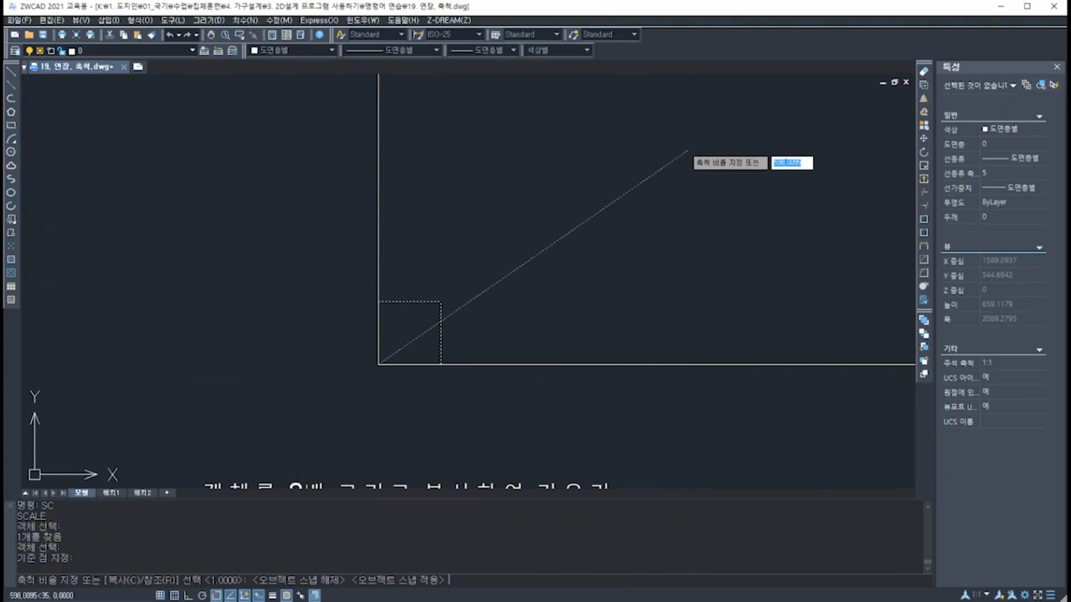
key(F3)
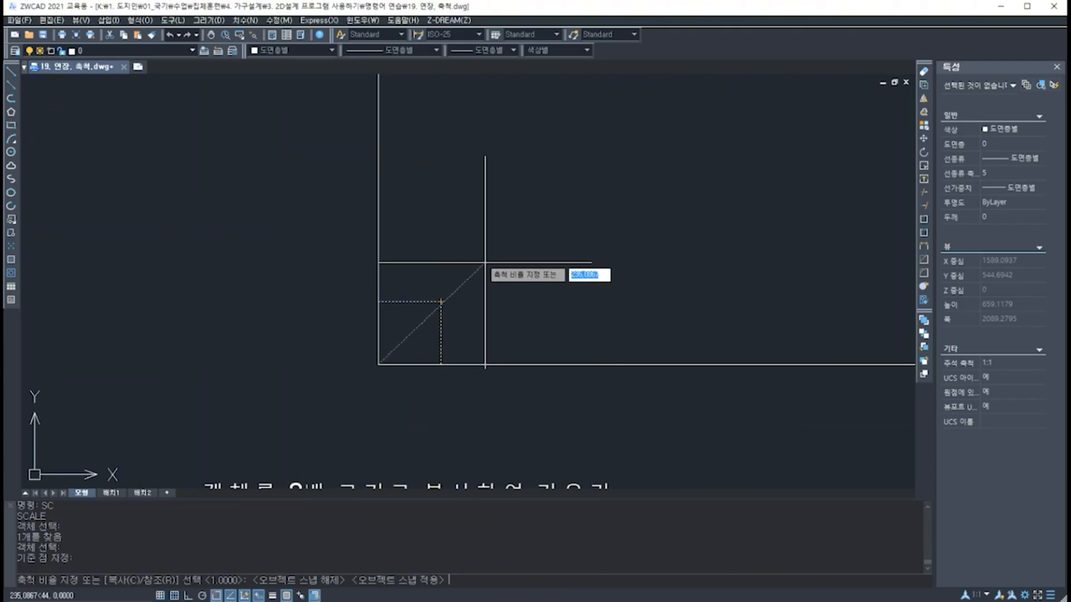
text(2)
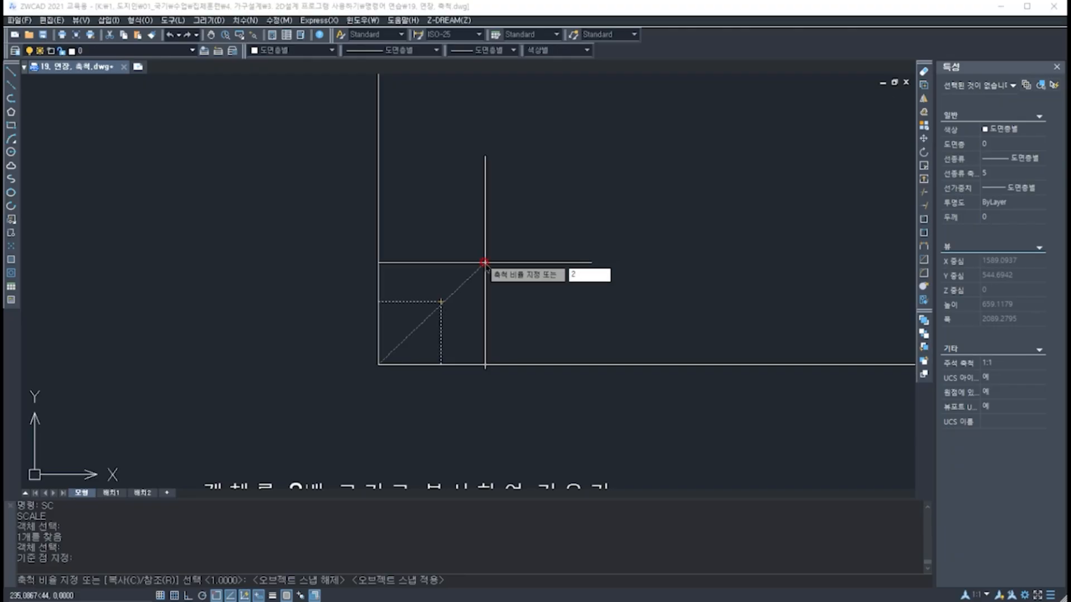
key(Return)
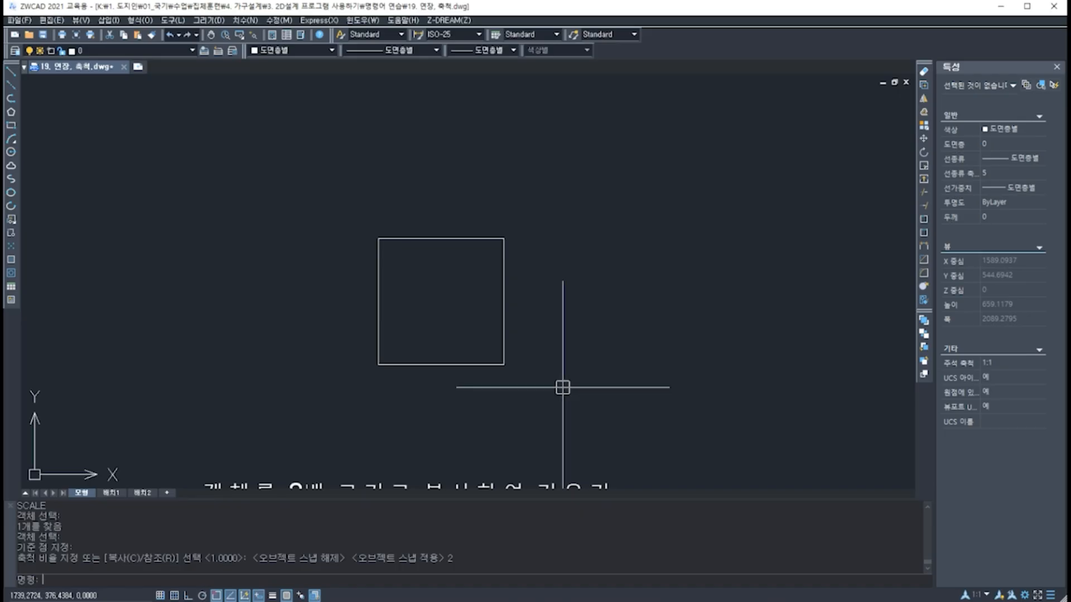
key(ctrl+z)
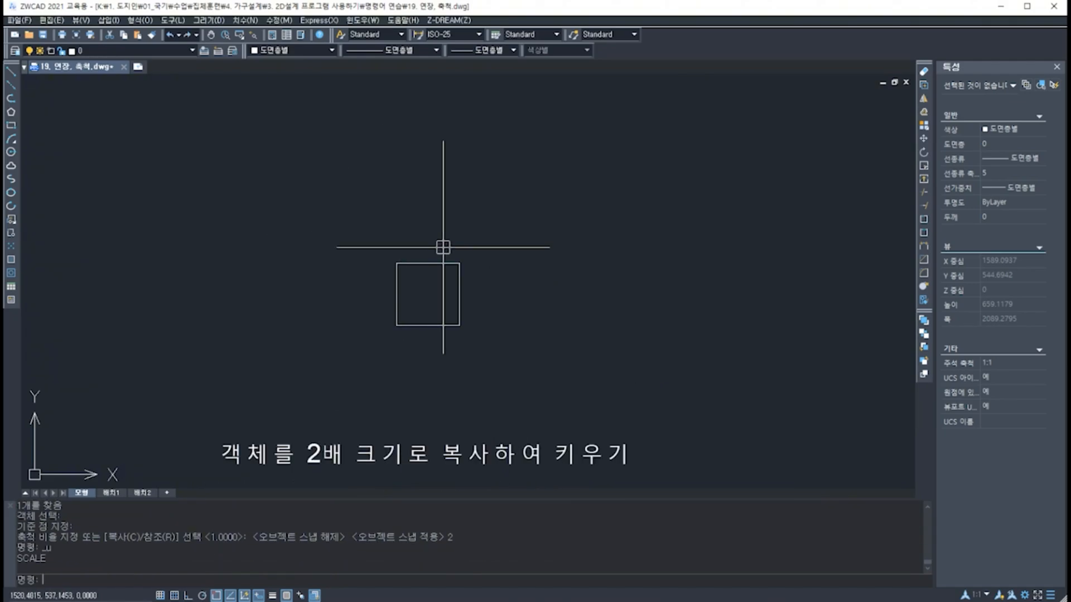
Step: Scale the square about its lower-left corner by a factor of 2 with the Copy option, keeping the original
middle_drag(466, 397, 480, 420)
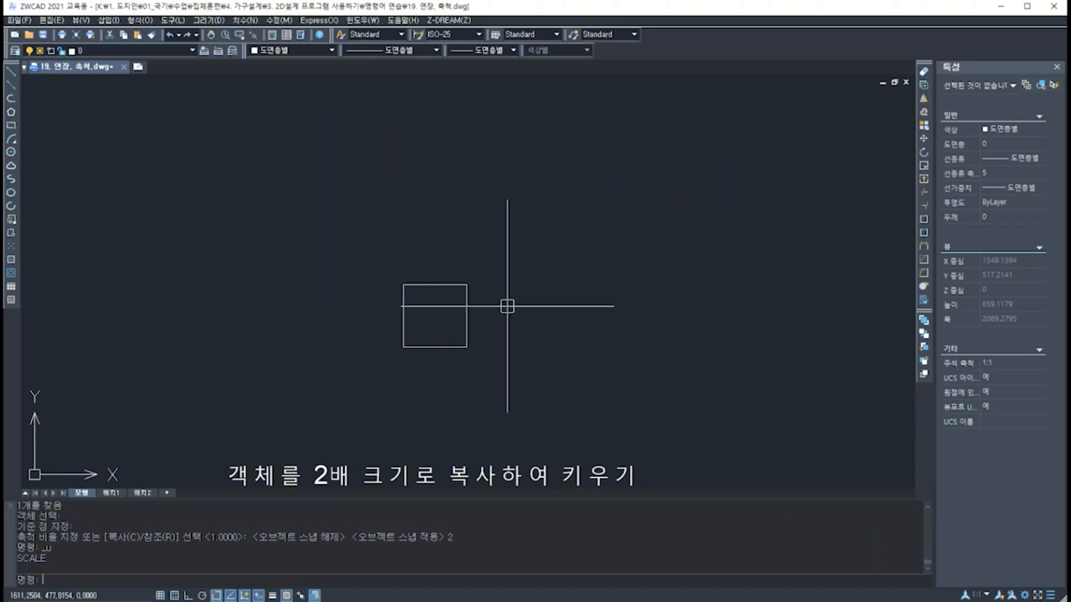
text(sc)
key(Return)
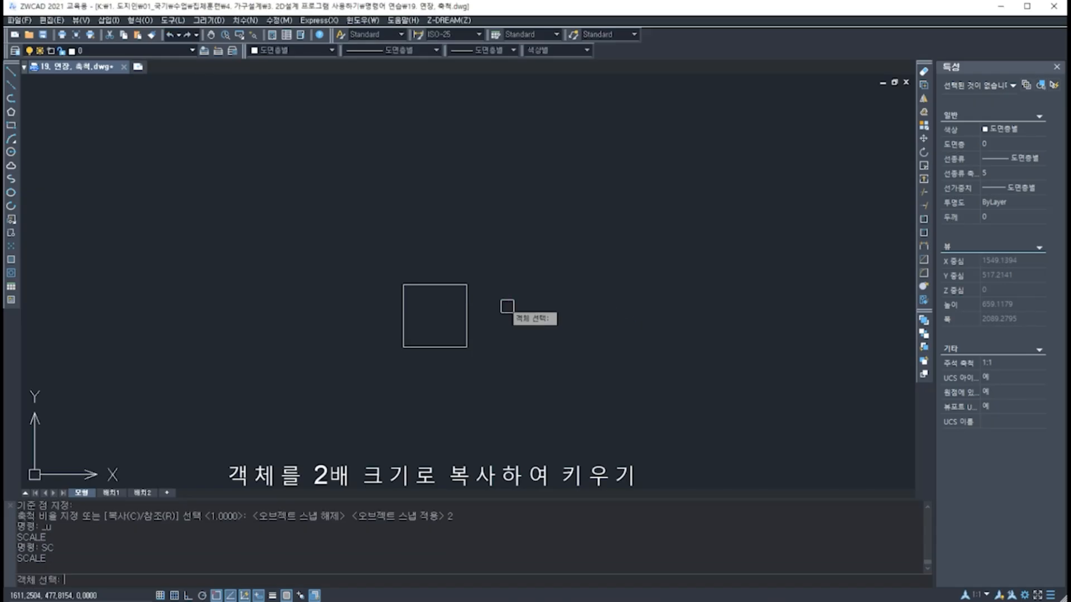
click(467, 317)
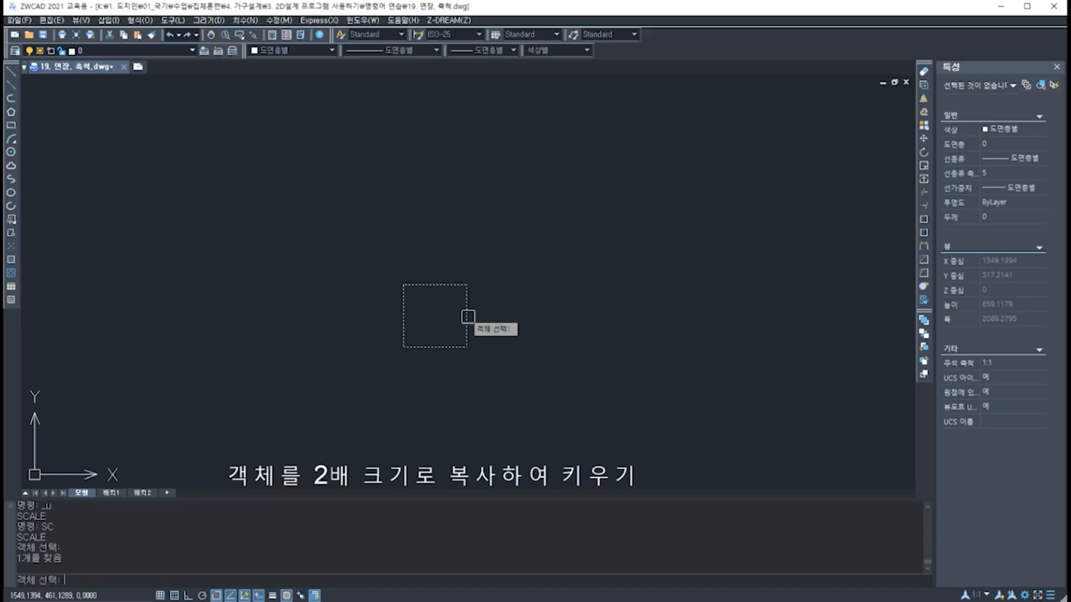
key(Return)
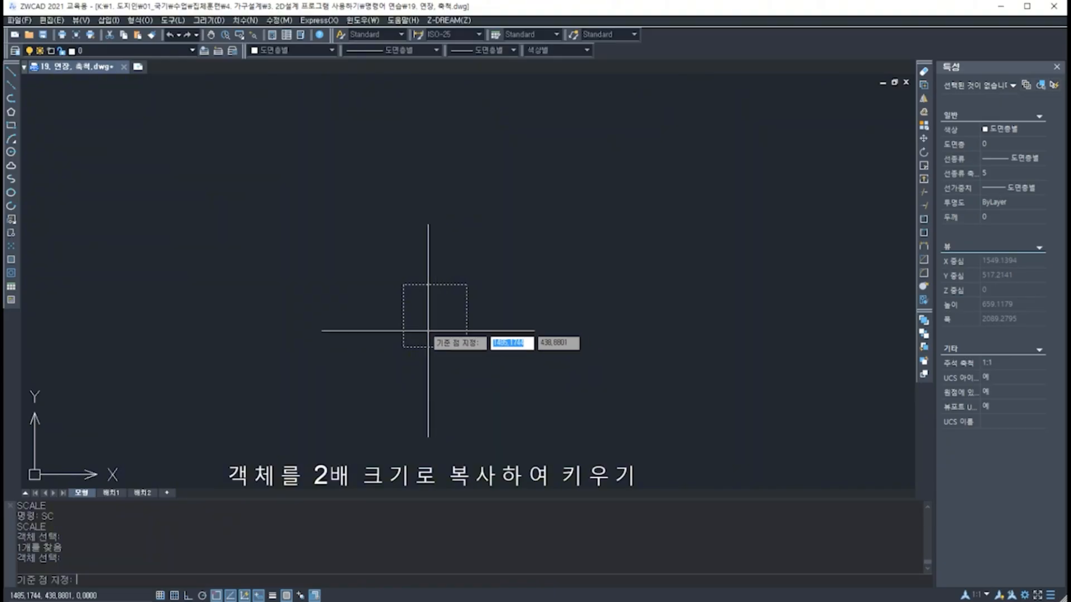
click(402, 347)
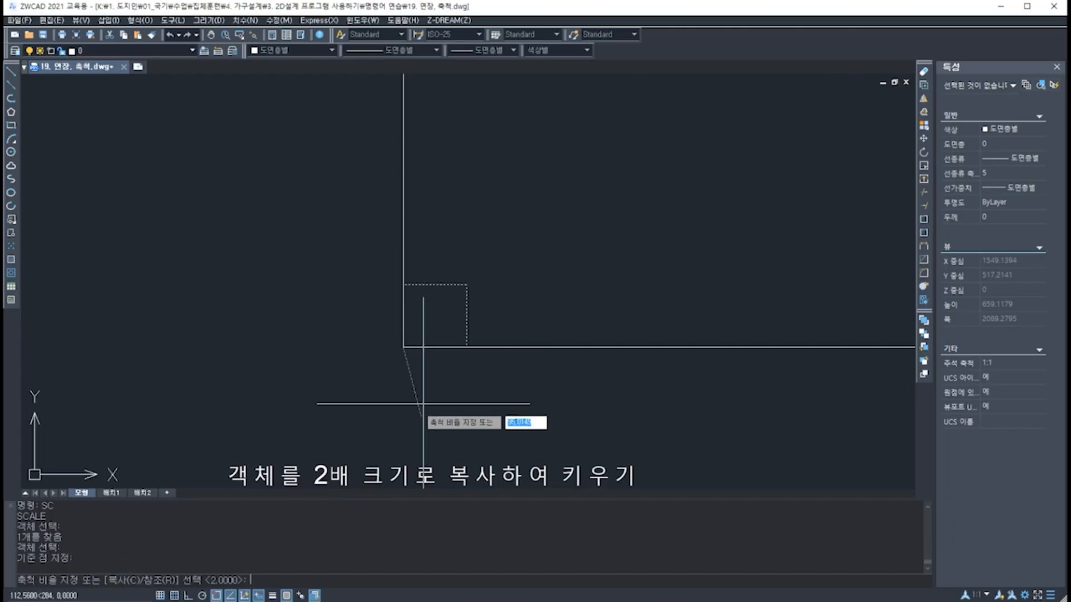
text(C)
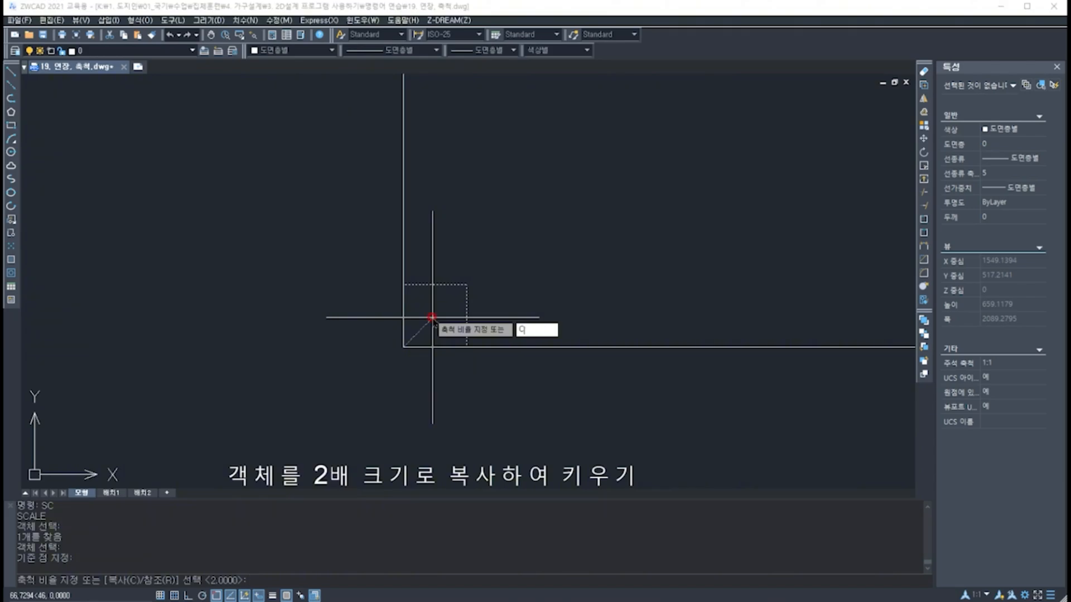
key(Return)
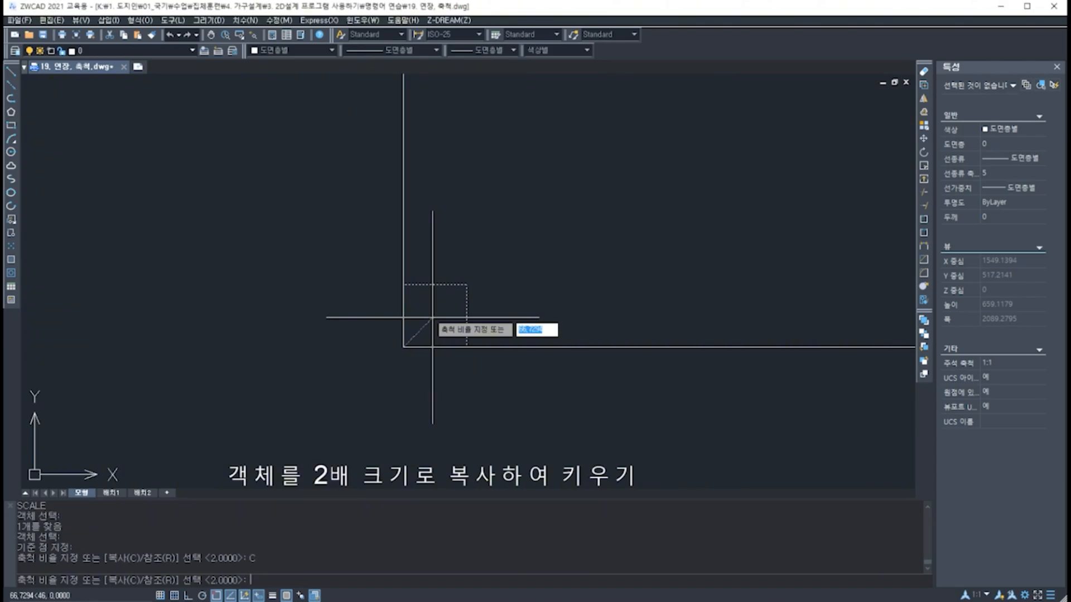
text(2)
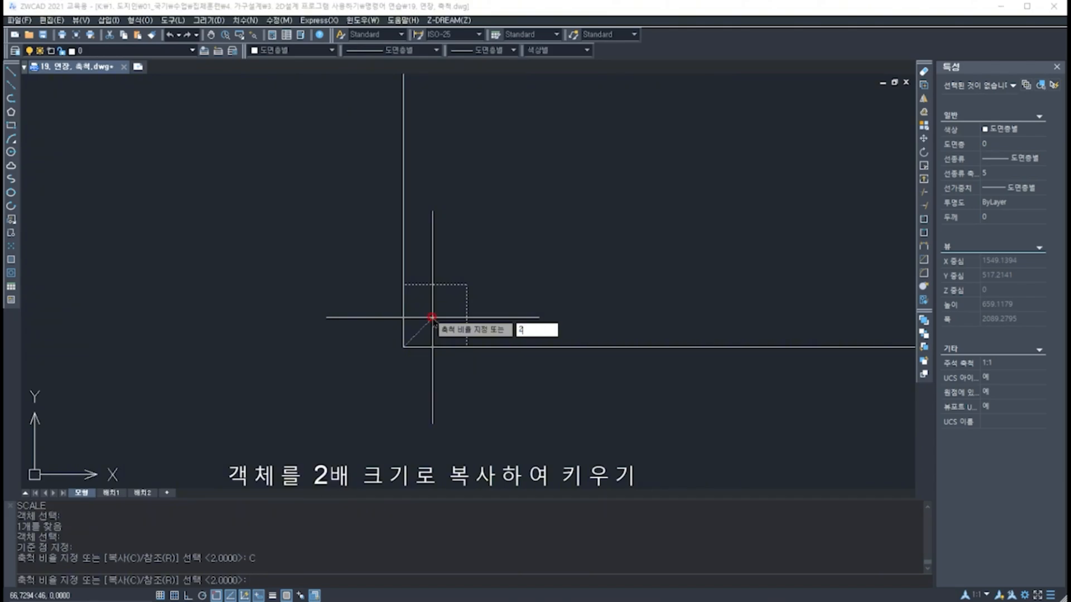
key(Return)
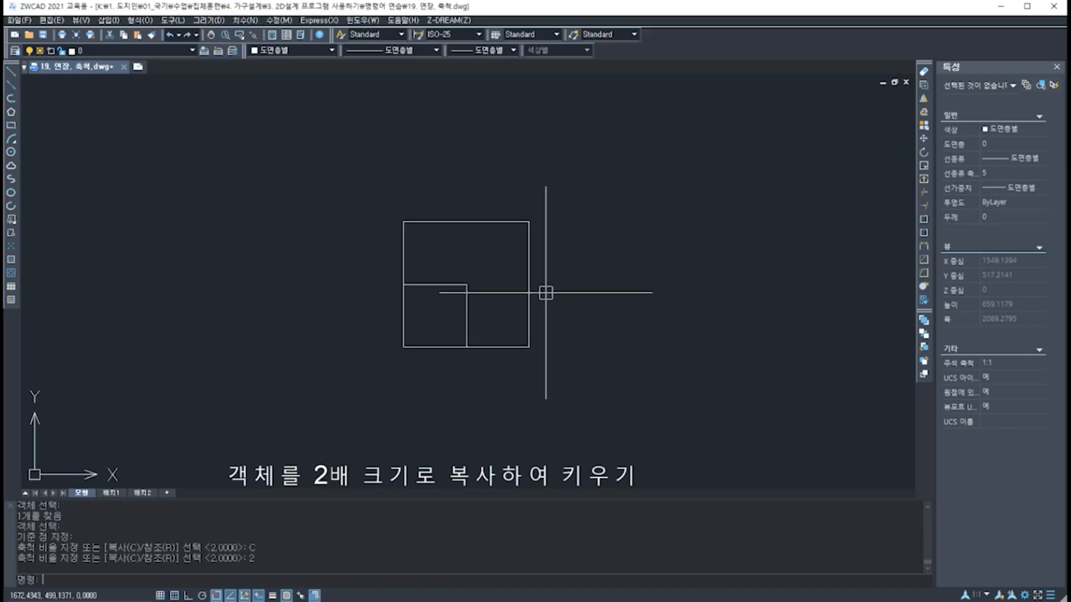
Step: Draw a horizontal line 300 long to the right of the two squares with ortho mode on
text(L)
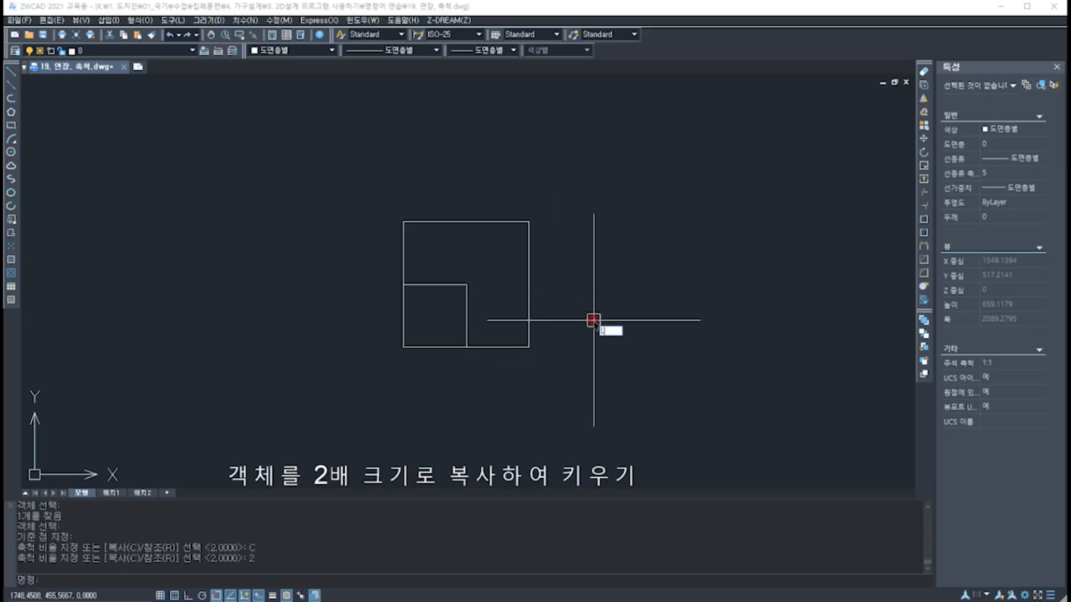
key(Return)
middle_drag(597, 342, 524, 348)
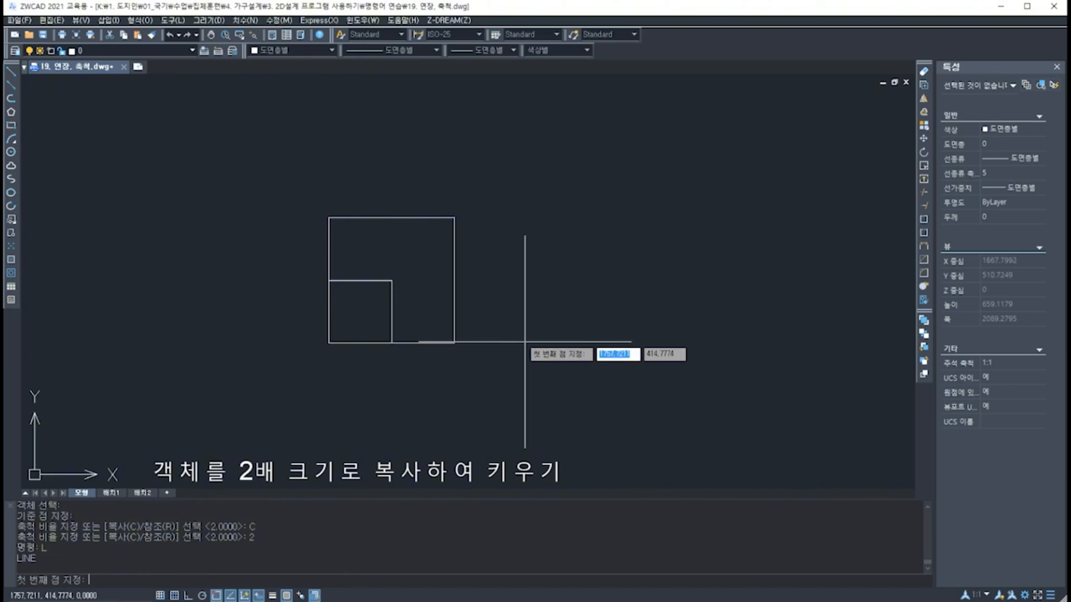
click(524, 343)
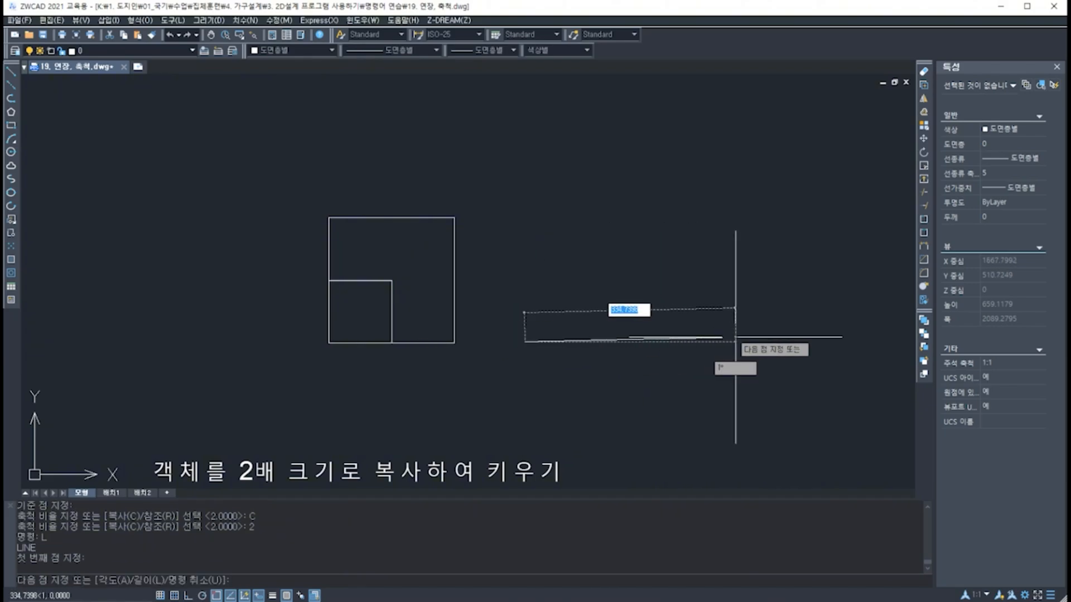
key(F8)
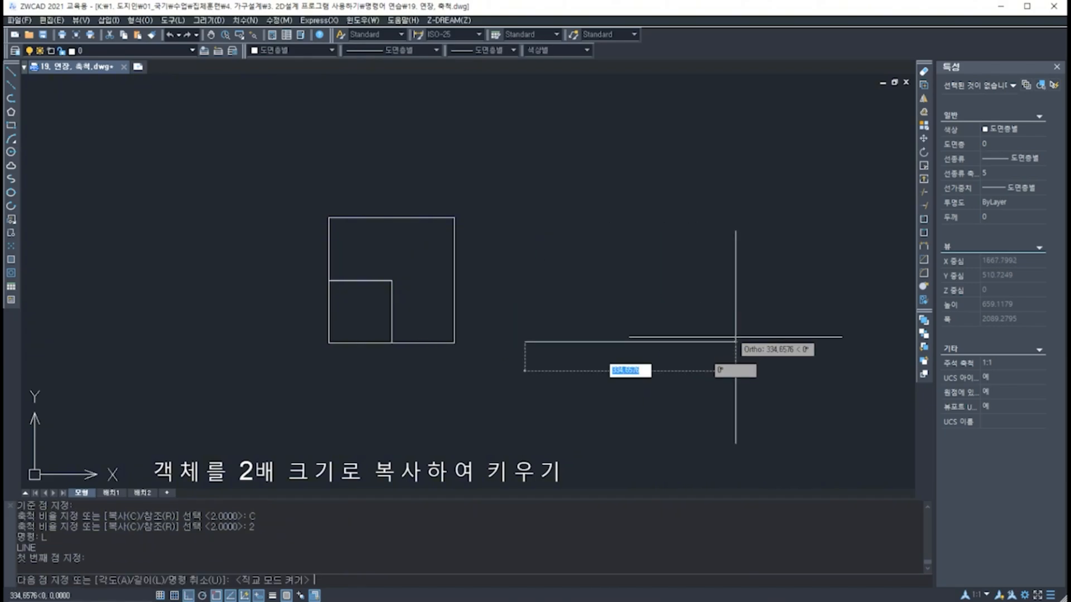
text(300)
key(Return)
key(Return)
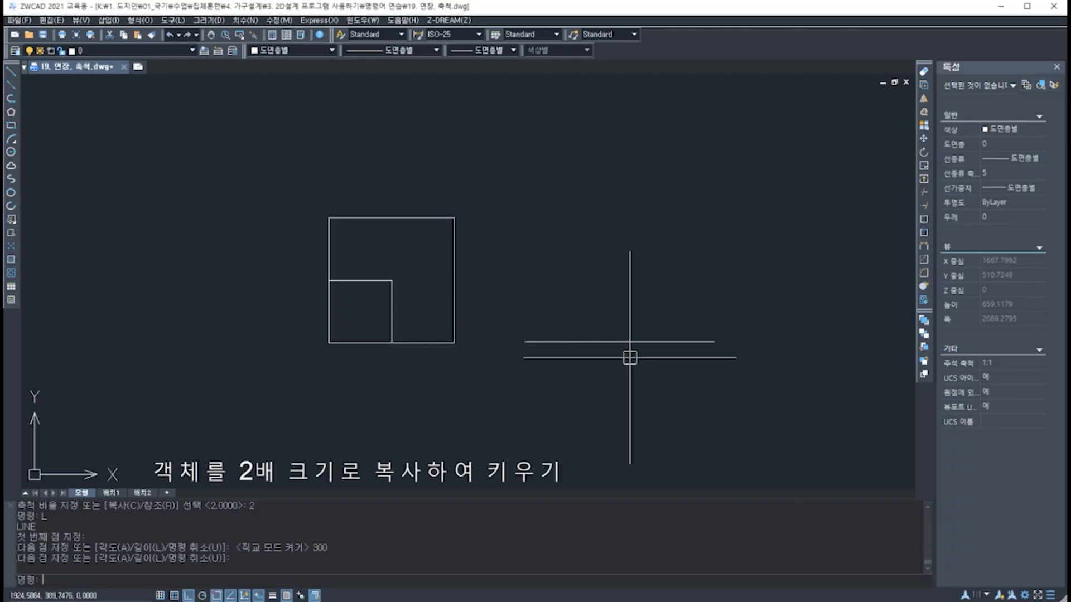
Step: Draw a 100 by 100 rectangle above the horizontal line, starting from the line's left endpoint
middle_drag(626, 357, 580, 365)
text(REC)
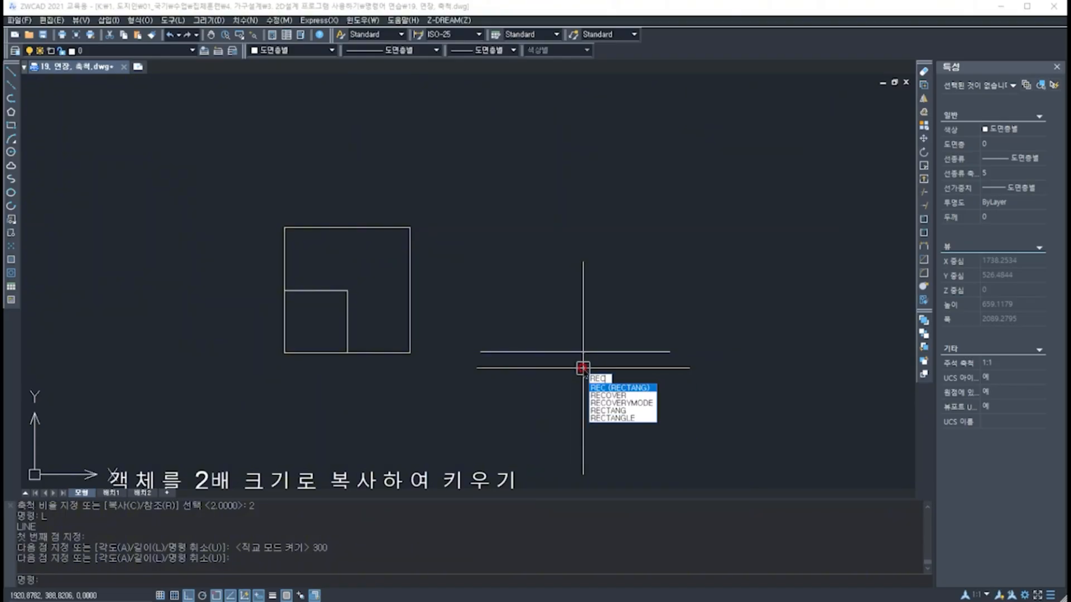
key(Return)
click(480, 351)
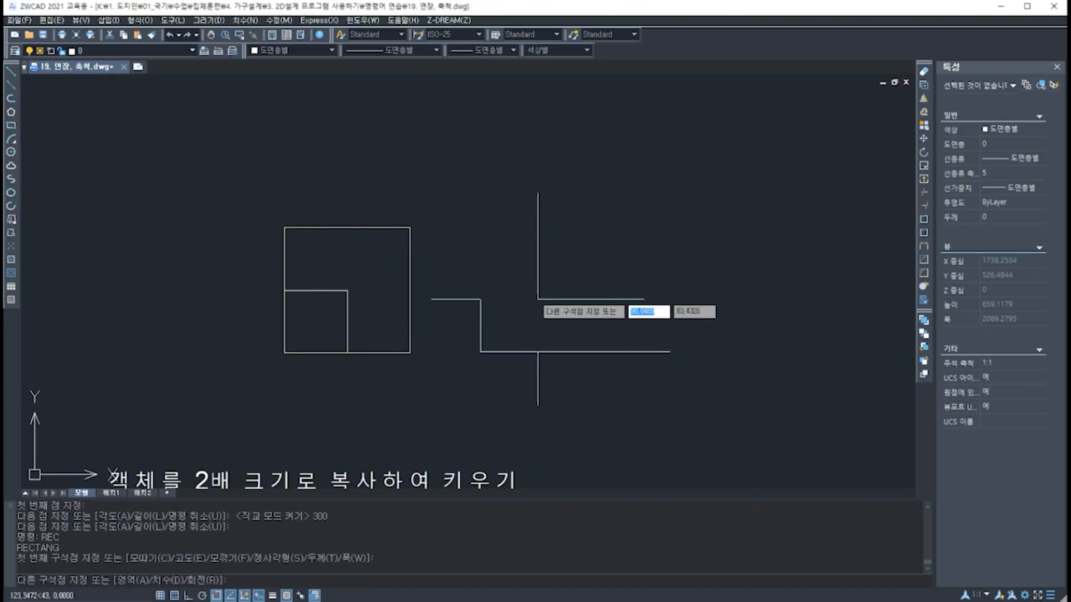
text(100,100)
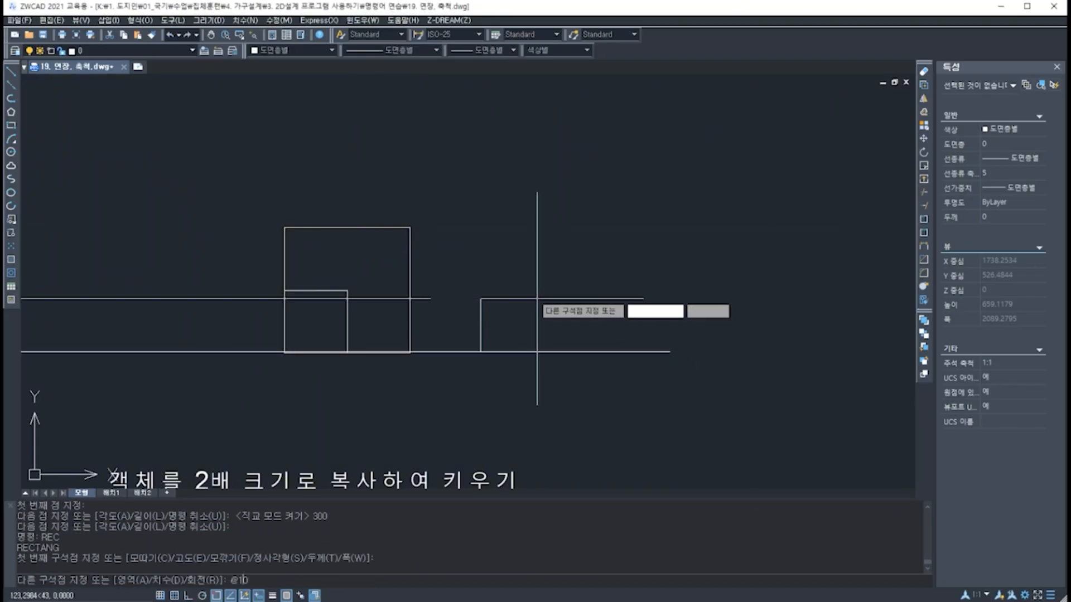
key(Return)
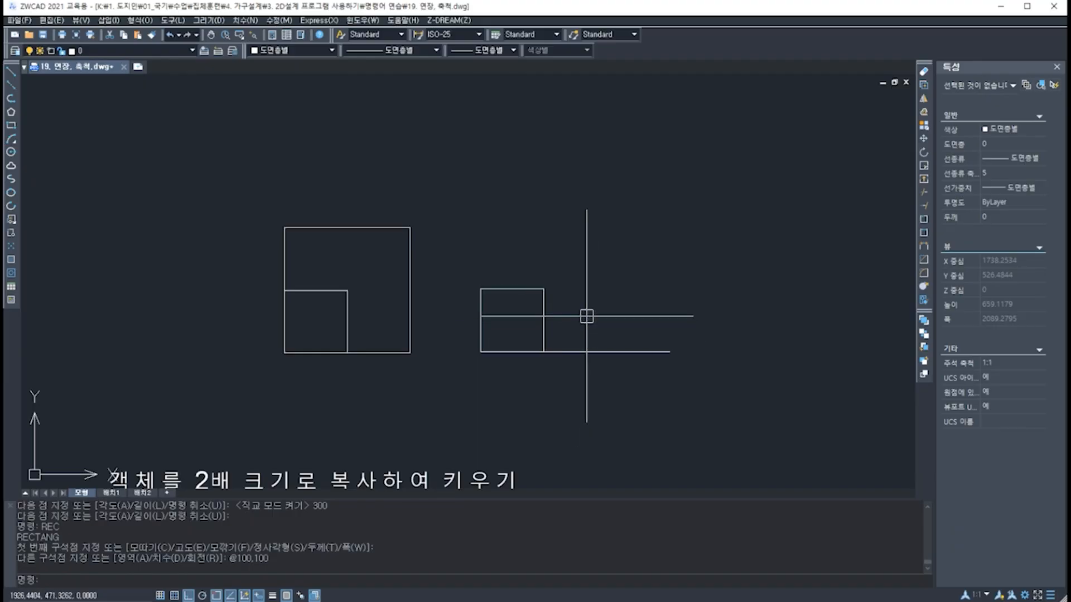
Step: Add linear dimensions for the new square's height on its left side and the horizontal line's length below it
text(DLI)
key(Return)
click(480, 289)
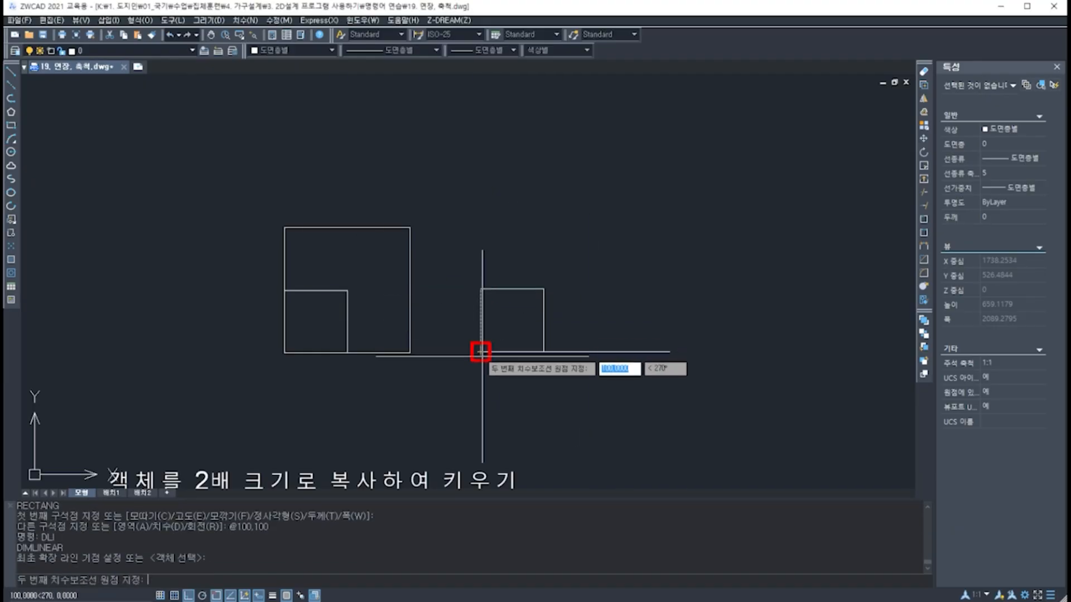
click(481, 353)
click(457, 324)
key(Return)
click(480, 353)
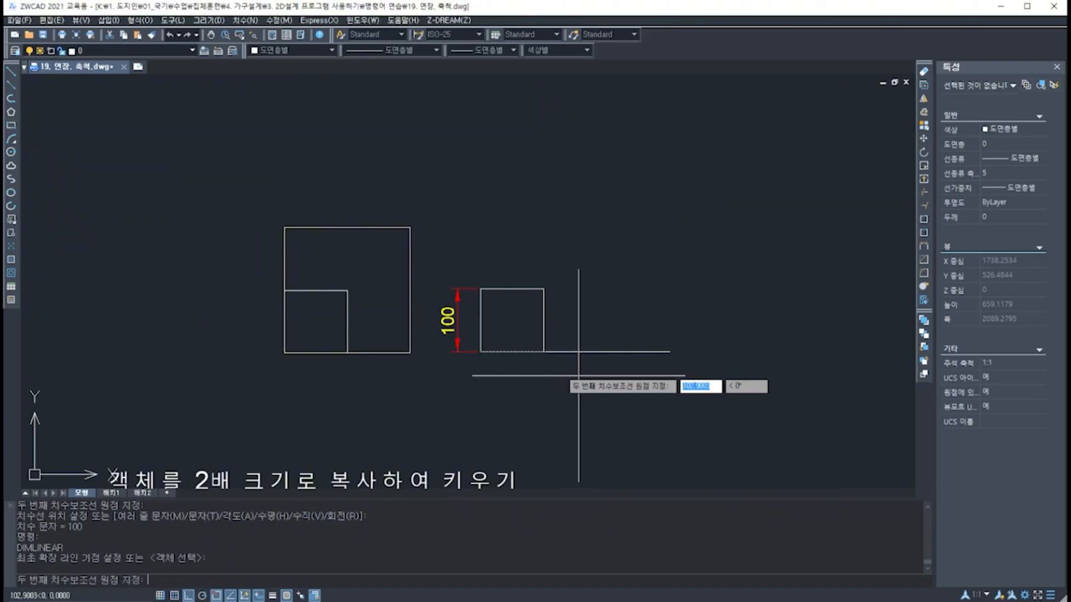
click(670, 352)
click(664, 389)
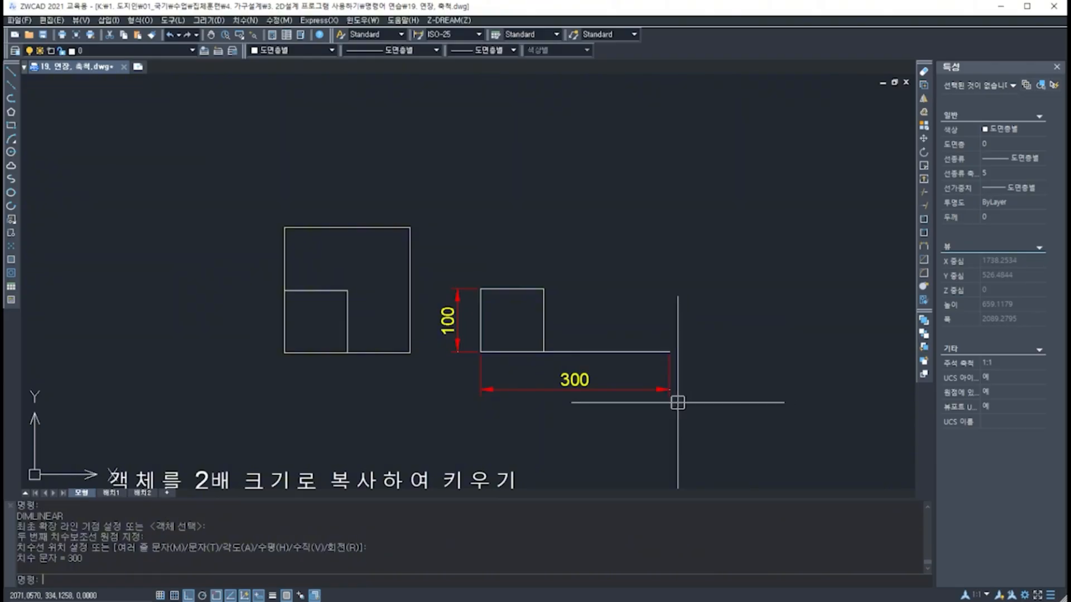
Step: Stretch the right end of the horizontal line outward to a length of about 370 and deselect it
click(653, 350)
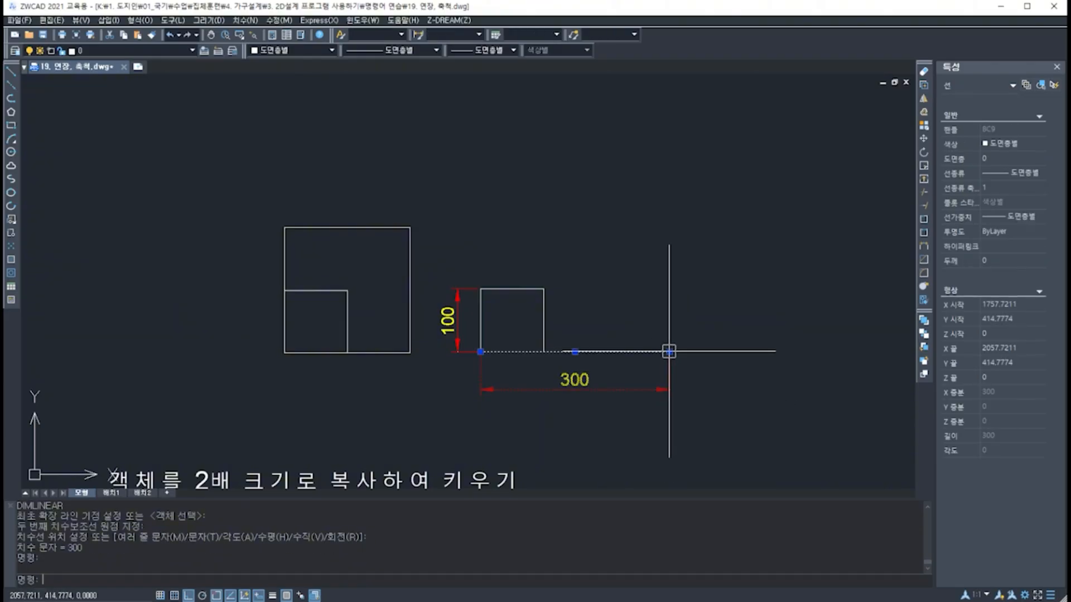
click(670, 352)
click(714, 352)
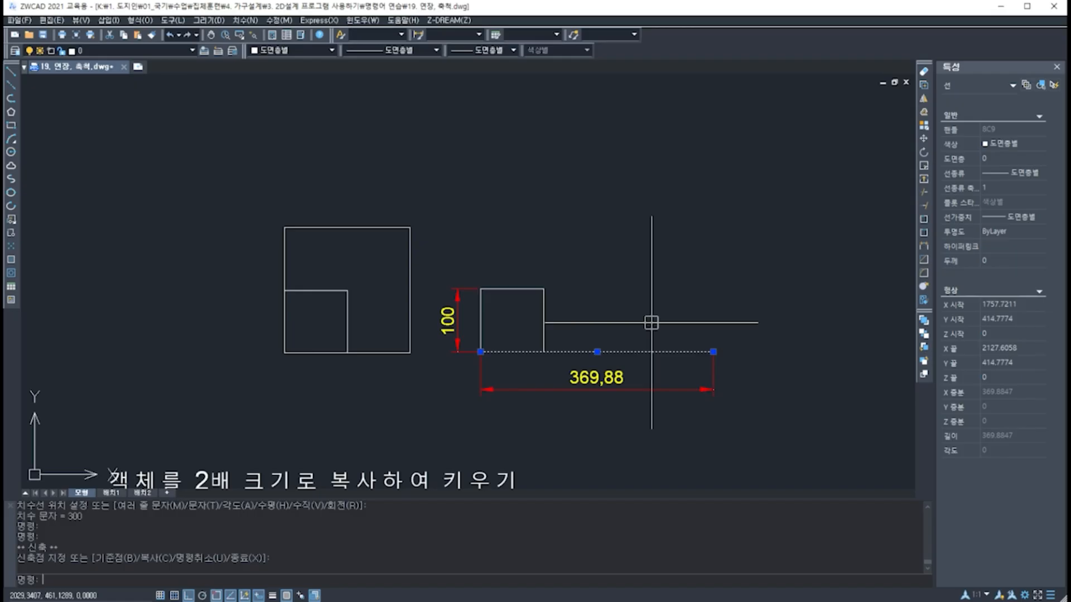
key(Escape)
key(Escape)
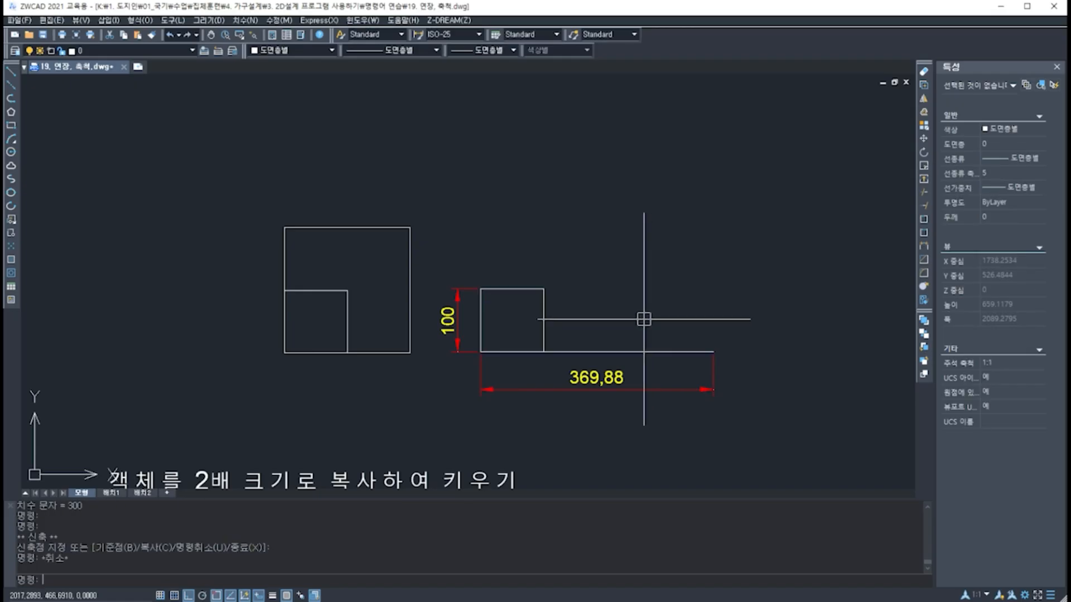
Step: Begin scaling the dimensioned square about its lower-left corner with the Reference option
middle_drag(627, 298, 626, 321)
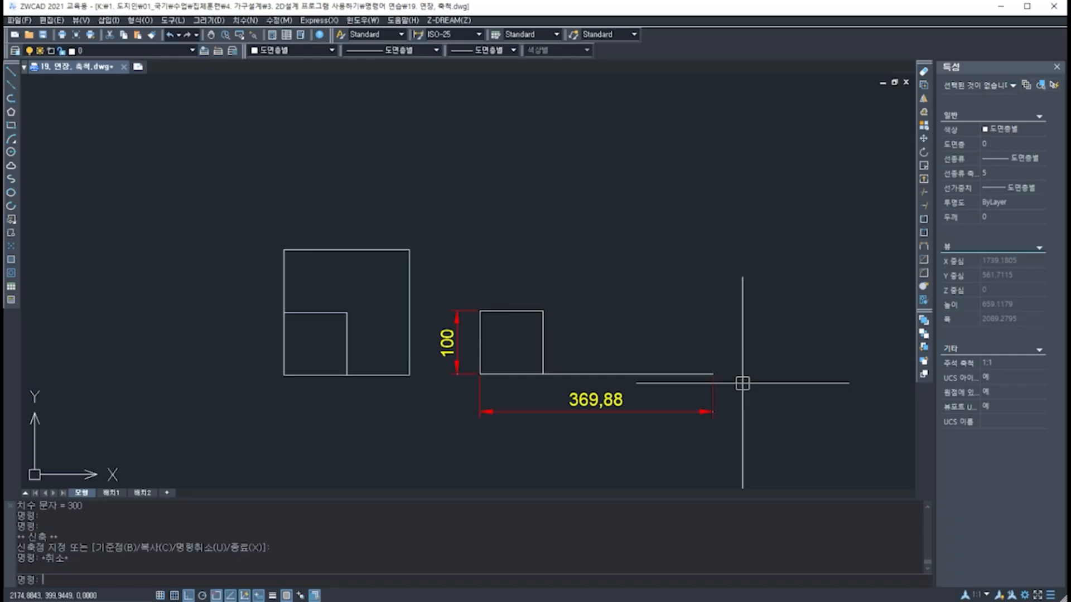
text(s)
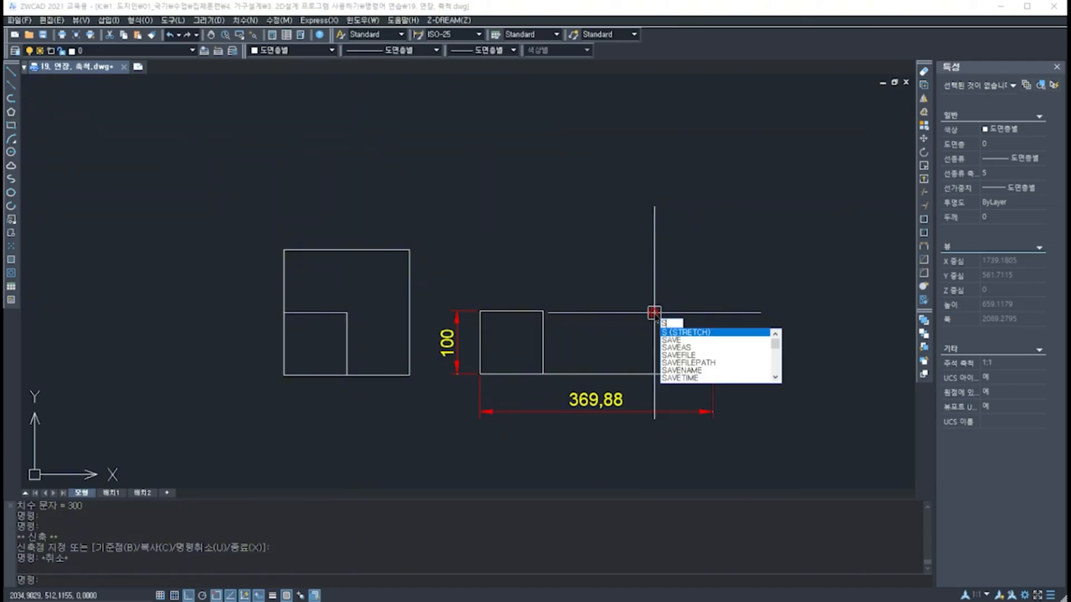
text(c)
key(Return)
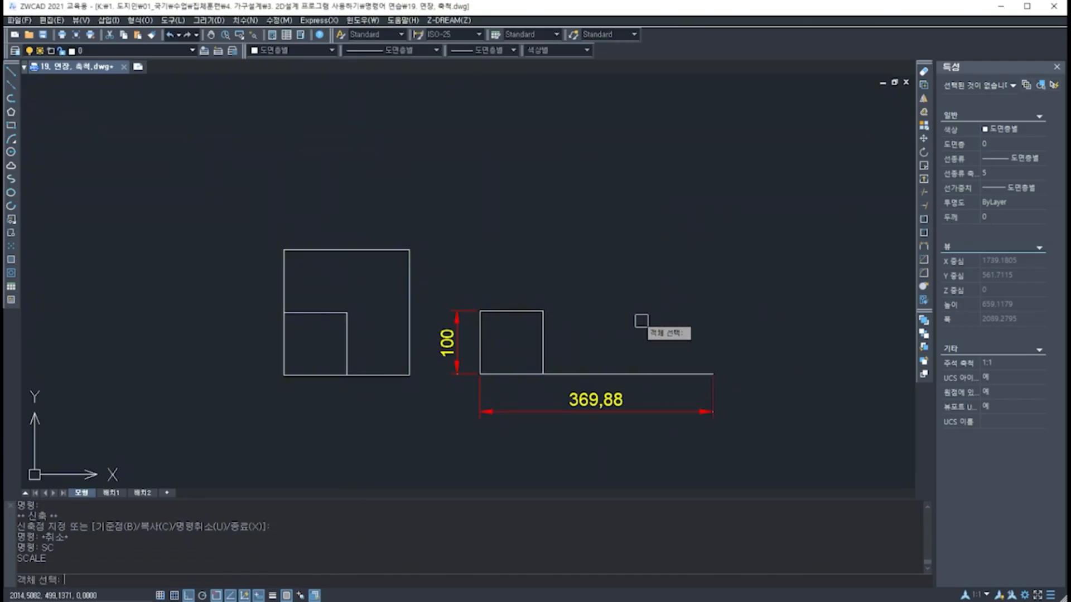
click(546, 329)
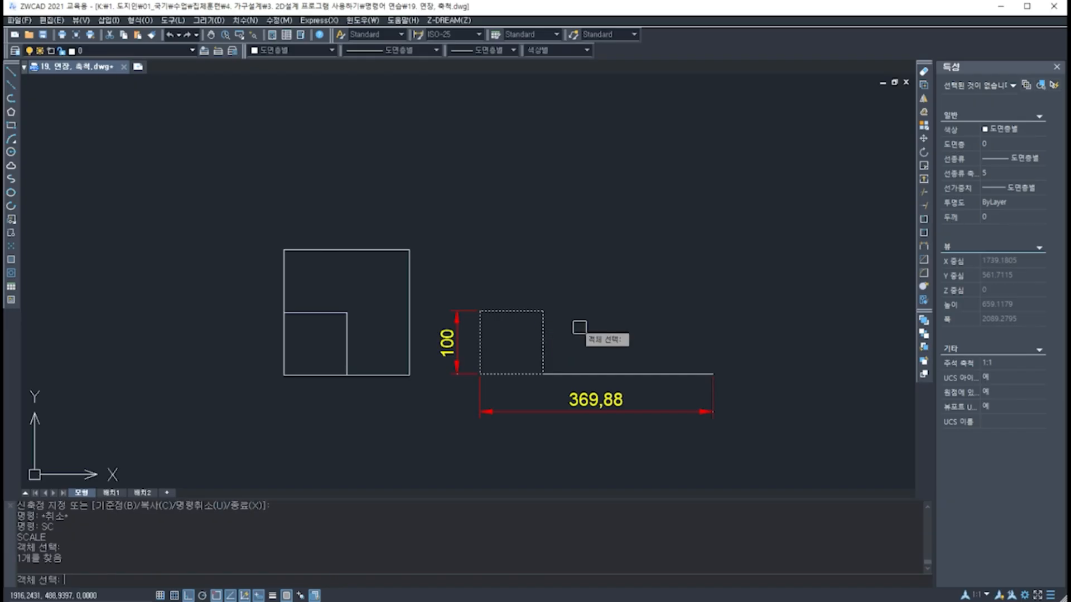
key(Return)
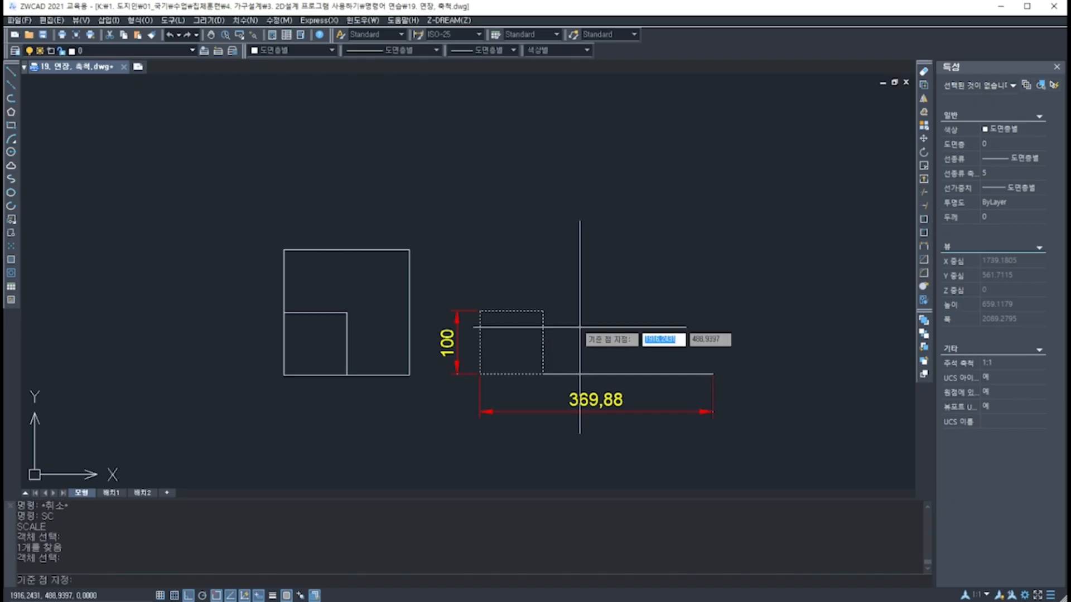
click(480, 373)
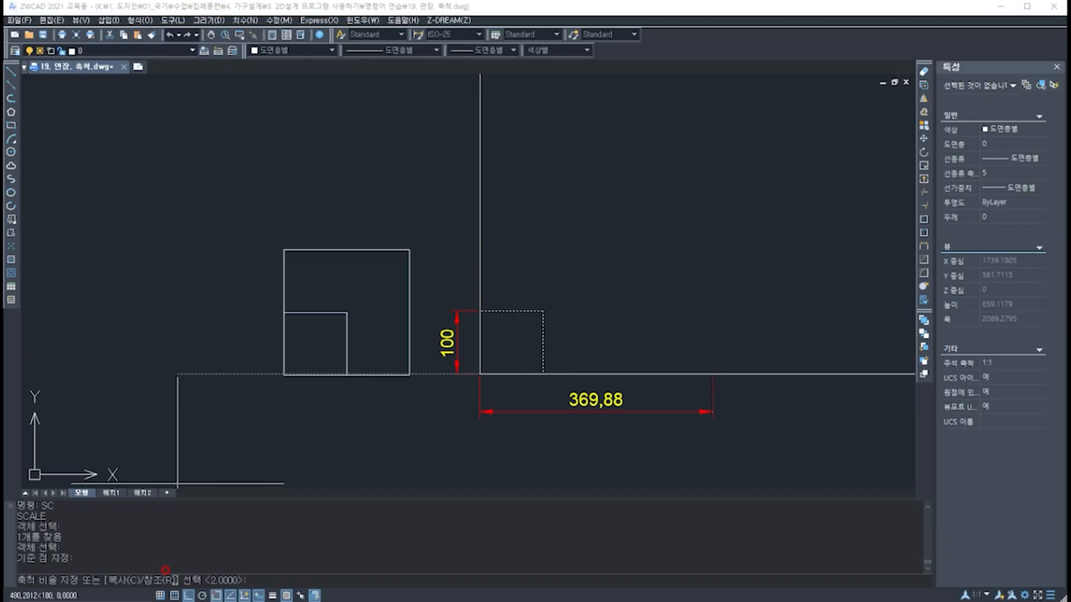
text(R)
key(Return)
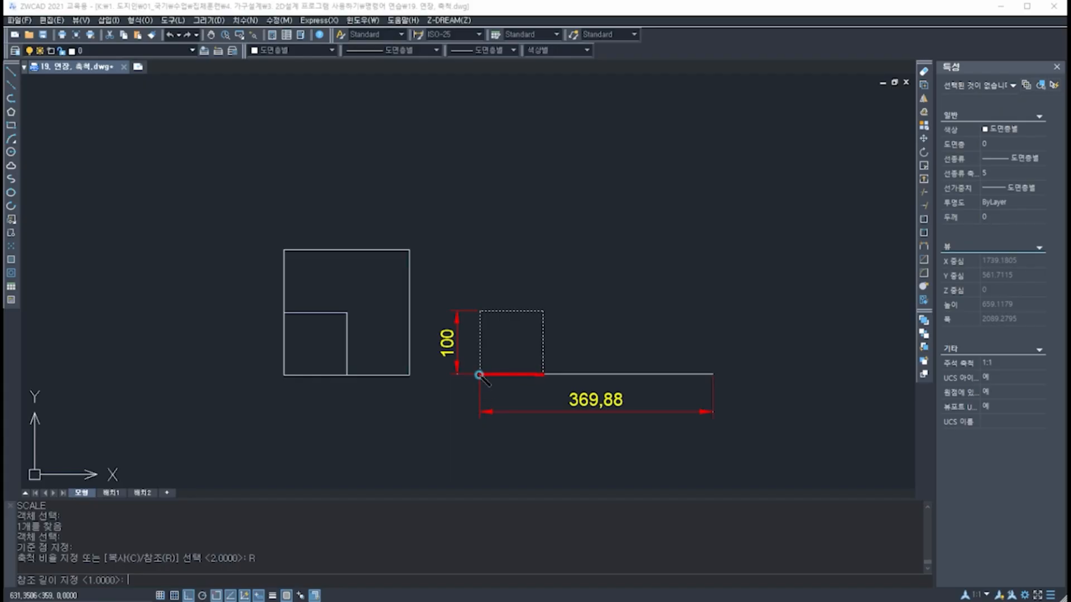
mouse_move(480, 375)
mouse_down()
mouse_move(580, 340)
mouse_move(696, 358)
mouse_move(714, 372)
mouse_up()
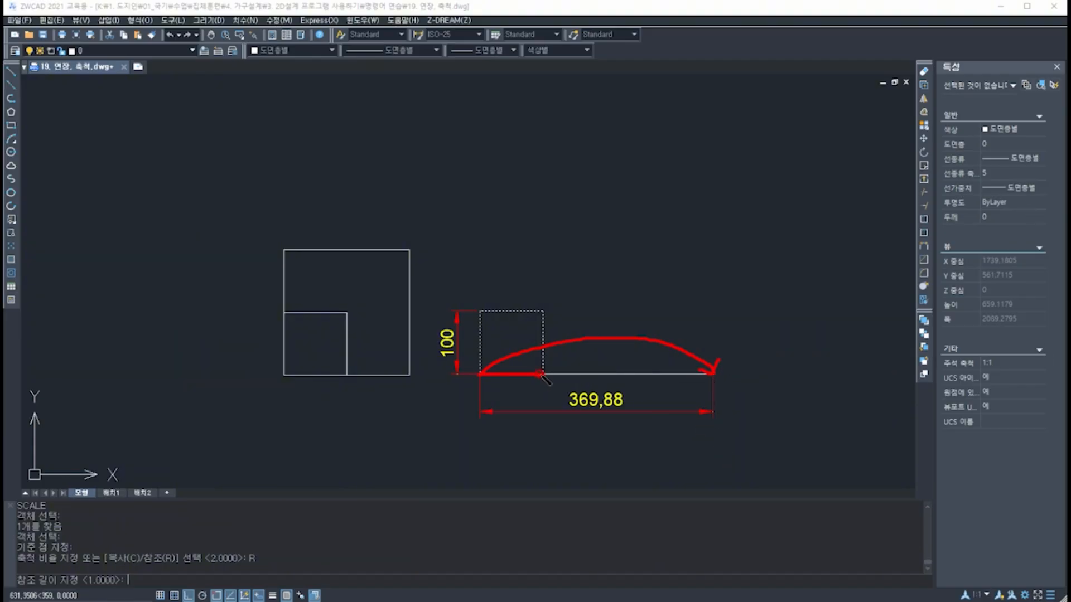
drag(484, 370, 477, 389)
mouse_move(566, 413)
mouse_down()
mouse_move(633, 409)
mouse_move(574, 382)
mouse_move(567, 415)
mouse_up()
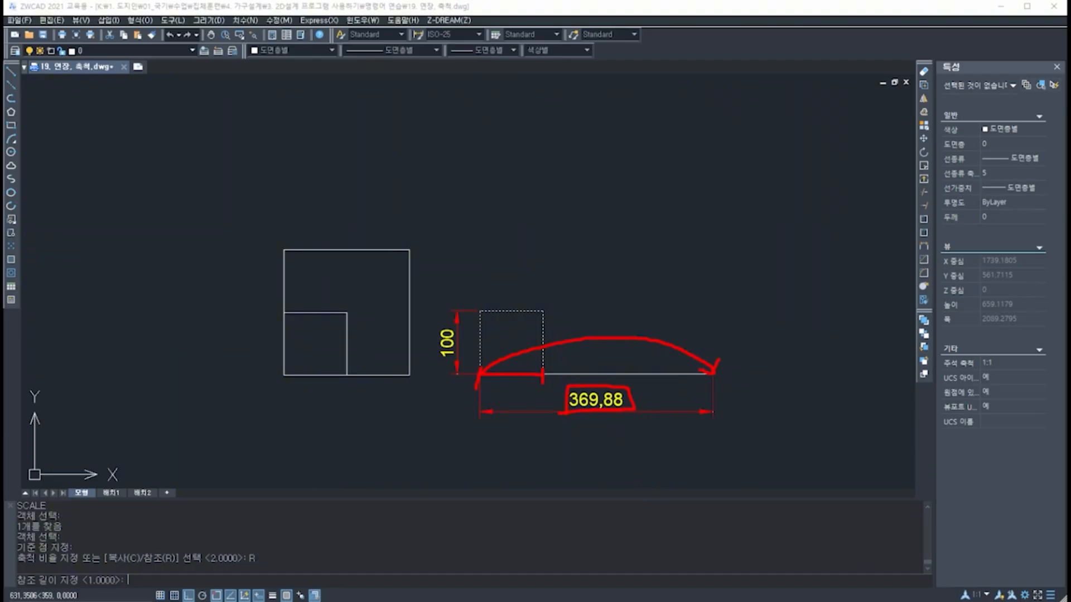
key(Escape)
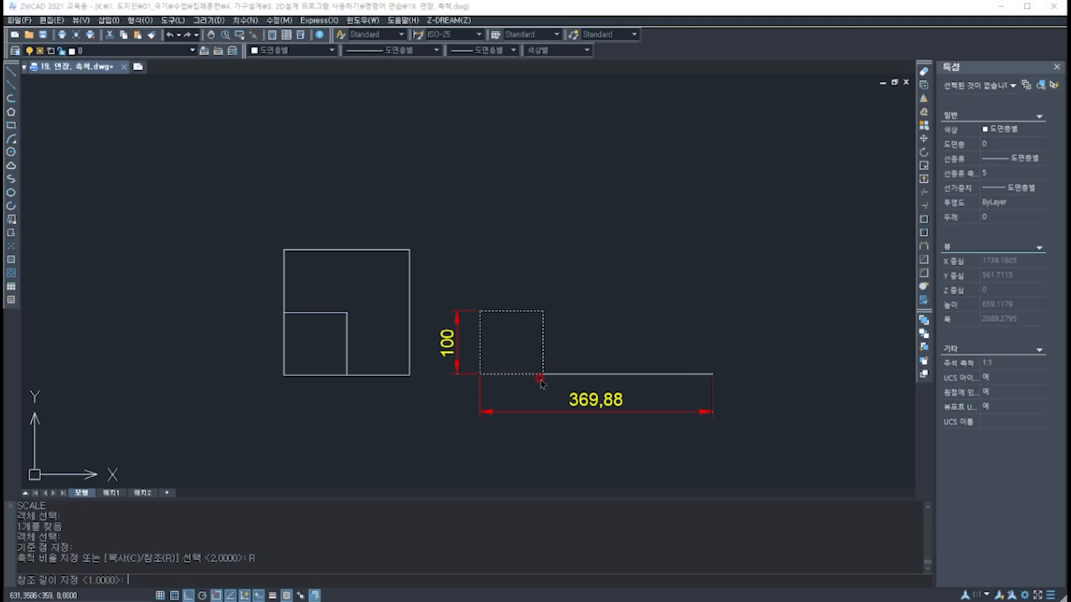
Step: Finish the reference scale using the square's bottom edge as reference length and the horizontal line's right endpoint as new length
click(480, 373)
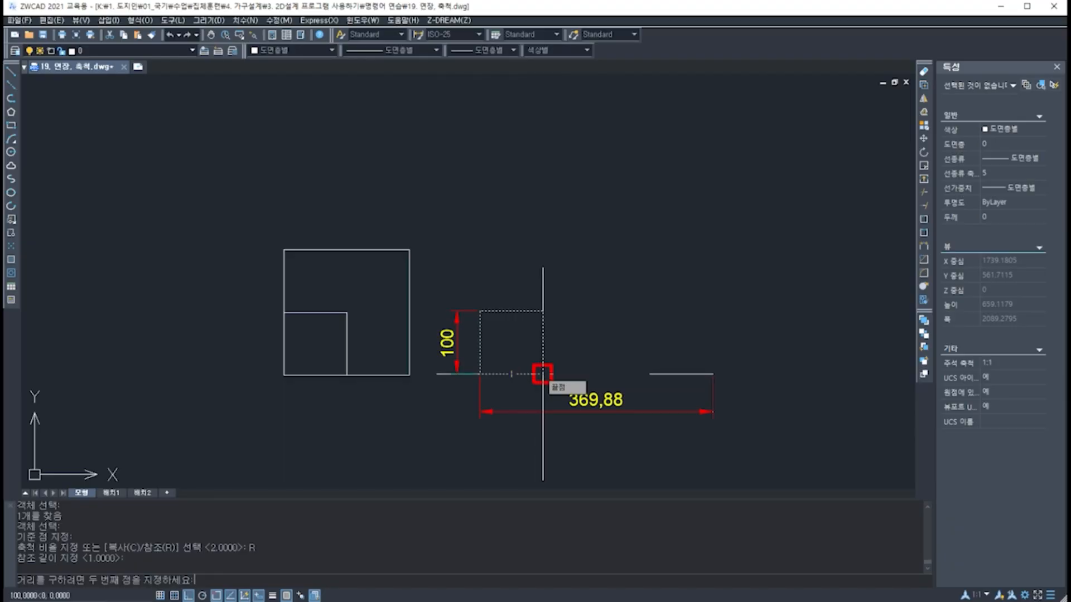
click(542, 374)
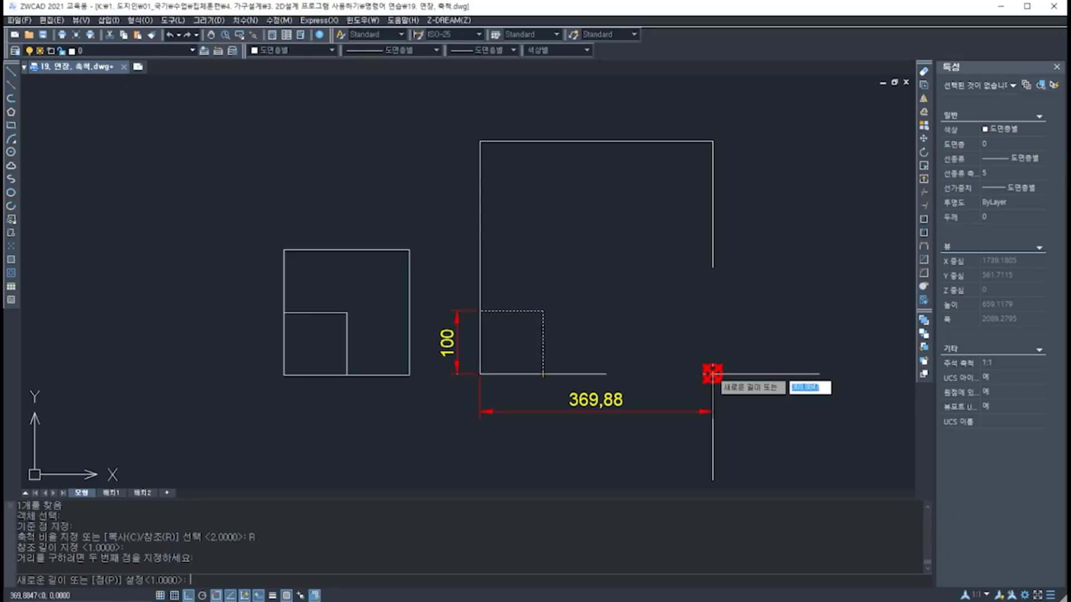
click(713, 373)
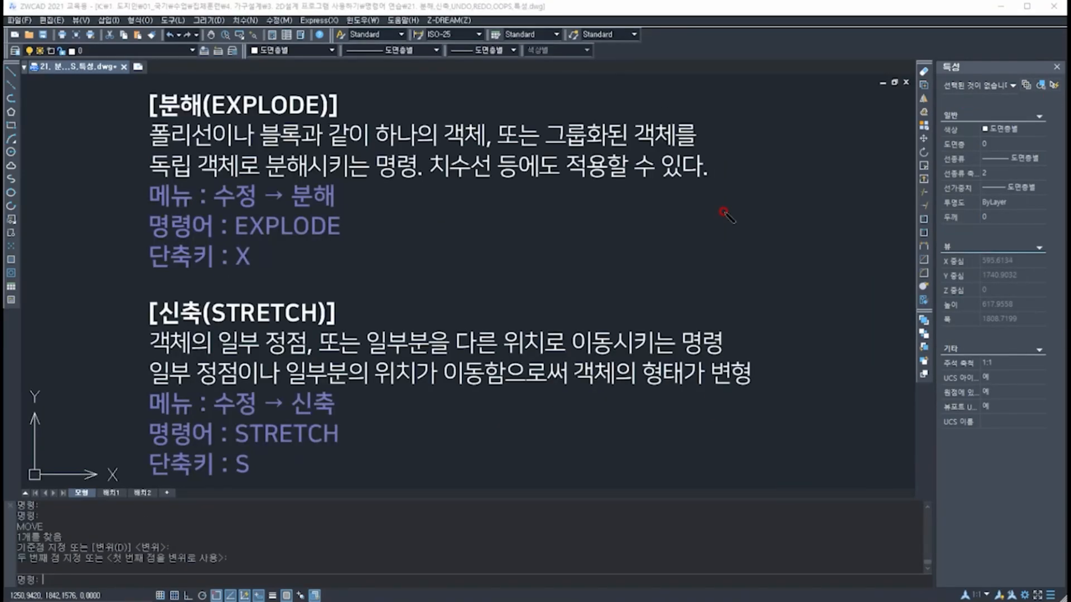
drag(158, 119, 348, 122)
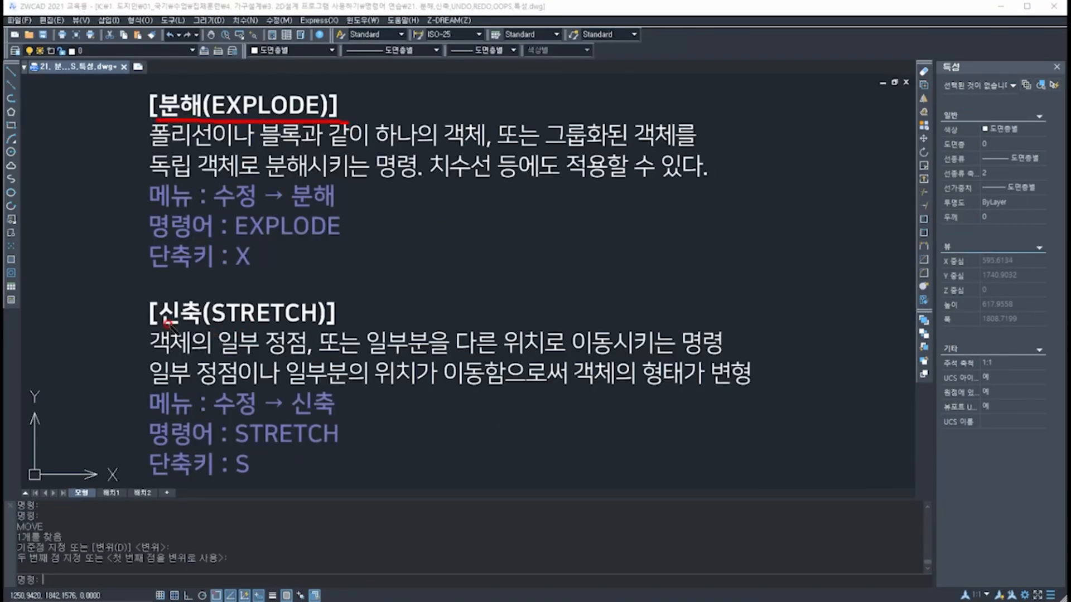
drag(155, 322, 336, 329)
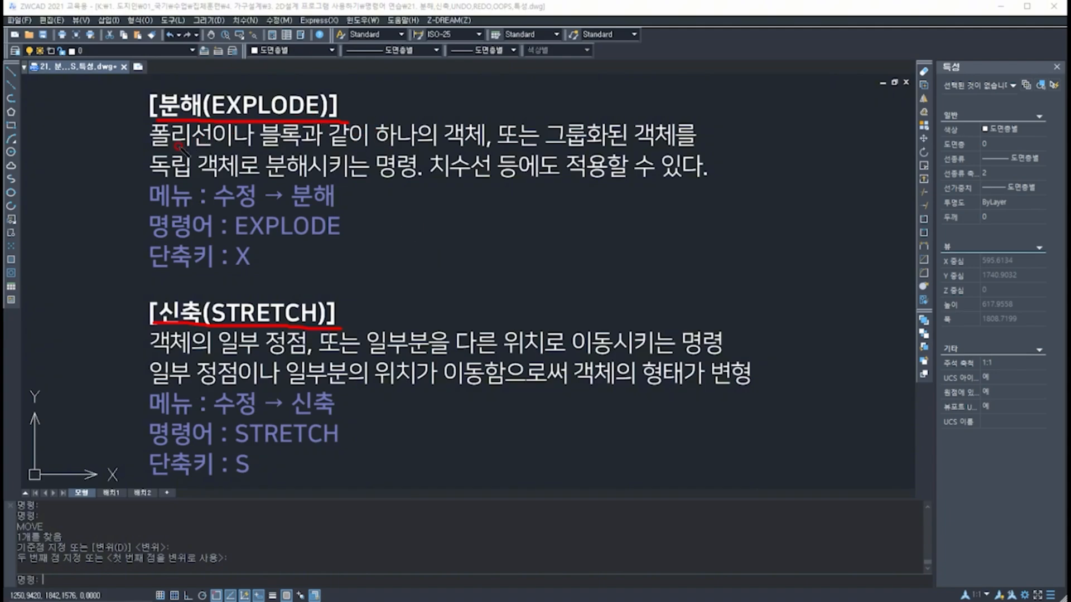
drag(146, 152, 366, 150)
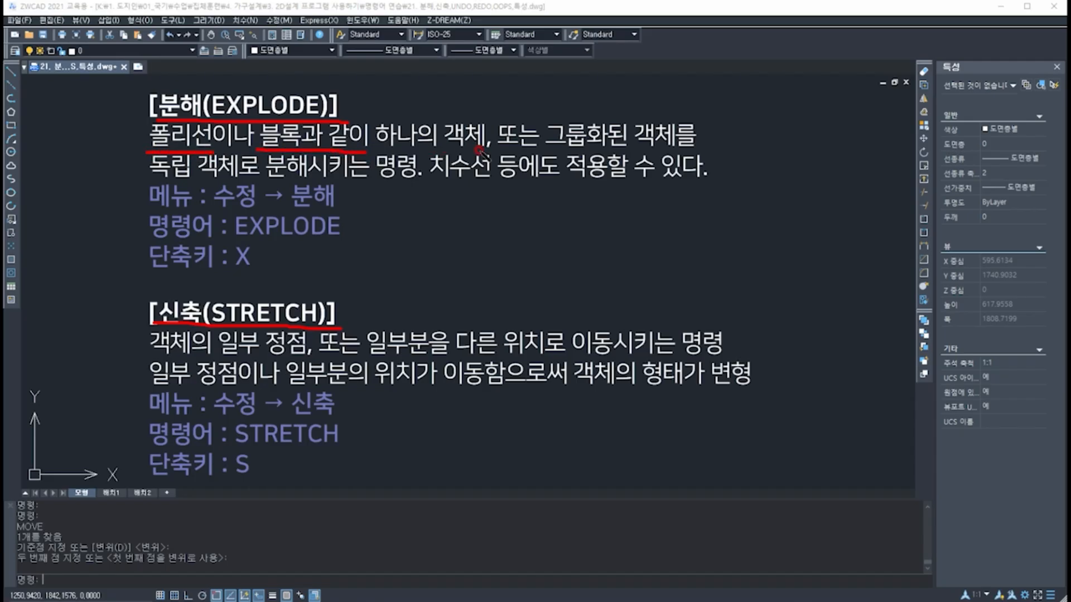
mouse_move(479, 151)
mouse_down()
mouse_move(488, 109)
mouse_move(492, 146)
mouse_move(697, 146)
mouse_up()
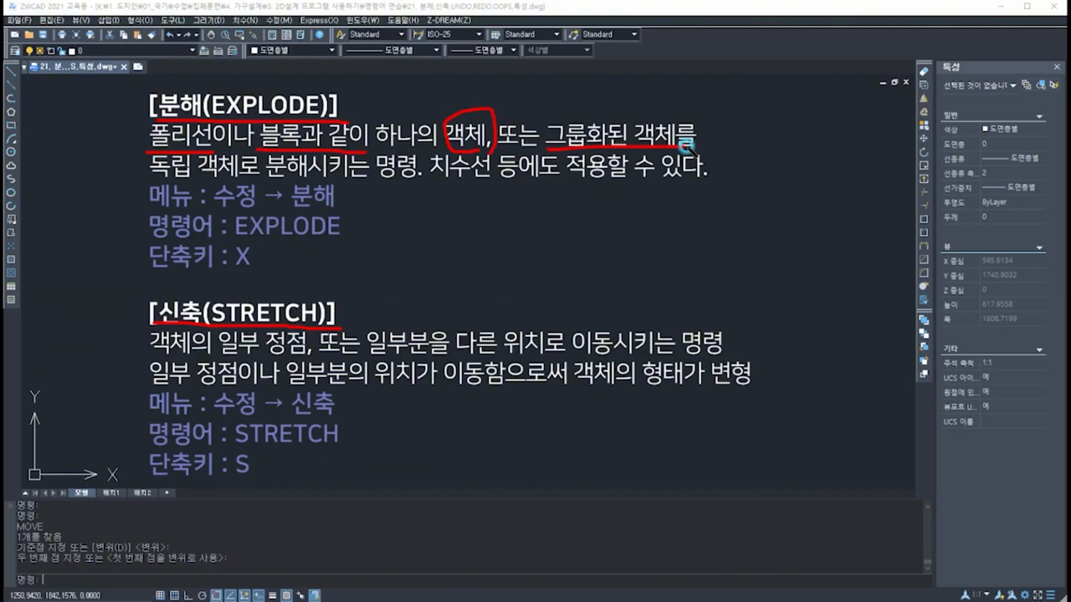
drag(155, 179, 411, 183)
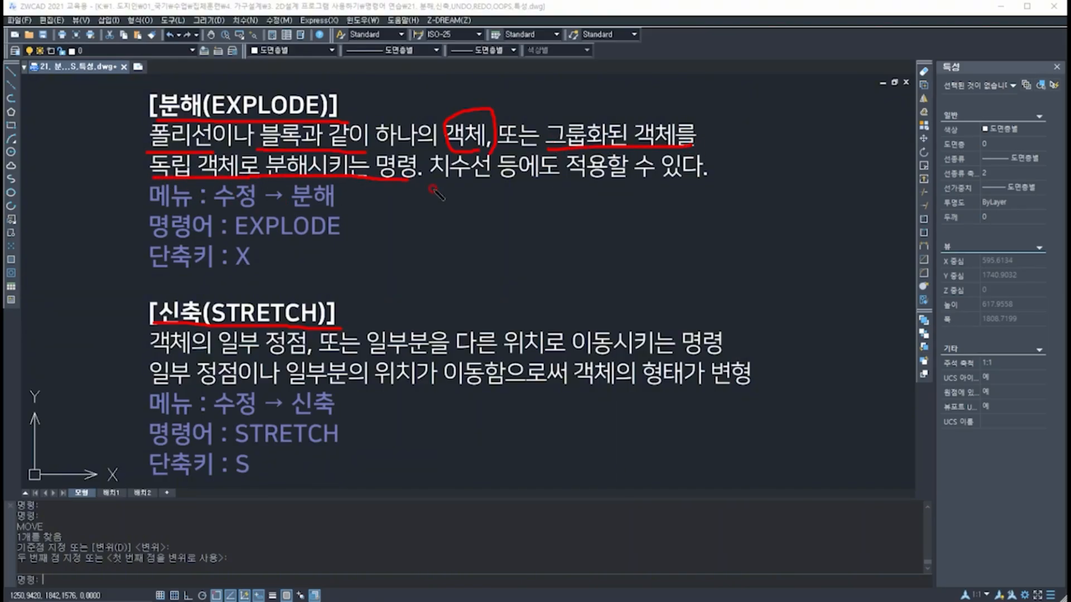
mouse_move(485, 182)
mouse_down()
mouse_move(494, 148)
mouse_move(491, 196)
mouse_up()
drag(549, 179, 691, 179)
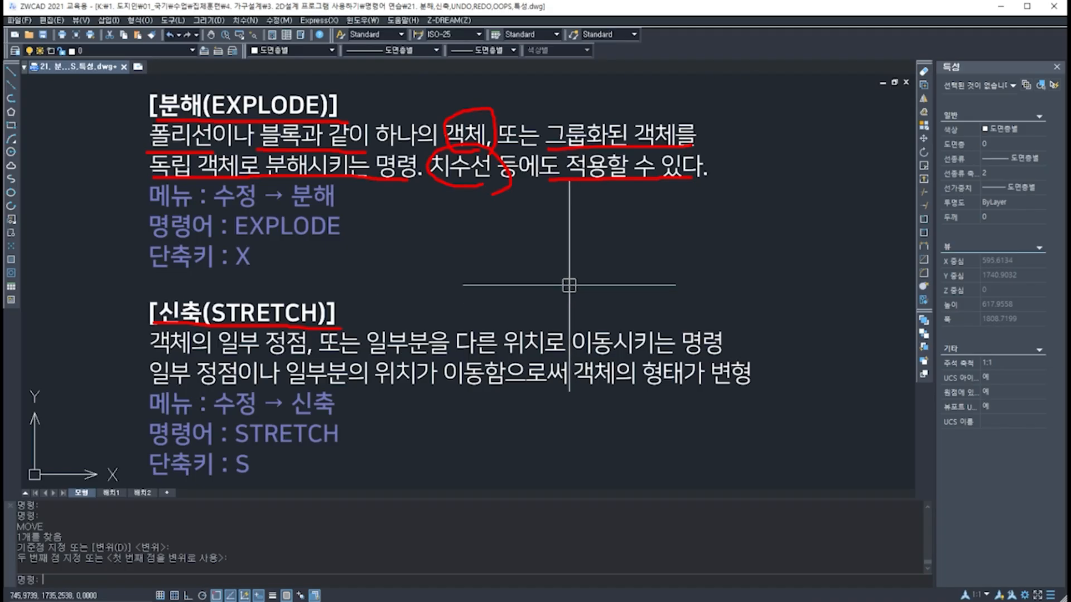
Step: Draw a zigzag of six connected line segments beside the EXPLODE notes with the Line command
text(L)
key(Return)
click(444, 284)
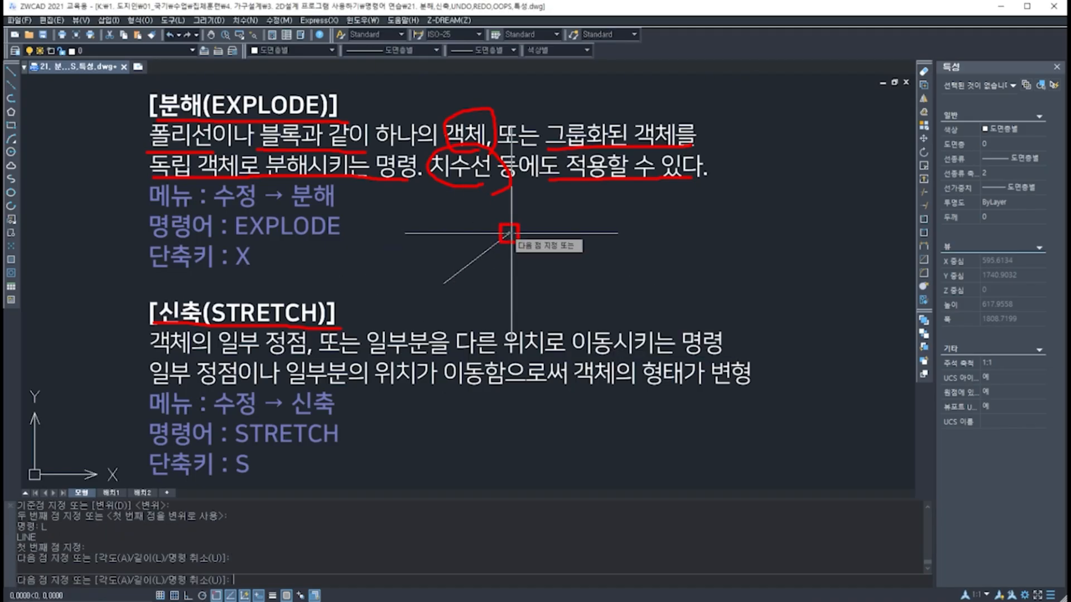
click(509, 233)
click(556, 273)
click(634, 218)
click(688, 267)
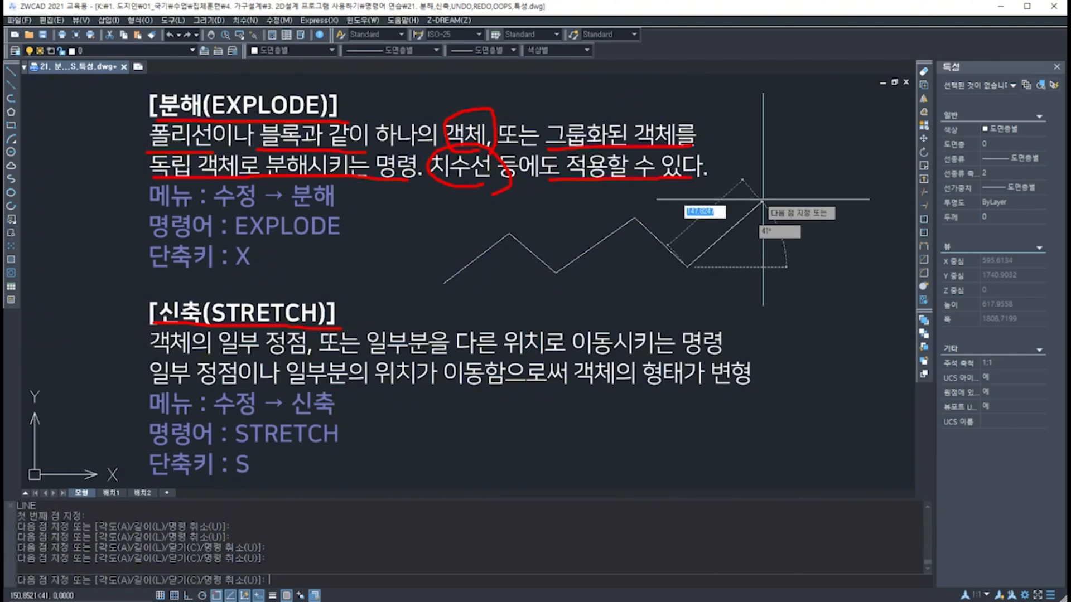
click(761, 200)
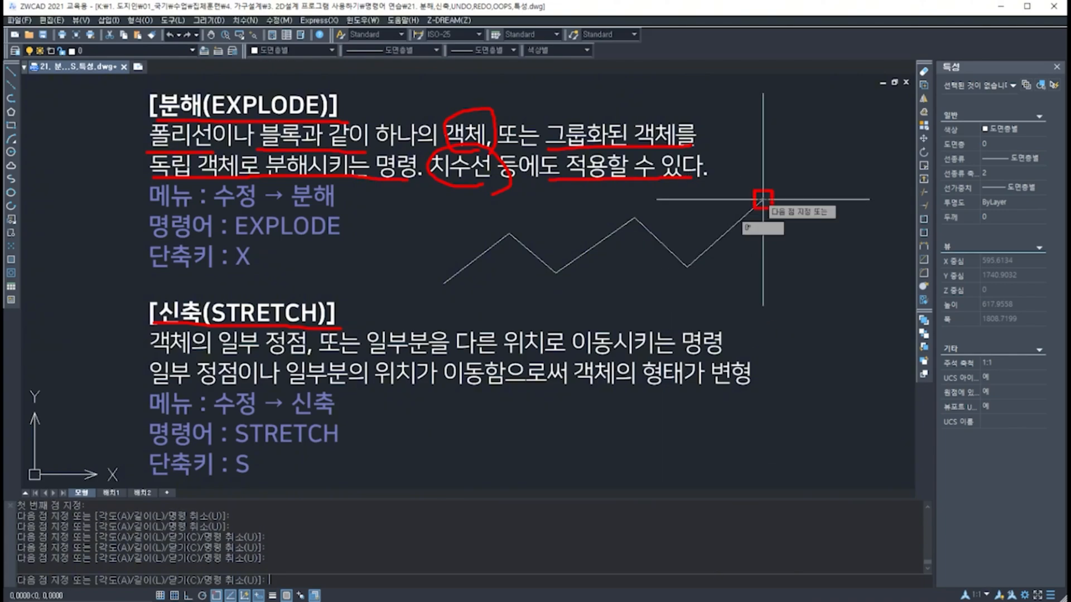
click(819, 266)
key(Return)
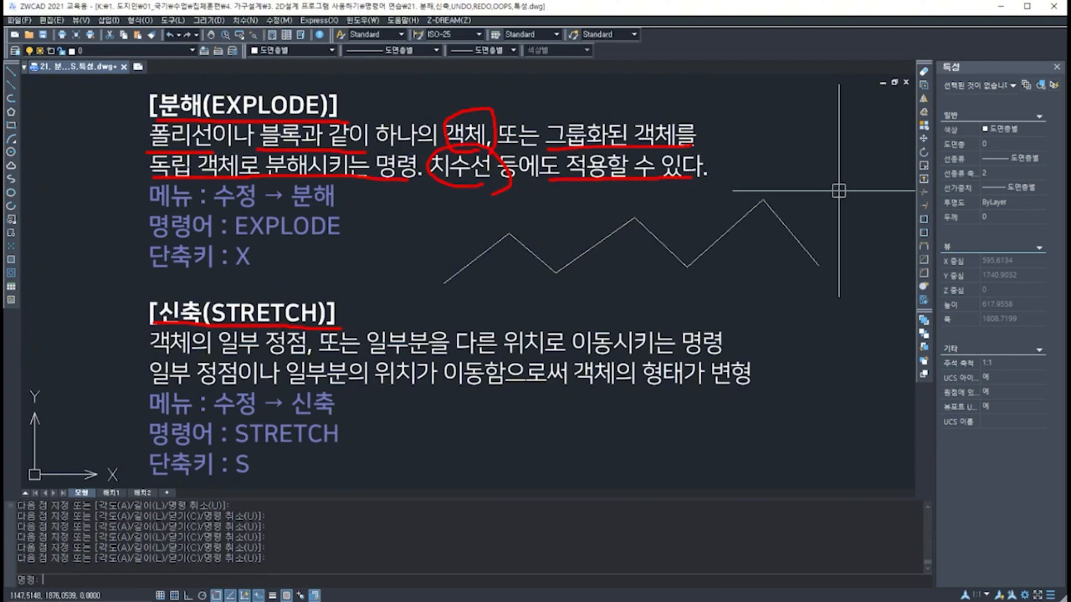
Step: Select the zigzag's line segments one by one to examine whether they are separate objects, then clear the selection
click(787, 232)
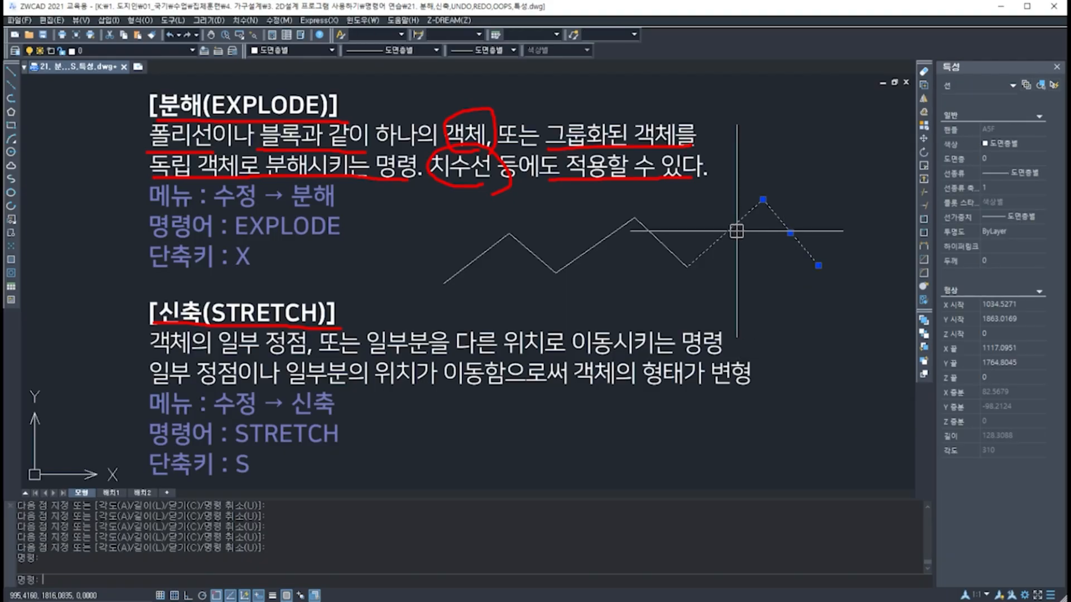
click(664, 245)
click(600, 244)
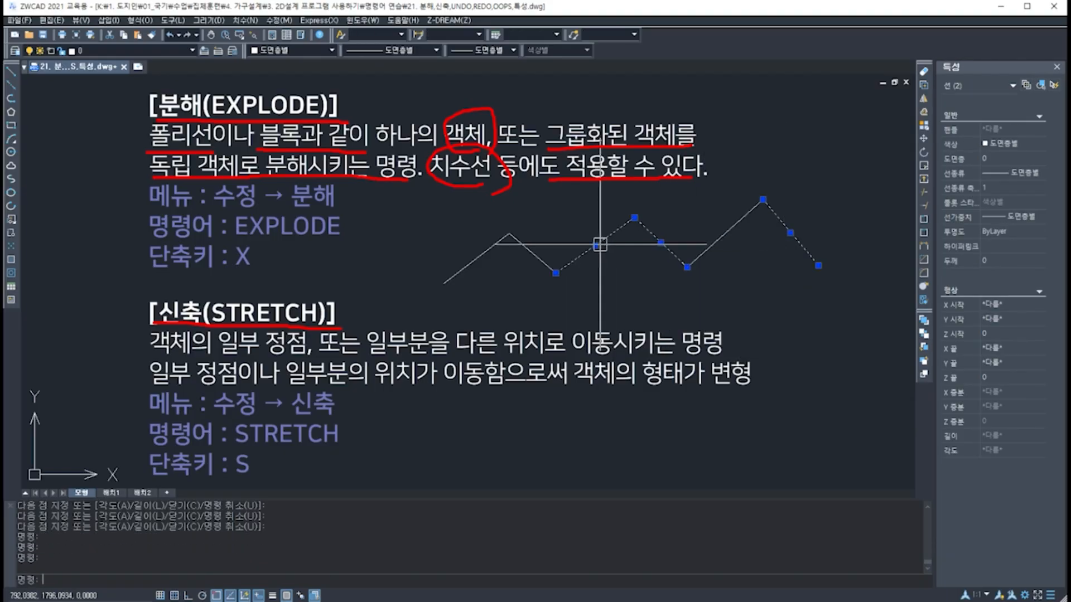
click(524, 246)
click(481, 254)
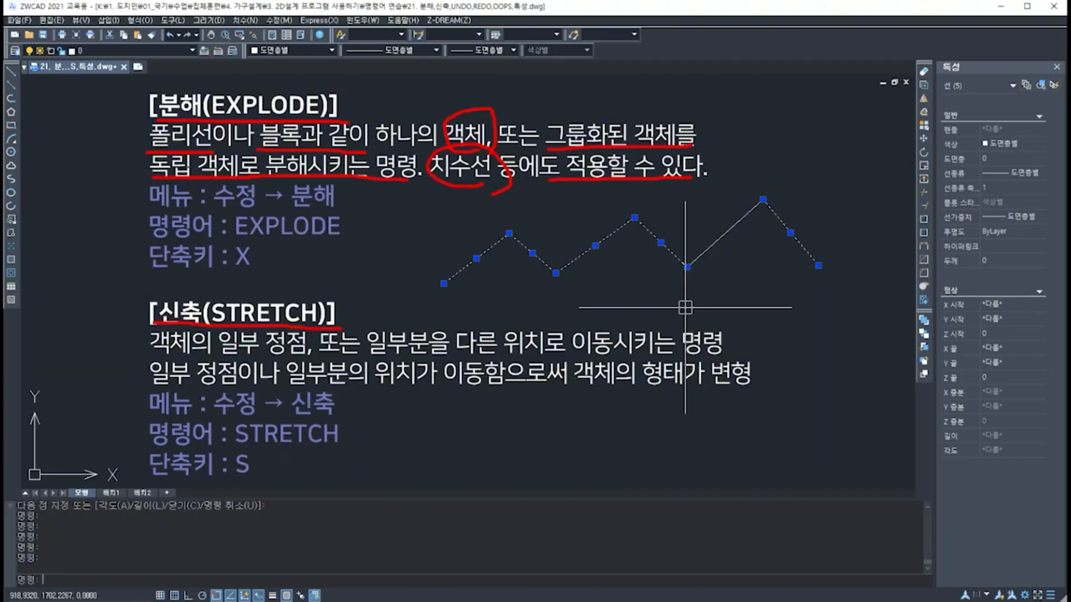
key(Escape)
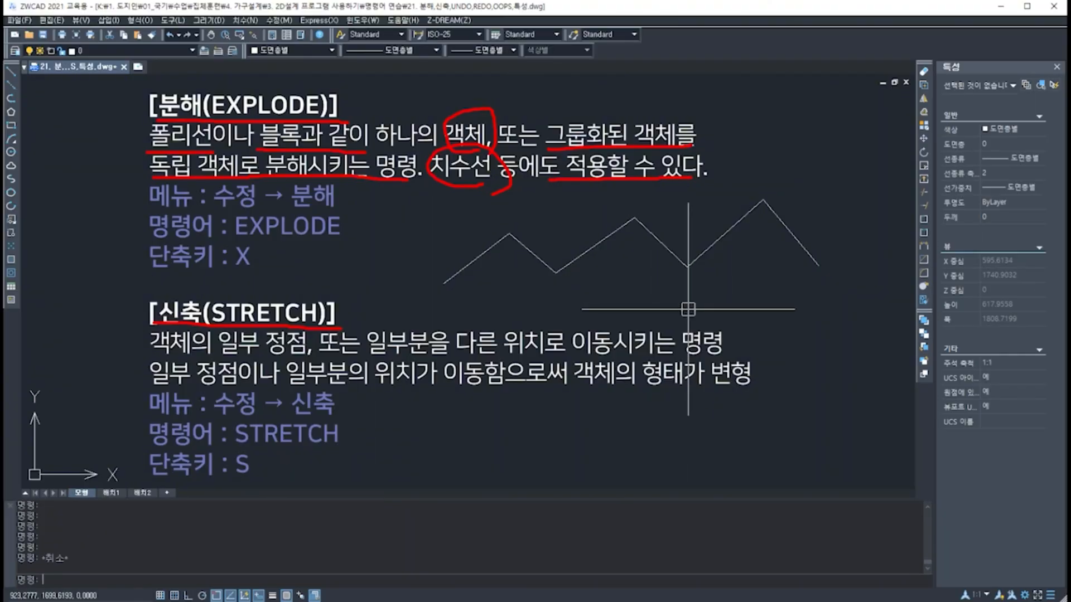
Step: Draw a six-segment zigzag polyline below the line zigzag and select it as a whole
text(pl)
key(Return)
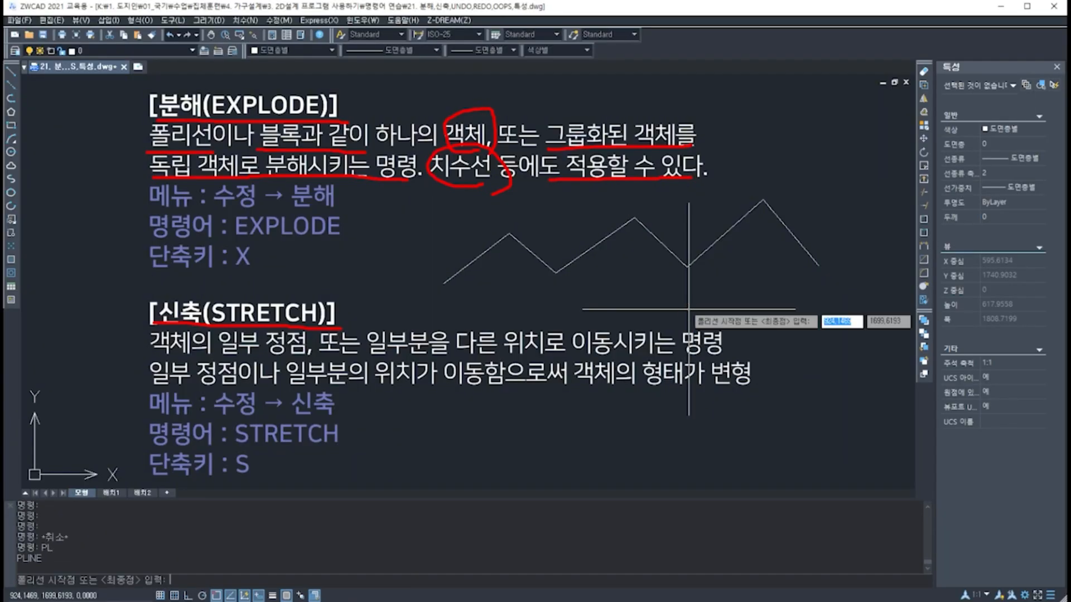
click(484, 311)
click(525, 278)
click(587, 316)
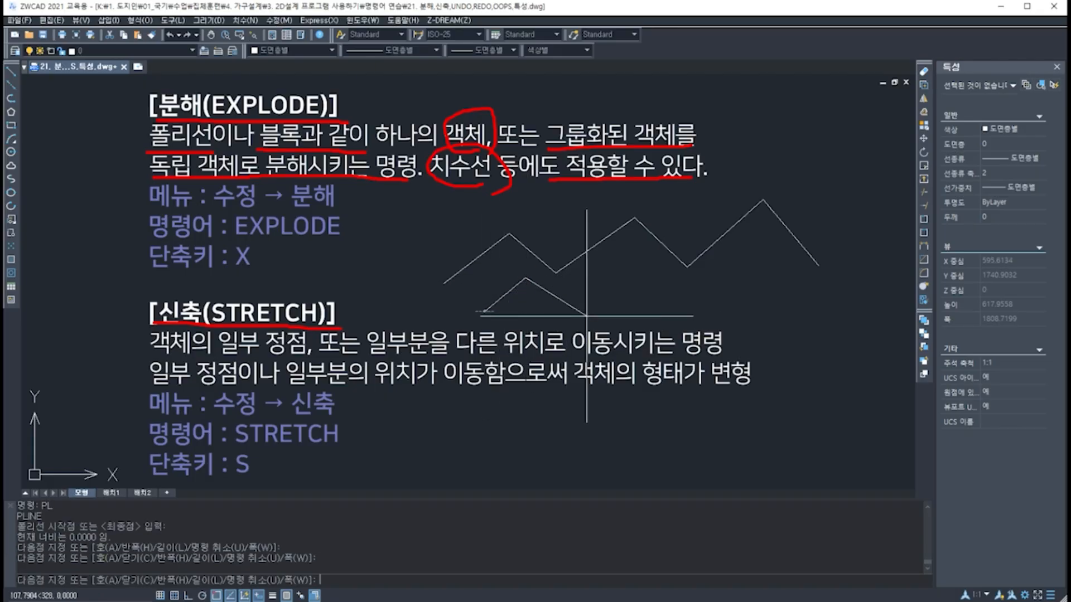
click(637, 276)
click(692, 313)
click(761, 262)
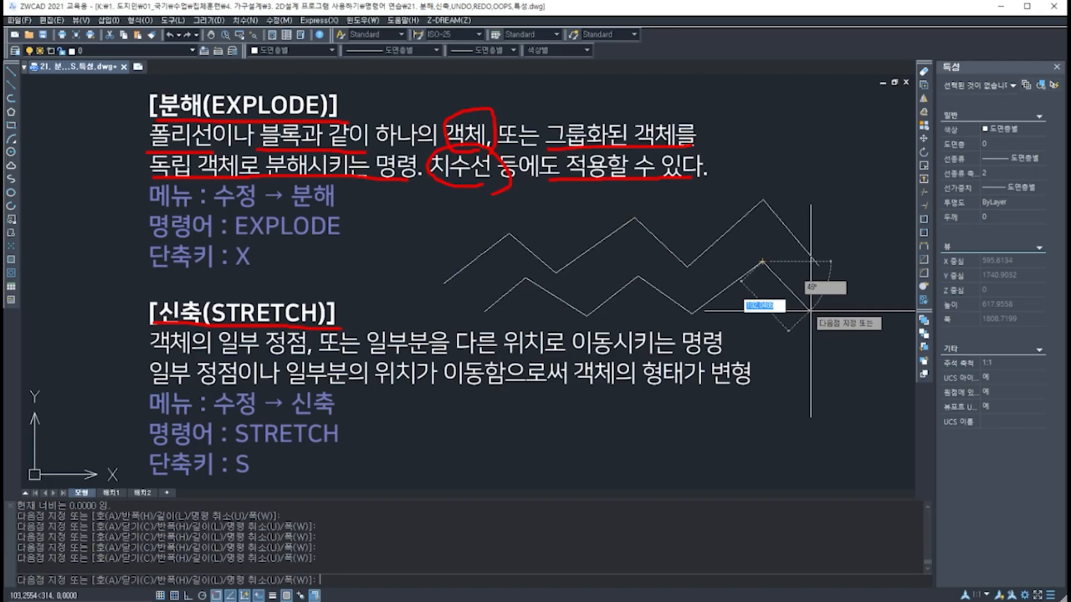
click(828, 319)
key(Return)
click(813, 305)
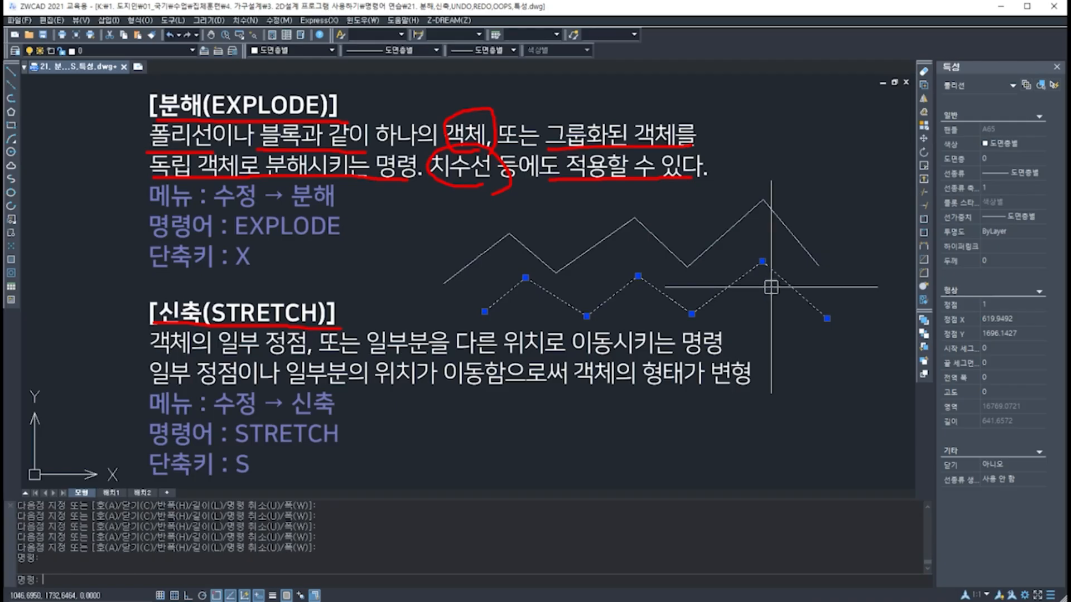
Step: Draw a nearly square rectangle above the right end of the zigzags, select it to inspect it, and deselect it
text(re)
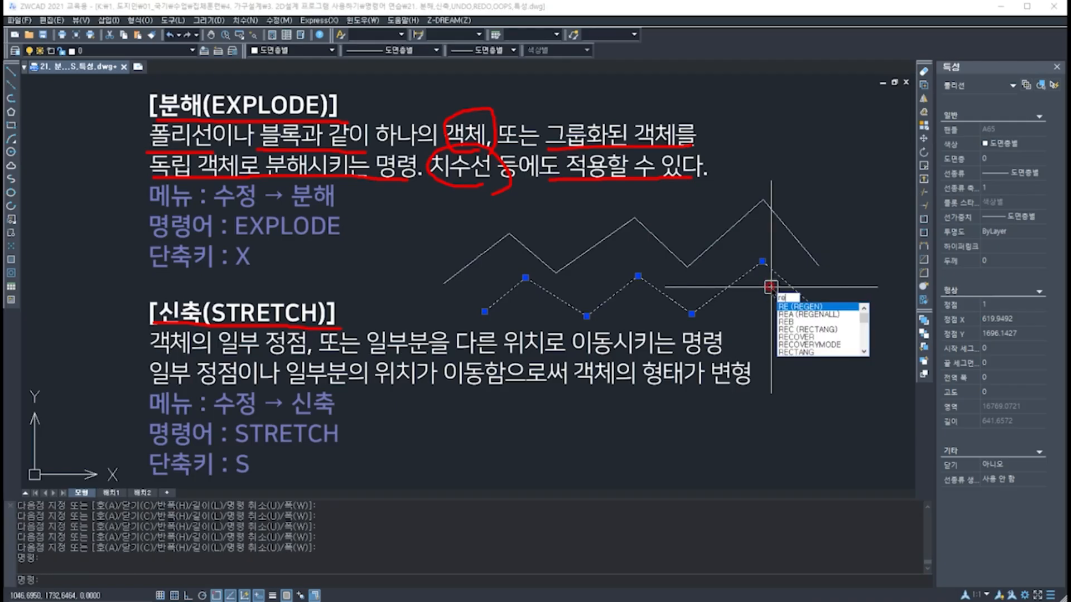
text(c)
key(Return)
click(757, 185)
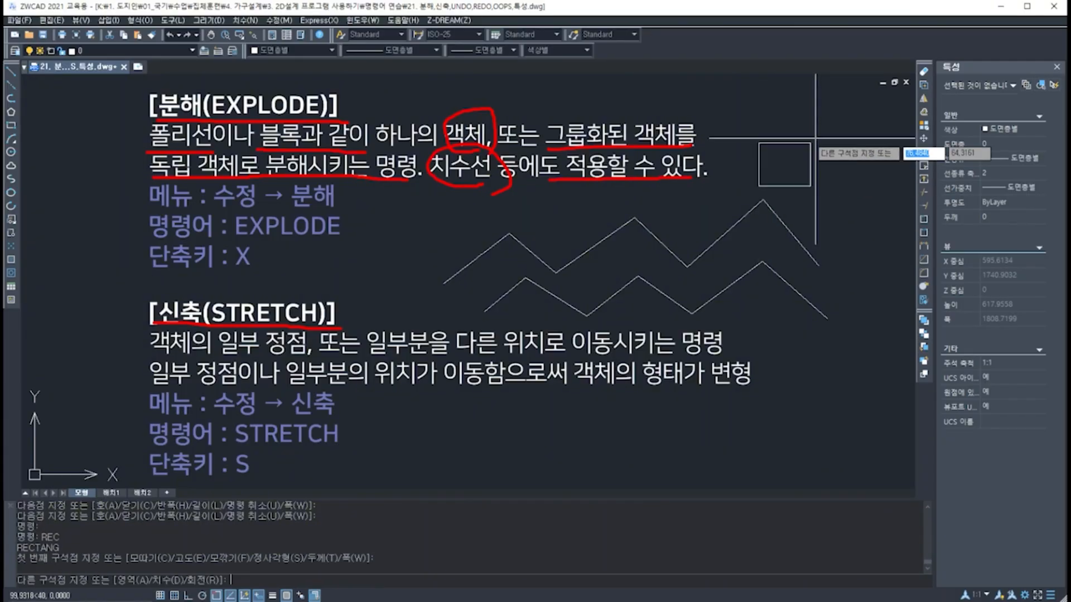
click(836, 109)
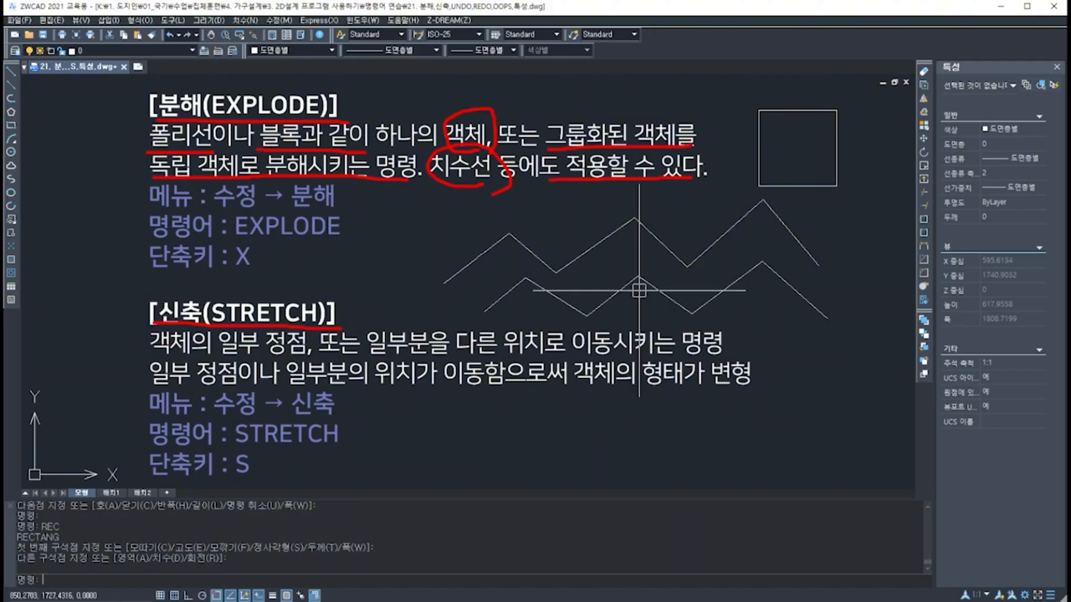
click(831, 190)
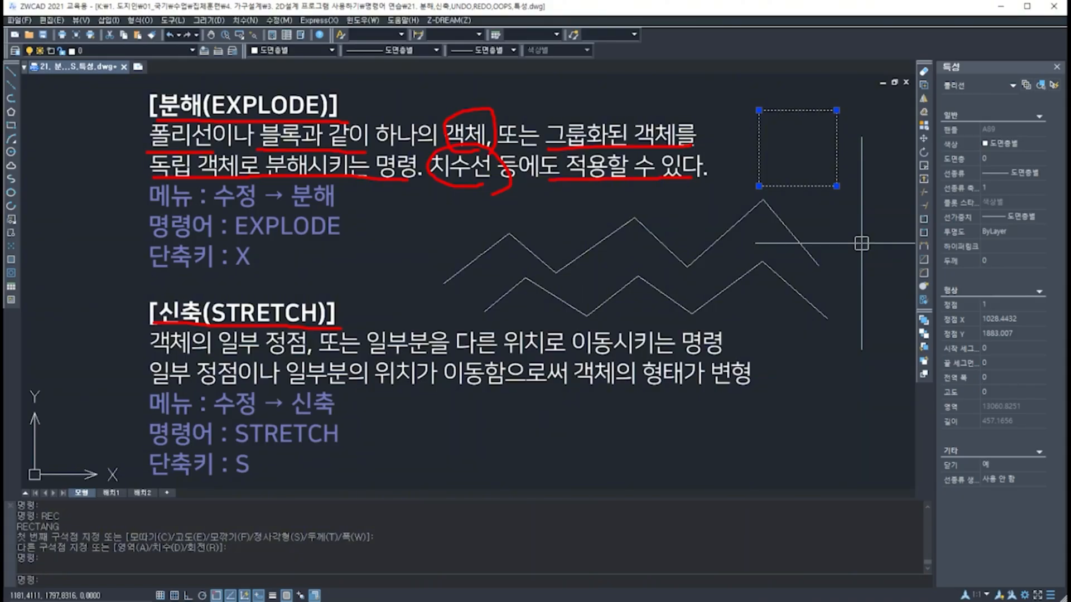
key(Escape)
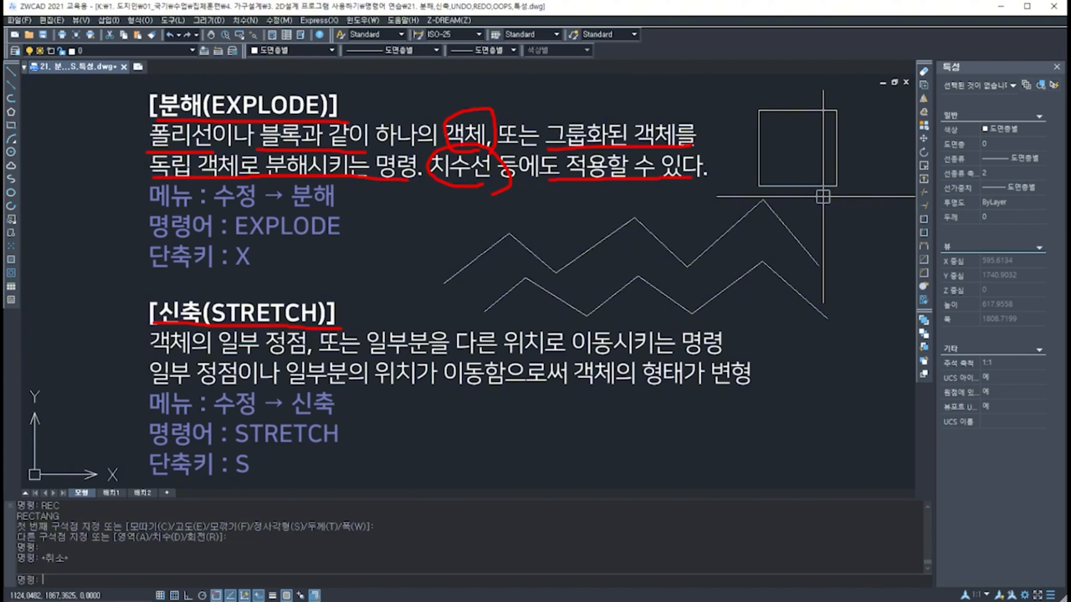
text(l)
key(Return)
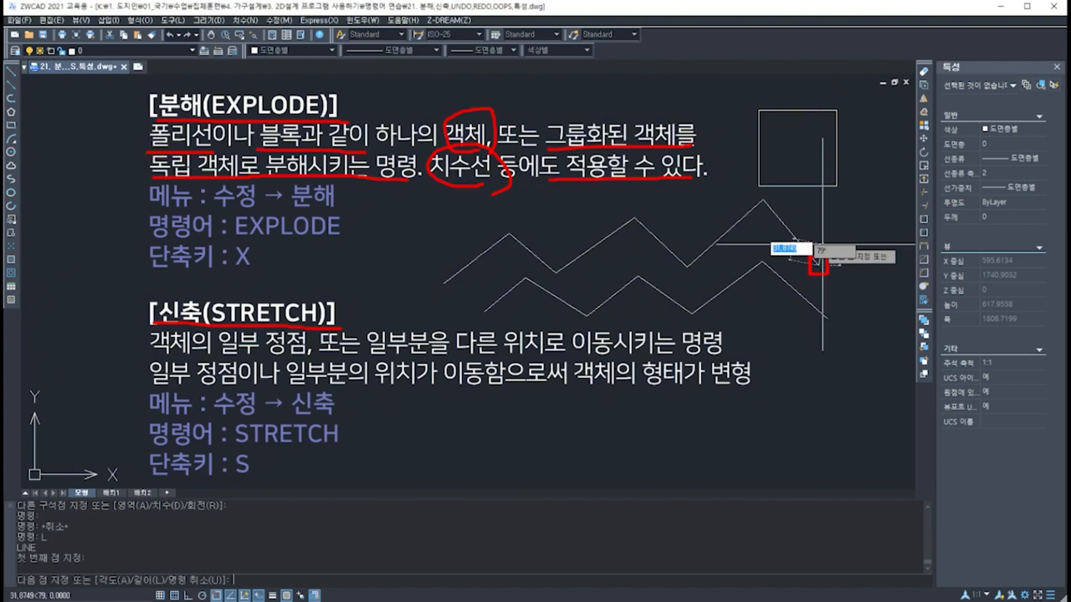
click(819, 265)
key(Escape)
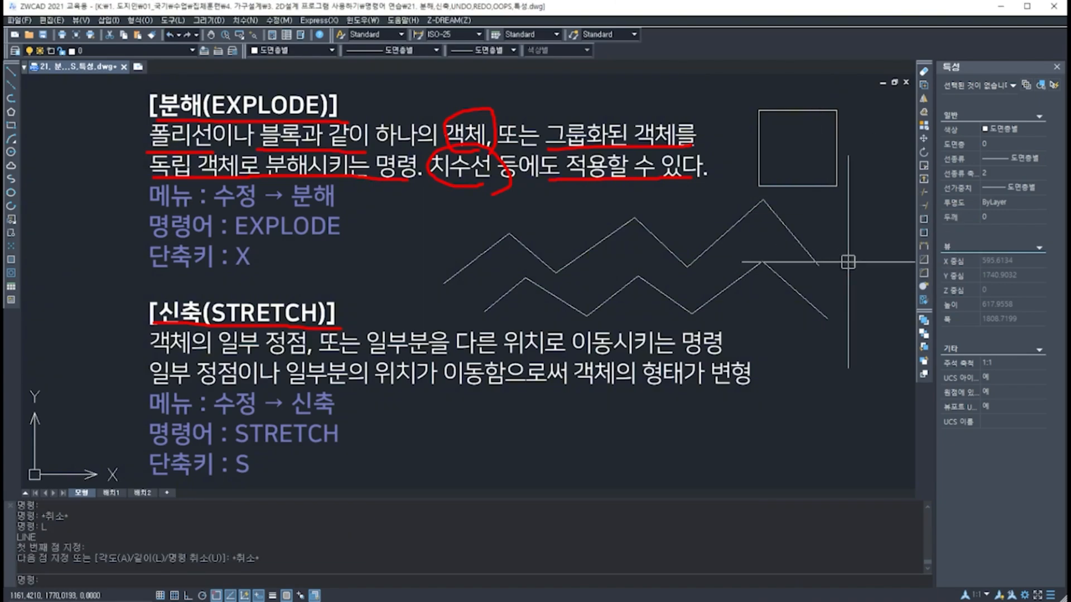
Step: Explode the rectangle above the zigzags into separate lines
middle_drag(845, 234, 819, 237)
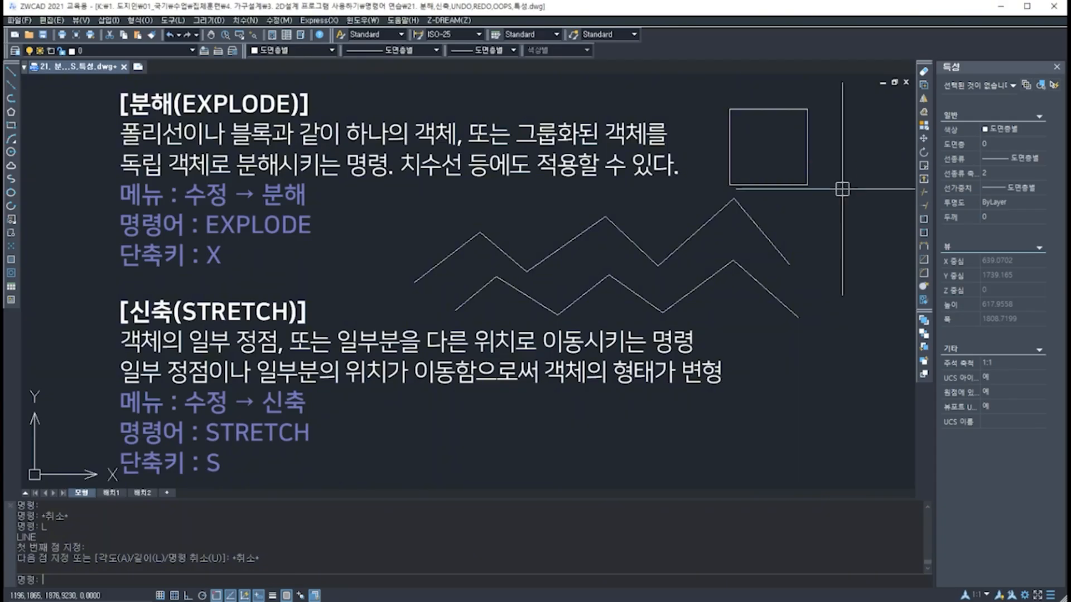
text(x)
key(Return)
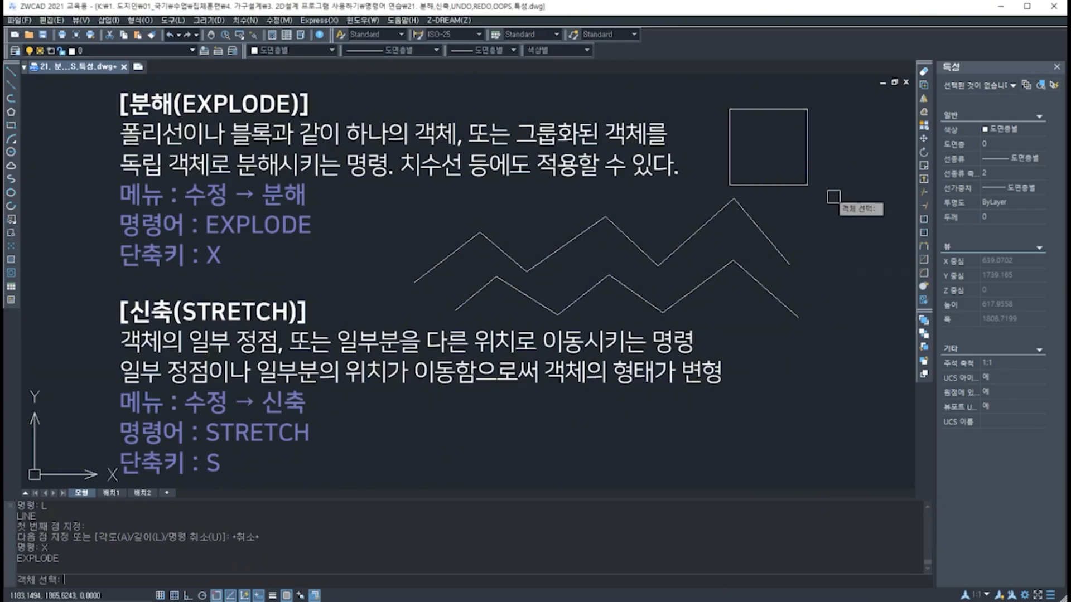
click(796, 185)
key(Return)
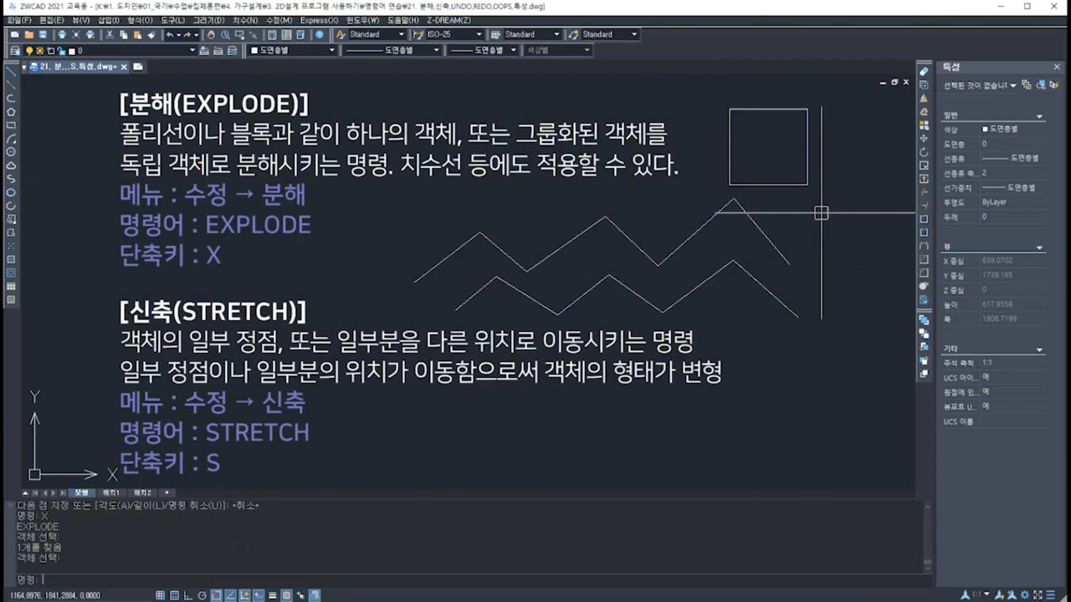
Step: Select the exploded rectangle's edges individually to check that they are separate lines, then clear the selection
click(770, 184)
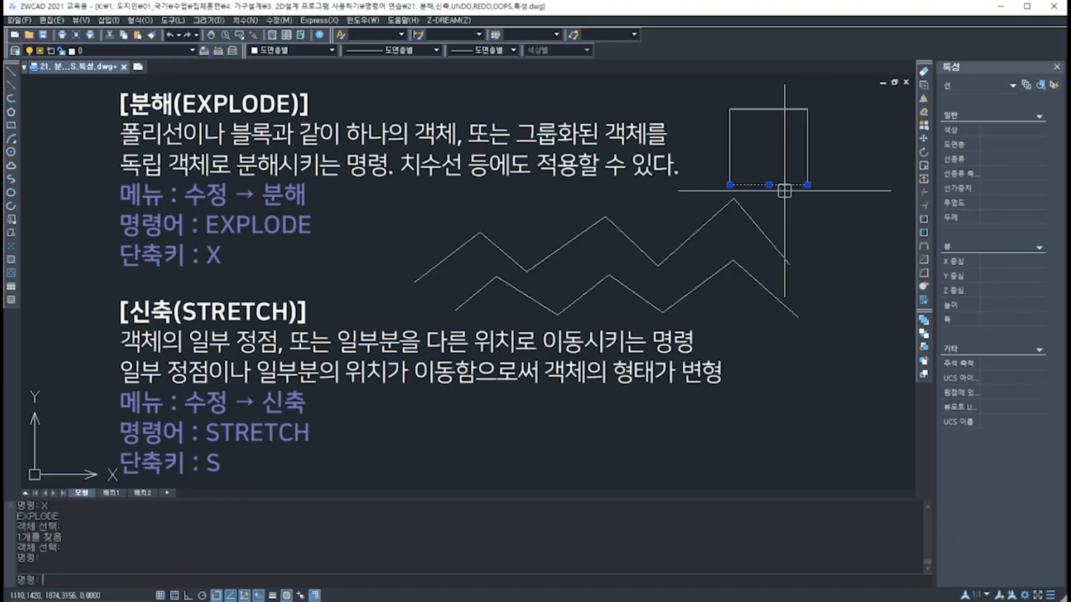
click(729, 146)
click(773, 109)
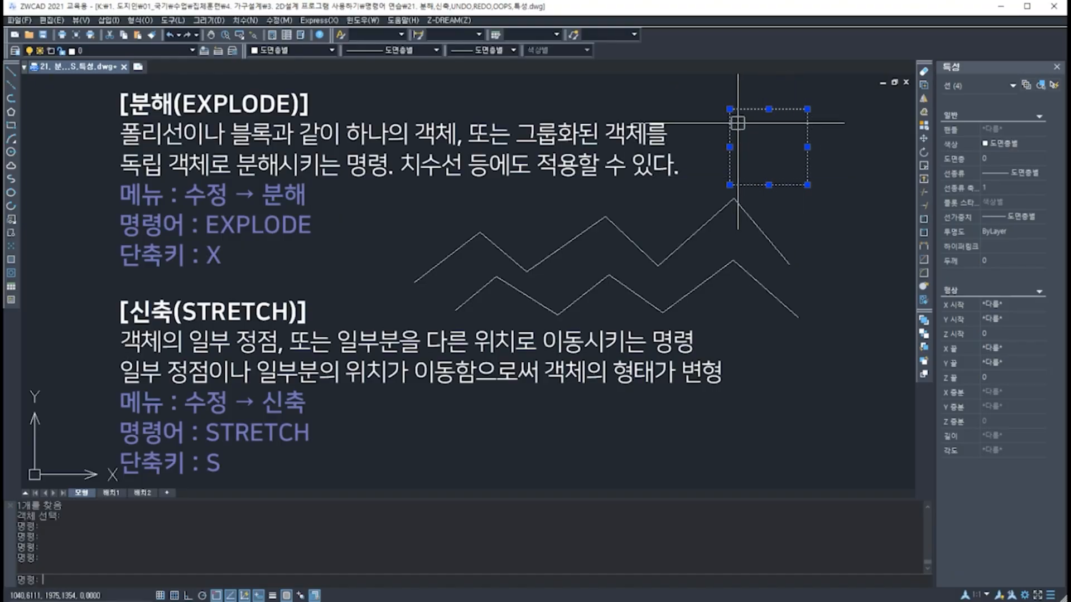
key(Escape)
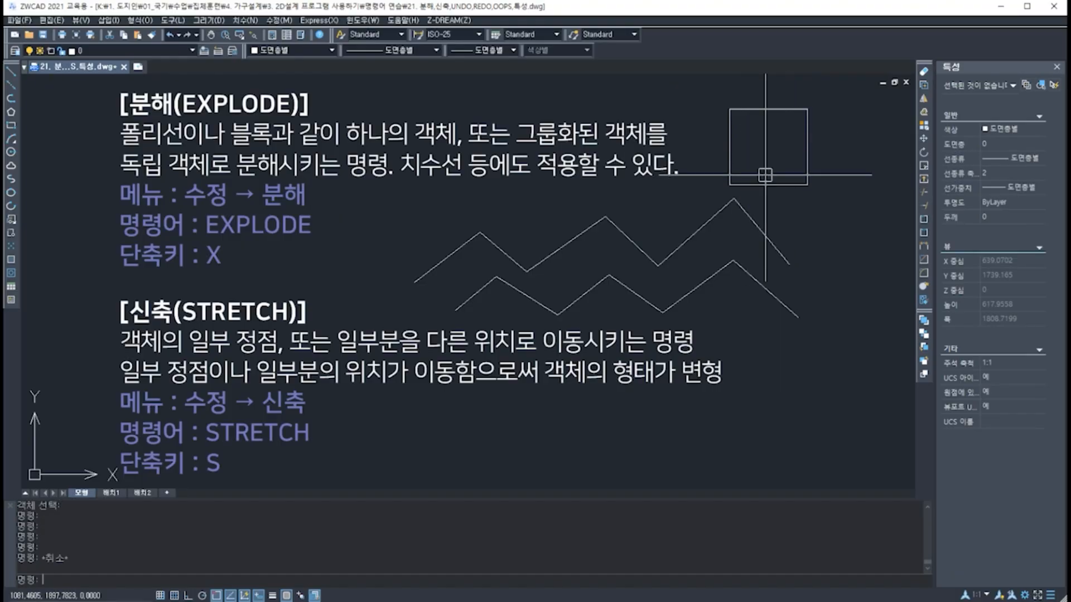
middle_drag(789, 203, 736, 211)
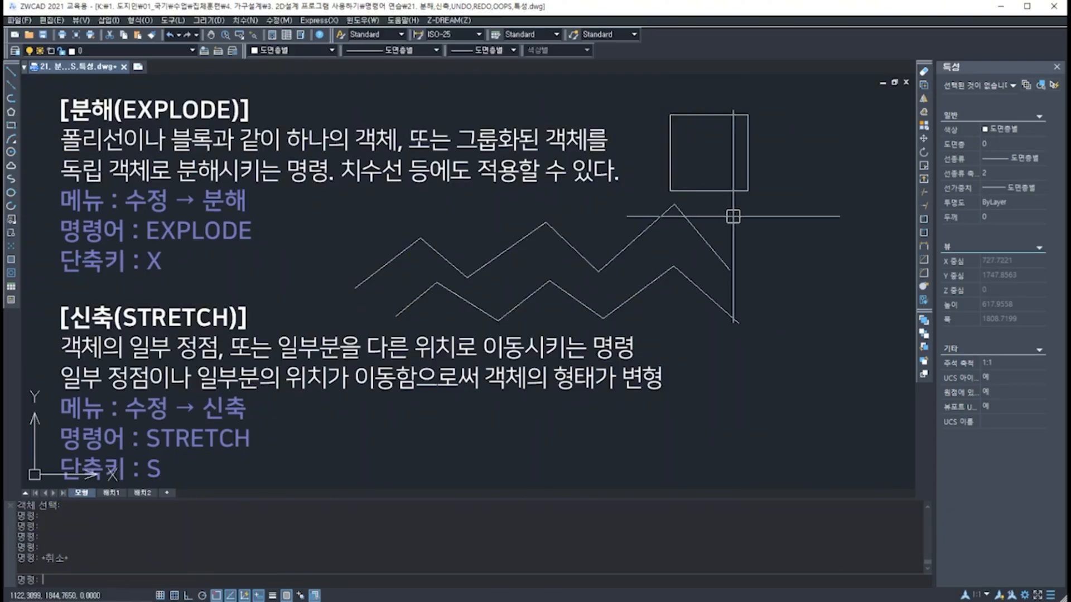
Step: Delete both zigzags and all four edges of the exploded rectangle
click(799, 322)
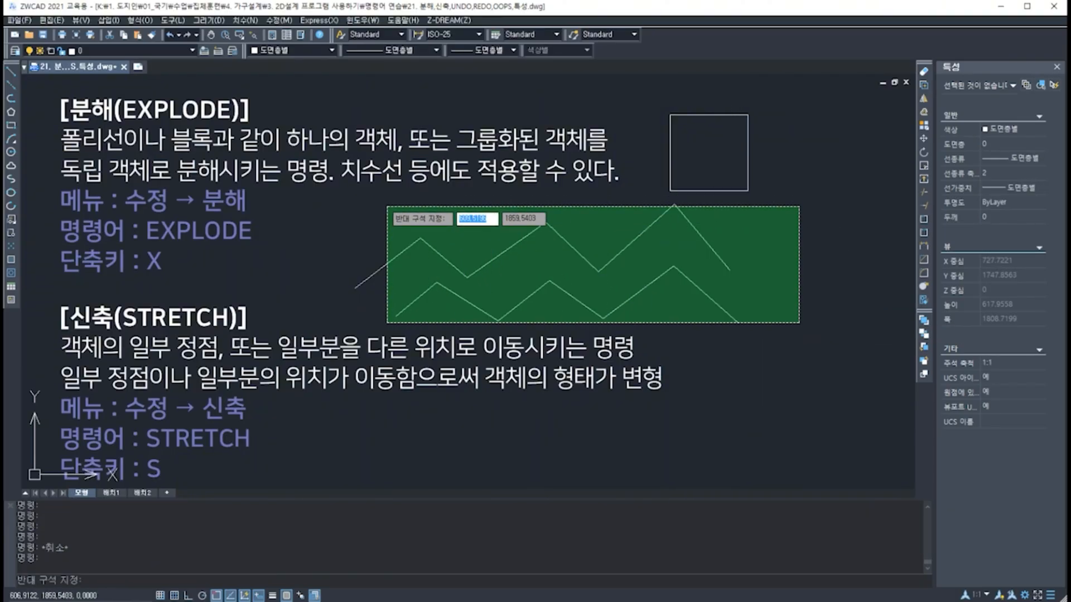
click(394, 206)
key(Delete)
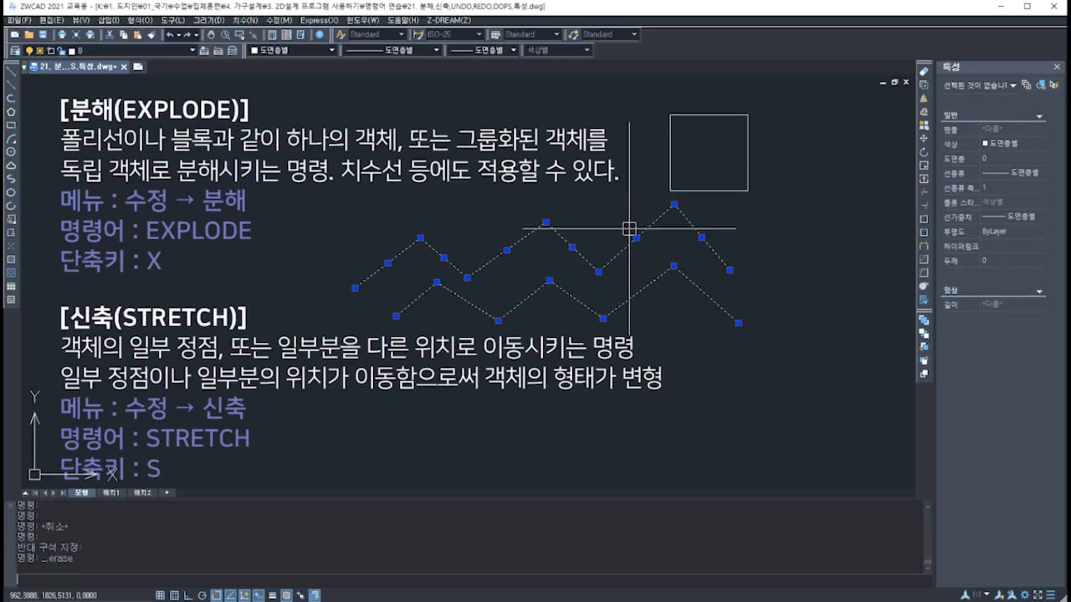
click(827, 210)
click(652, 107)
key(Delete)
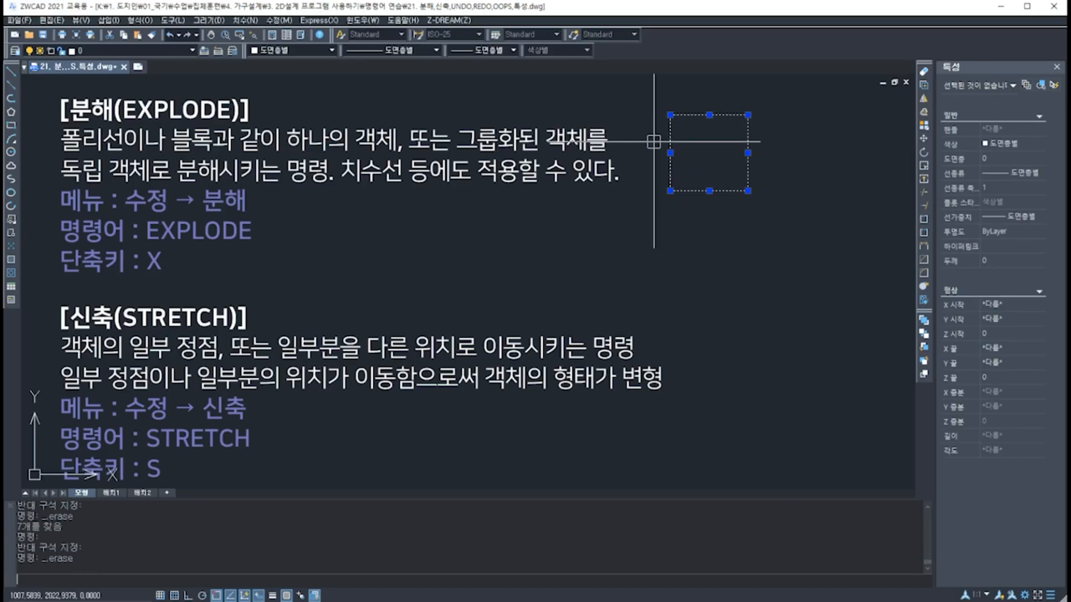
Step: Draw a nearly square rectangle in the empty area beside the EXPLODE notes
text(REC)
key(Return)
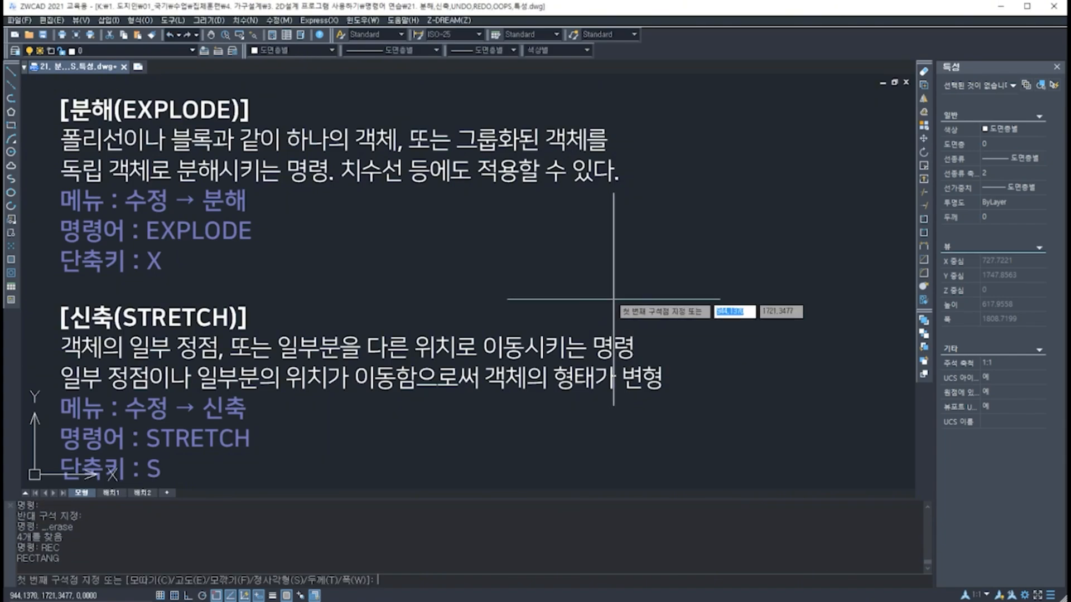
click(567, 308)
click(671, 213)
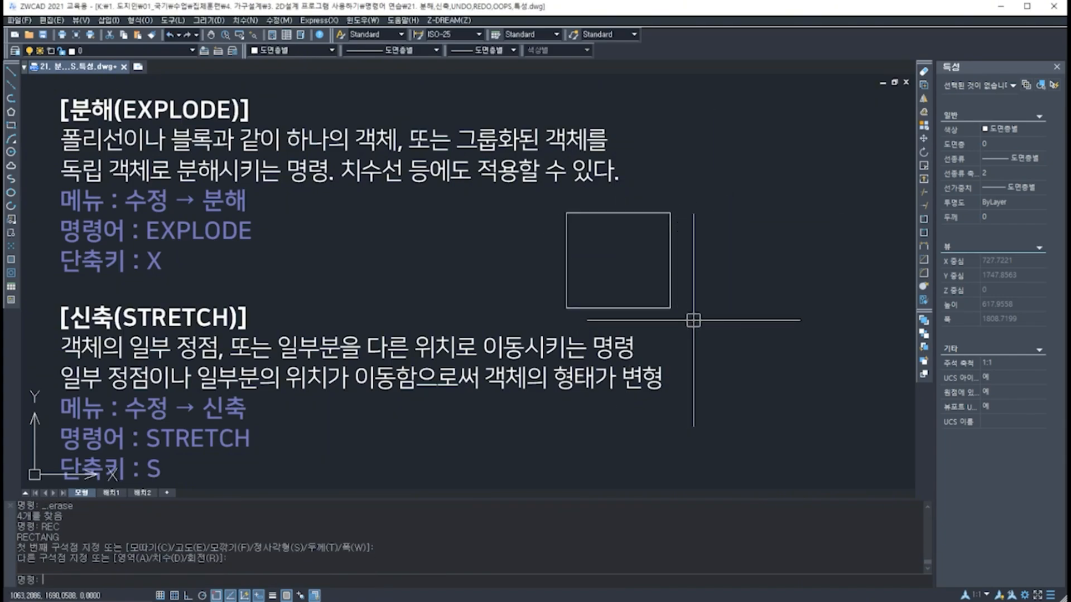
Step: Copy the rectangle about 207 units horizontally to its right
click(673, 290)
text(co)
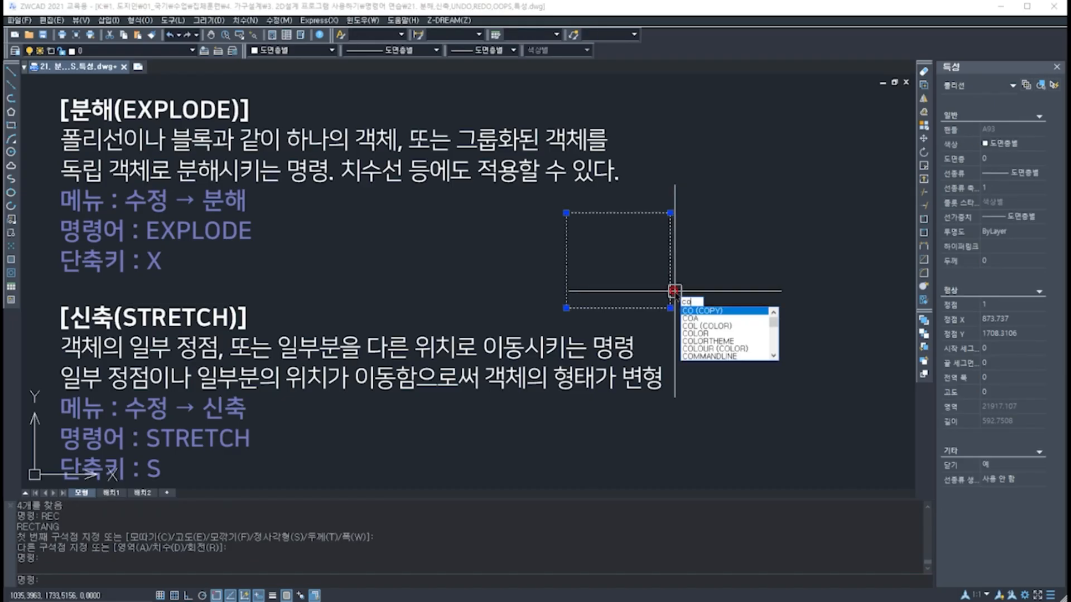
key(Return)
click(631, 274)
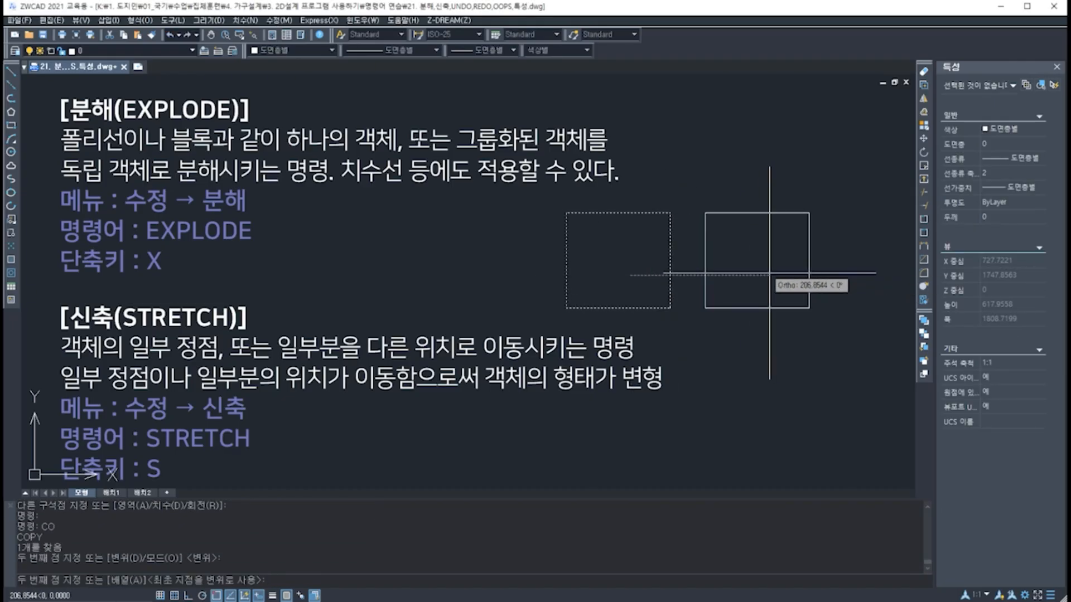
click(770, 273)
key(Return)
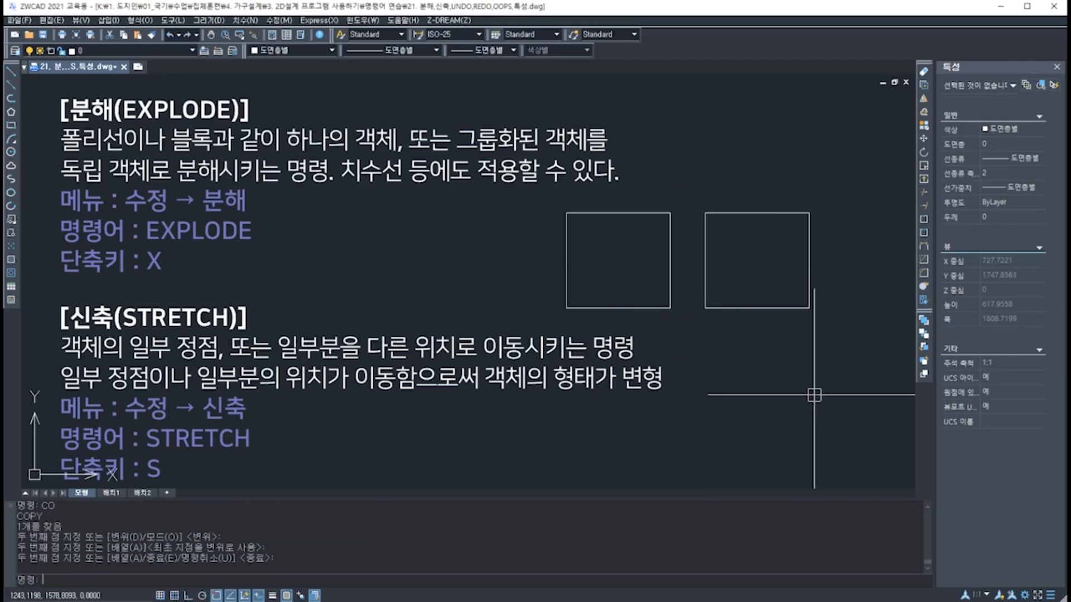
Step: Explode the copied rectangle on the right into separate lines
click(779, 307)
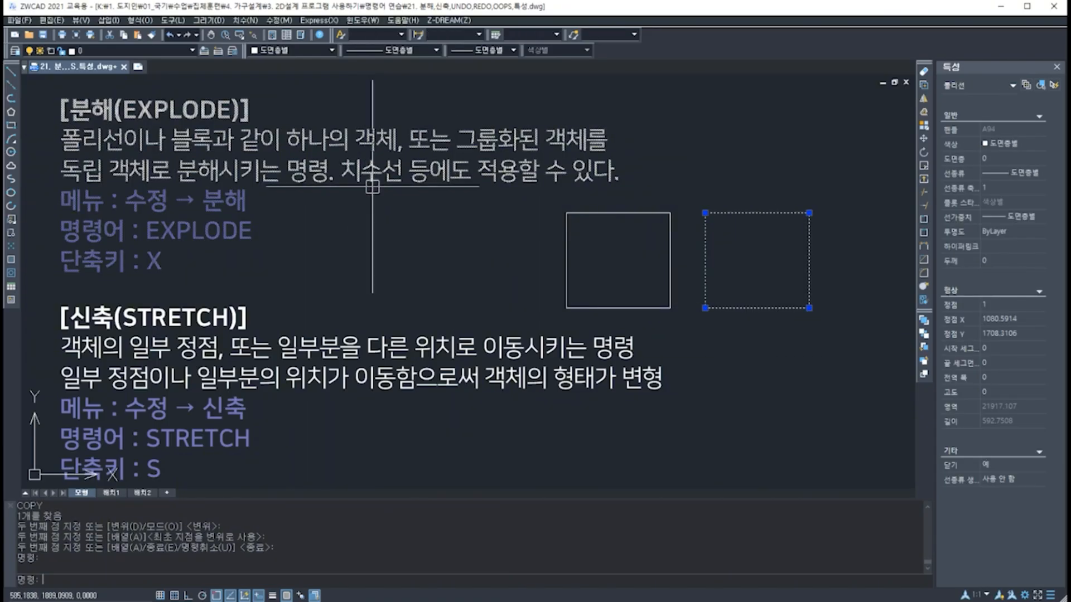
text(x)
key(Return)
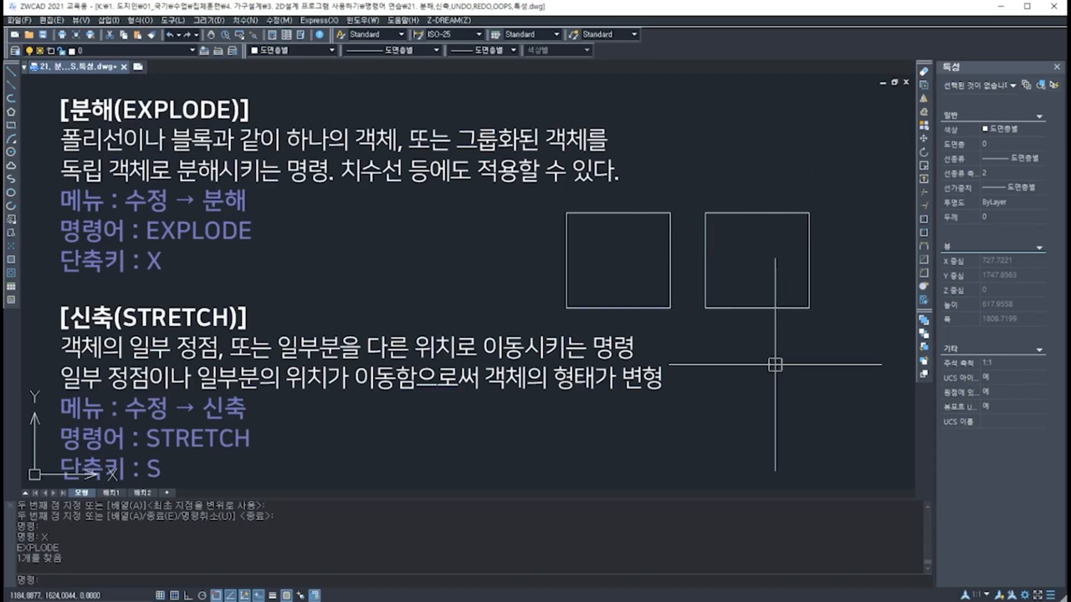
Step: Offset the unexploded left rectangle inward four times at a distance of 10, each time from the newest rectangle
text(o)
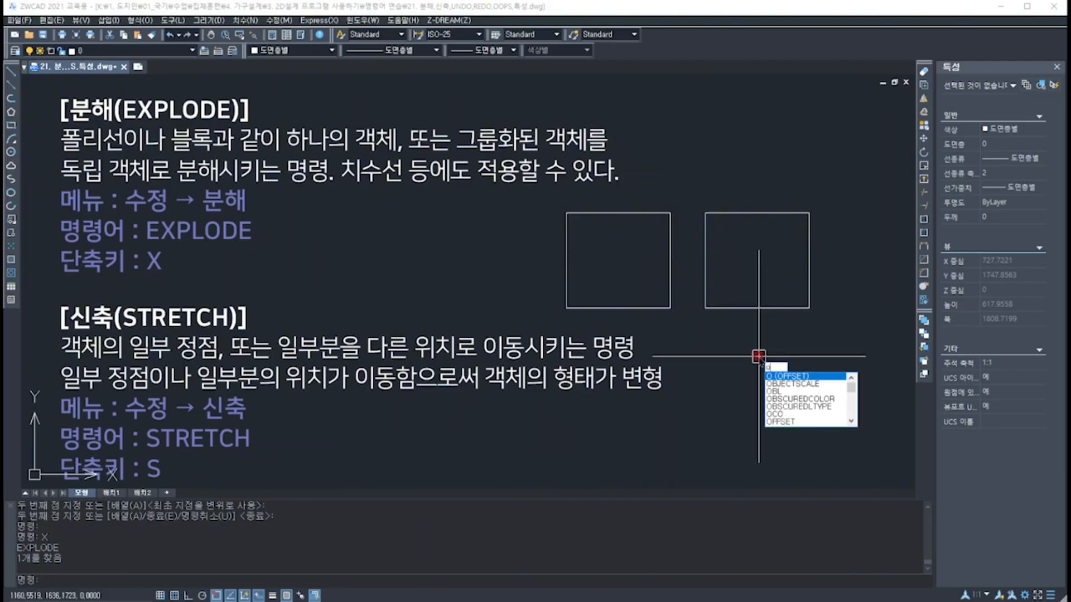
key(Return)
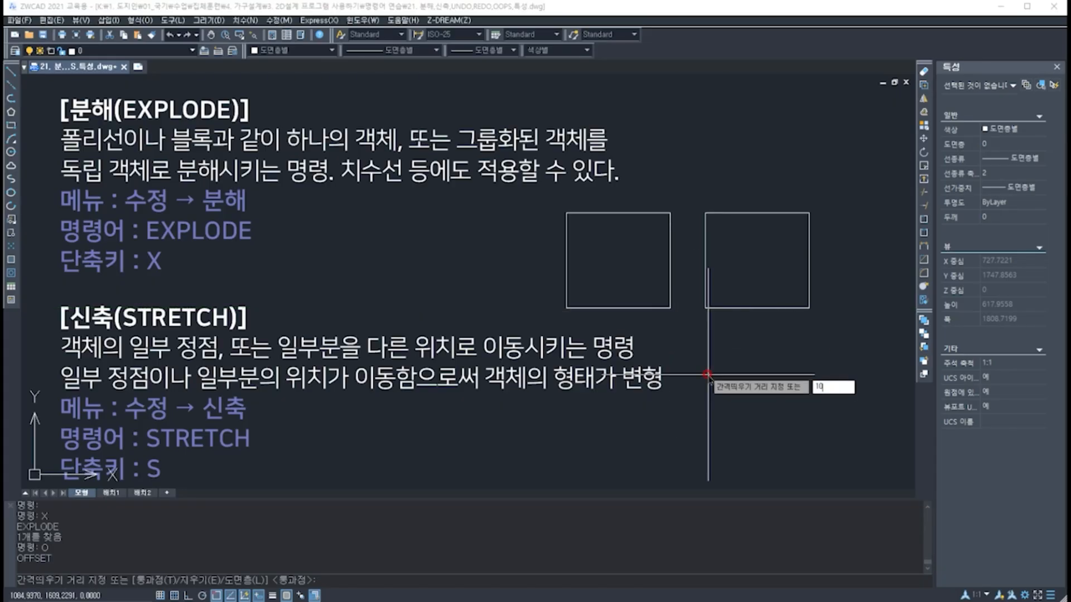
key(Return)
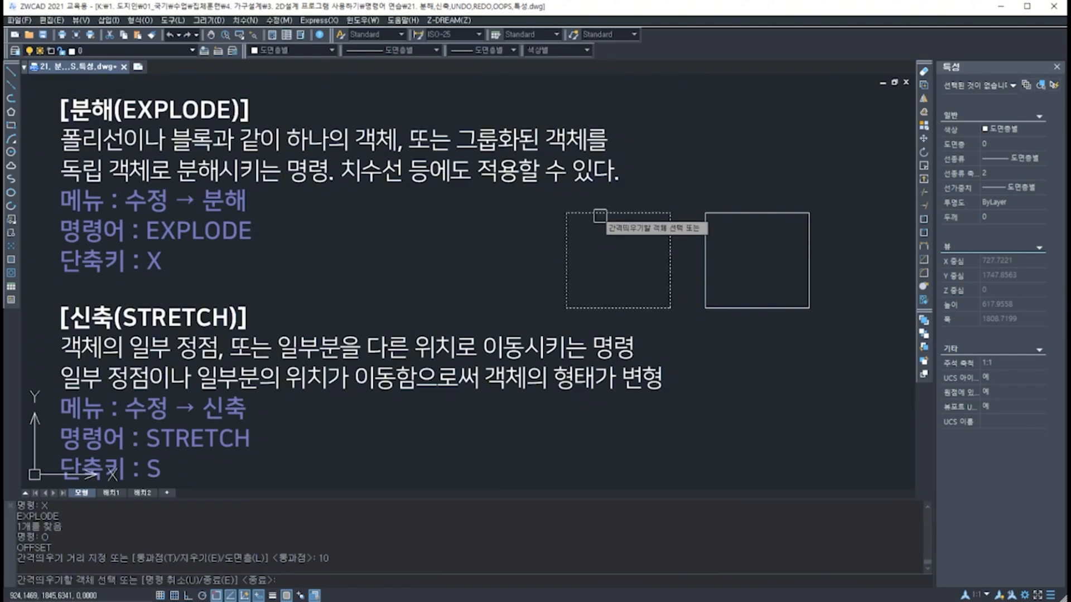
click(671, 261)
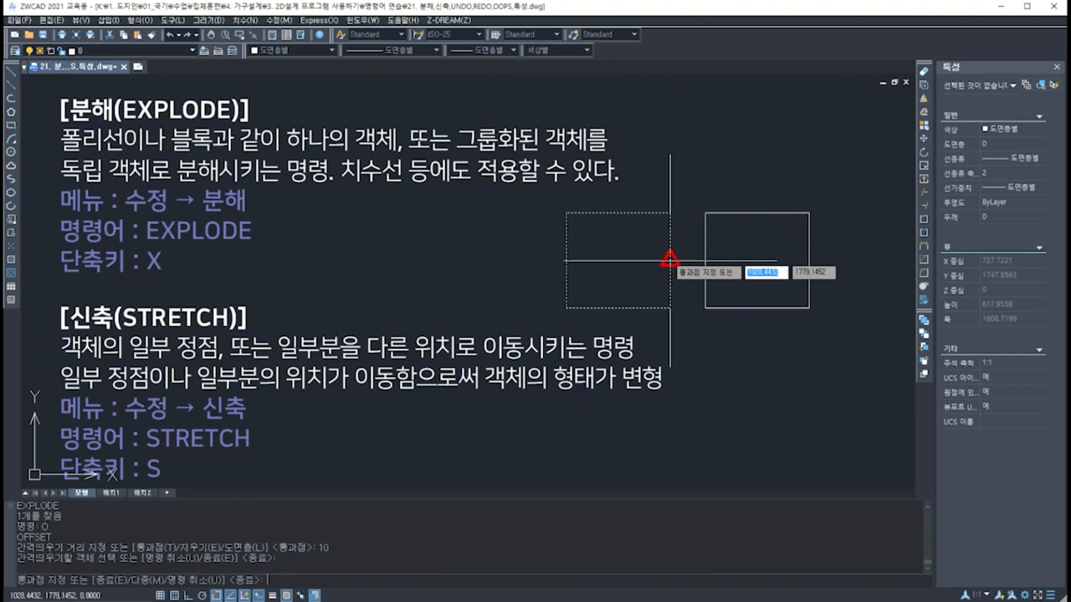
click(650, 261)
click(664, 261)
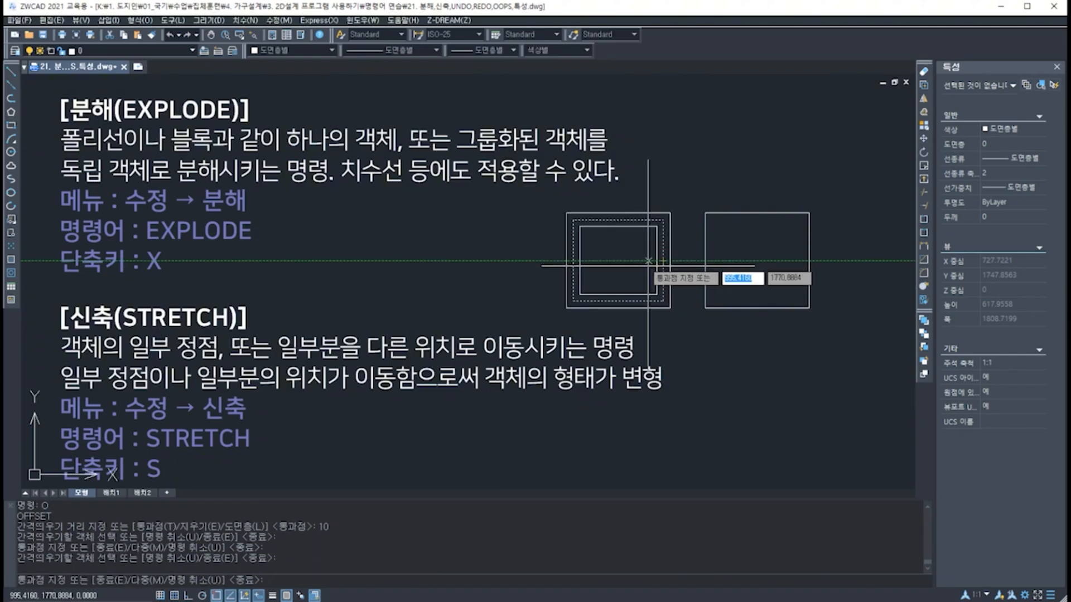
click(619, 261)
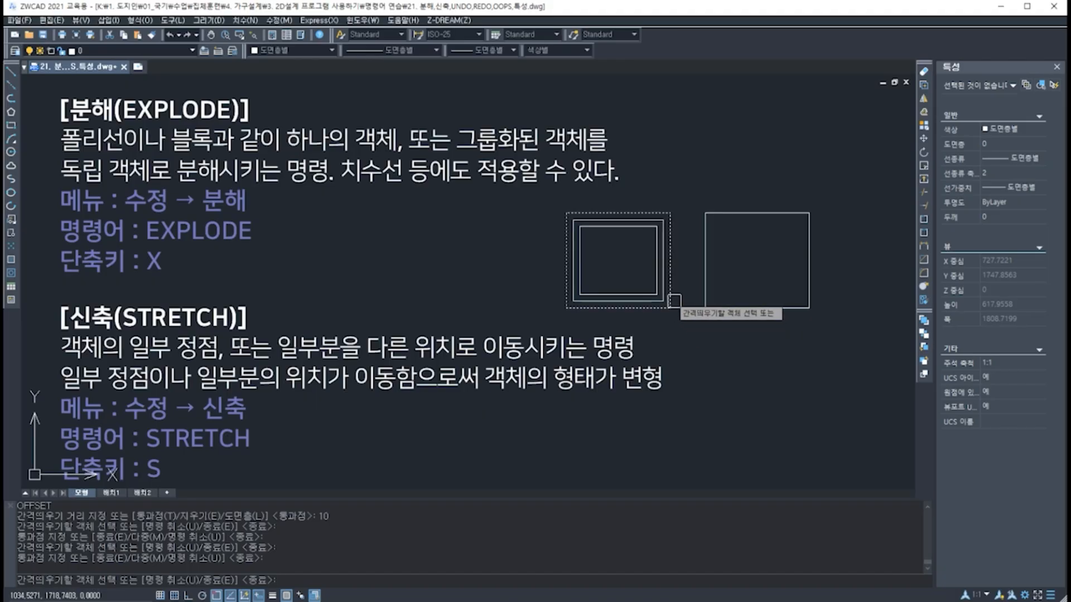
click(658, 260)
click(650, 274)
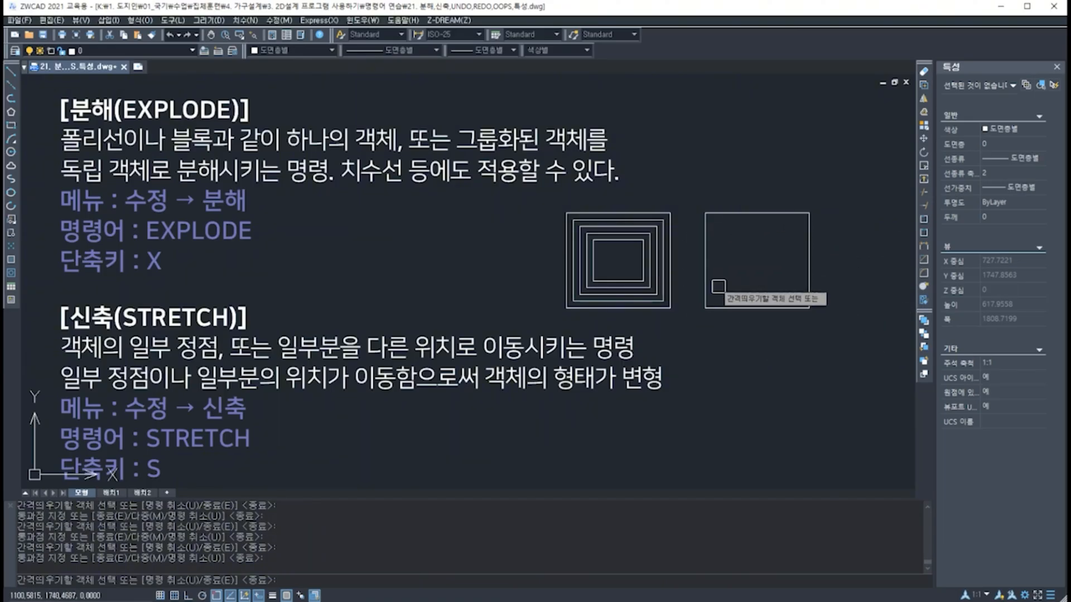
Step: Offset the exploded rectangle's left and top edges inward three times each at a distance of 10
click(704, 253)
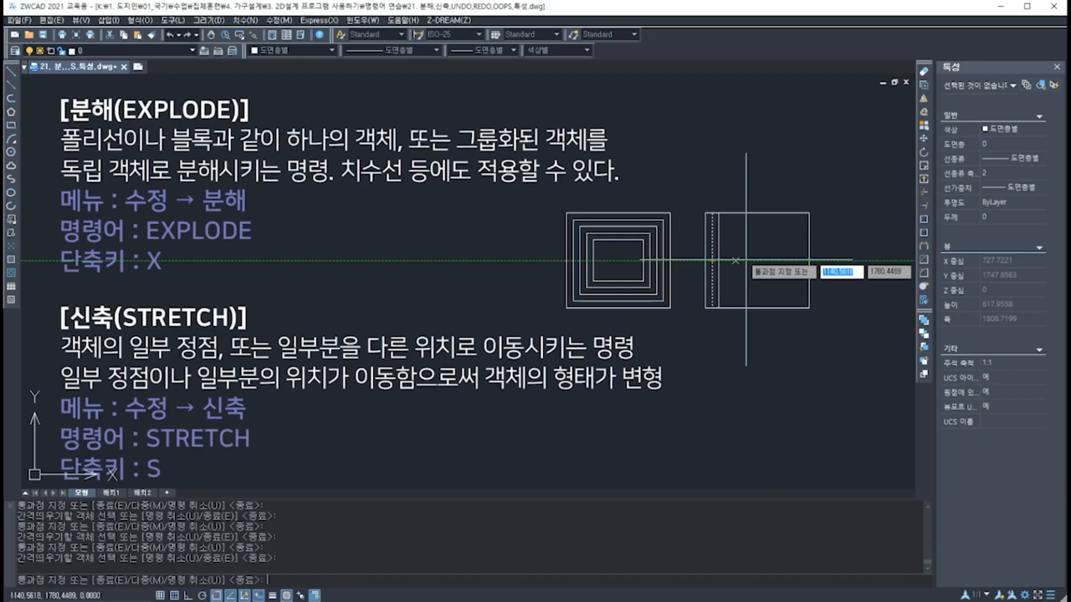
click(725, 261)
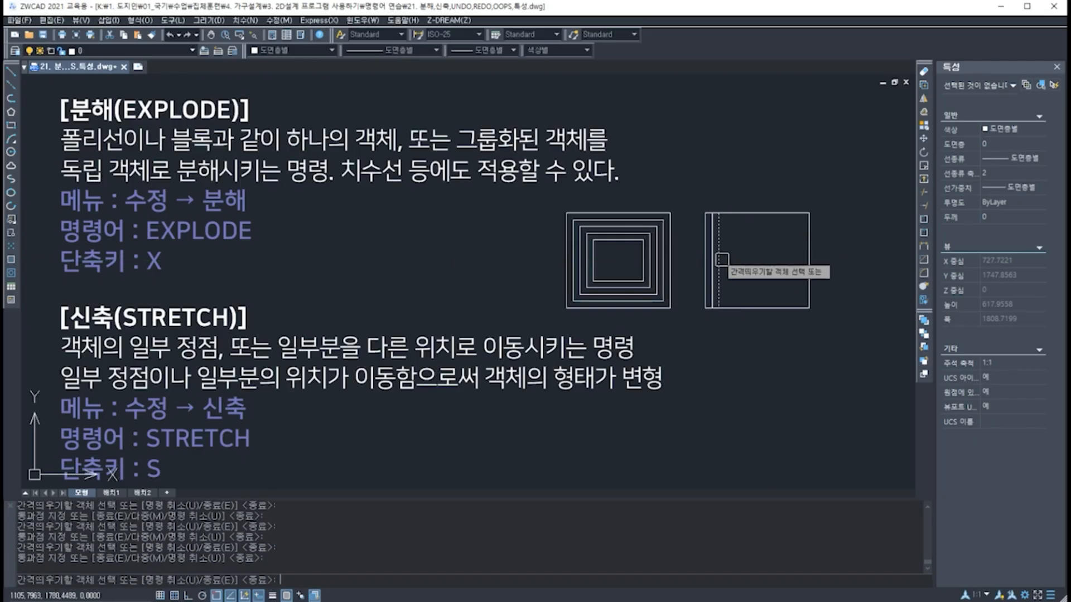
click(766, 217)
click(764, 235)
click(763, 219)
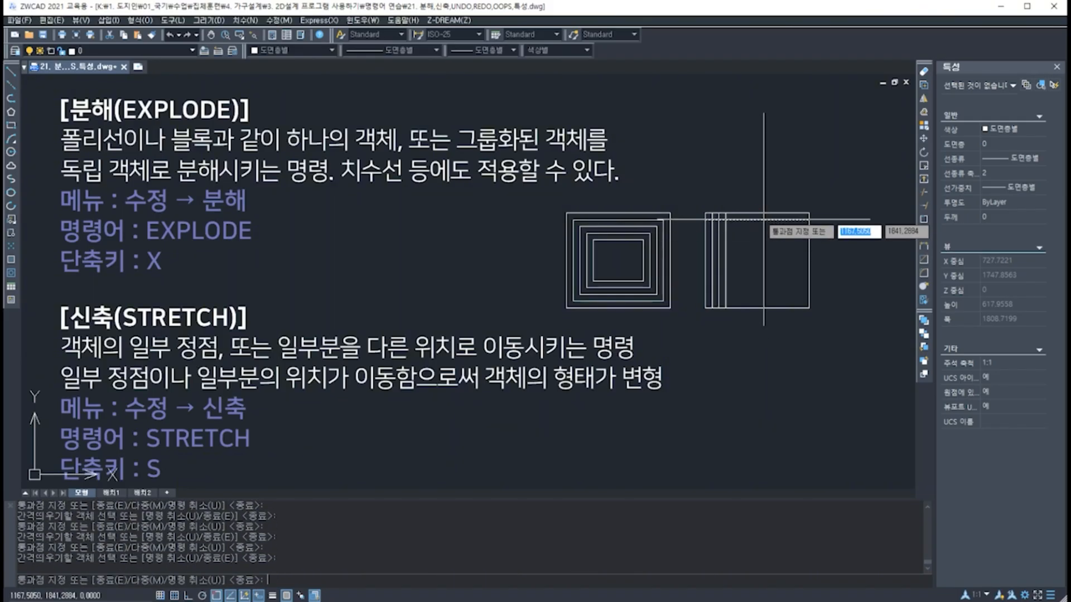
click(764, 248)
click(762, 227)
click(764, 251)
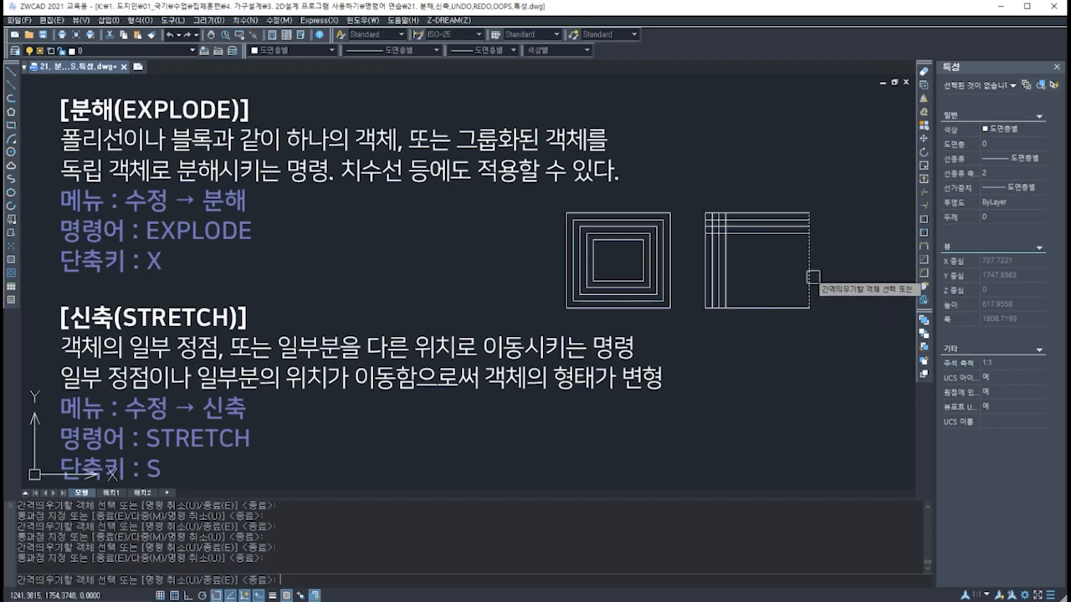
Step: Offset the exploded rectangle's right and bottom edges inward three times each at a distance of 10
click(809, 256)
click(783, 275)
click(801, 273)
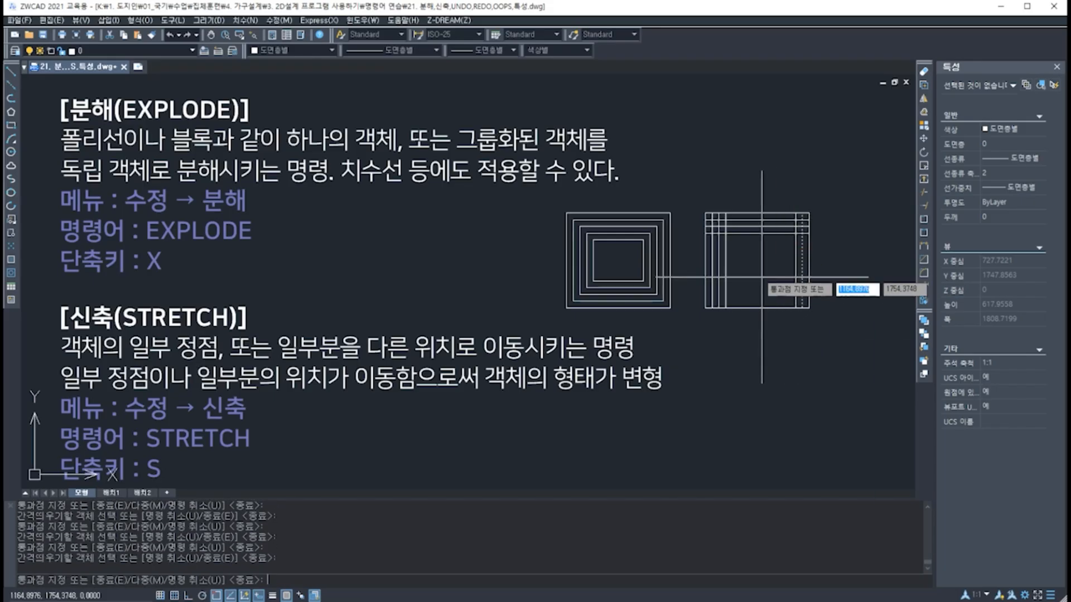
click(763, 275)
click(792, 275)
click(770, 275)
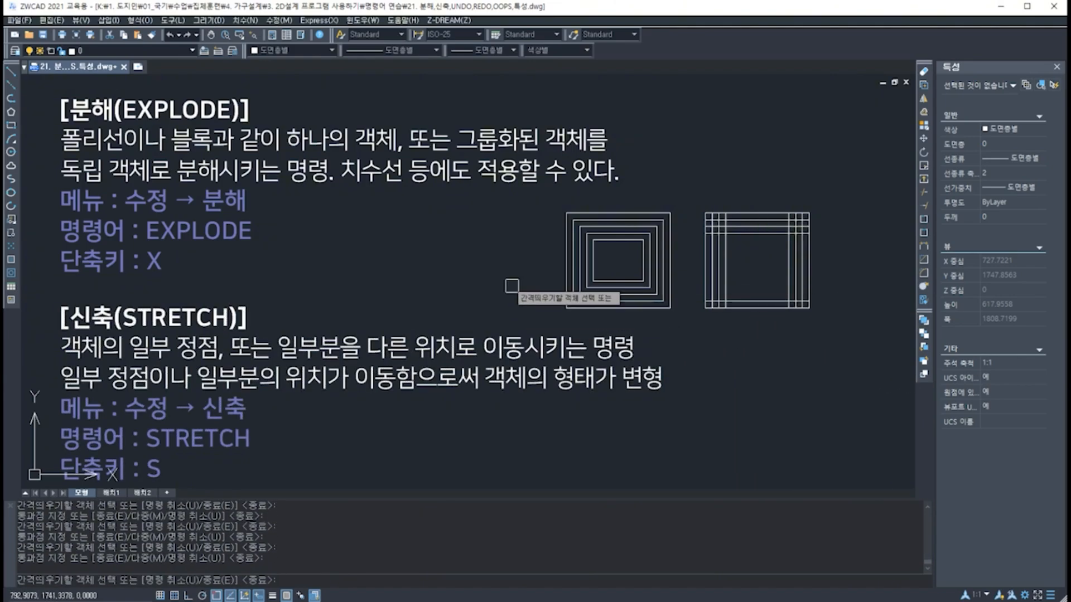
click(759, 302)
click(760, 283)
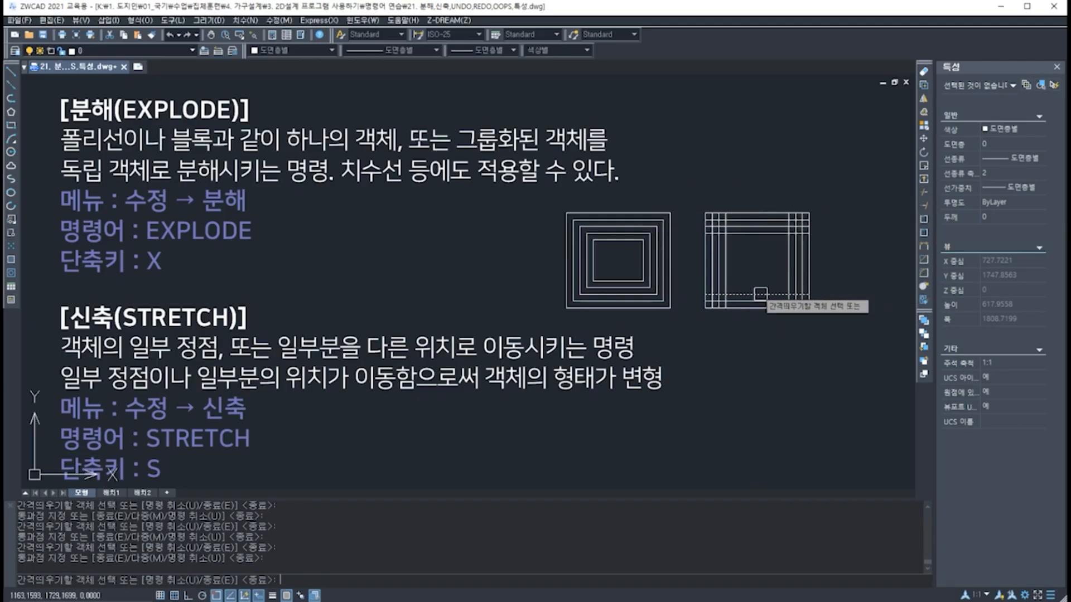
click(761, 294)
click(757, 279)
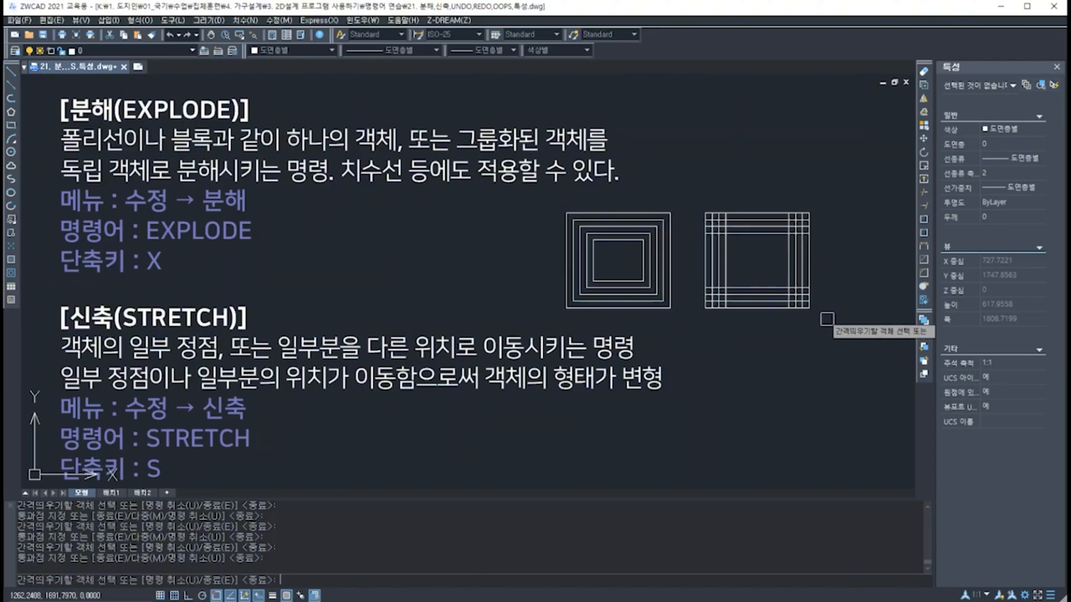
key(Return)
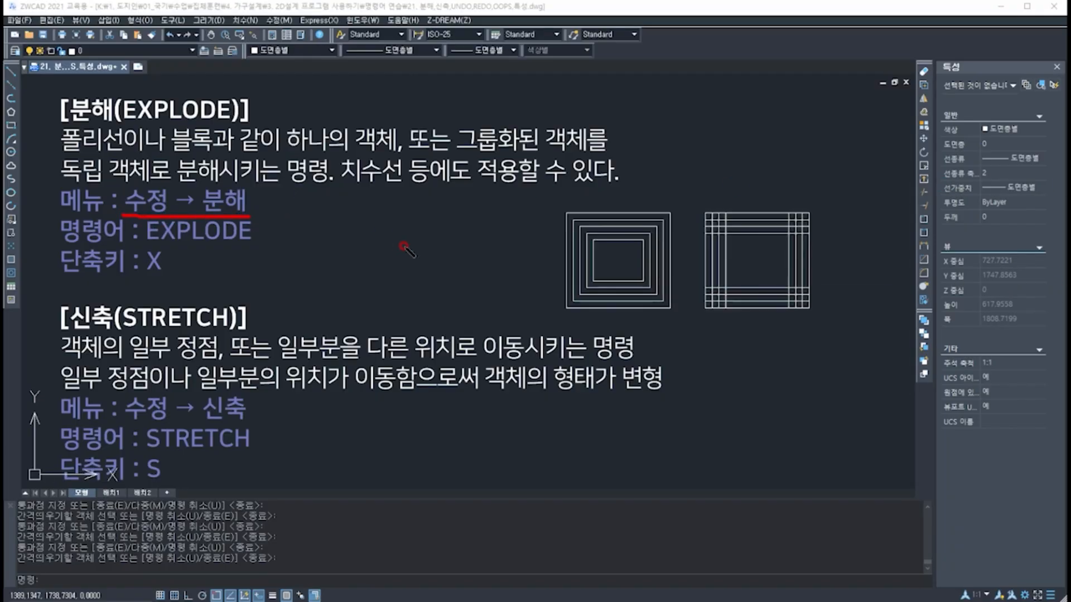
click(279, 20)
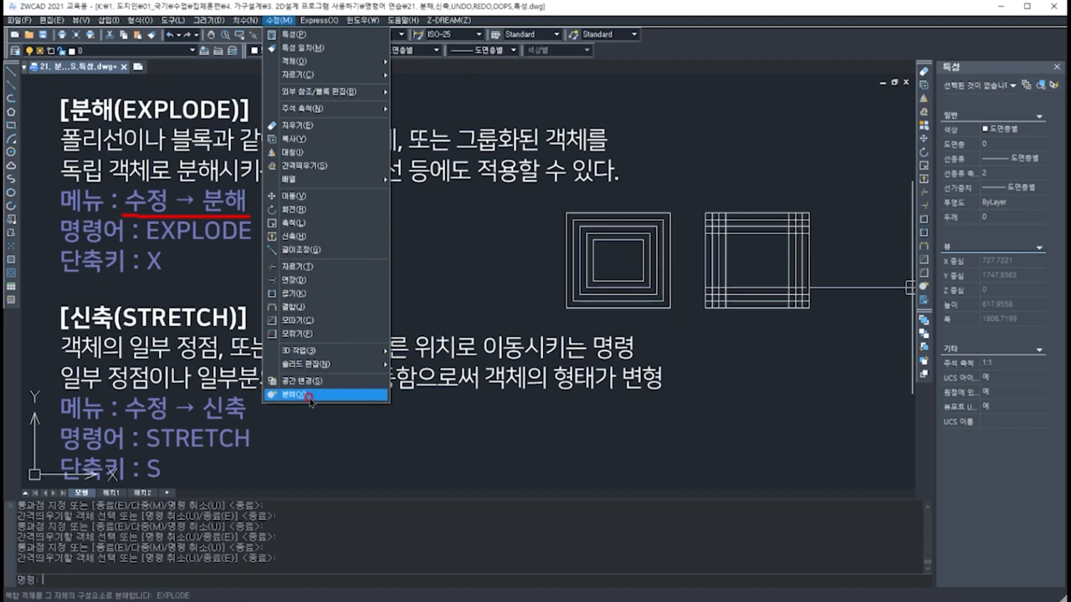
click(282, 21)
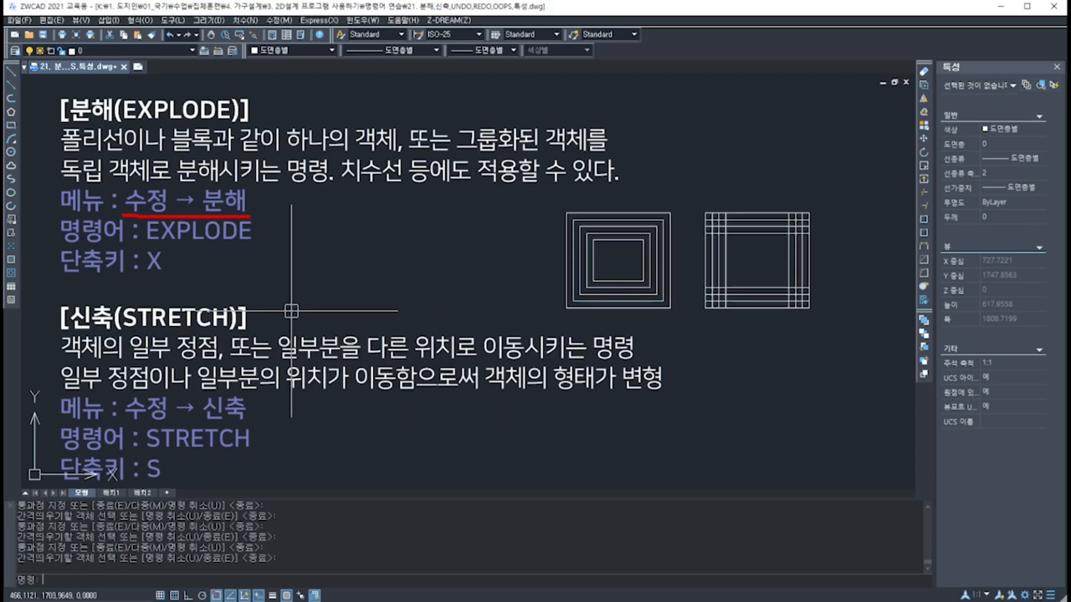
middle_drag(355, 281, 364, 262)
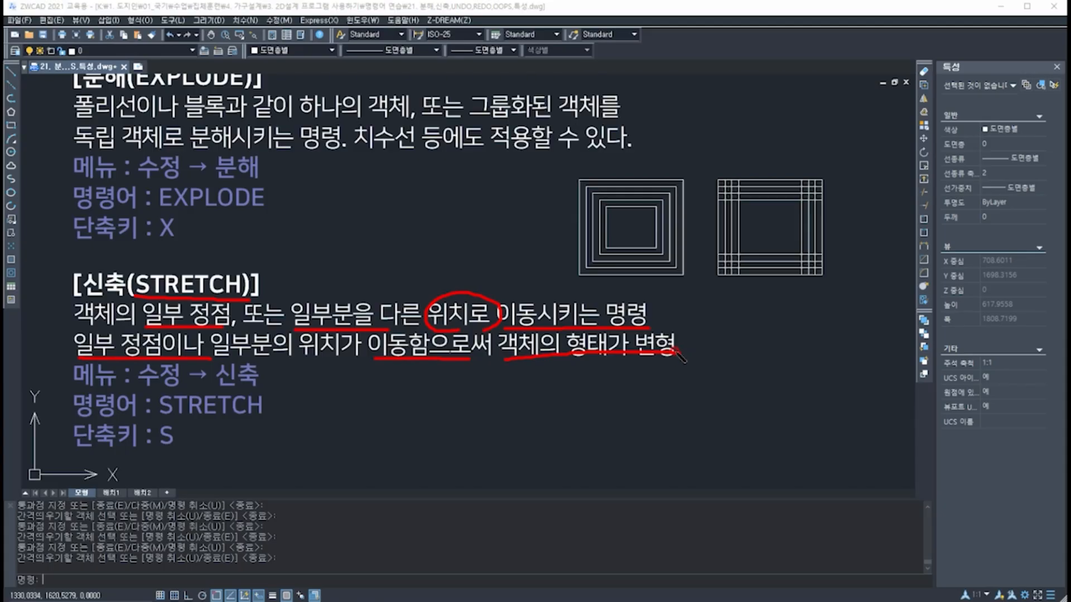
key(Escape)
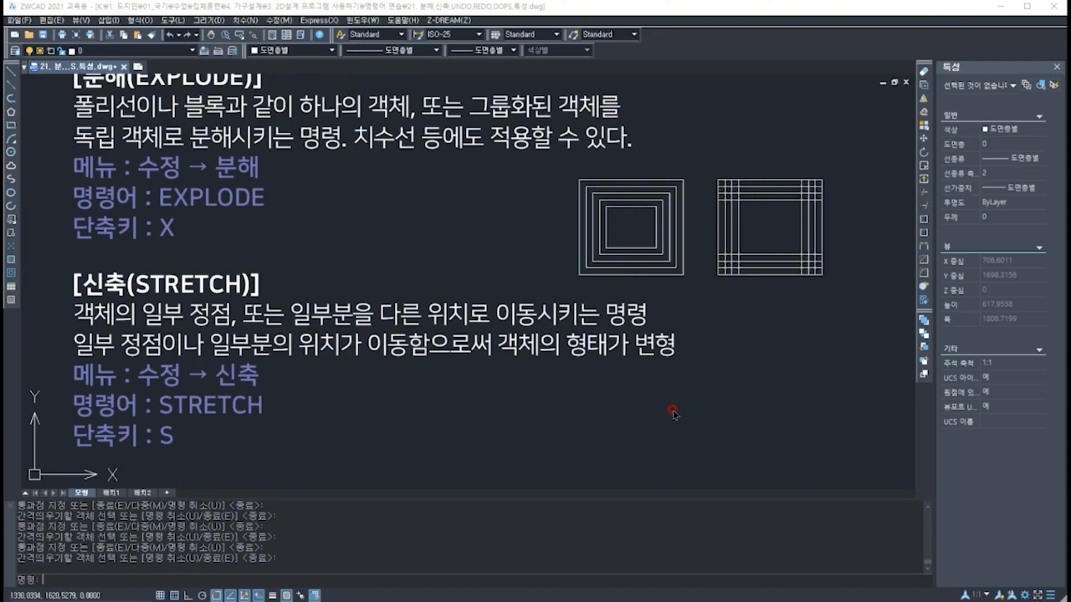
Step: Draw a closed, irregular six-sided outline with separate lines in the empty area below the STRETCH notes
middle_drag(648, 408, 652, 311)
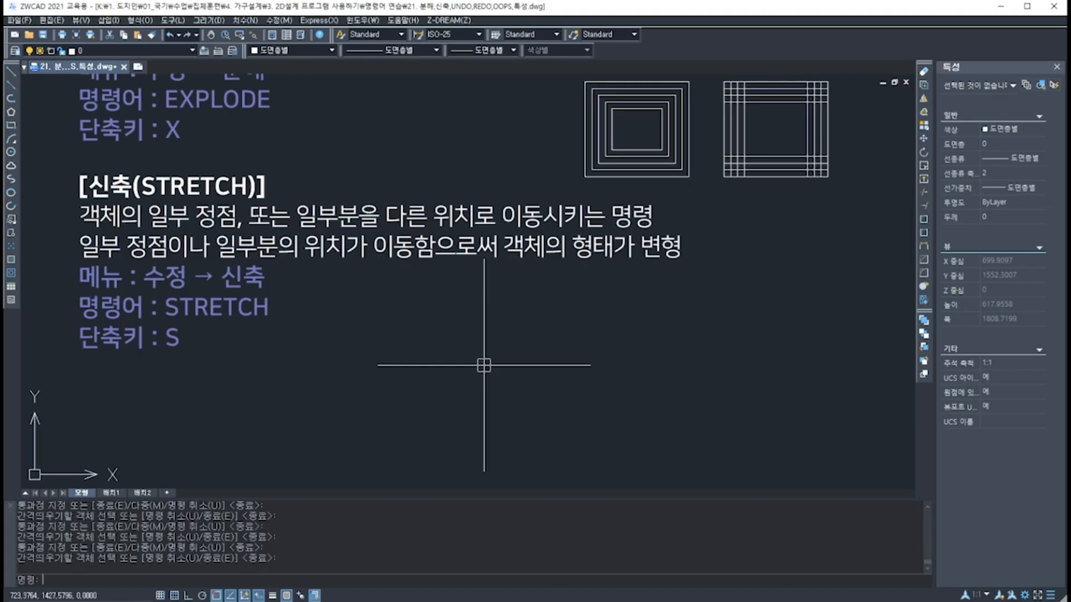
text(l)
key(Return)
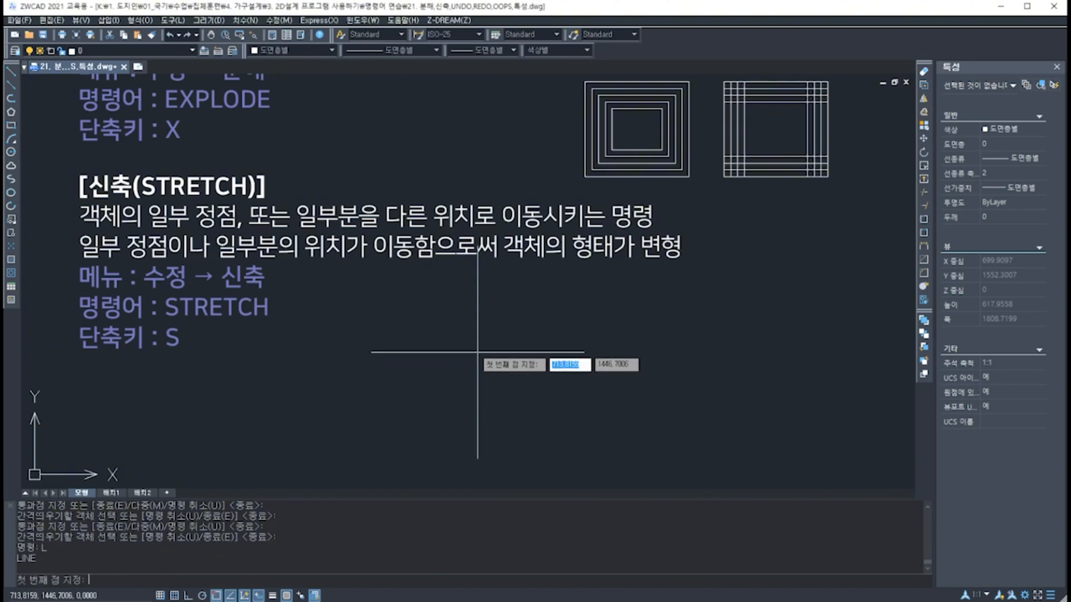
click(468, 343)
click(473, 441)
click(555, 377)
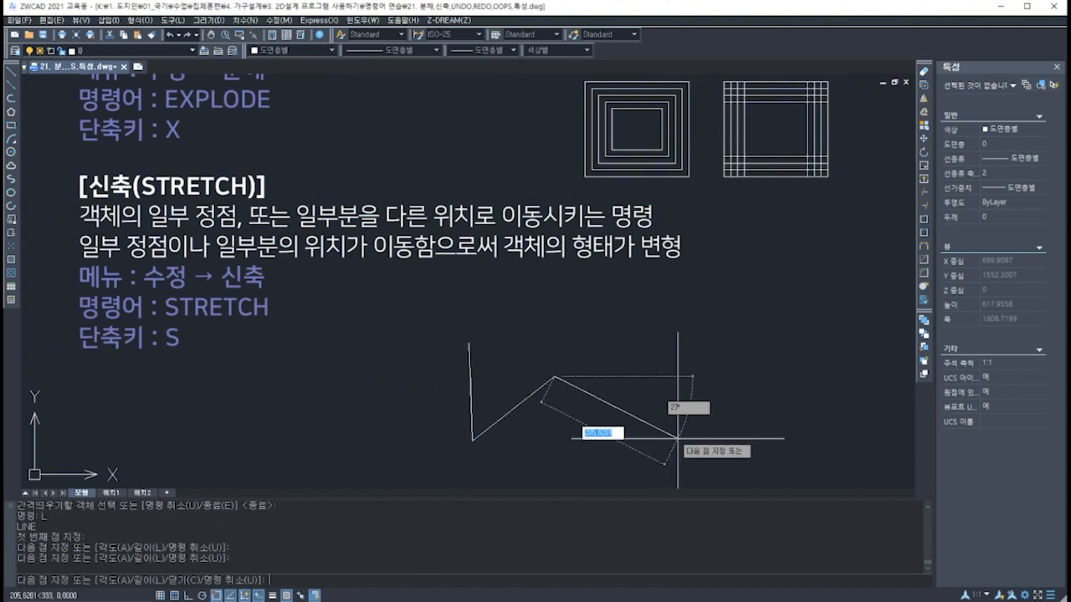
click(678, 439)
click(660, 306)
click(503, 364)
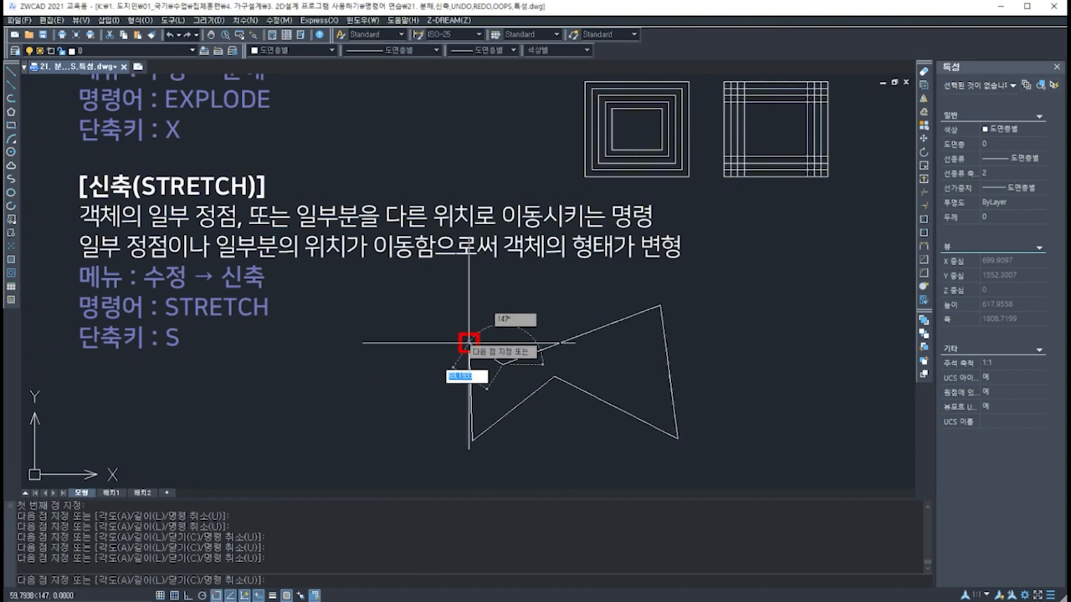
key(Return)
Step: Select the outline's rightmost line and long upper line, and stretch their shared upper-right corner farther outward in two moves
middle_drag(567, 436, 559, 413)
click(651, 315)
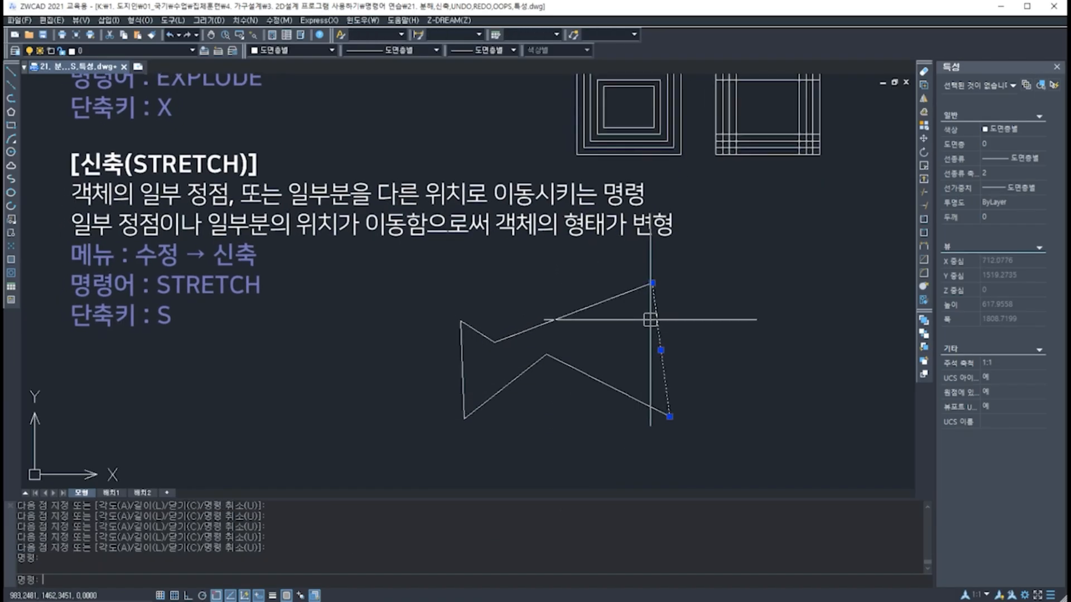
click(626, 299)
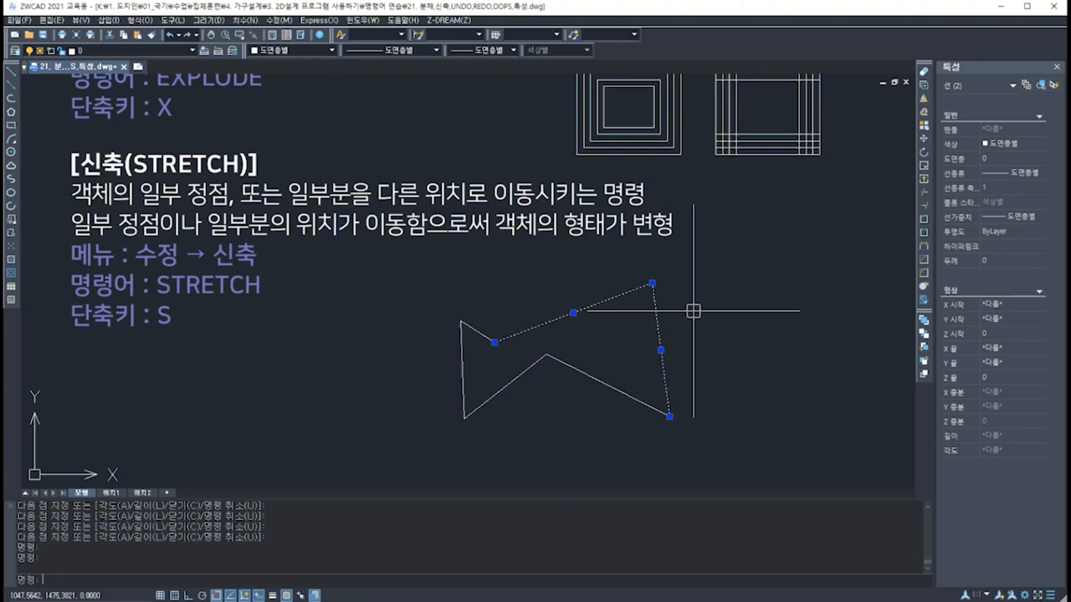
click(652, 283)
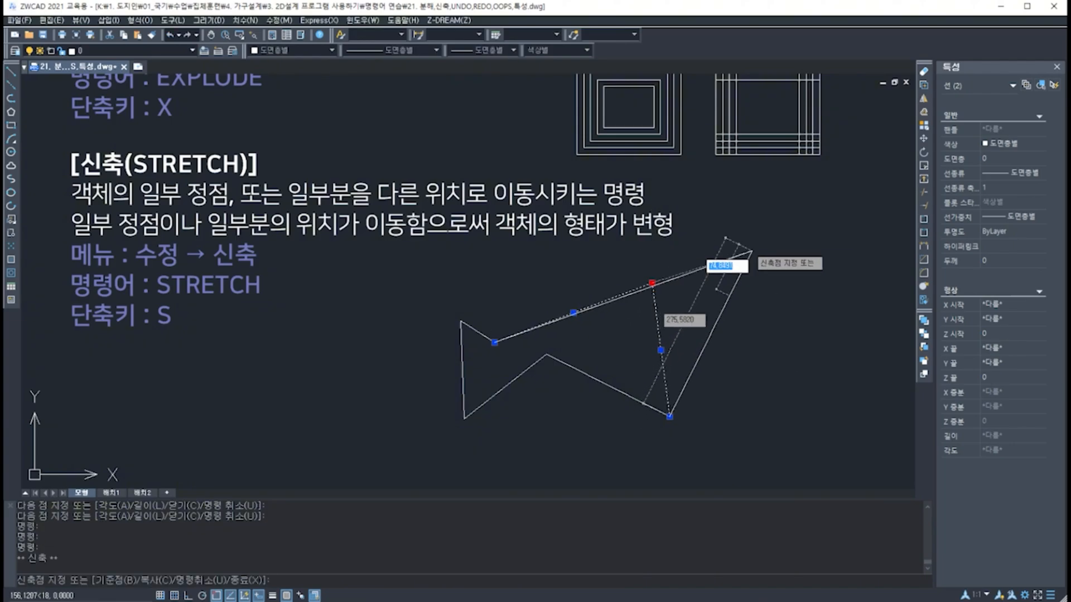
click(753, 251)
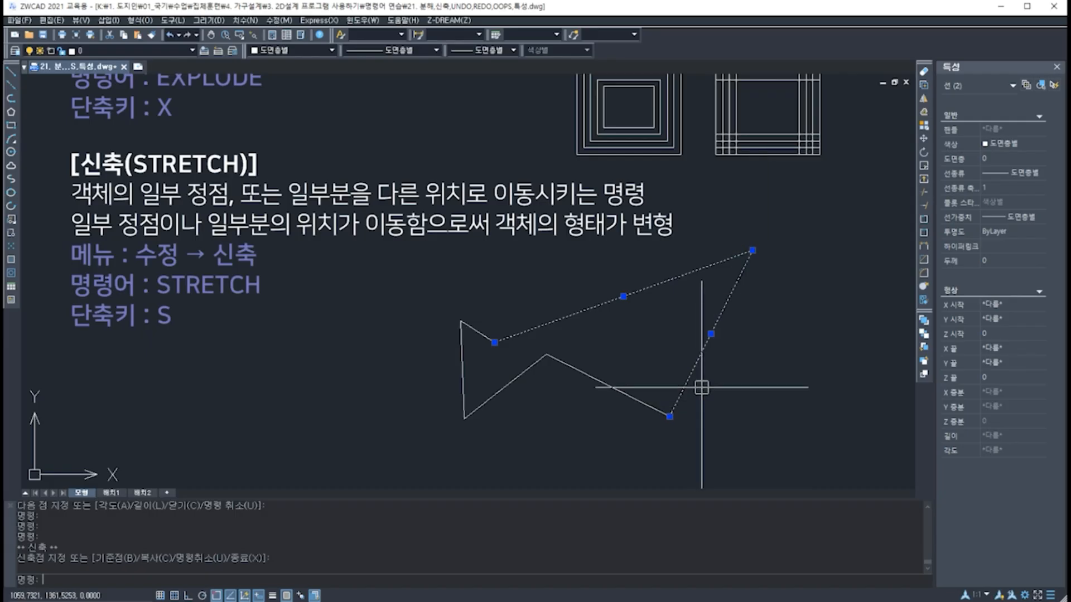
click(752, 250)
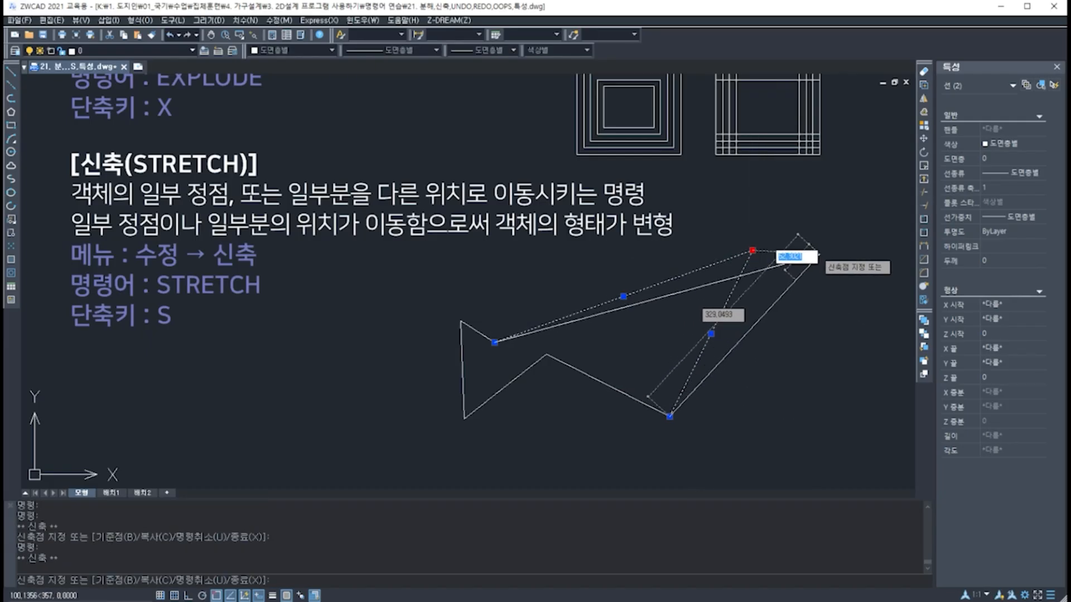
click(829, 277)
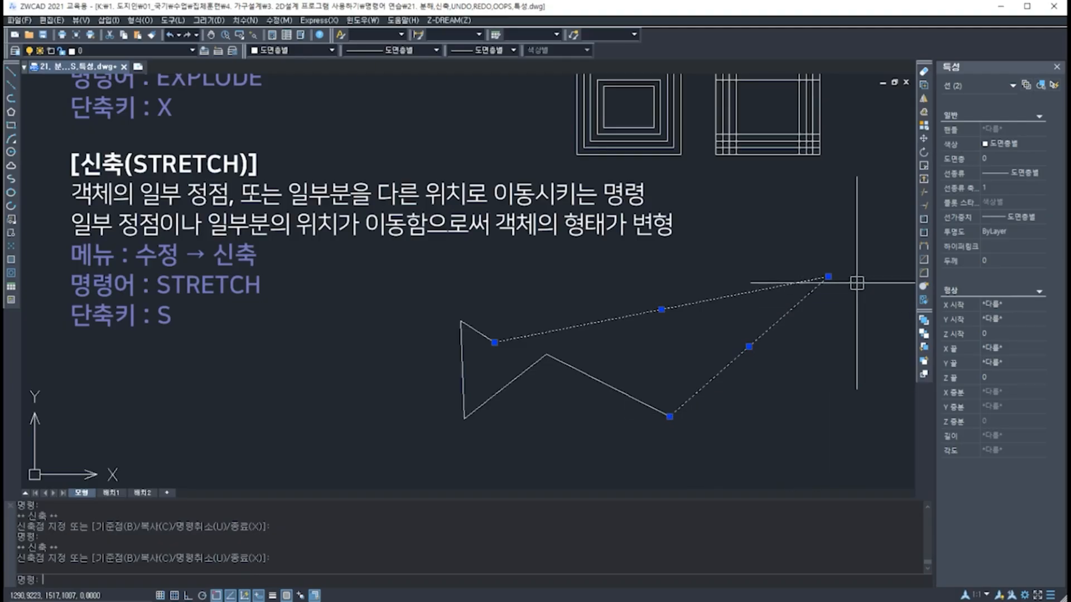
mouse_move(828, 276)
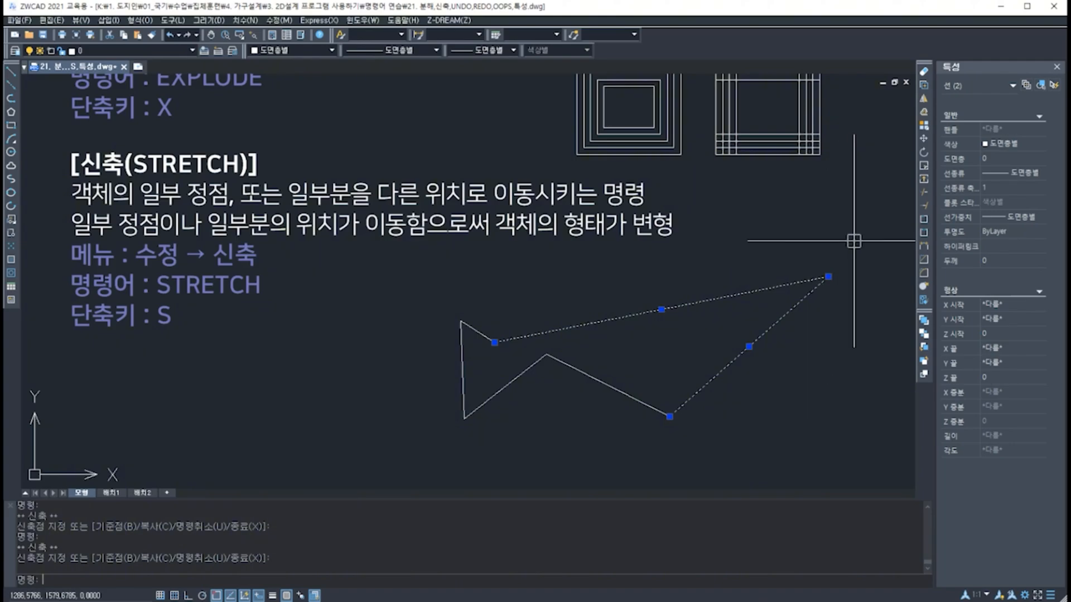
Step: Stretch the rightmost line's lower endpoint away from the outline, return it to the neighbouring line's endpoint, and clear the selection
click(669, 417)
click(708, 439)
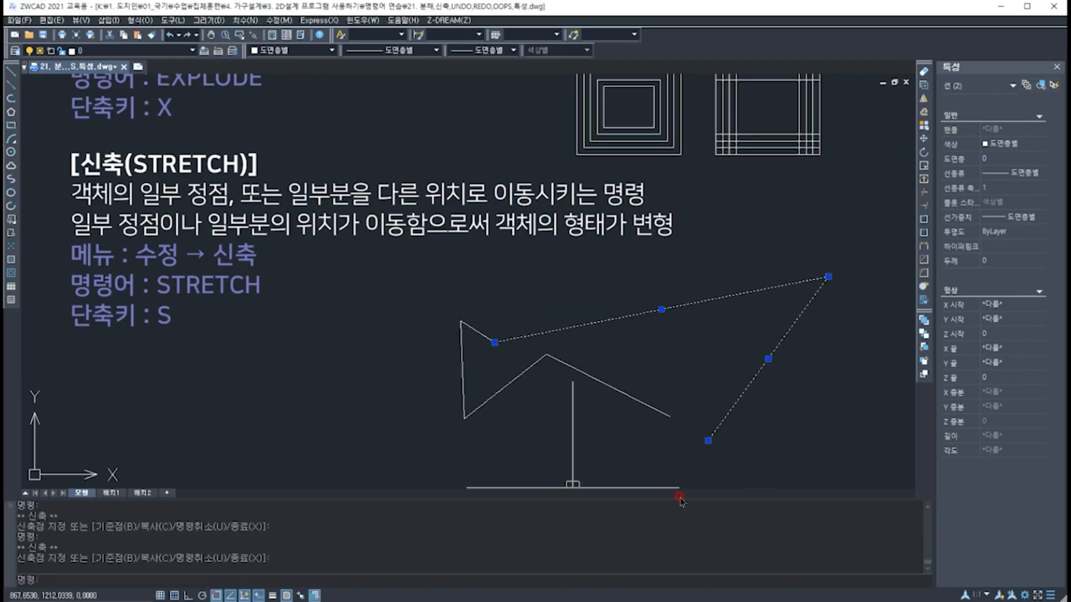
click(708, 441)
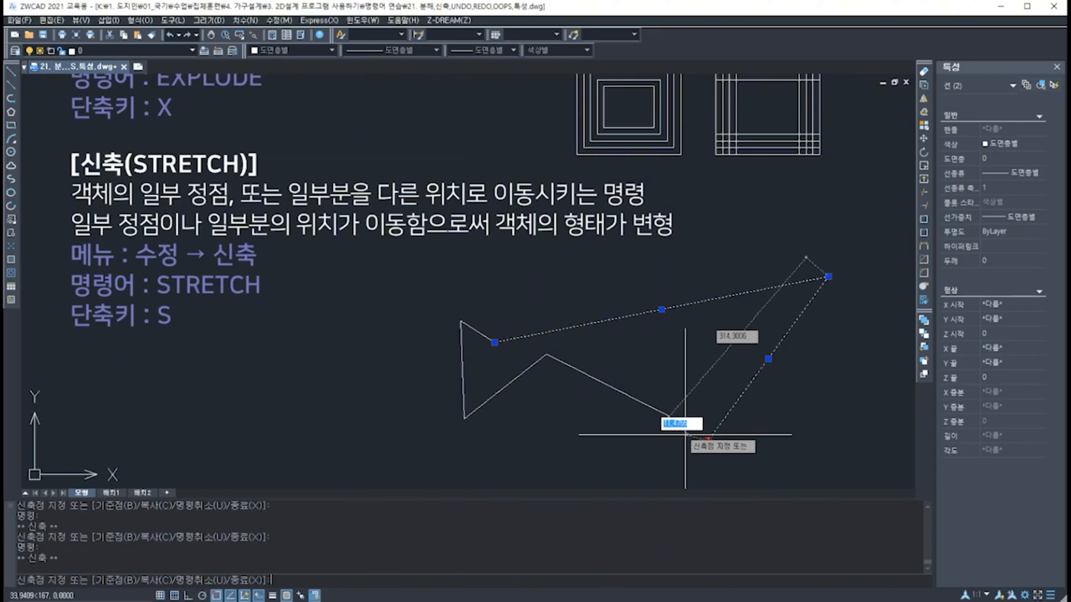
click(670, 416)
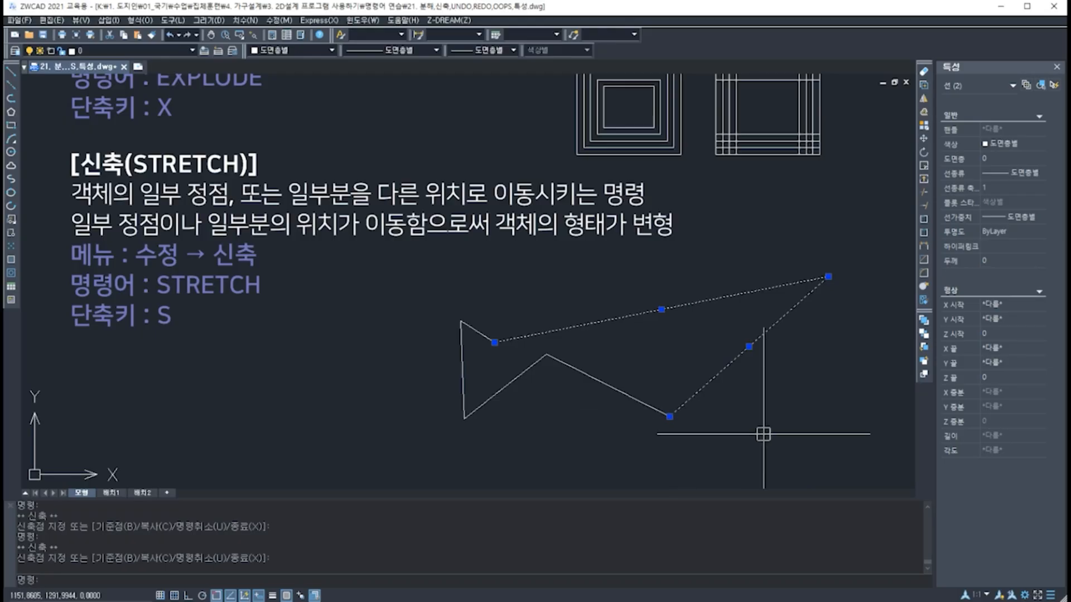
key(Escape)
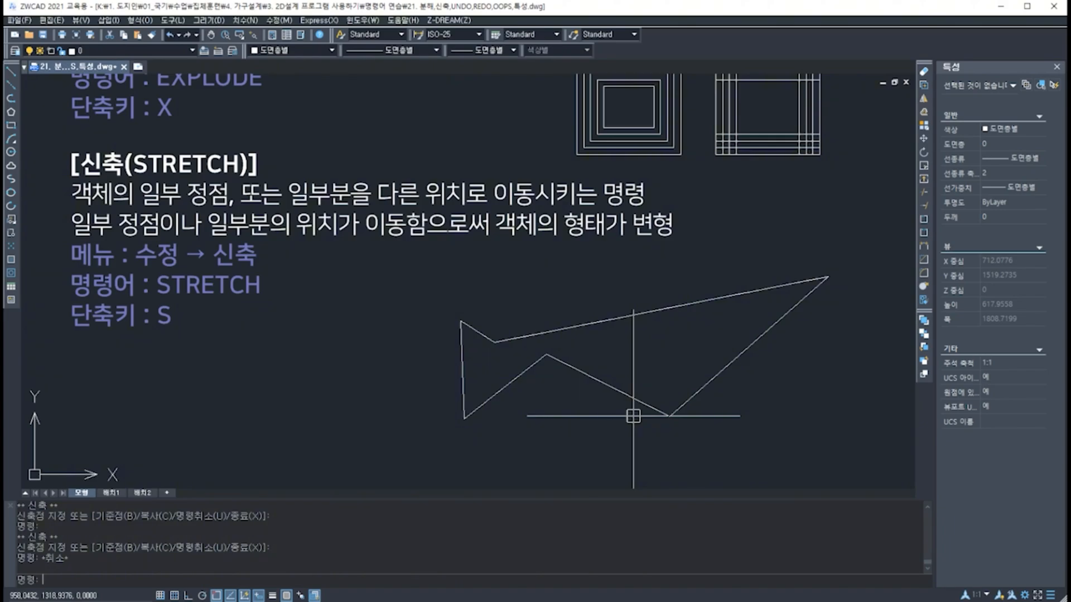
Step: Select the outline's three right-hand lines with a crossing window and stretch their lower and upper-right shared corners outward
click(873, 459)
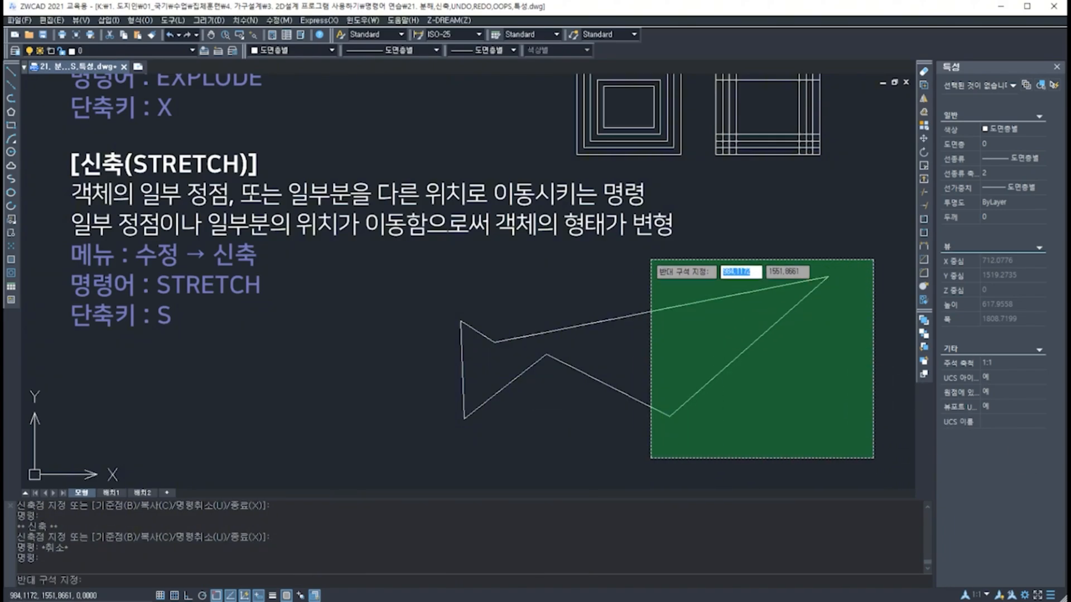
click(651, 260)
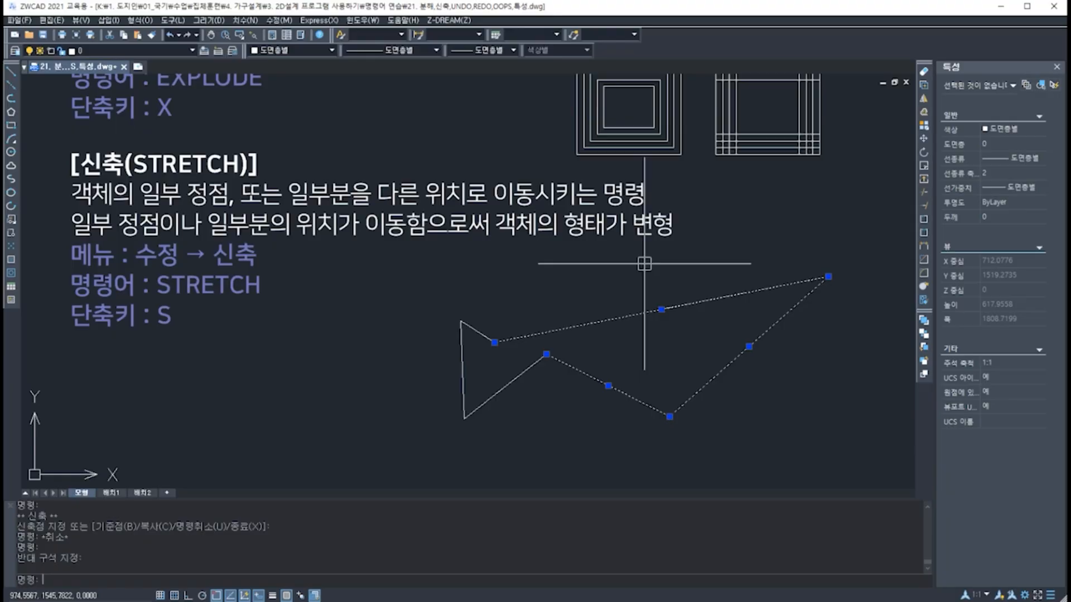
click(668, 416)
click(685, 458)
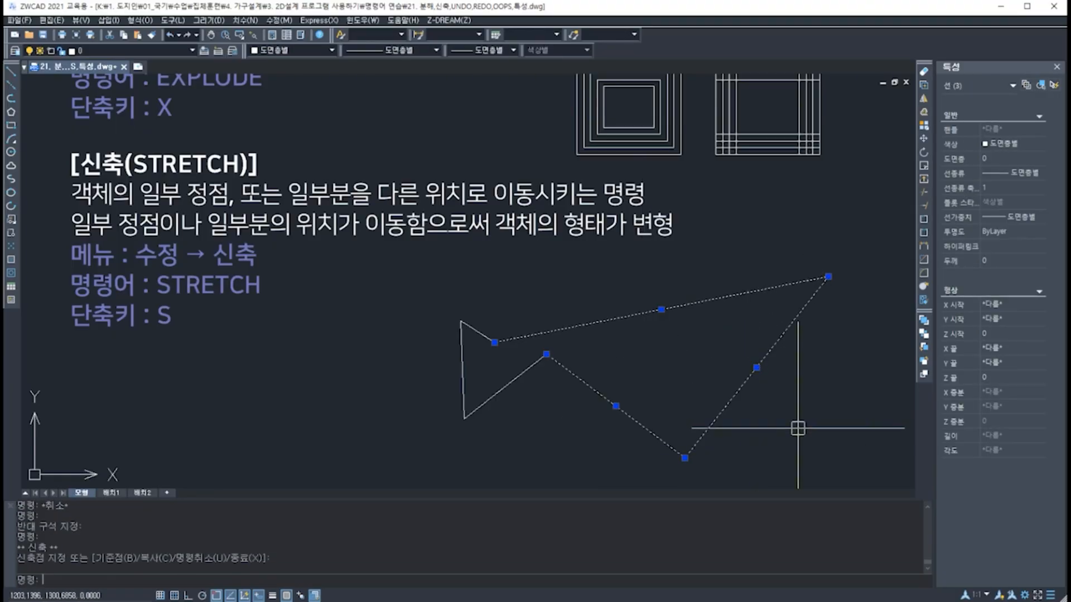
click(828, 277)
click(877, 239)
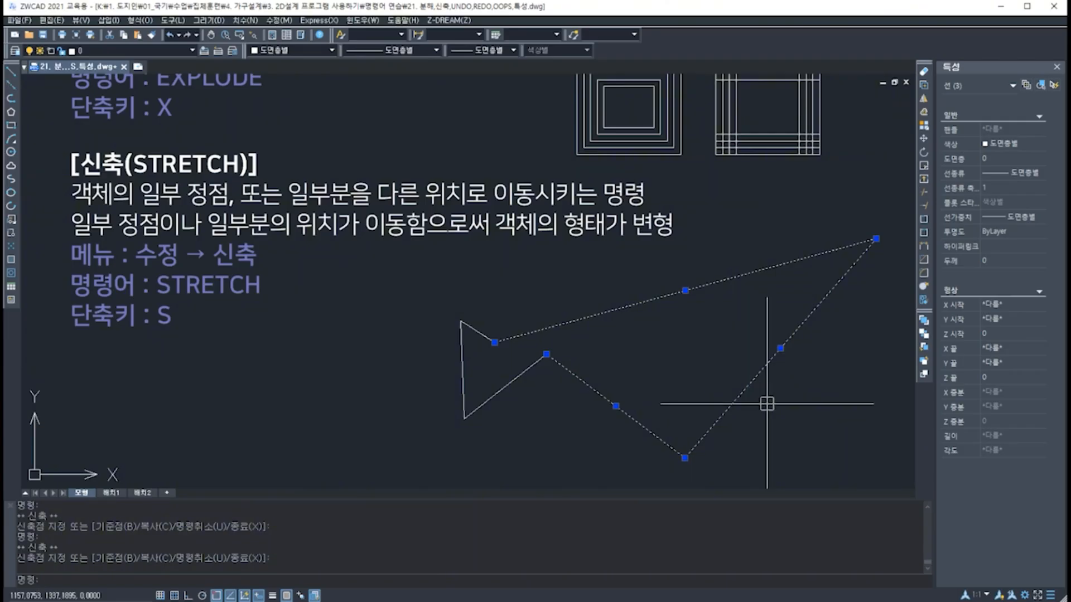
mouse_move(781, 382)
middle_down()
mouse_move(734, 336)
mouse_move(717, 353)
mouse_move(763, 357)
middle_up()
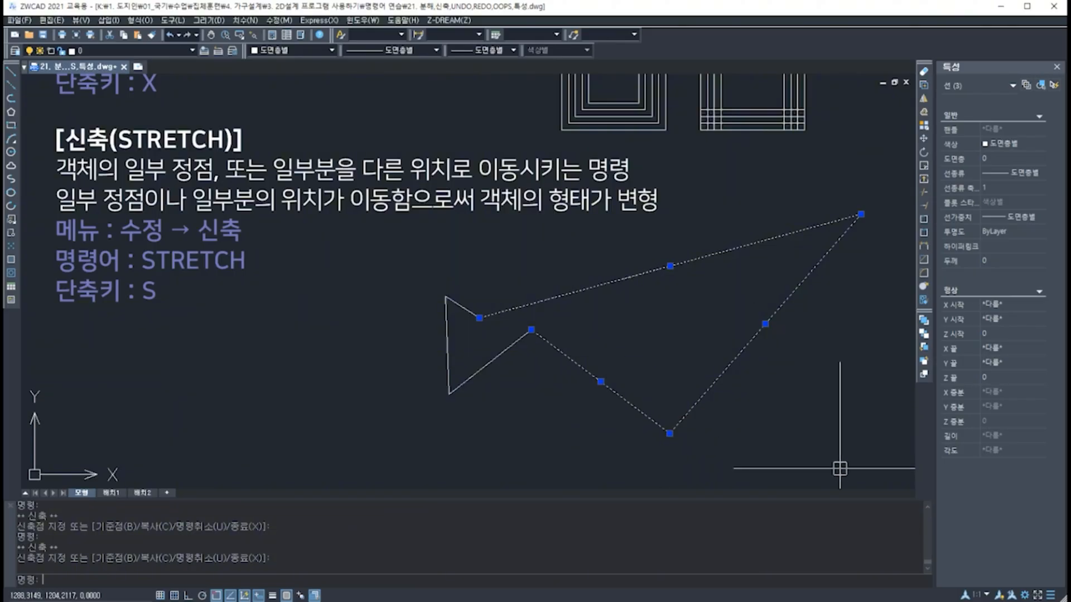
Step: Erase all six lines of the irregular outline
click(874, 474)
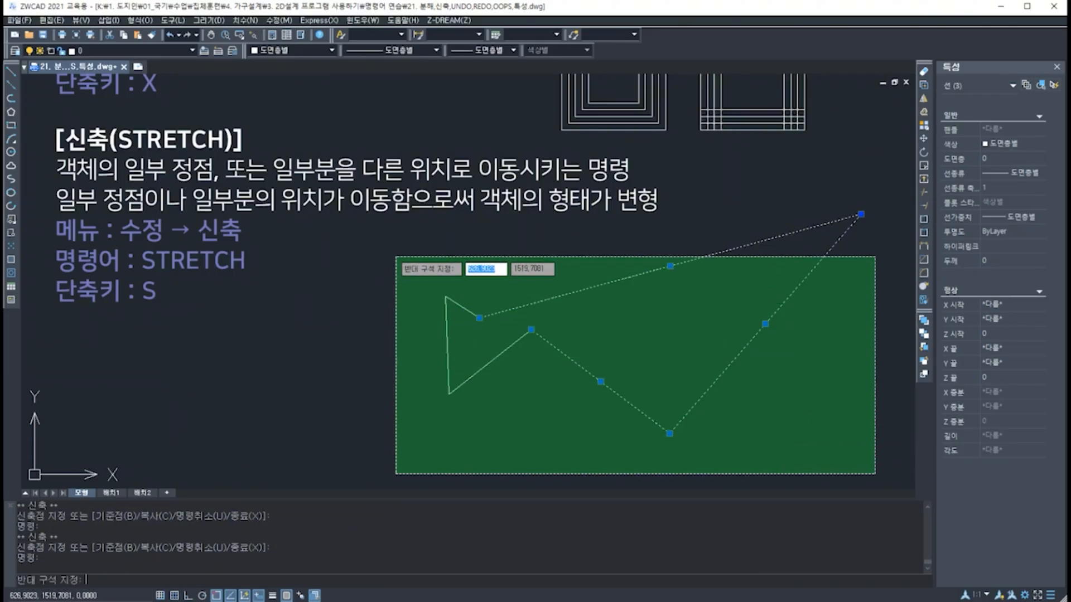
click(413, 236)
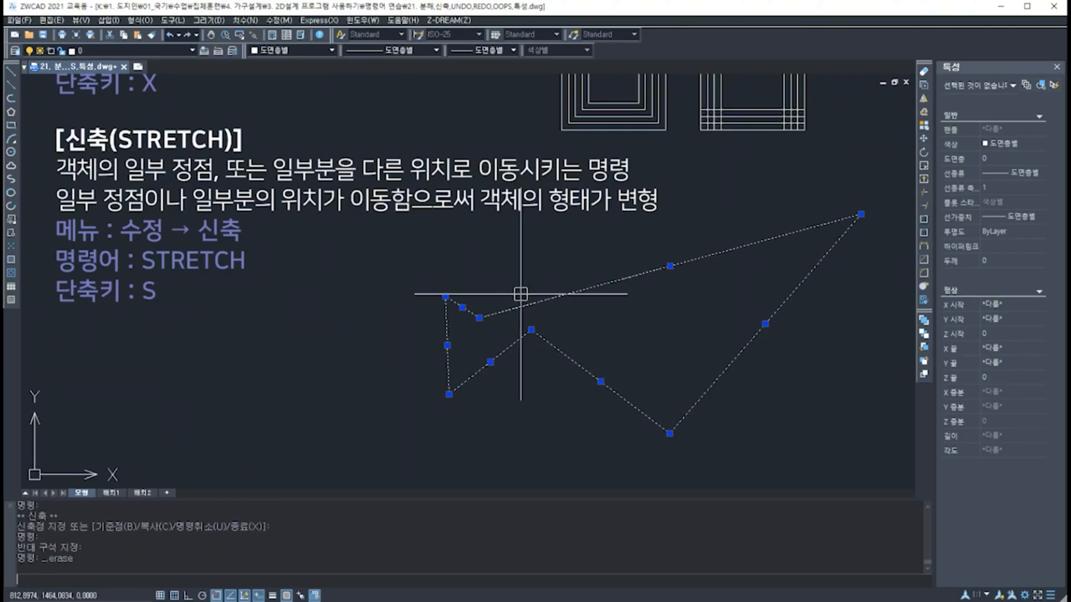
key(Delete)
Step: Draw a nearly square rectangle in the empty area beside the STRETCH notes
text(rec)
key(Return)
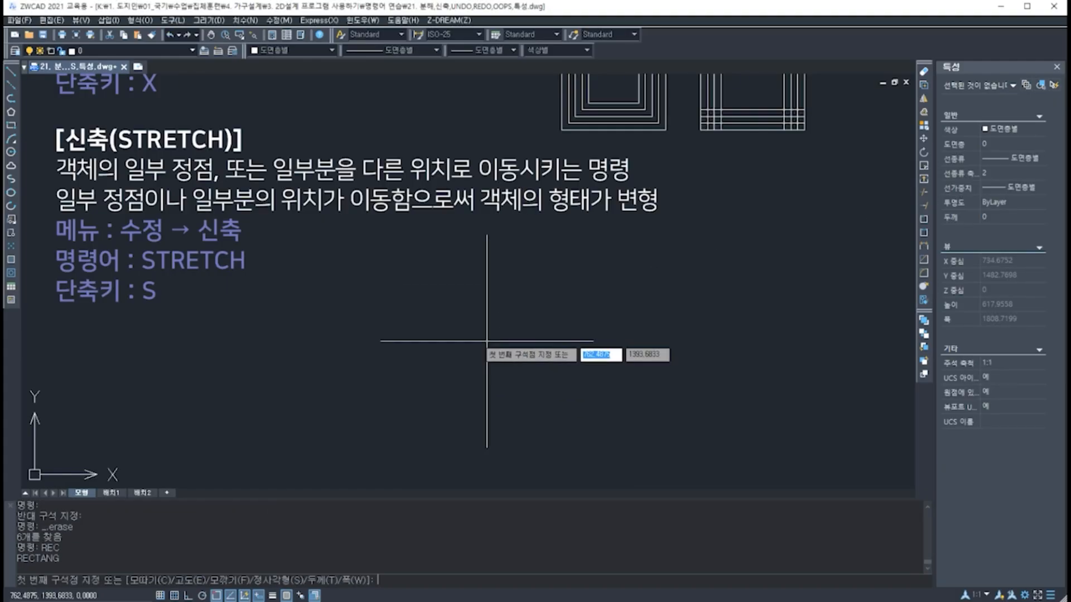
click(423, 374)
click(498, 296)
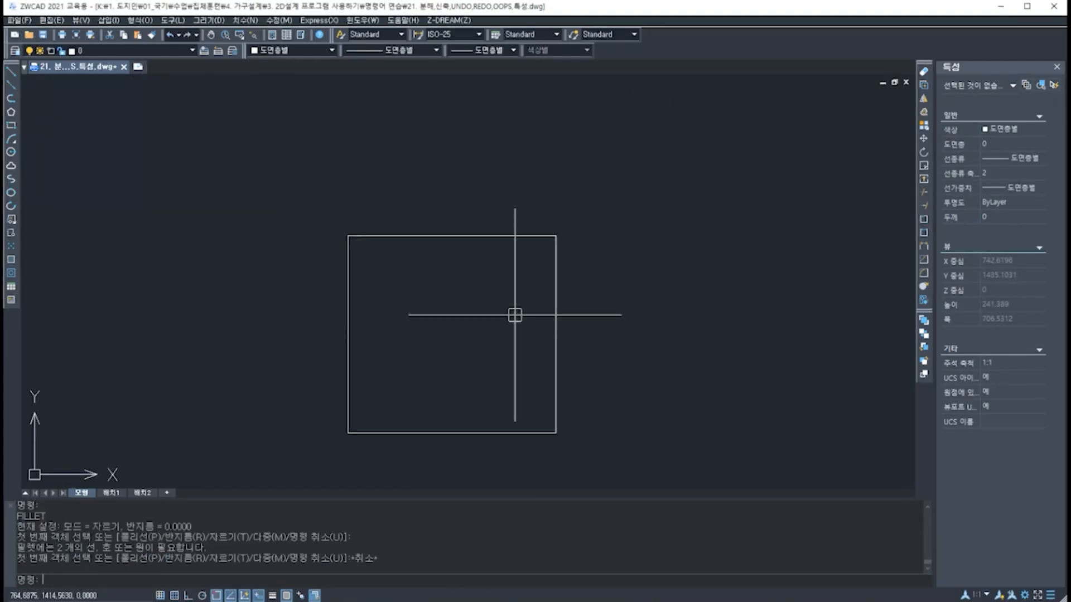
Step: Fillet the rectangle's upper-right corner with a radius of 10, keeping Trim mode on
text(f)
key(Return)
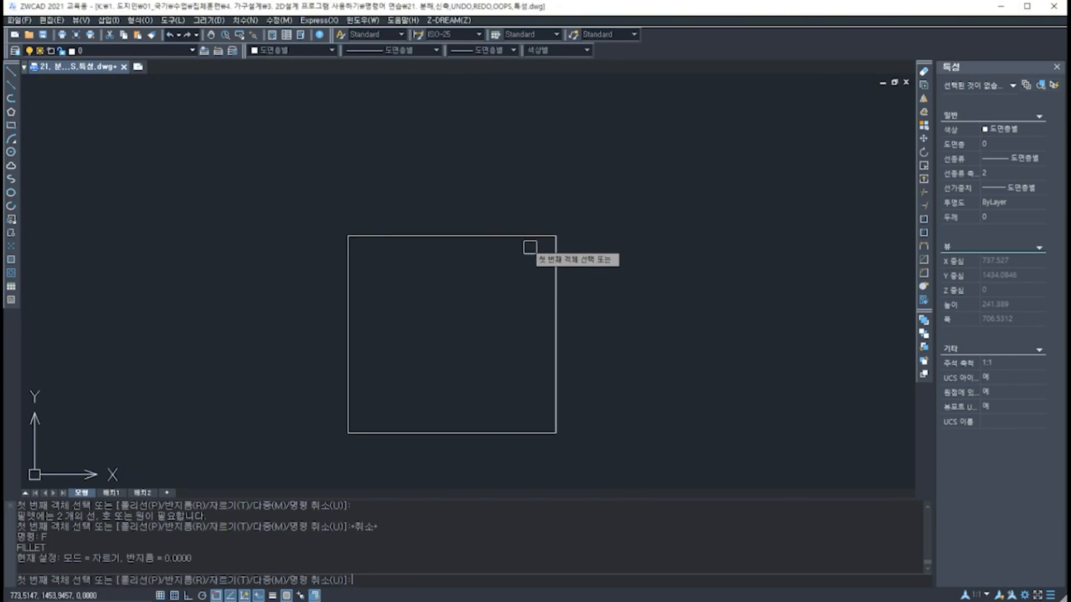
text(t)
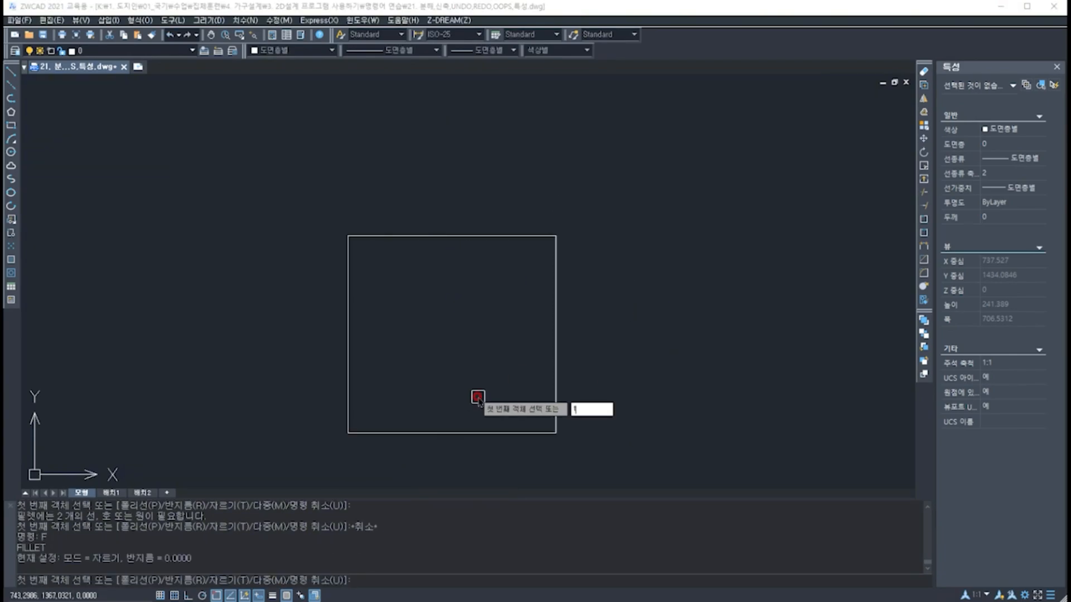
key(Return)
key(Return)
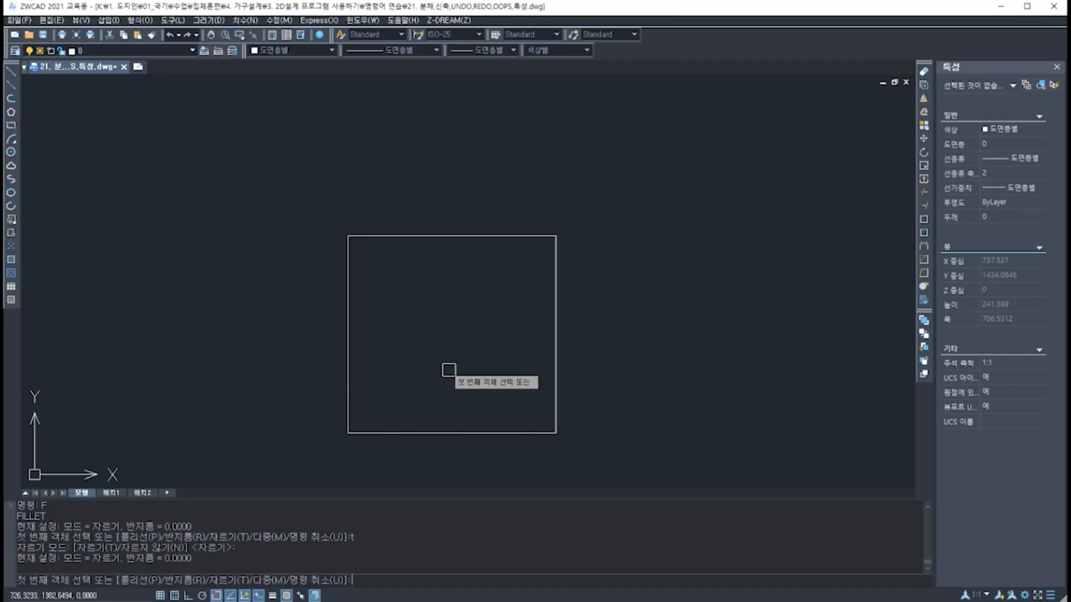
text(r)
key(Return)
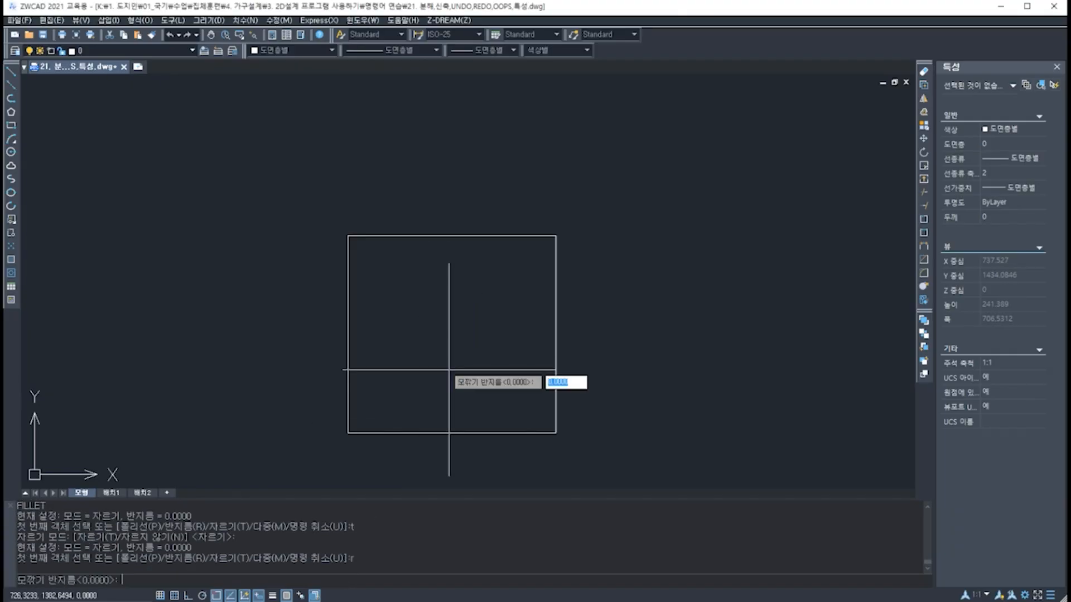
text(10)
key(Return)
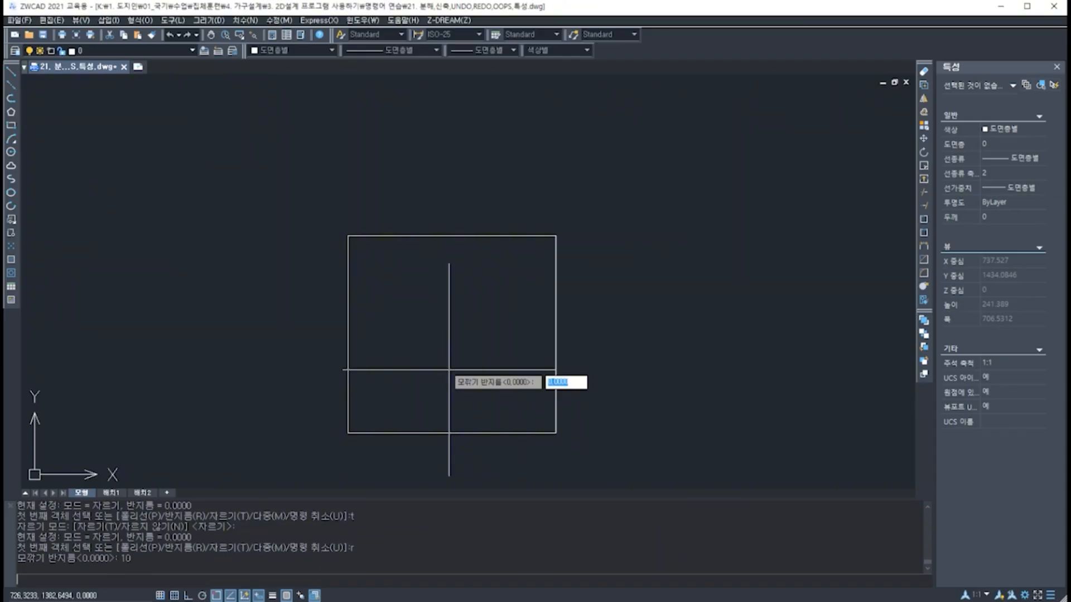
click(522, 236)
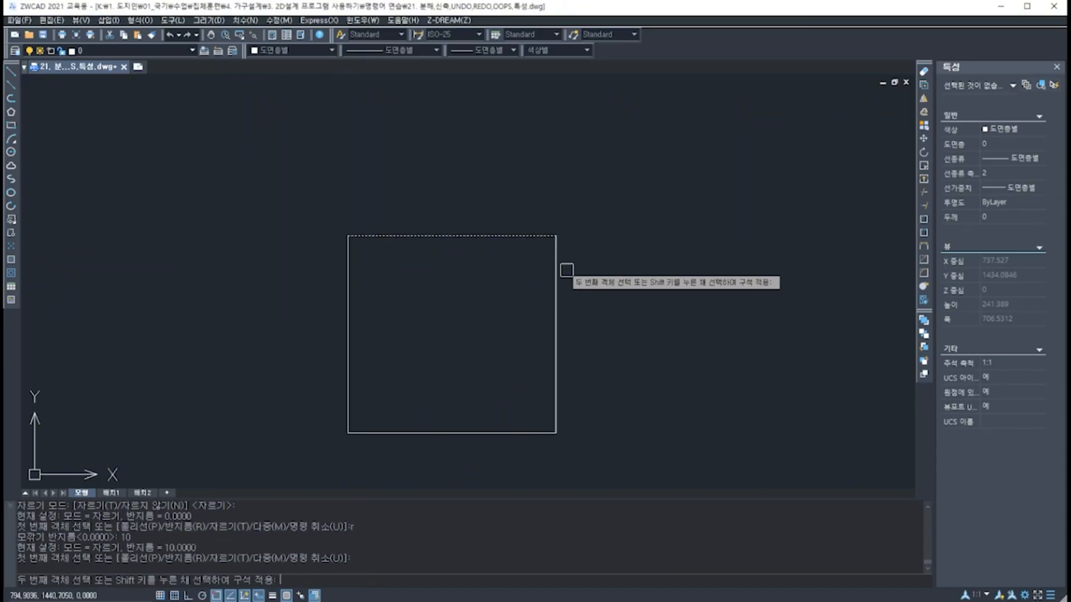
click(557, 268)
Step: Fillet the rectangle's lower-right, lower-left and upper-left corners with the same radius of 10
key(Return)
click(557, 414)
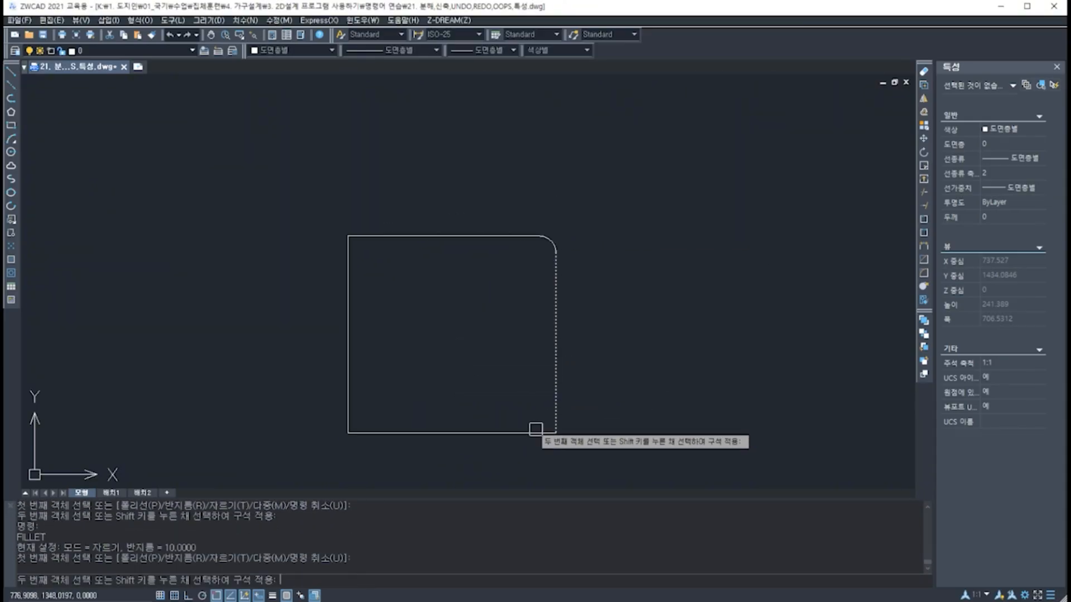
click(535, 433)
key(Return)
click(384, 434)
click(349, 413)
key(Return)
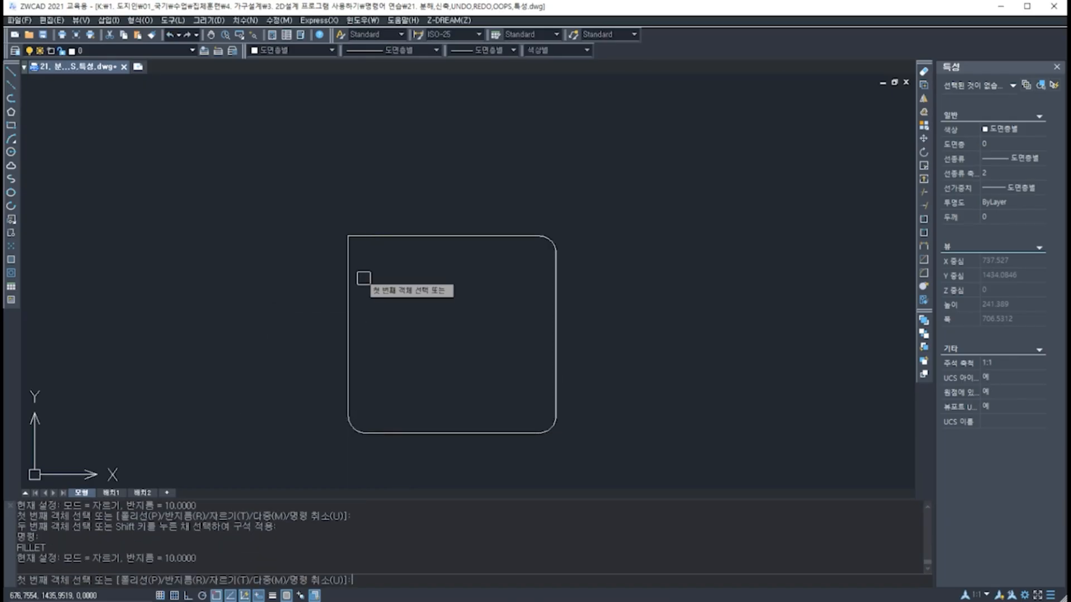
click(349, 276)
click(376, 234)
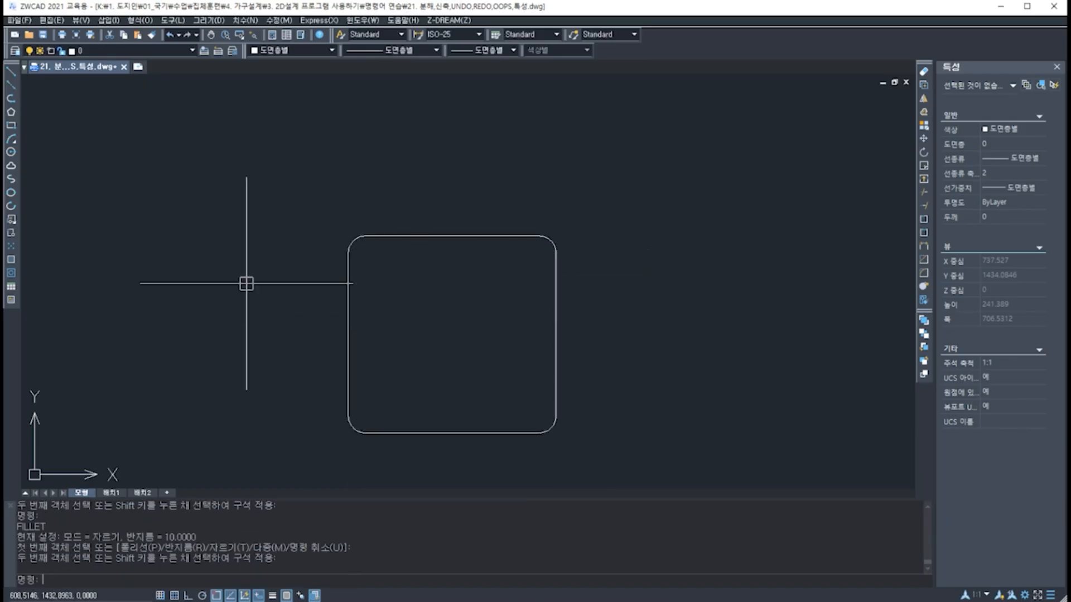
Step: Try deleting and stretching the vertex at the lower end of the rounded rectangle's right edge, and undo the deletion
middle_drag(627, 400, 608, 361)
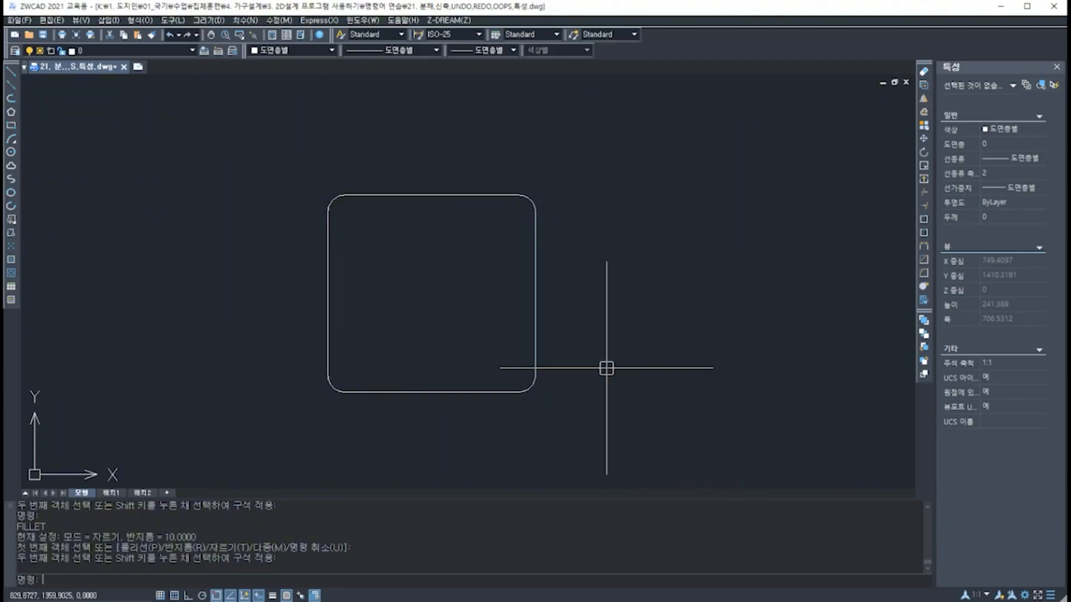
click(538, 300)
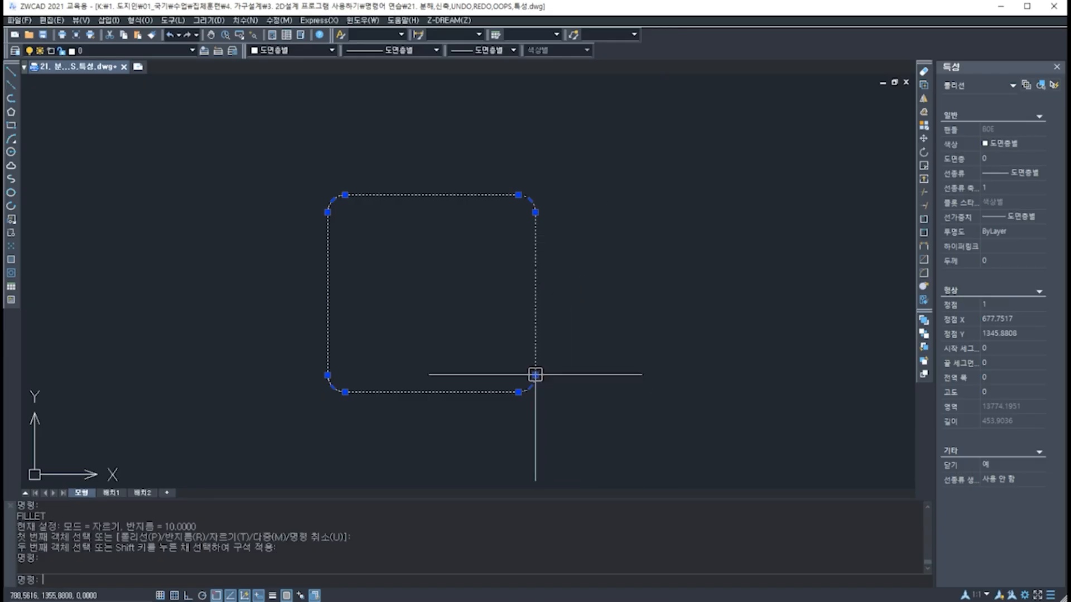
mouse_move(536, 375)
click(567, 427)
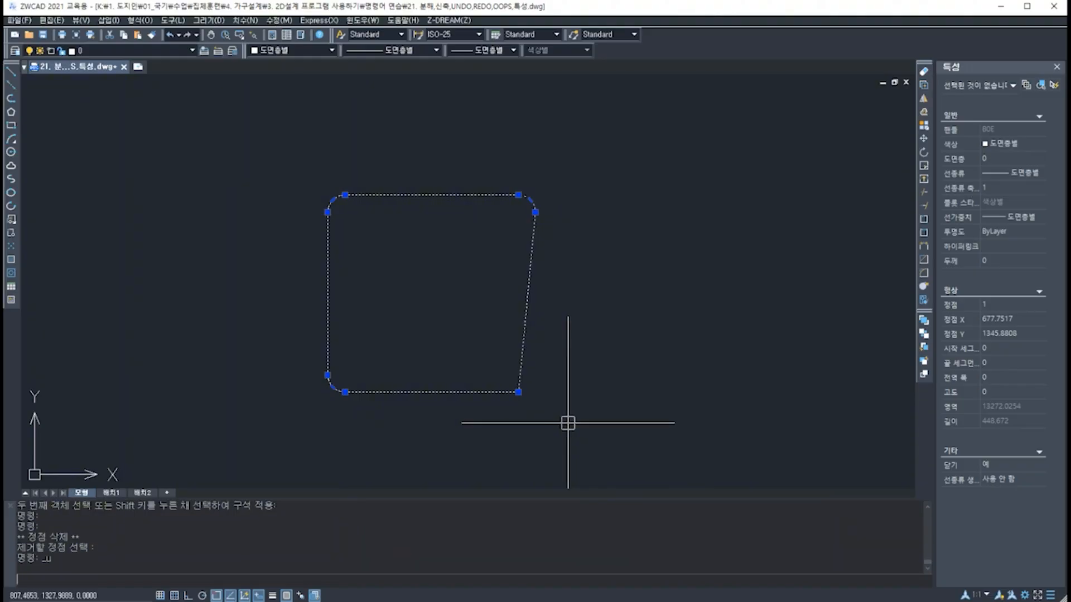
click(533, 365)
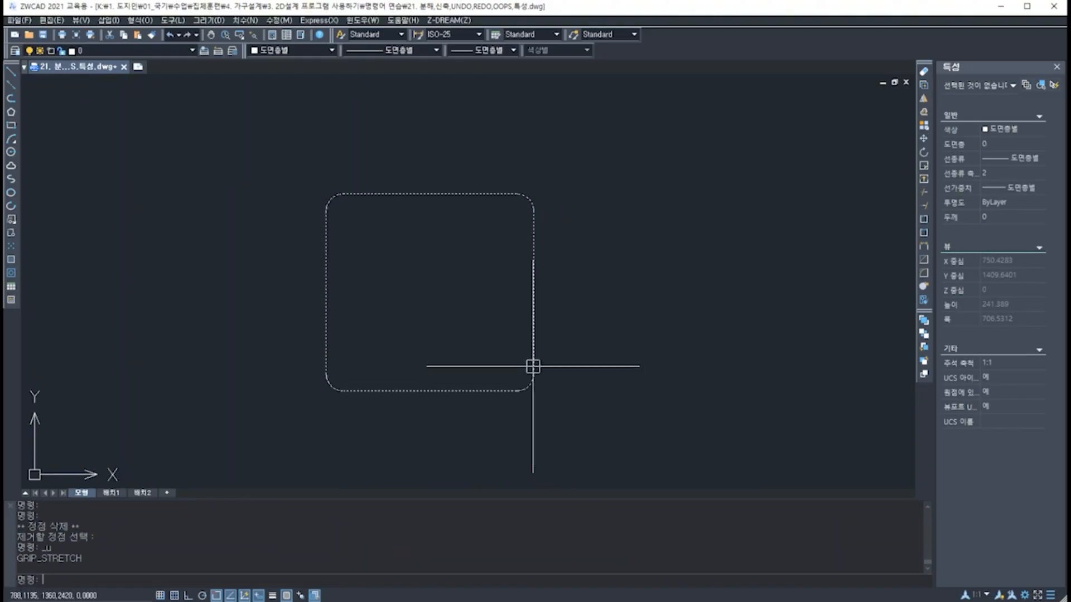
click(534, 374)
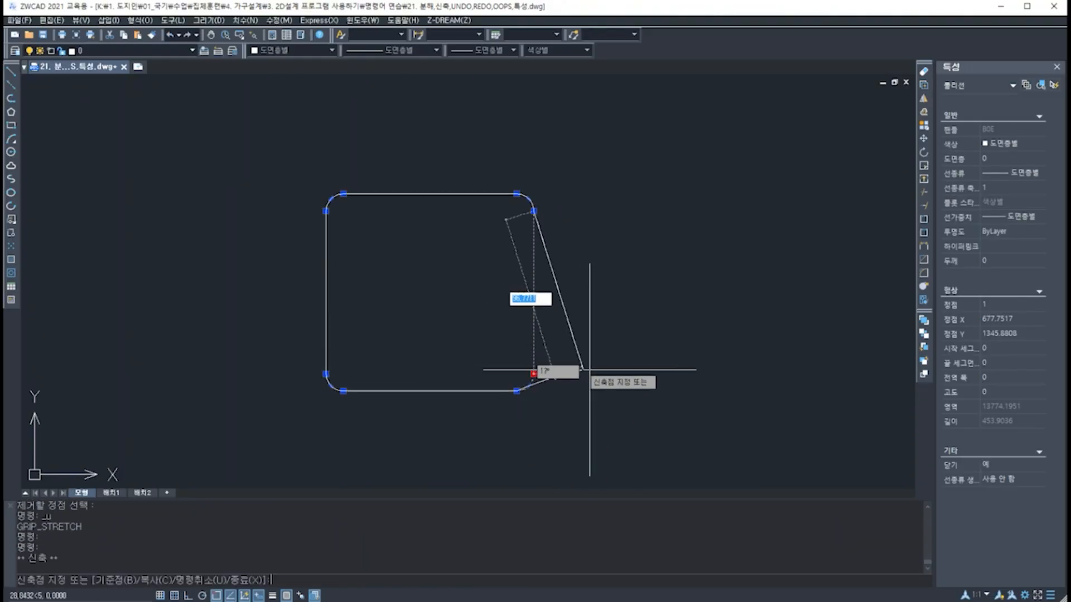
key(Escape)
Step: Try to pick out only the right-side vertices of the rounded rectangle with crossing windows while its grips are shown
click(593, 423)
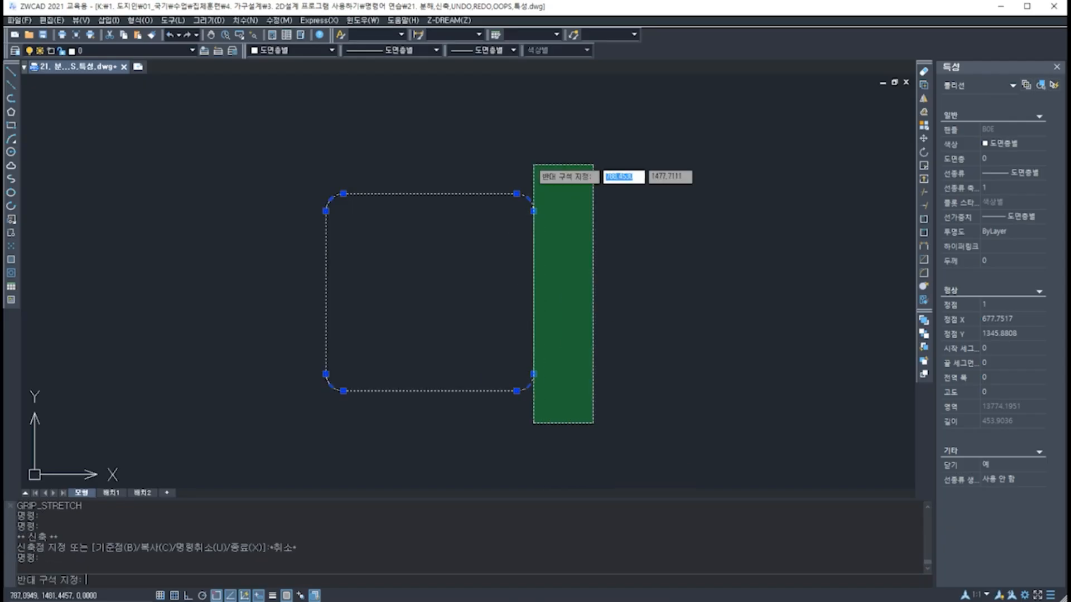
click(502, 146)
click(565, 440)
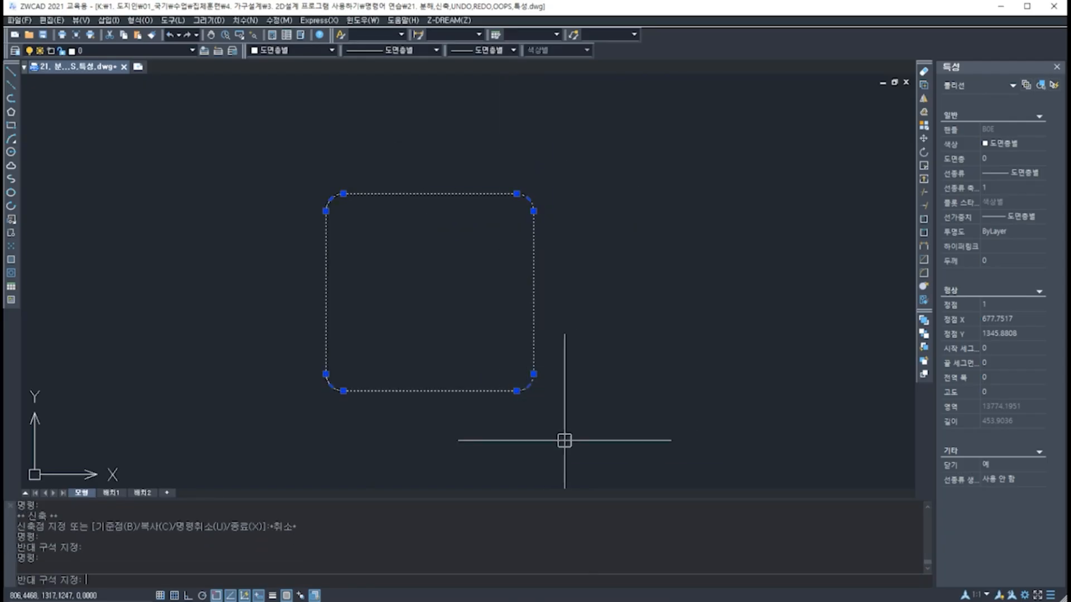
click(514, 161)
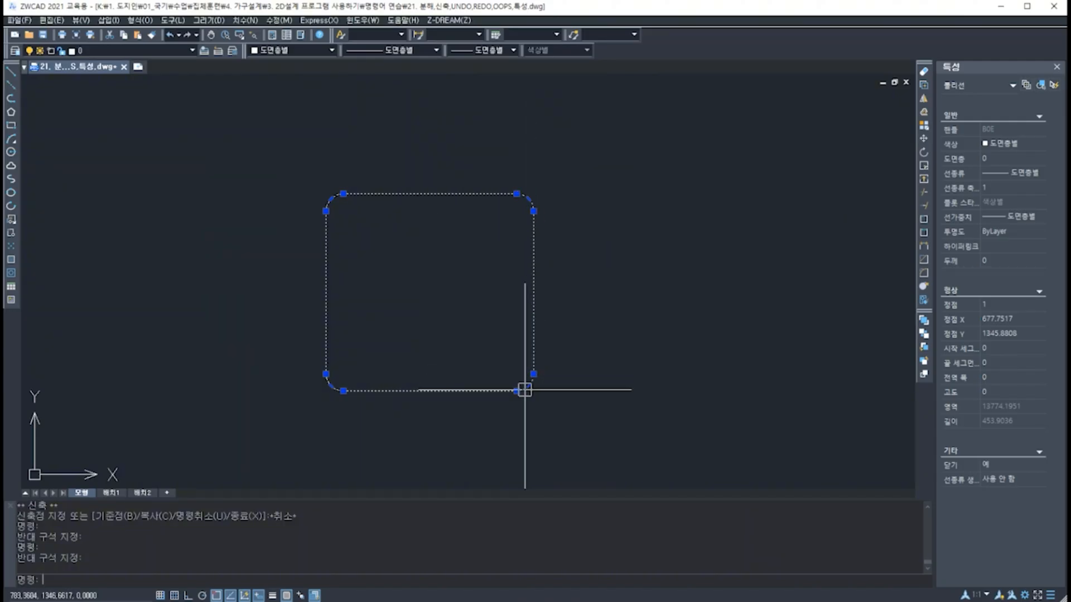
click(624, 430)
click(513, 108)
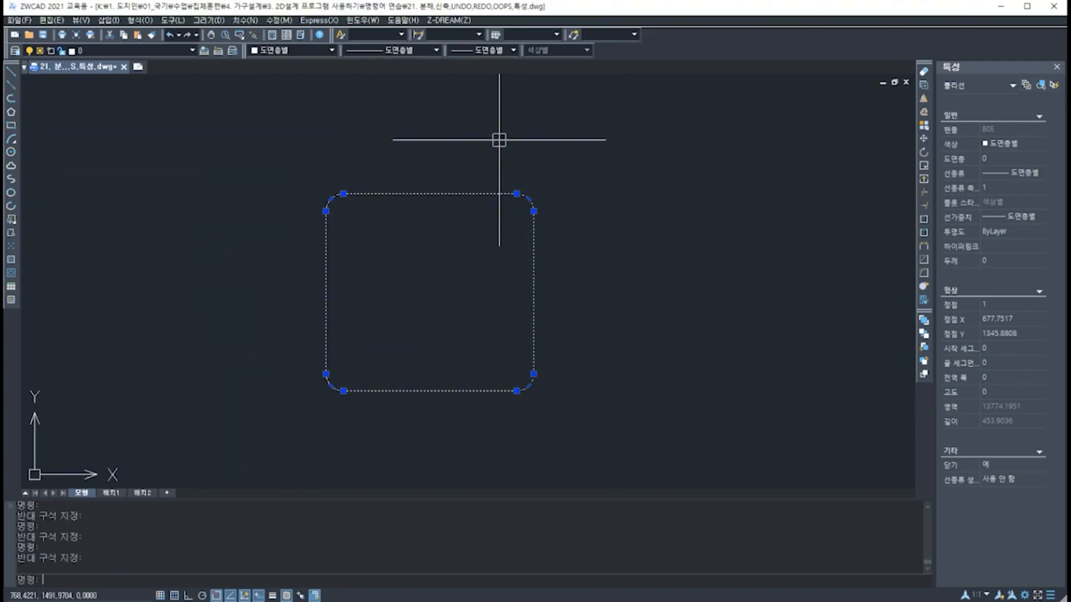
Step: Stretch the vertex at the right end of the rounded rectangle's upper edge upward, and undo the stretch
click(516, 194)
click(533, 130)
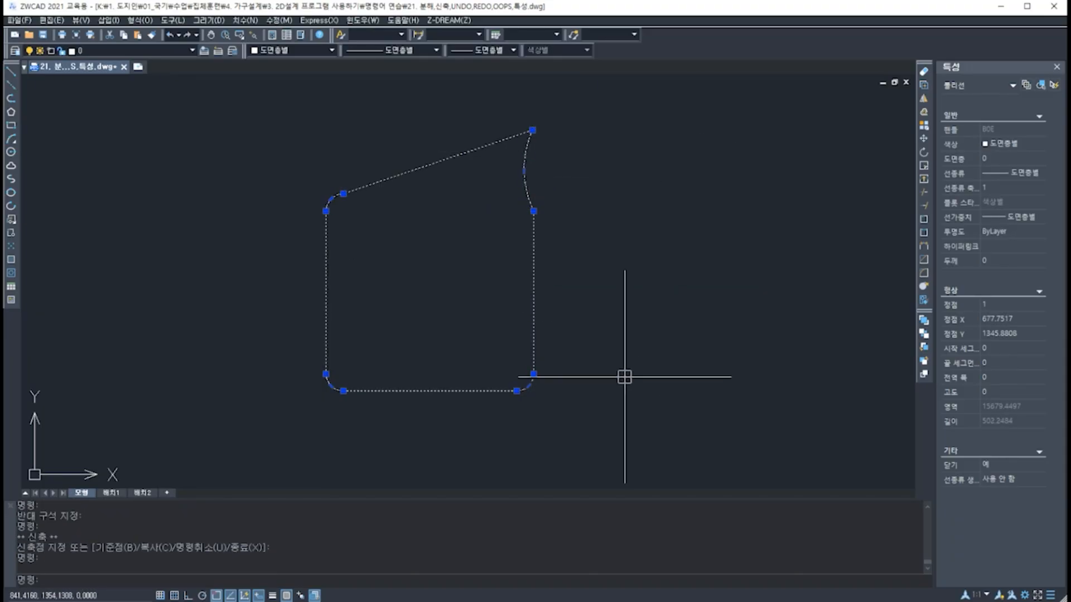
key(ctrl+z)
key(ctrl+z)
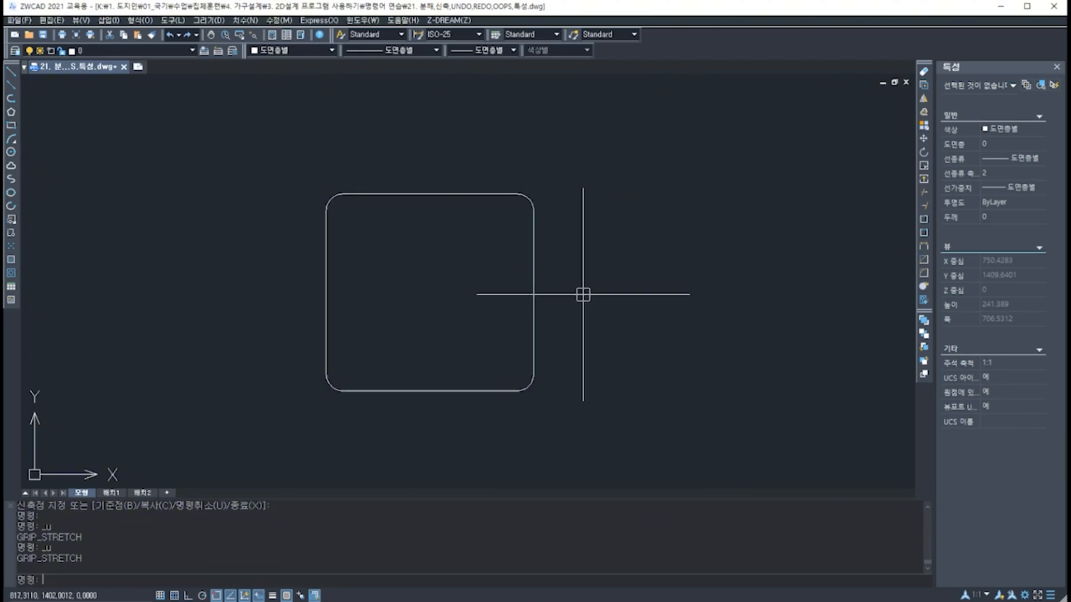
Step: Stretch the rounded rectangle's right side, including both right corners, horizontally about 121 units to the right using the Stretch command
middle_drag(577, 288, 556, 285)
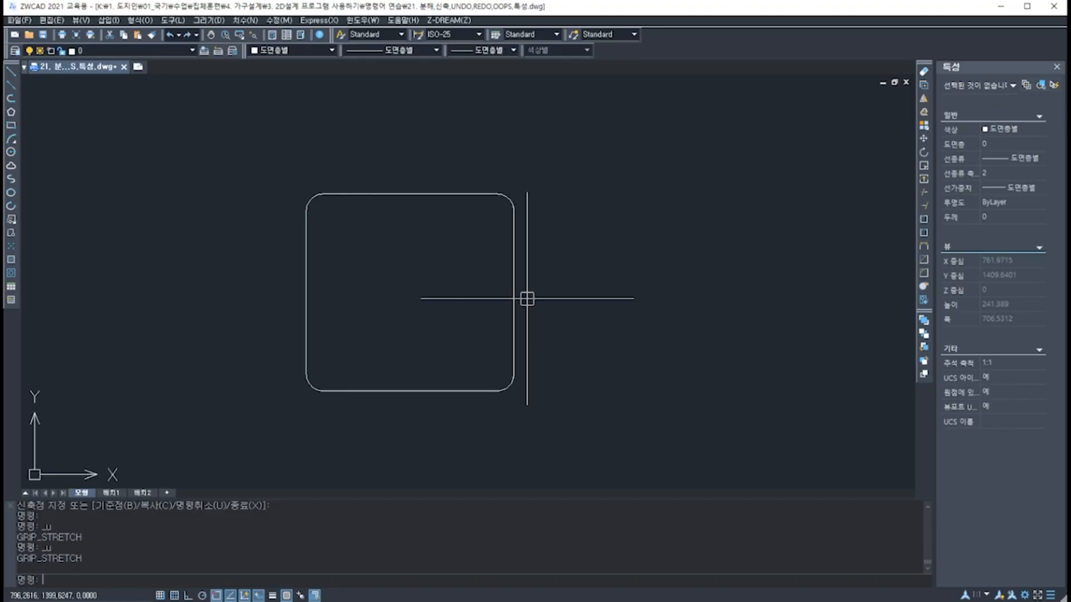
text(s)
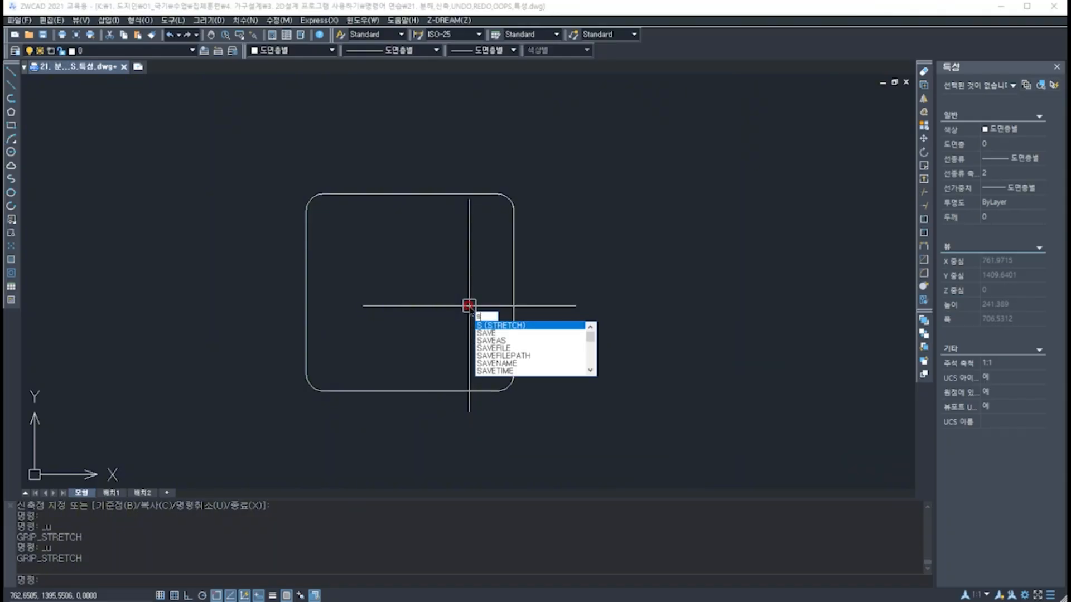
click(511, 325)
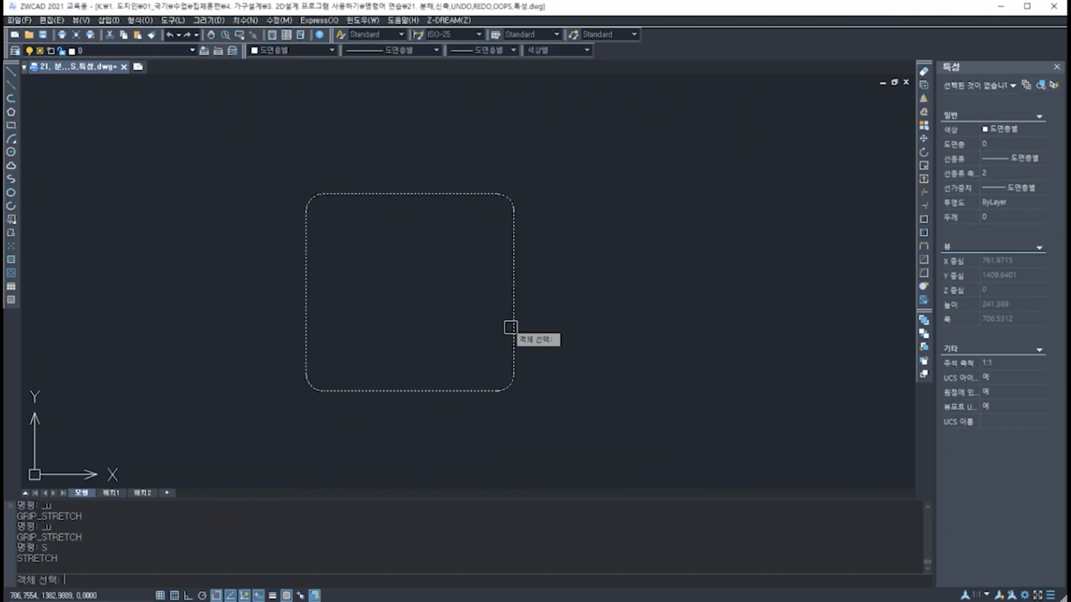
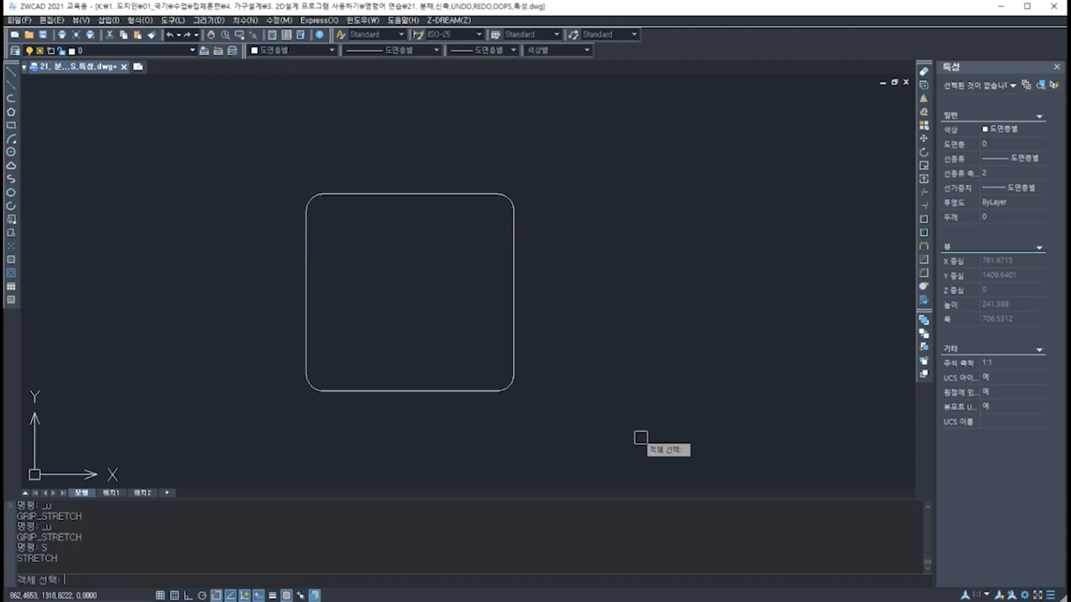
click(555, 419)
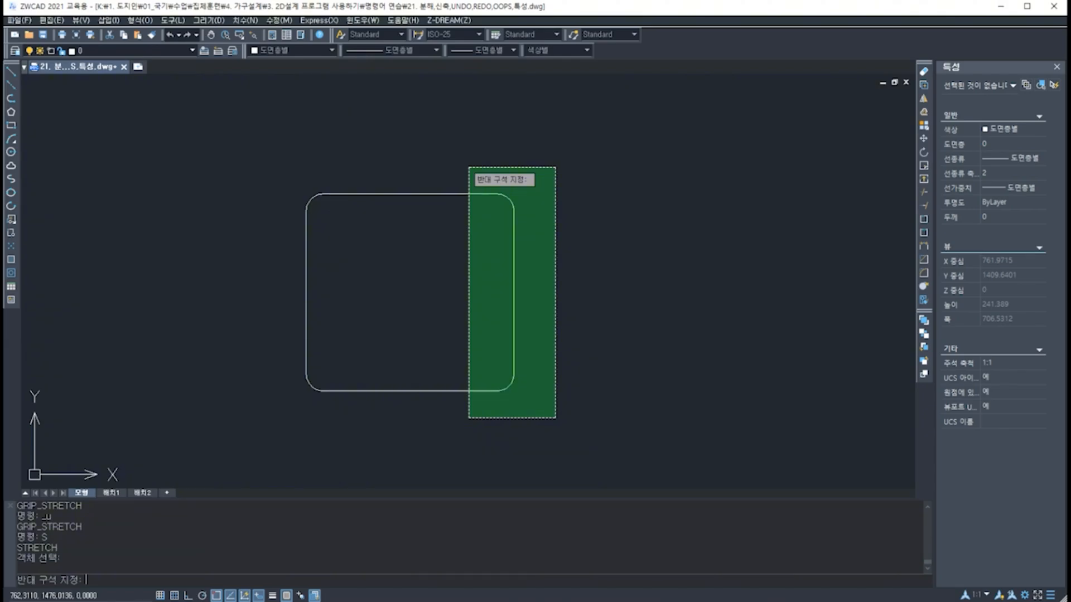
click(469, 168)
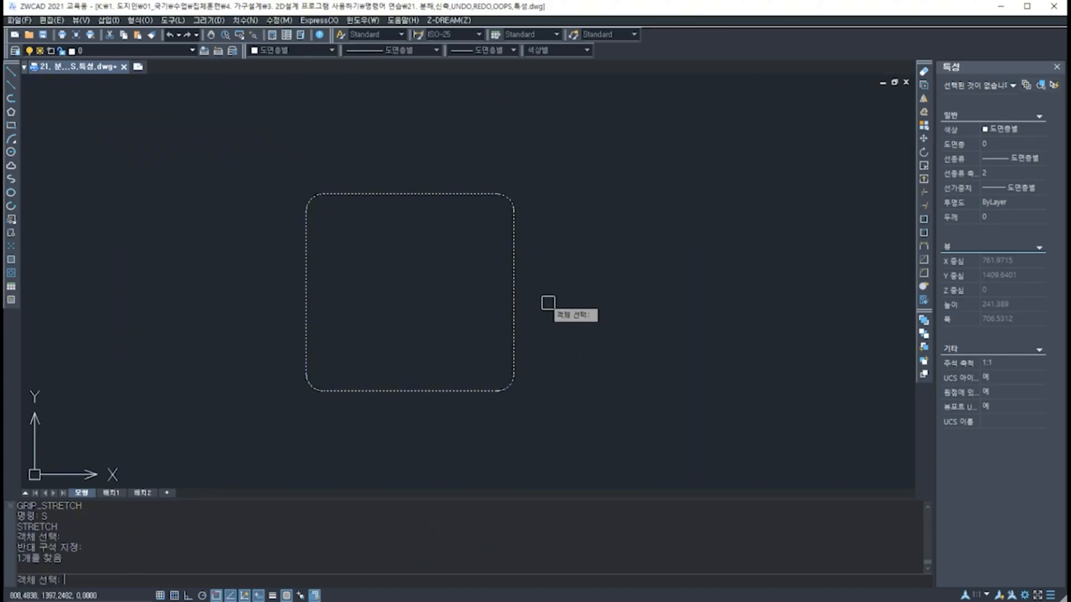
key(Return)
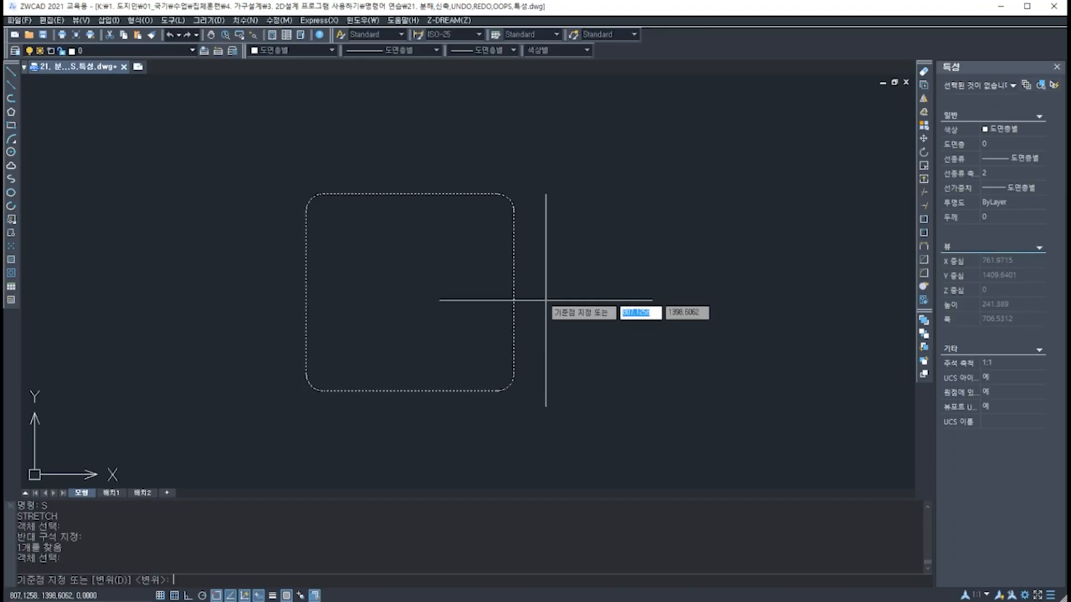
click(514, 295)
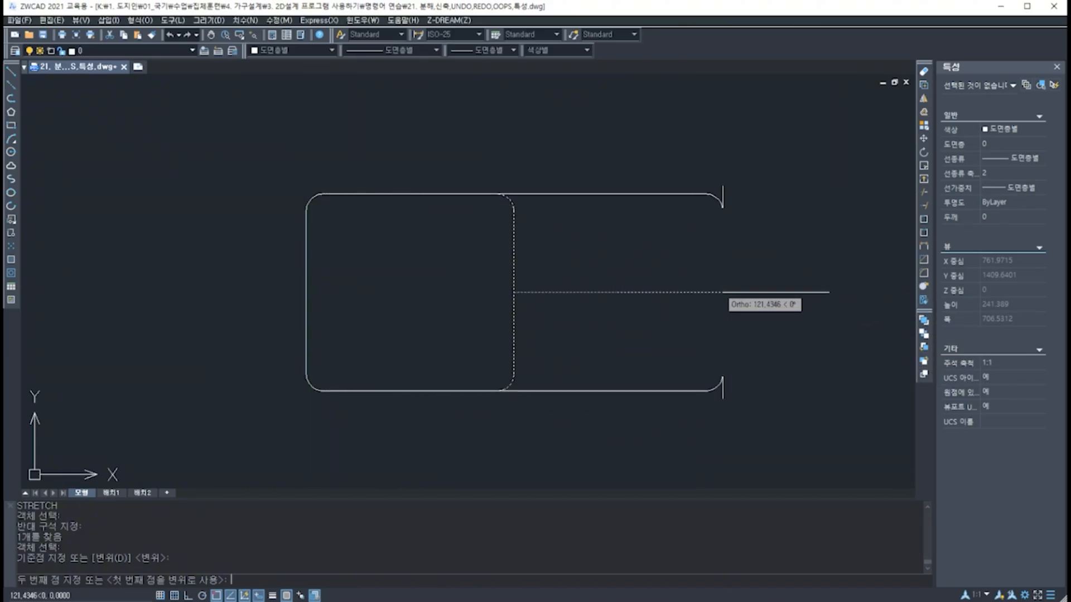
click(721, 292)
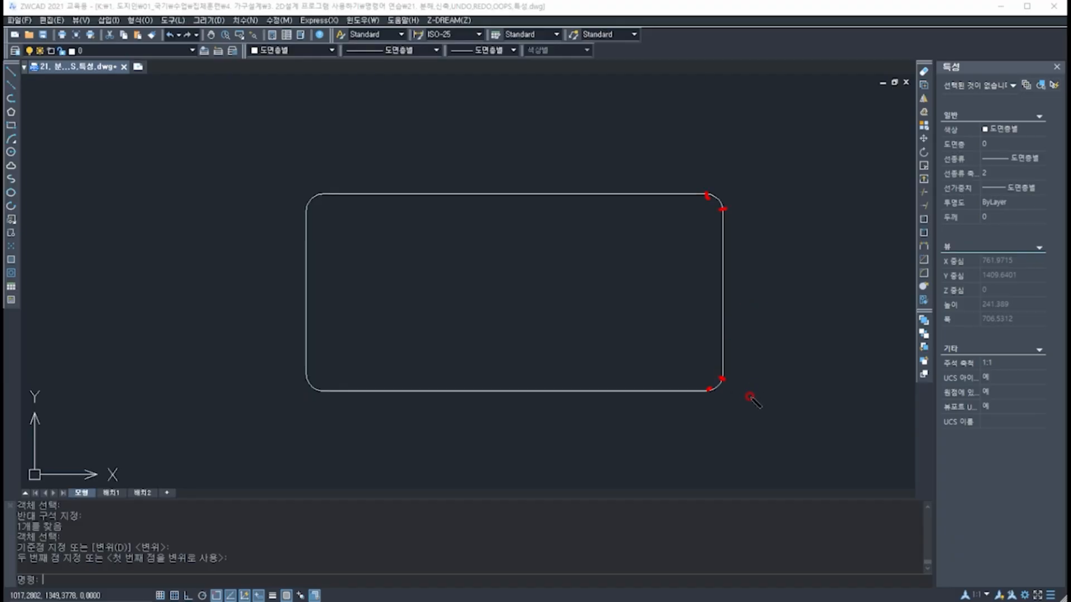
drag(764, 384, 676, 154)
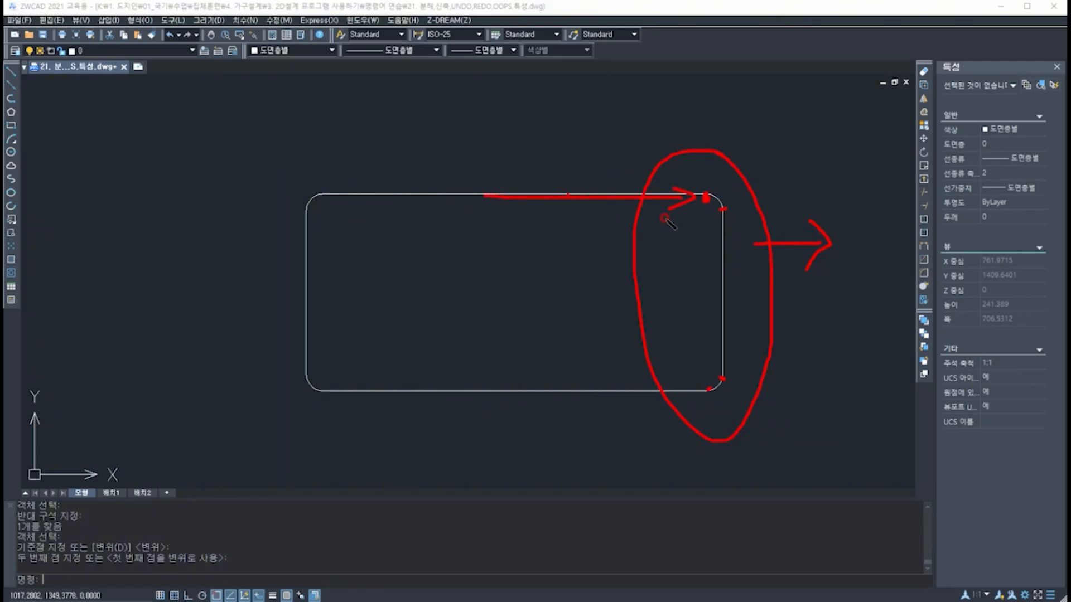
key(Escape)
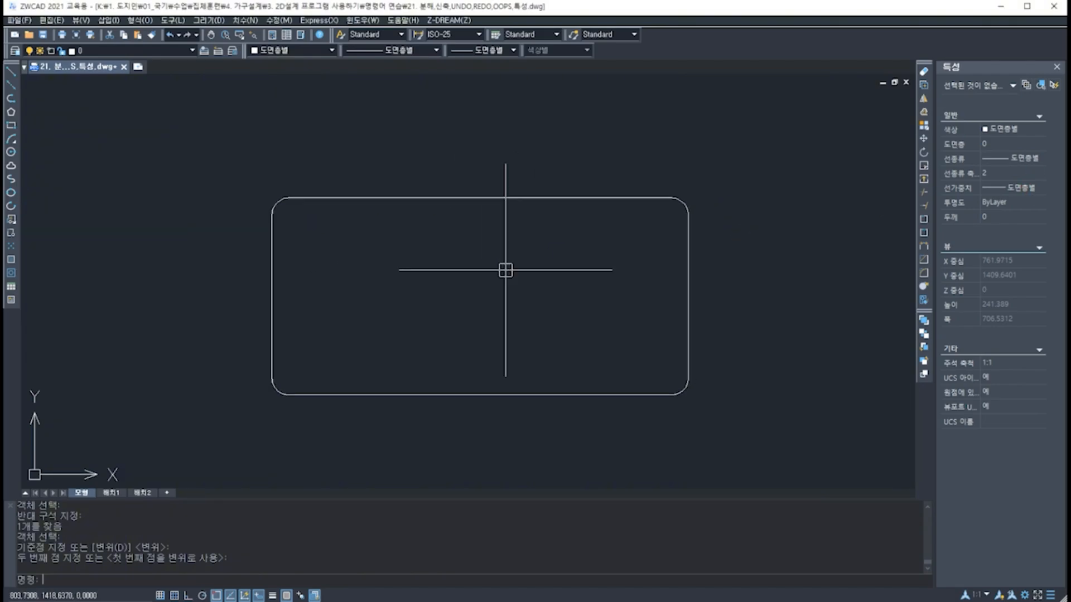
Step: Draw a smaller sharp-cornered rectangle inside the rounded rectangle
text(REC)
key(Return)
click(378, 360)
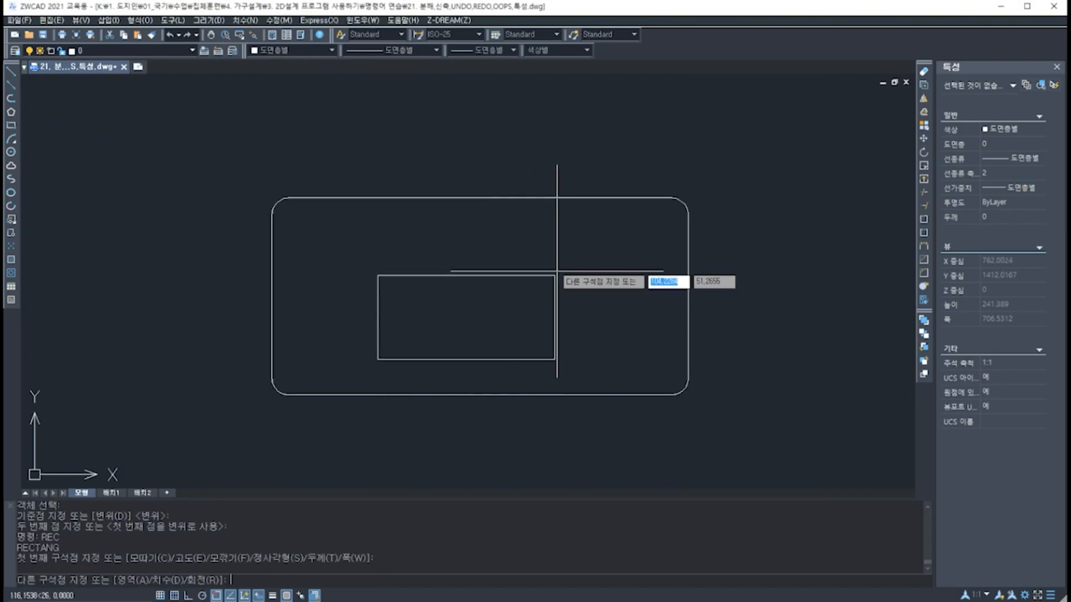
click(578, 241)
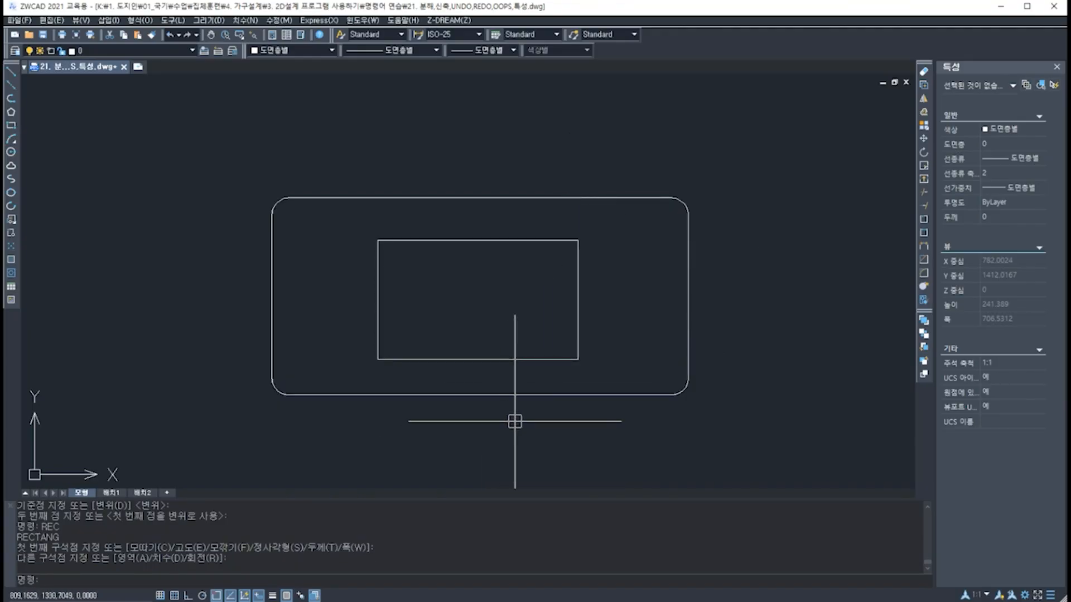
Step: Stretch the right sides of both the rounded and the inner rectangle together about 76 units to the right
text(s)
key(Return)
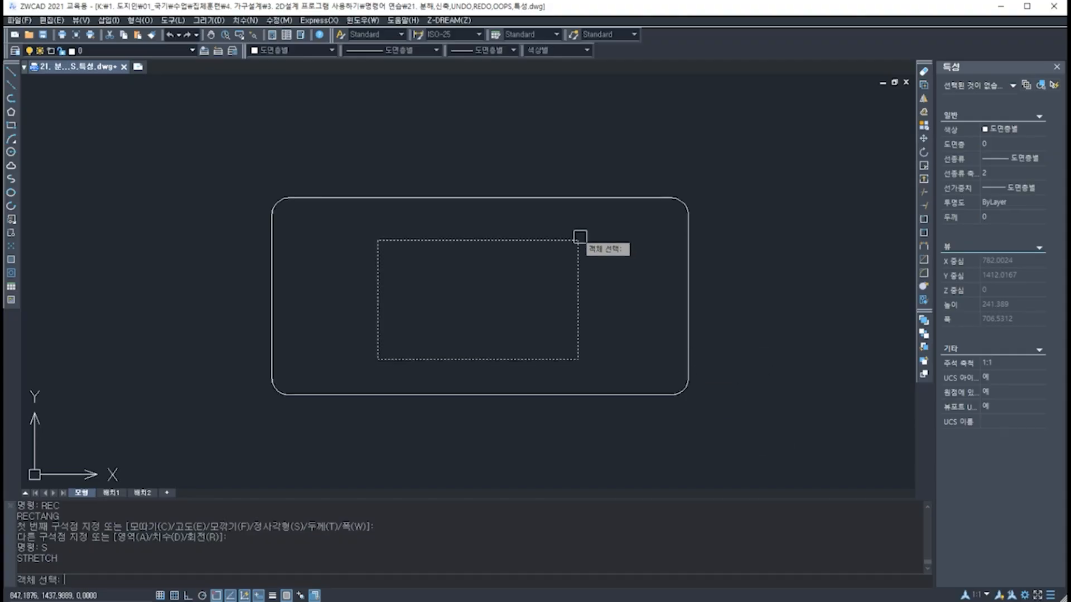
click(745, 438)
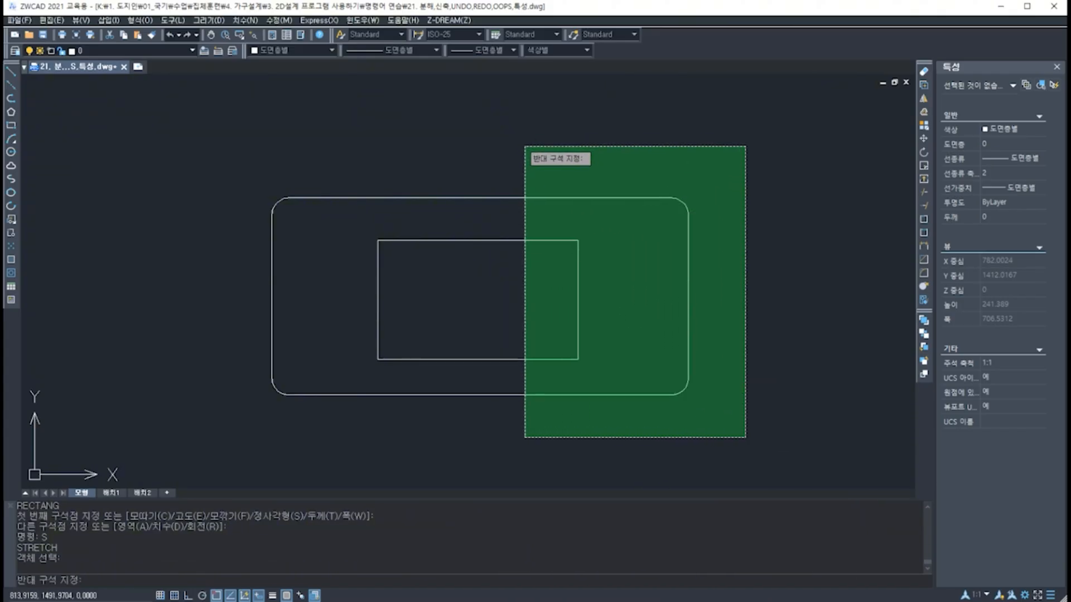
click(516, 142)
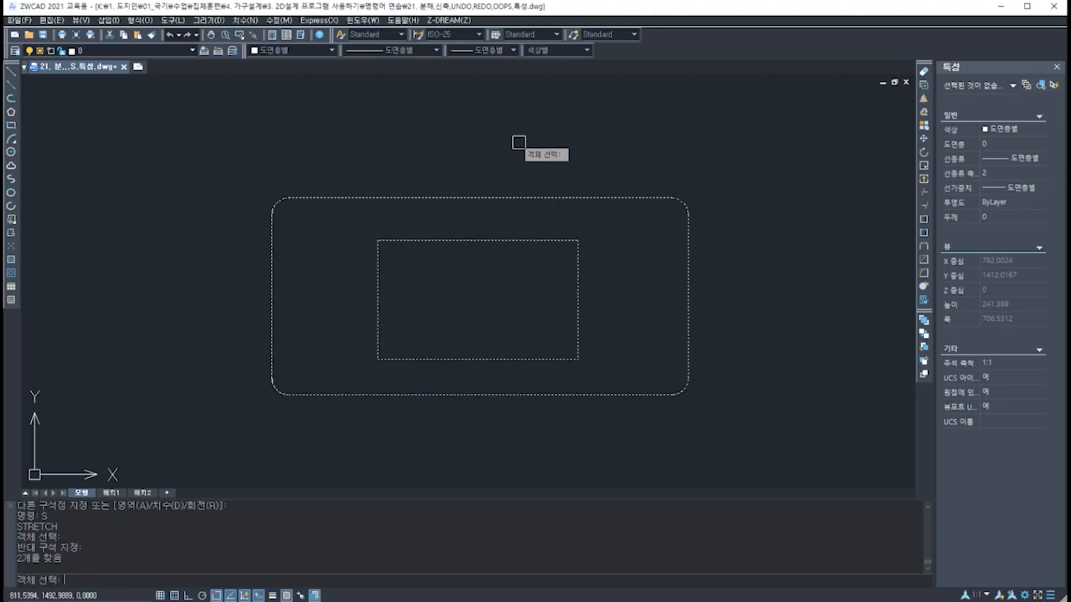
key(Return)
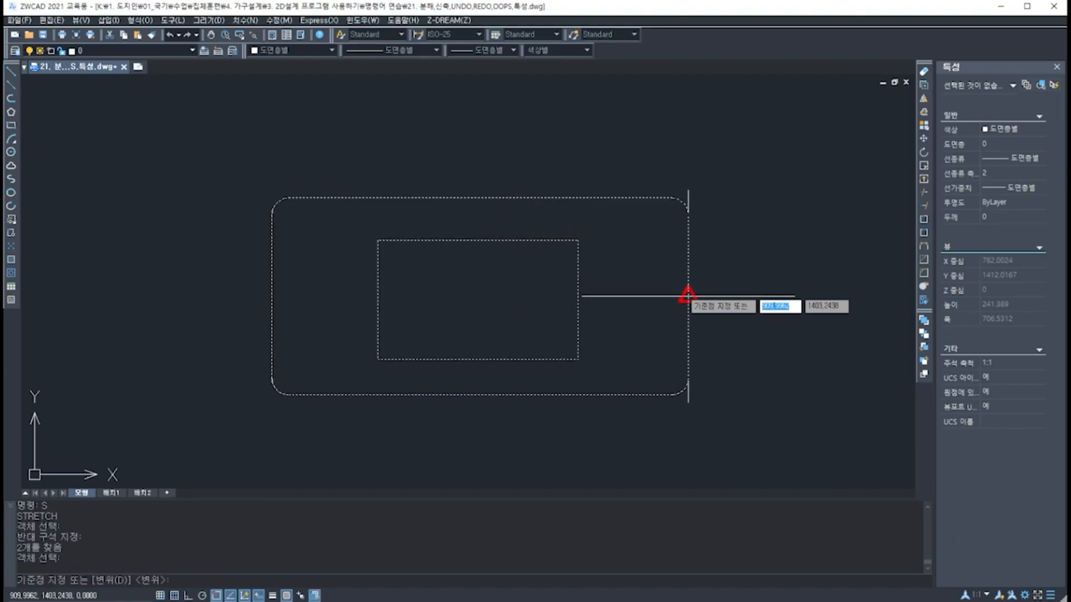
click(689, 296)
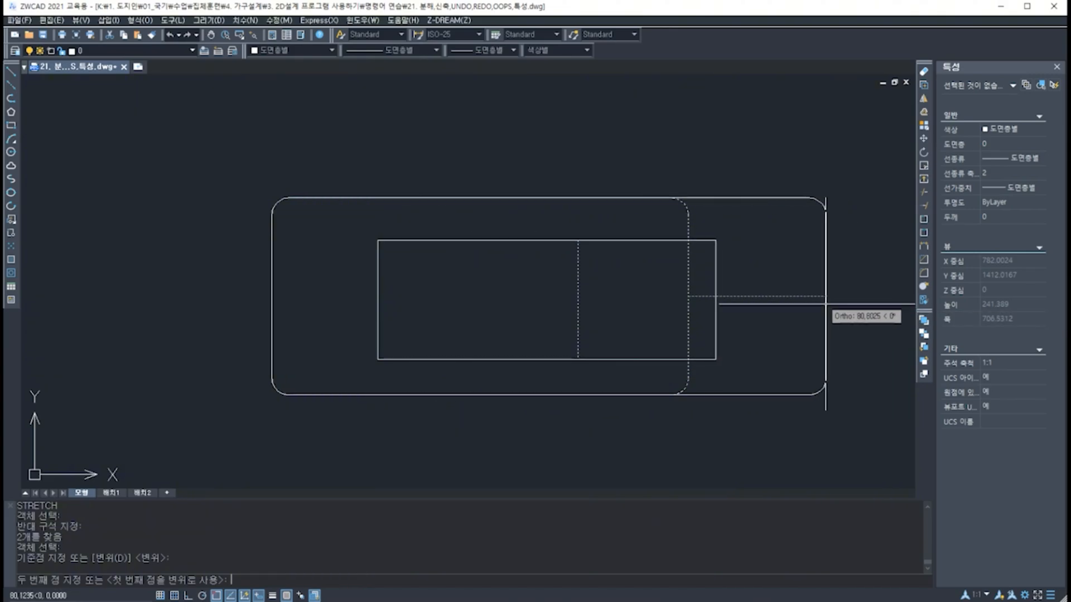
click(820, 306)
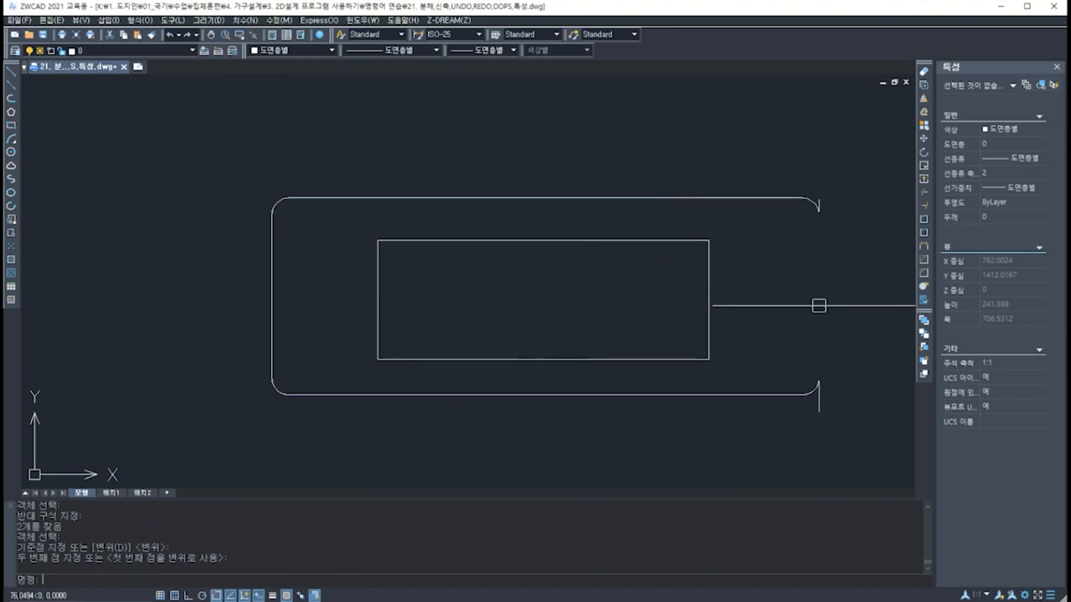
middle_drag(846, 325, 734, 321)
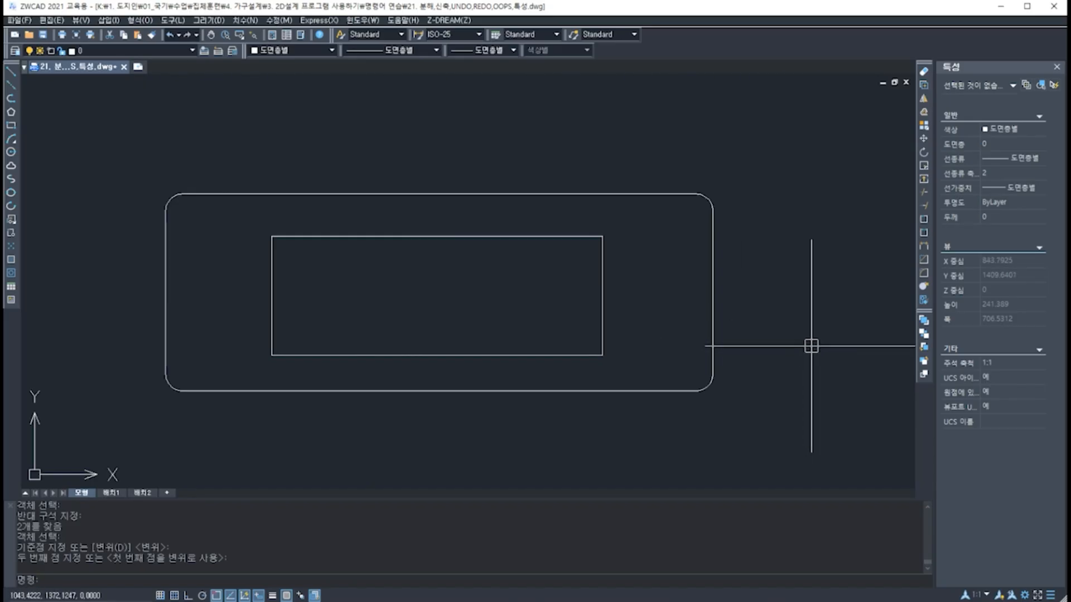
Step: Stretch only the outer rounded rectangle's right side farther to the right, leaving the inner rectangle out of the selection
key(Return)
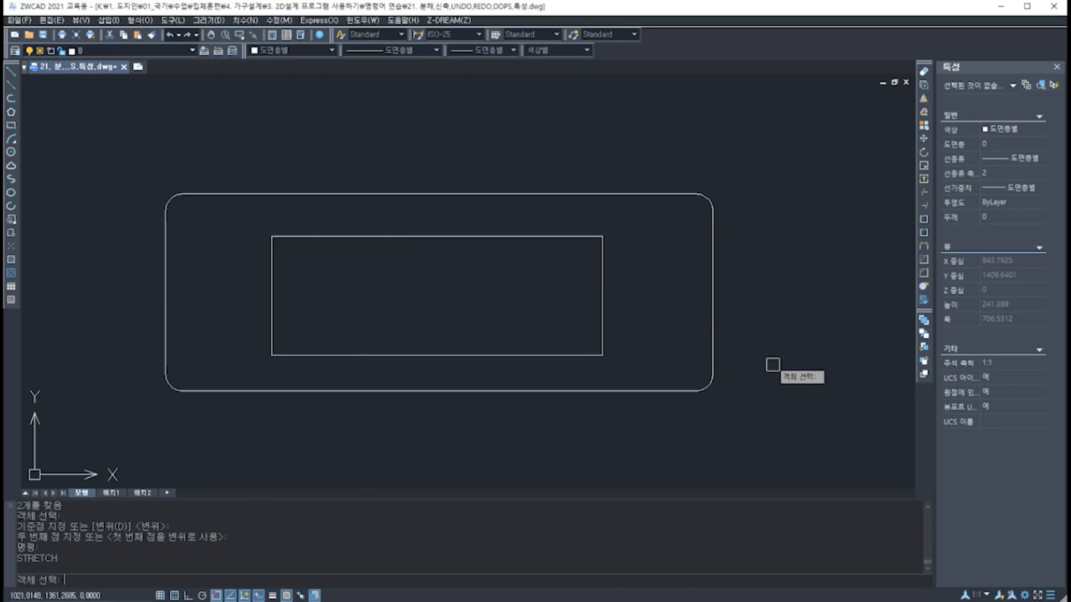
click(777, 430)
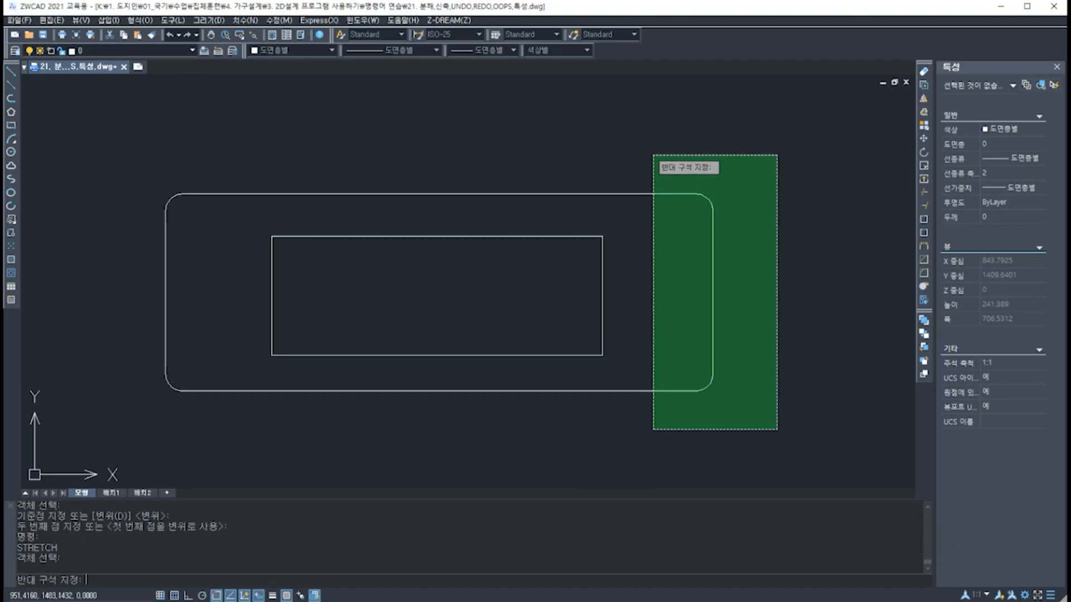
click(653, 155)
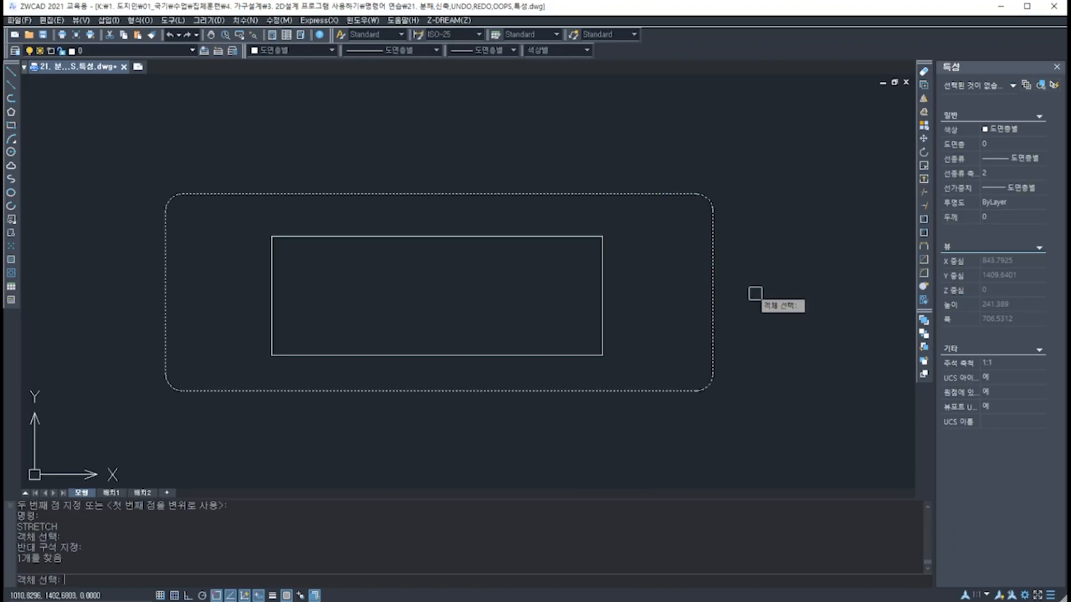
key(Return)
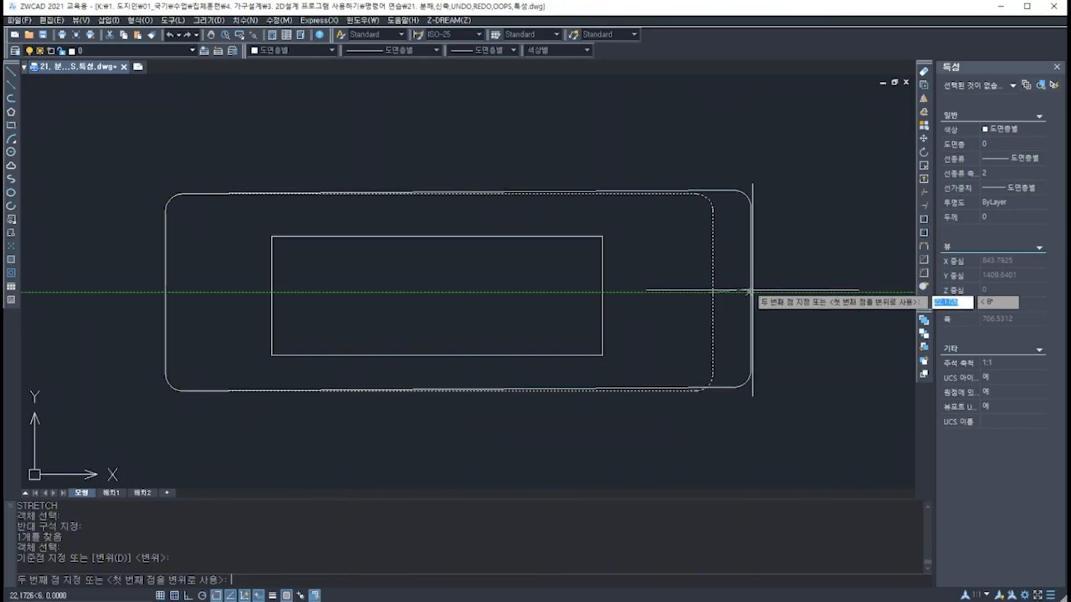
click(777, 309)
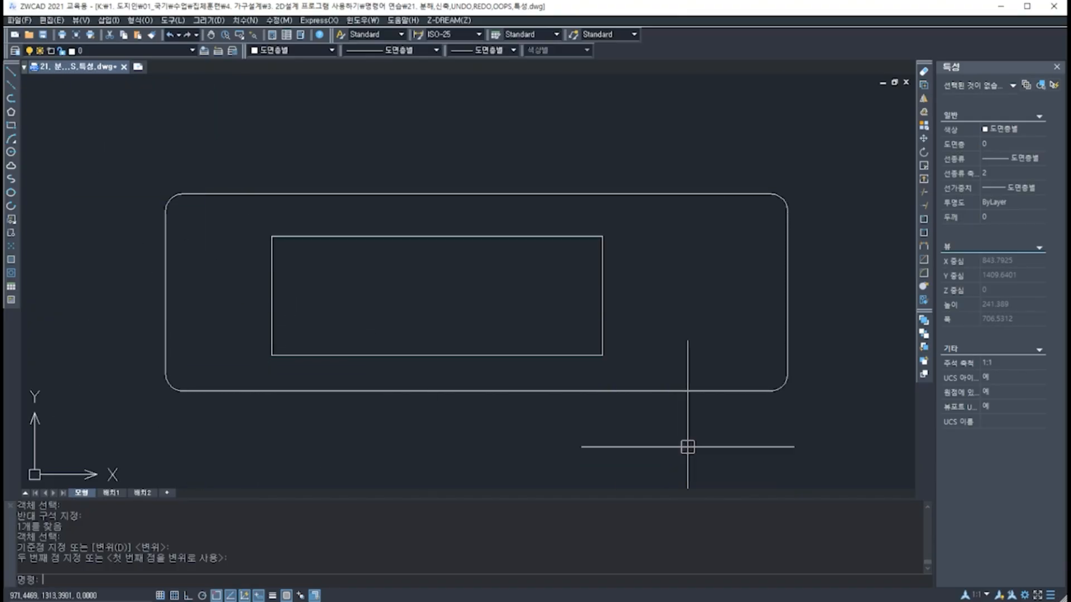
Step: Stretch the outer rounded rectangle's right side about 49 units to the right, moving the entire inner rectangle along with it
text(s)
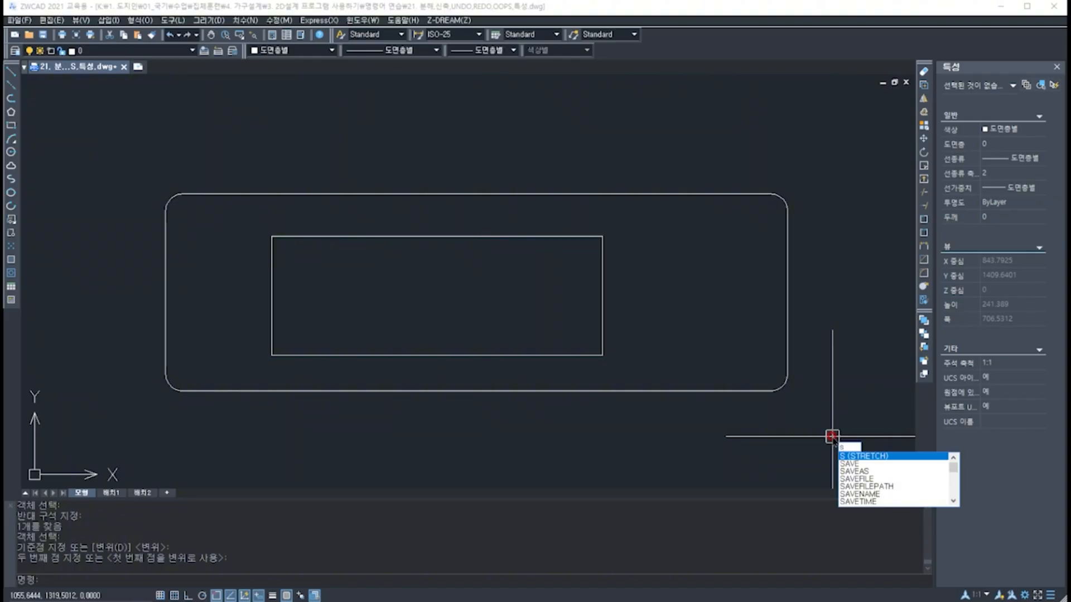
key(Return)
click(815, 415)
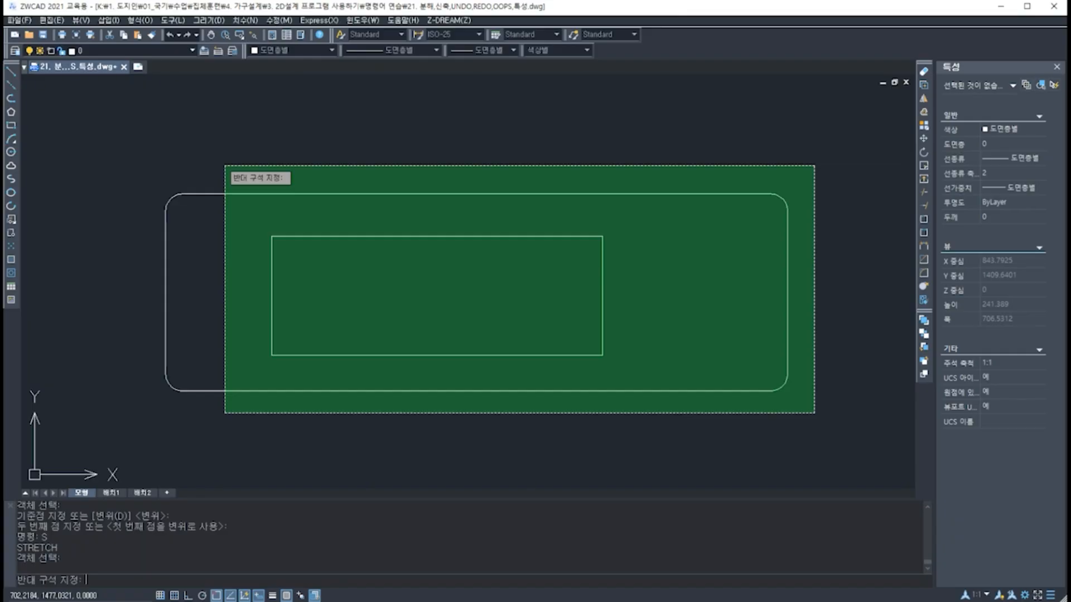
click(225, 166)
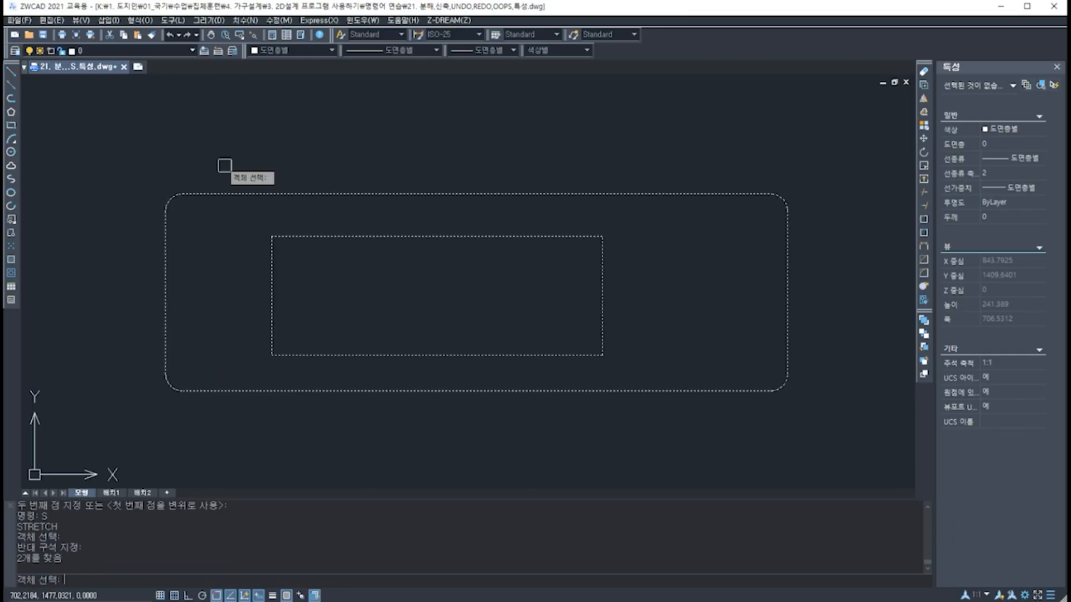
key(Return)
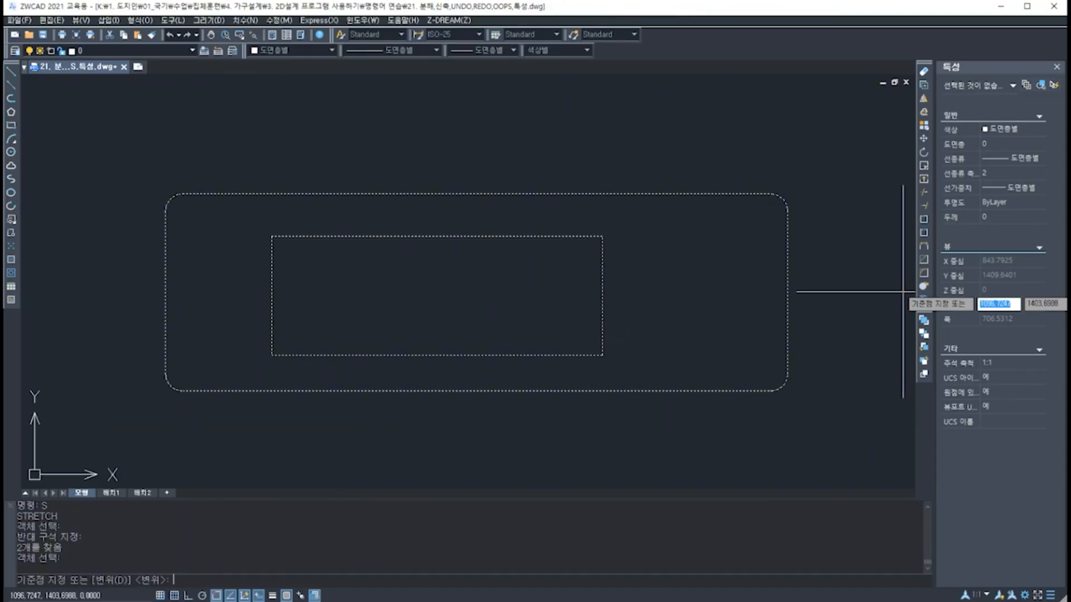
click(787, 291)
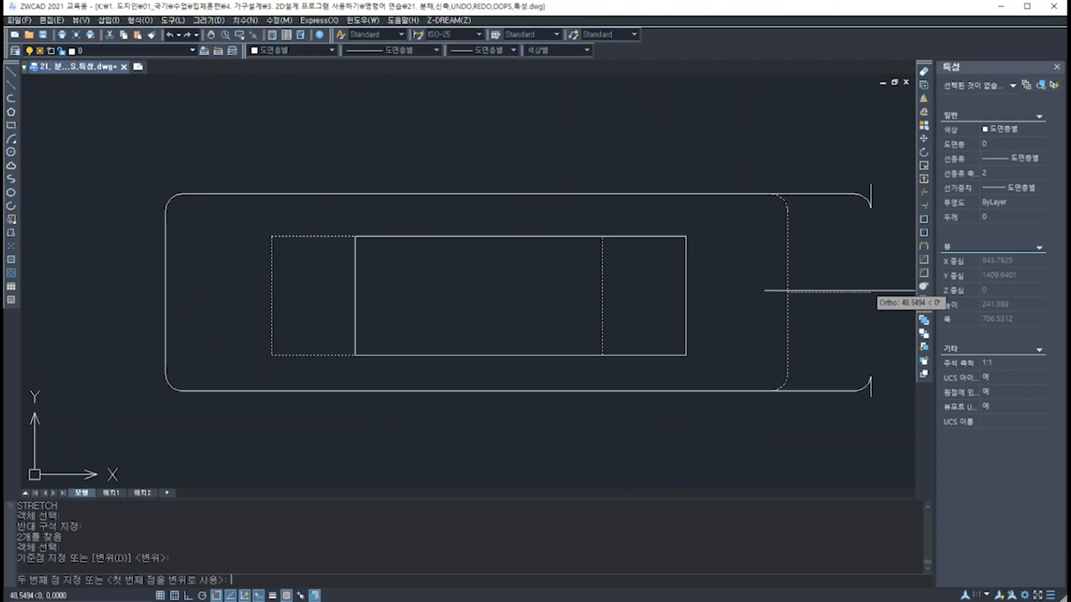
click(871, 290)
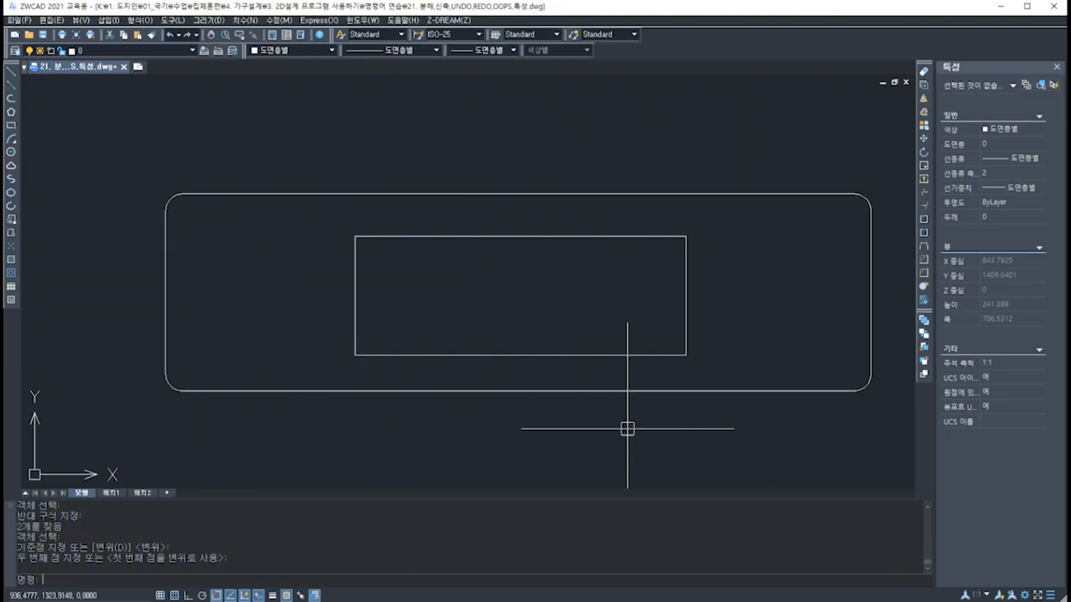
Step: Select the notched polygon and the square below it to check whether each is a single object
scroll(636, 385, down, 5)
mouse_move(626, 435)
middle_down()
mouse_move(639, 244)
mouse_move(603, 110)
middle_up()
scroll(413, 304, up, 4)
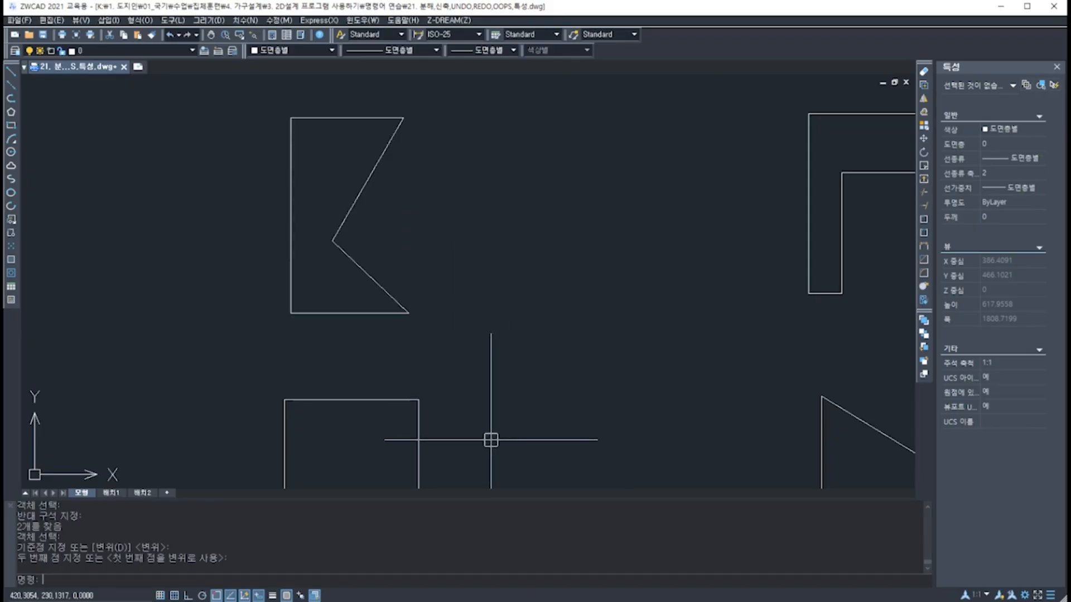
middle_drag(491, 440, 442, 325)
click(397, 282)
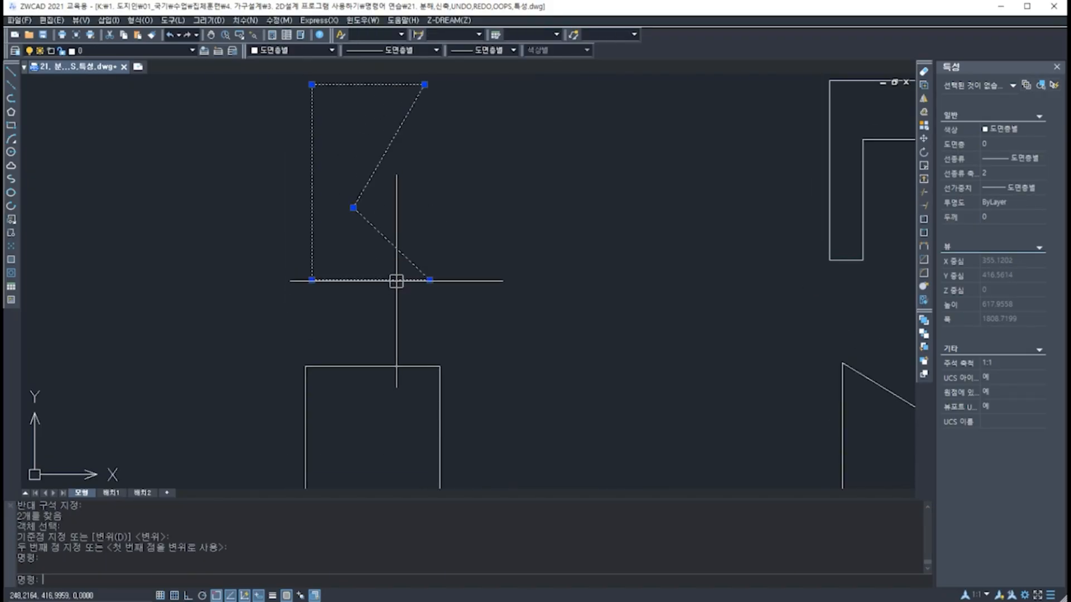
click(406, 366)
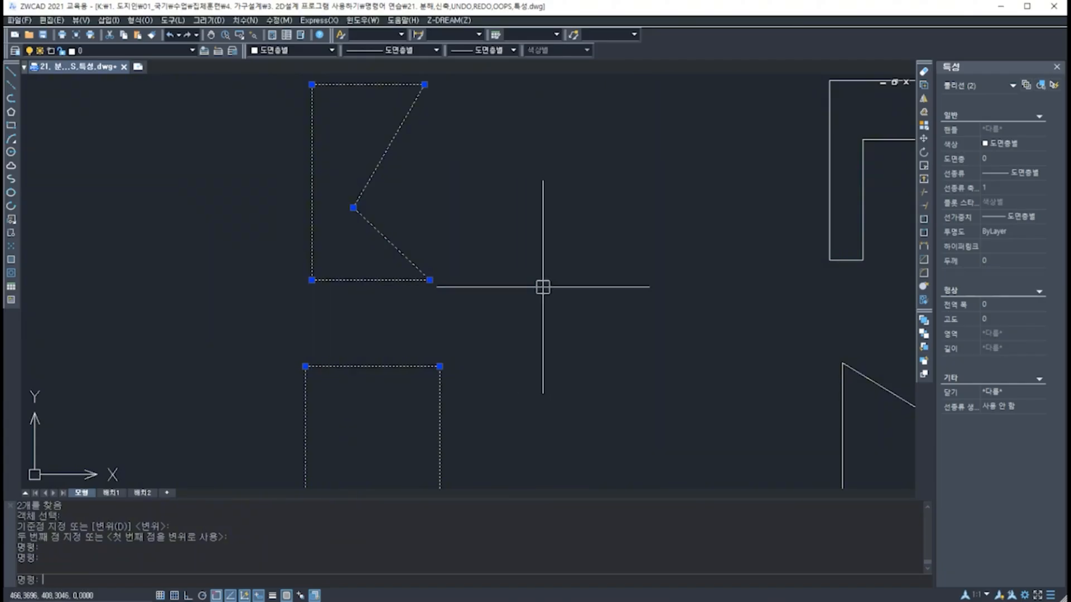
key(Escape)
Step: Explode the notched polygon into separate lines
middle_drag(515, 259, 597, 313)
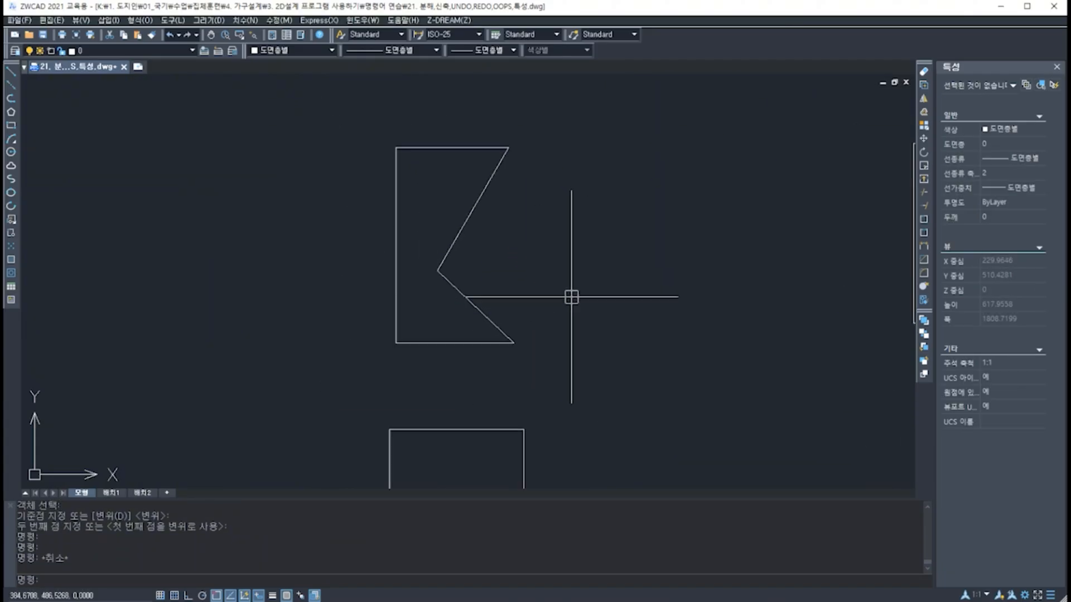
text(x)
key(Return)
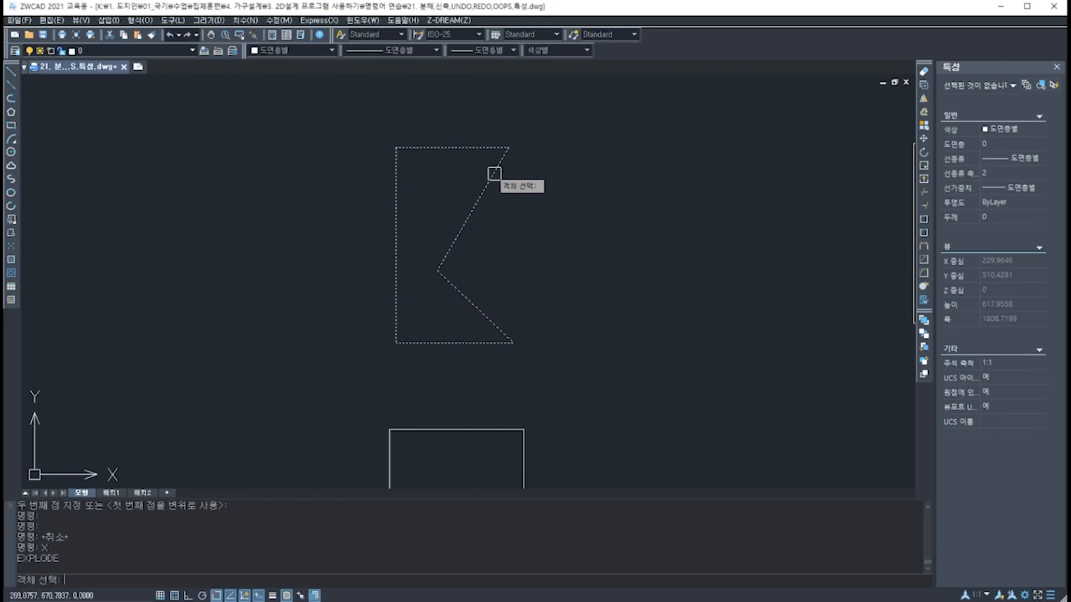
key(Return)
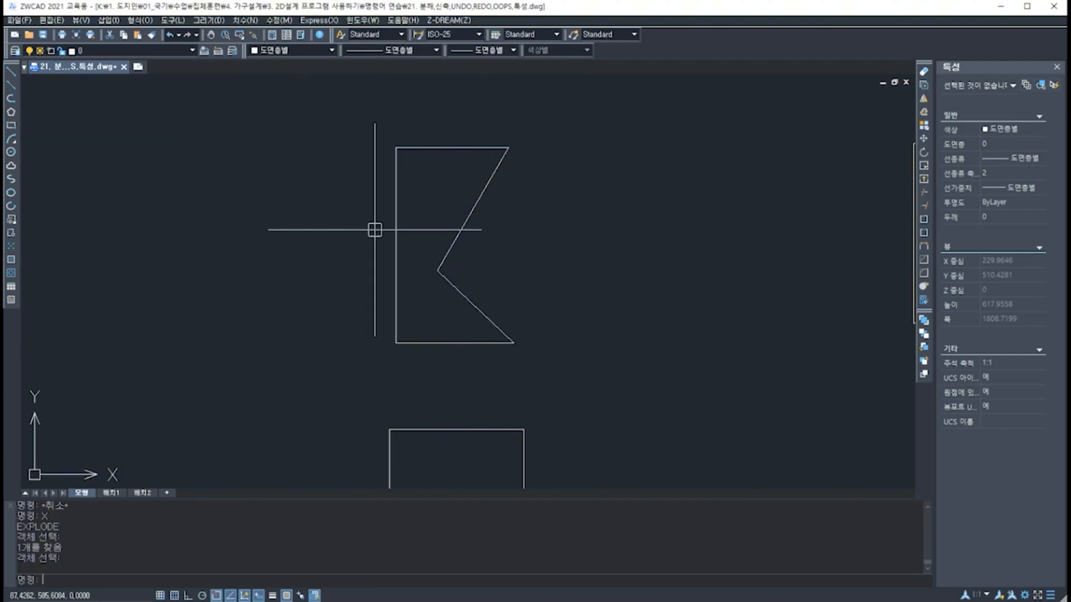
Step: Check the exploded notched shape by selecting its left edge and upper diagonal edge individually, and clear the selection
click(396, 230)
click(473, 208)
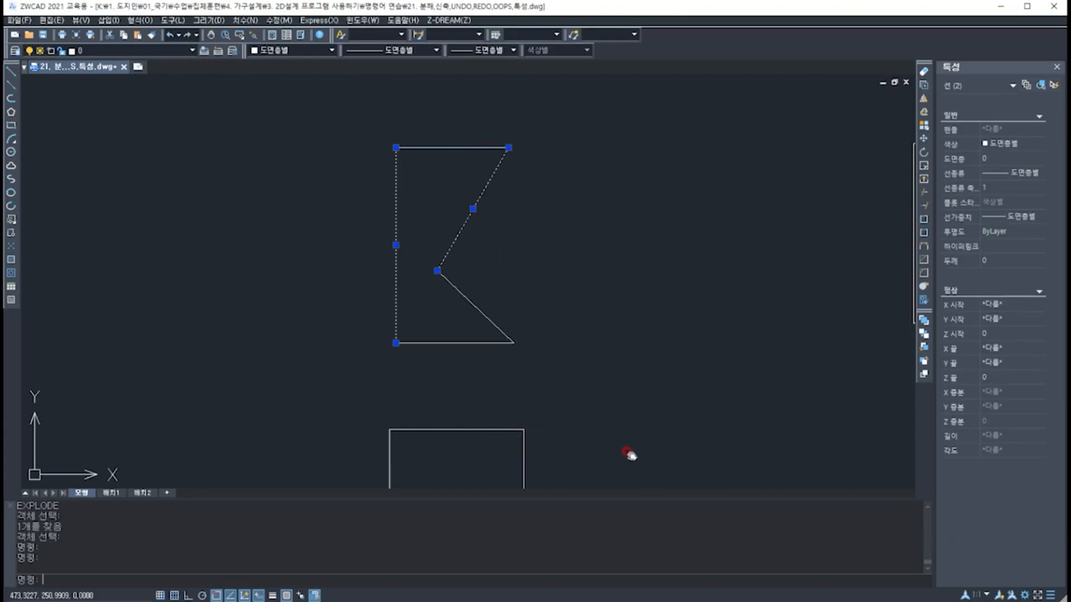
middle_drag(629, 454, 595, 296)
click(490, 366)
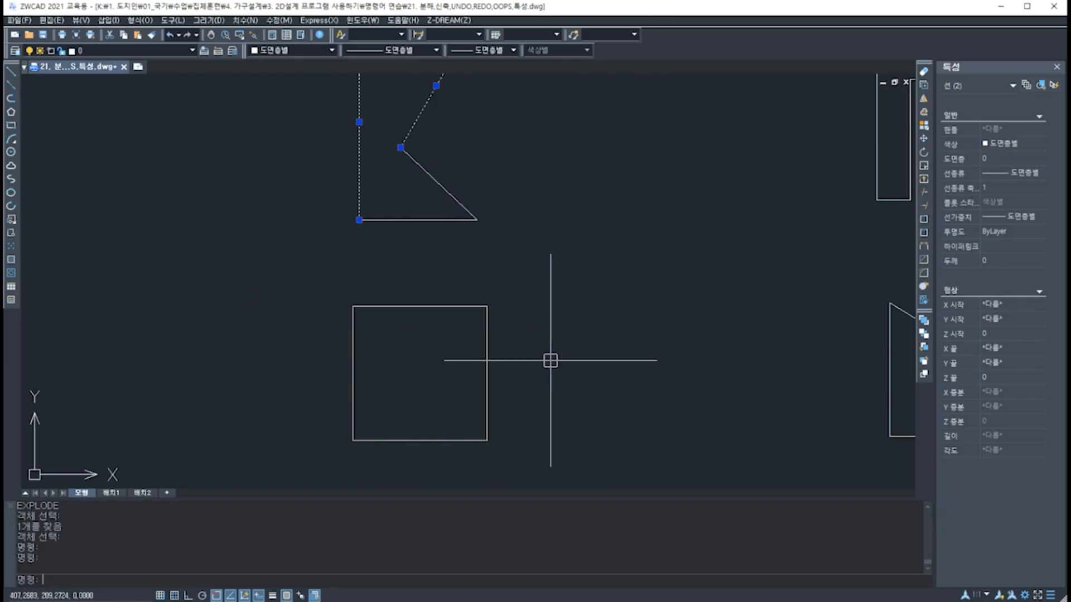
middle_drag(550, 361, 567, 305)
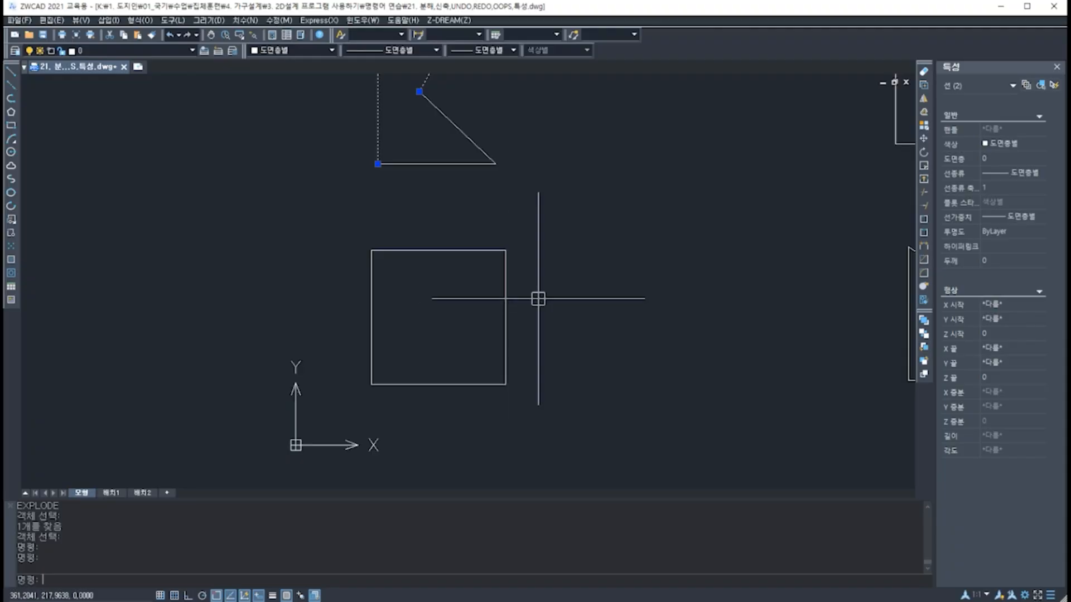
key(Escape)
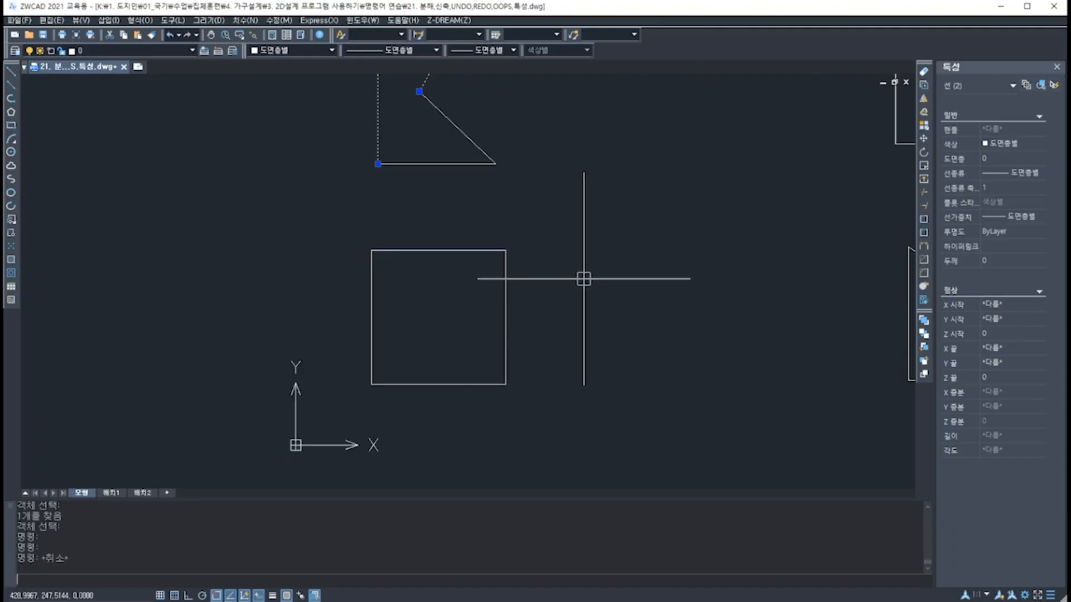
key(Escape)
key(Escape)
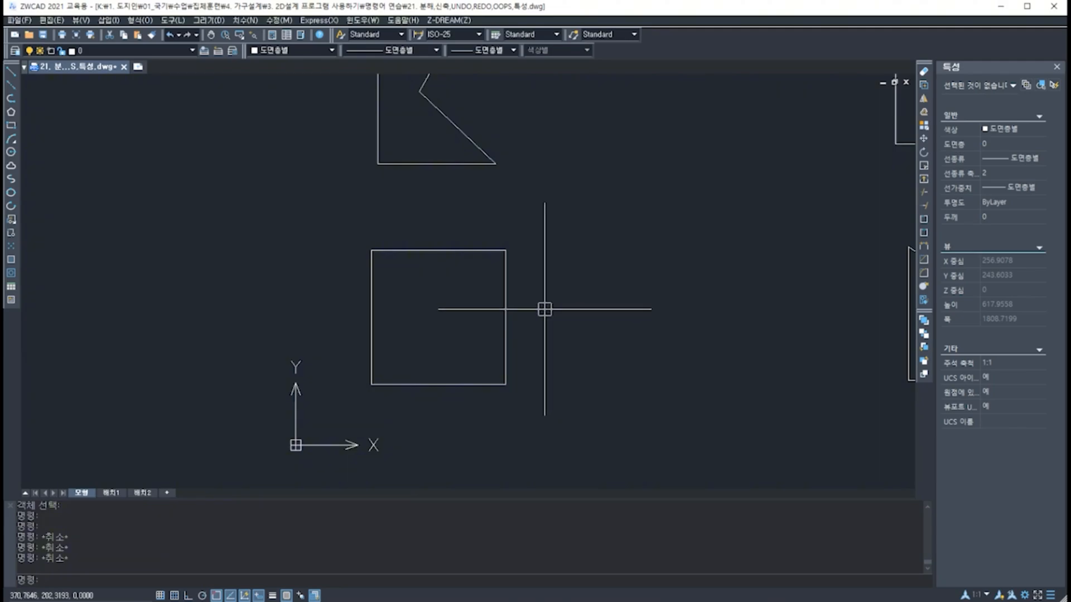
Step: Explode the square below the notched shape into separate lines
click(508, 309)
text(x)
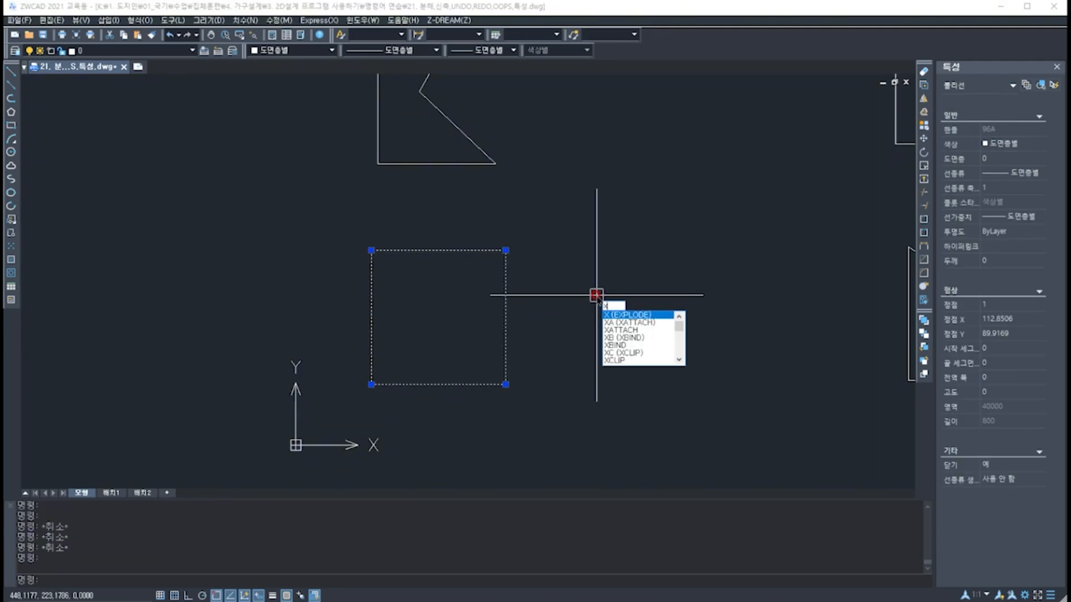
key(Return)
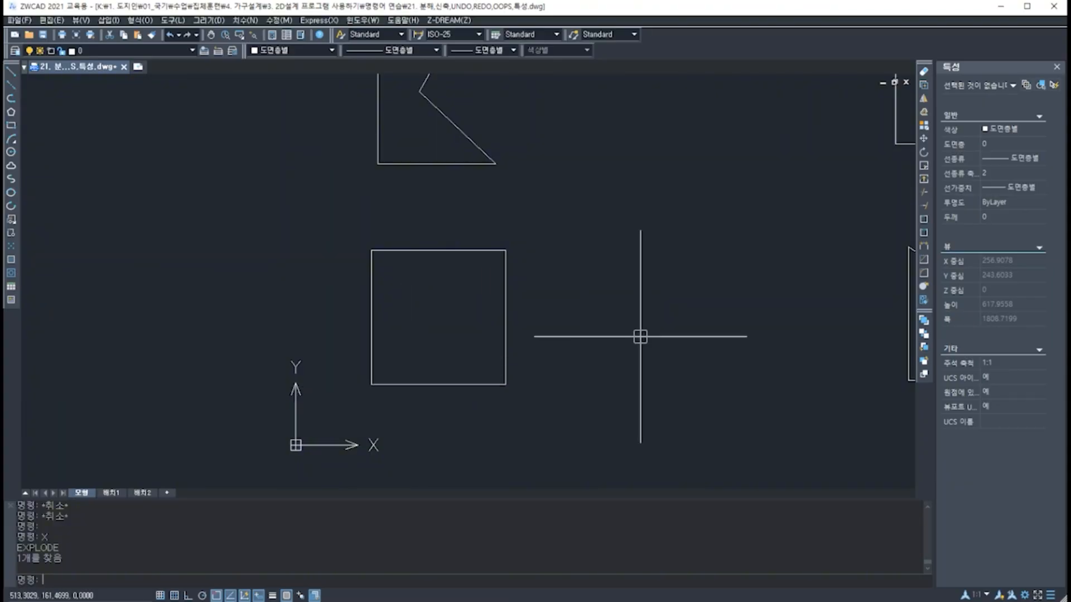
Step: Draw a six-sided polygon to the right of the square, inscribed in a circle of radius 100
middle_drag(641, 320, 604, 340)
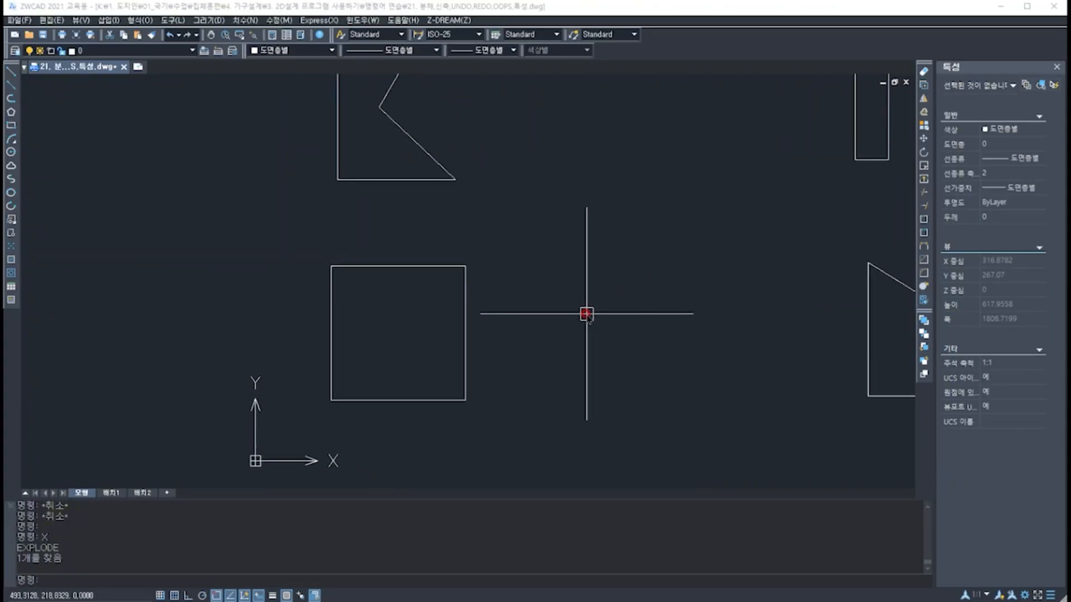
text(pol)
key(Return)
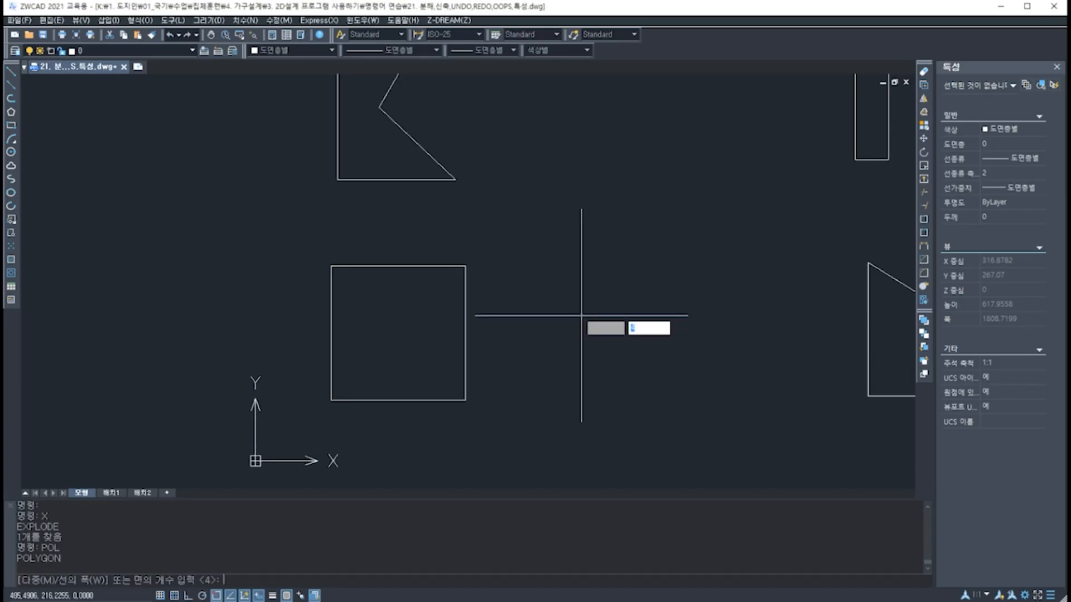
text(6)
key(Return)
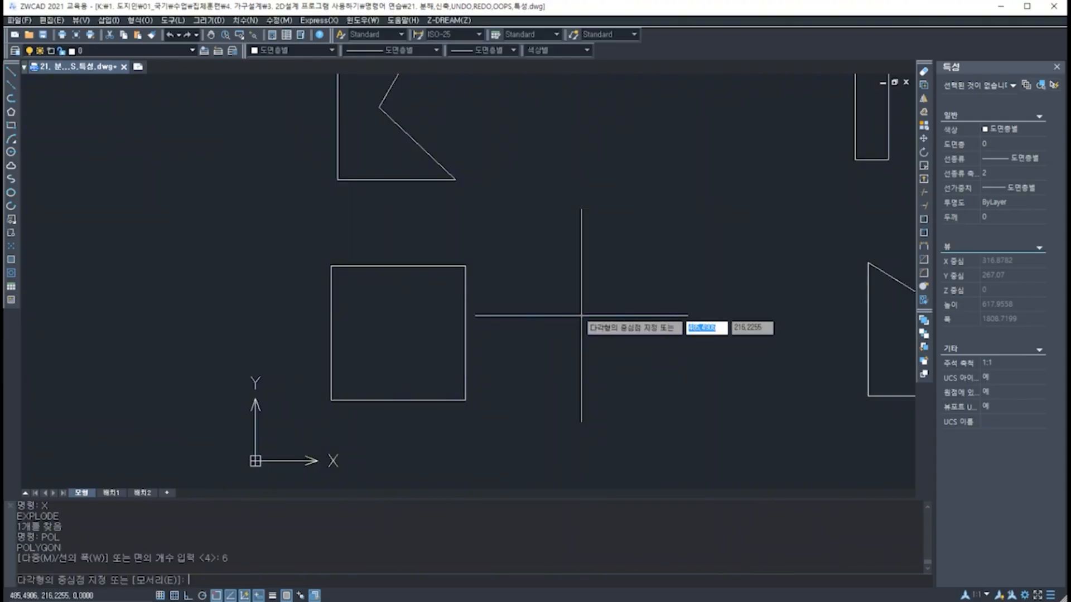
click(600, 334)
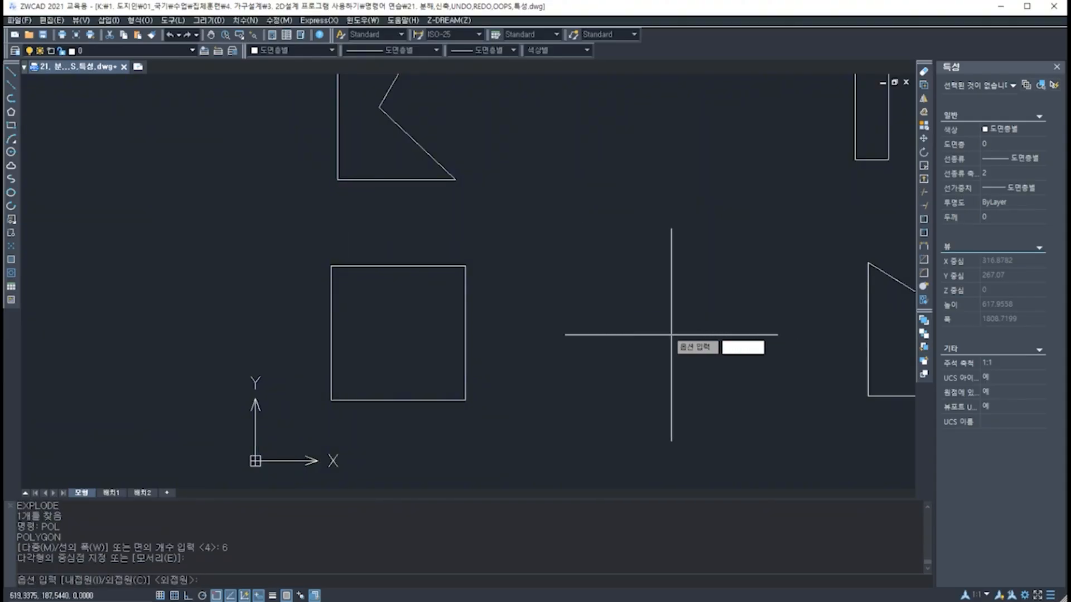
text(i)
key(Return)
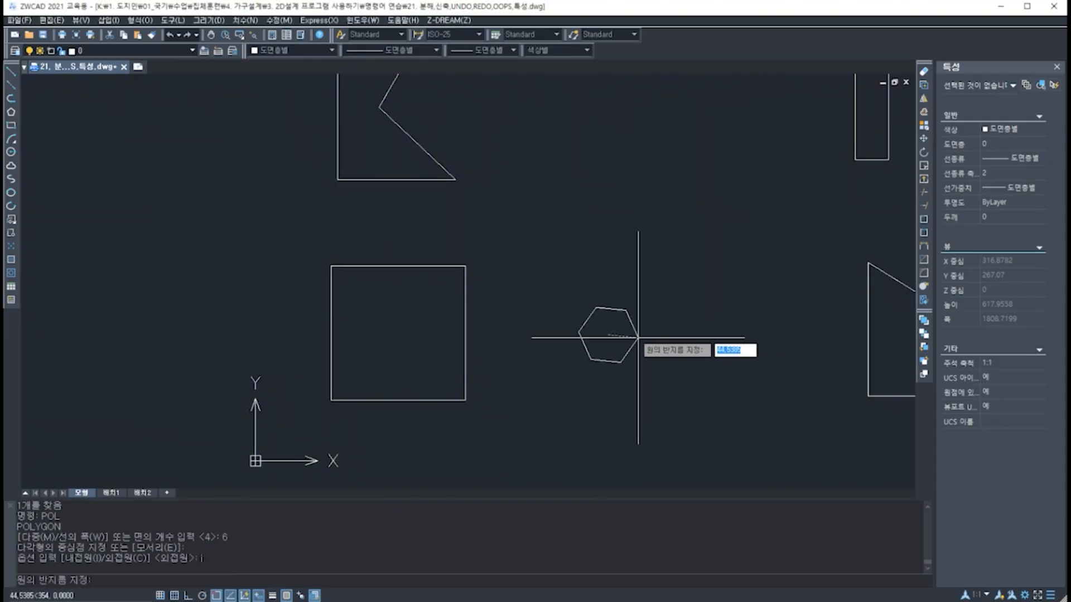
text(1)
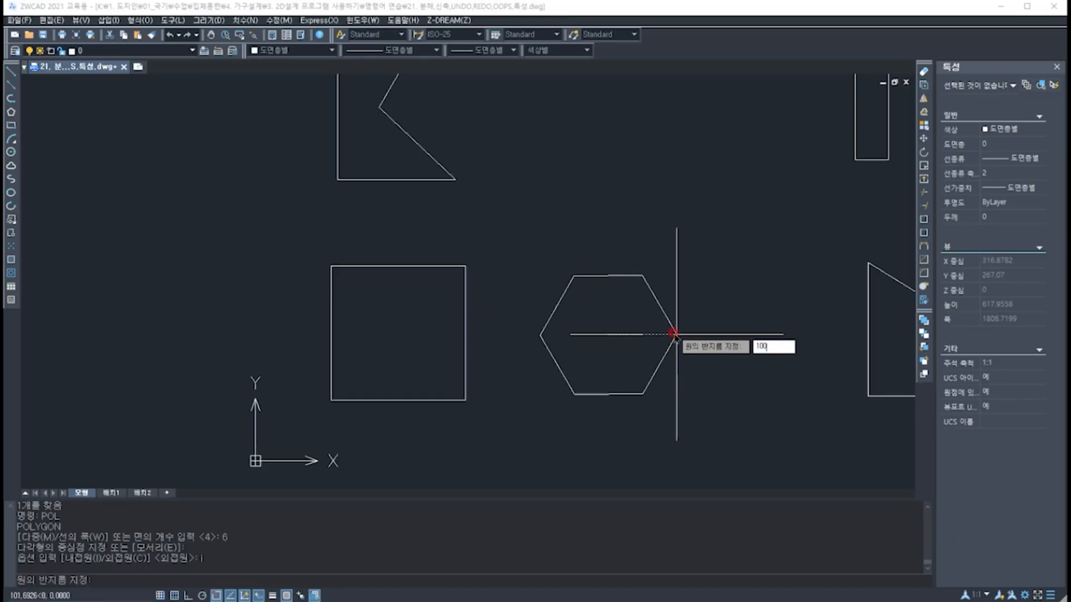
text(00)
key(Return)
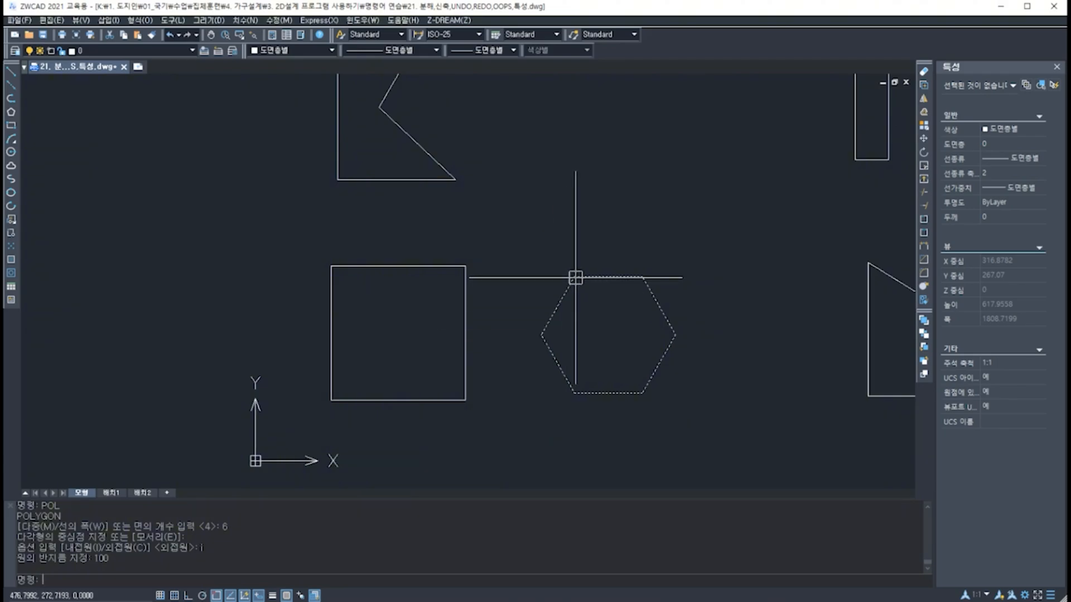
Step: Explode the hexagon into separate lines and check its top and upper-left edges by selecting them individually
click(607, 275)
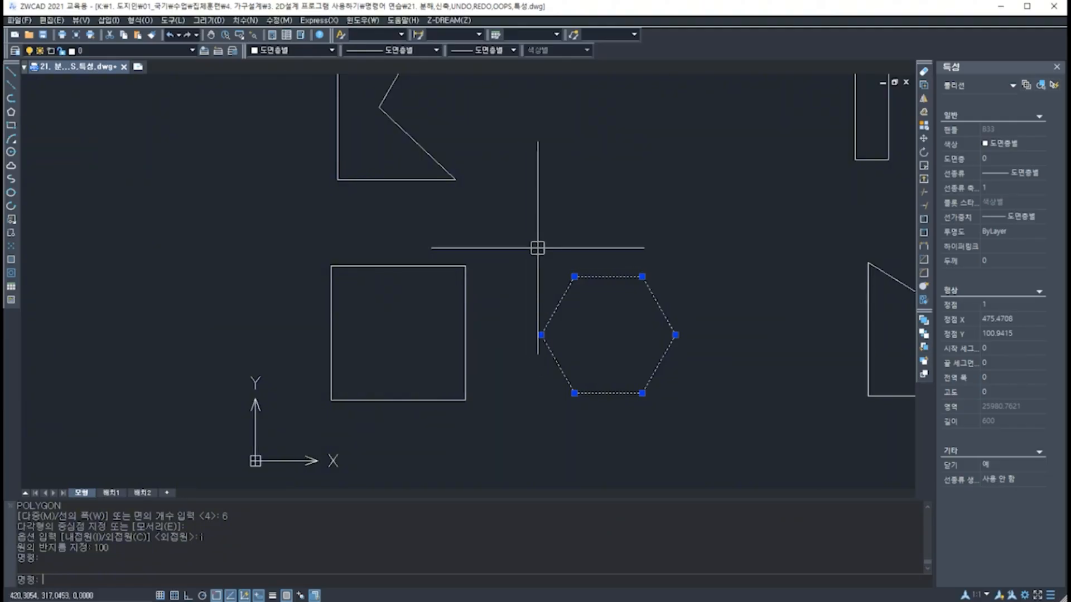
key(Escape)
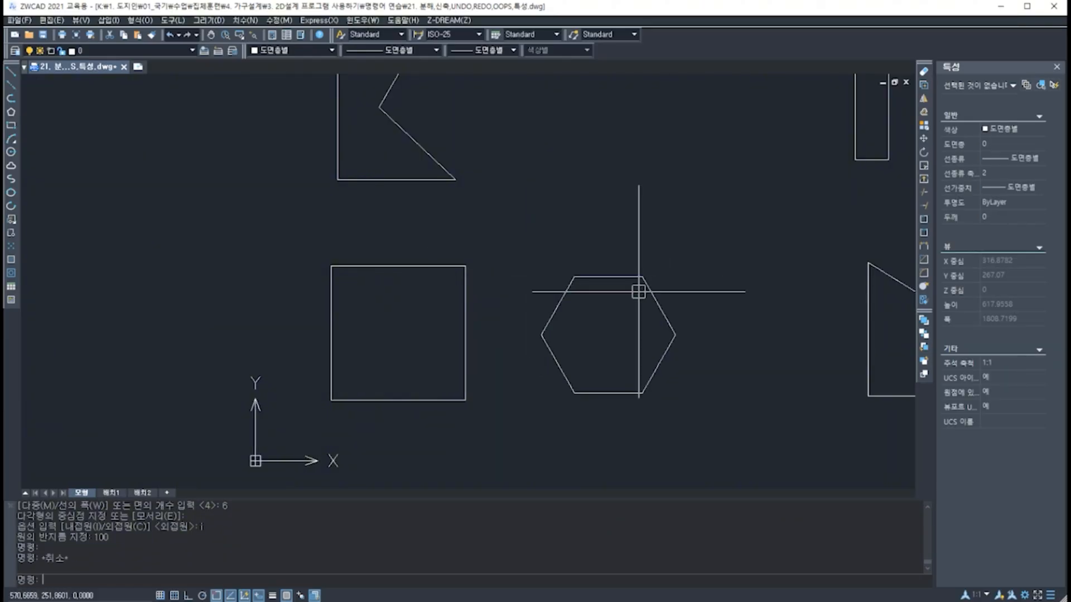
click(628, 277)
text(x)
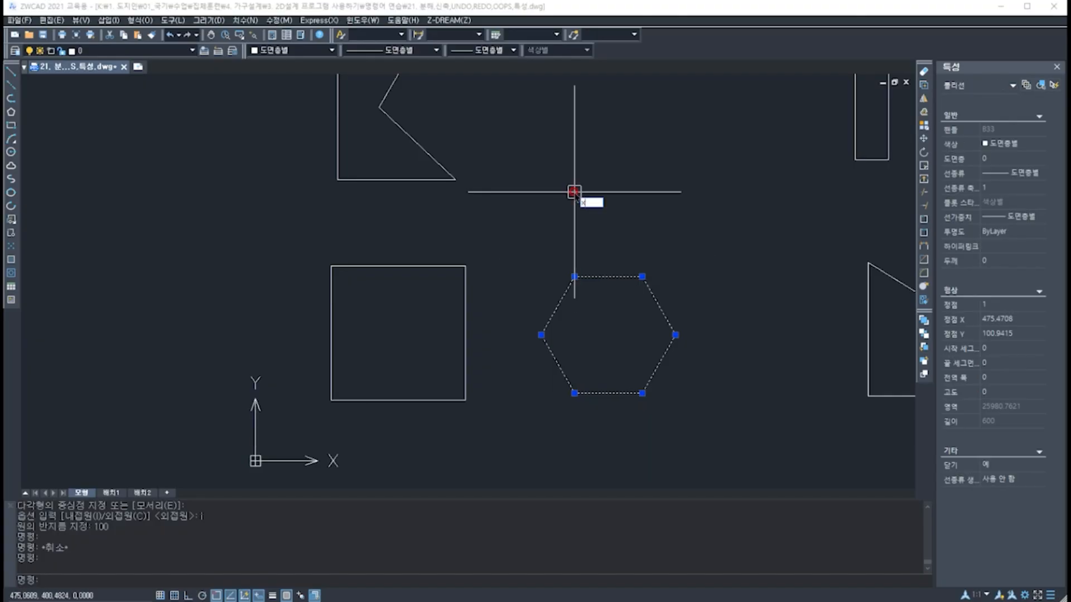
key(Return)
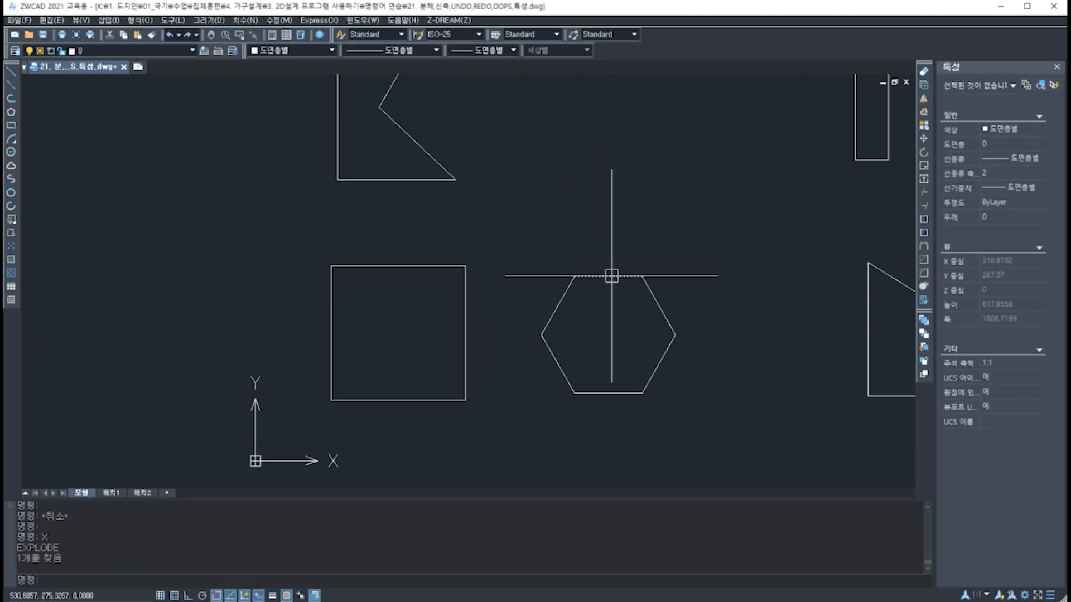
click(609, 276)
click(557, 304)
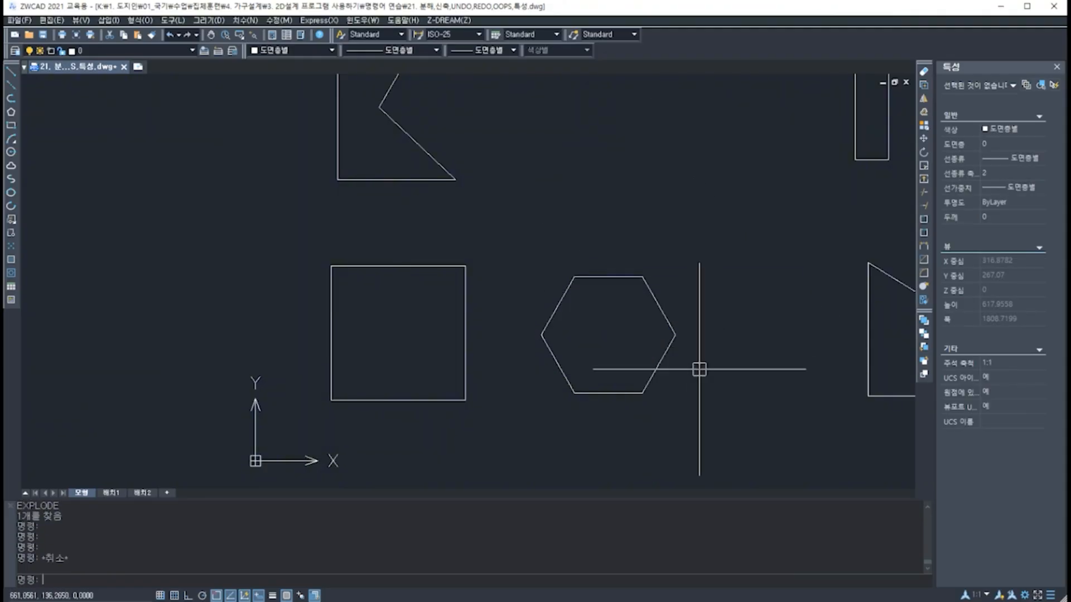
Step: Try stretching only the outer right edge of the inverted U shape to the right, using a crossing selection that excludes the inner edge
middle_drag(676, 296, 603, 365)
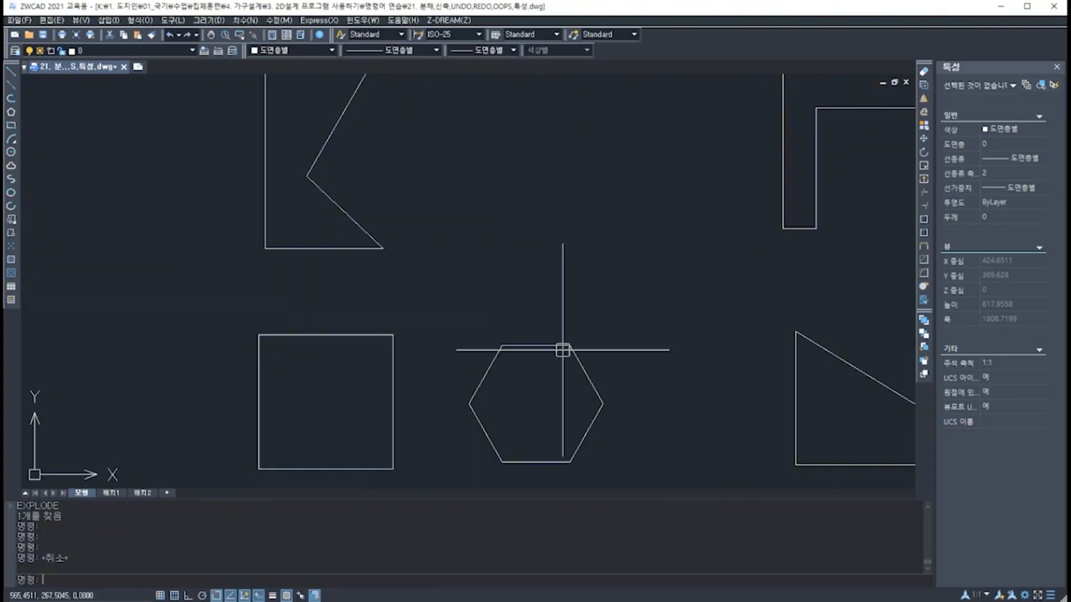
mouse_move(836, 239)
middle_down()
mouse_move(591, 282)
mouse_move(466, 276)
middle_up()
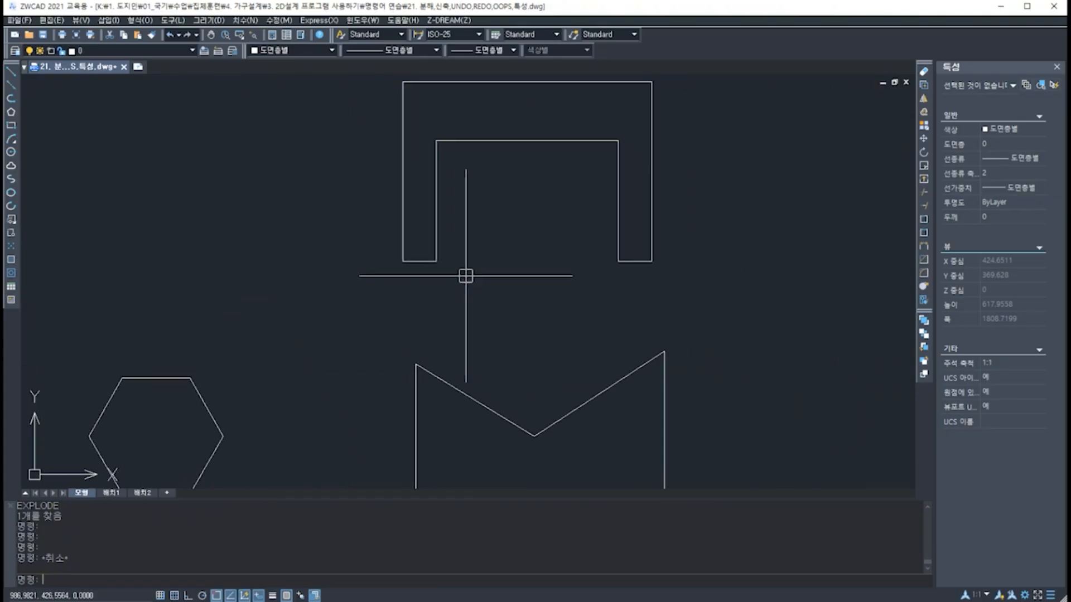
middle_drag(541, 234, 476, 343)
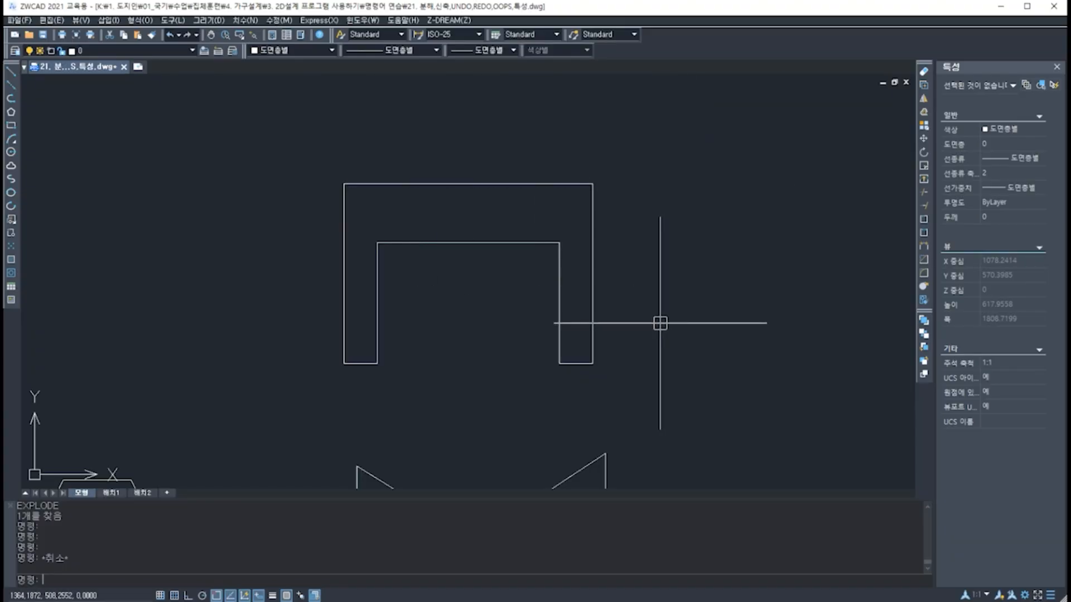
text(s)
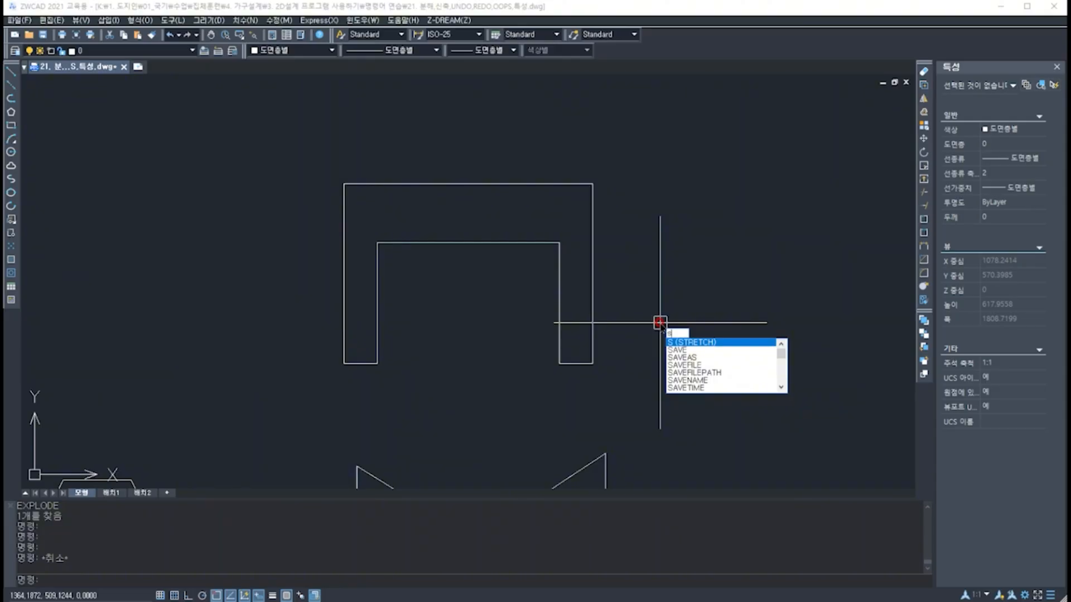
key(Return)
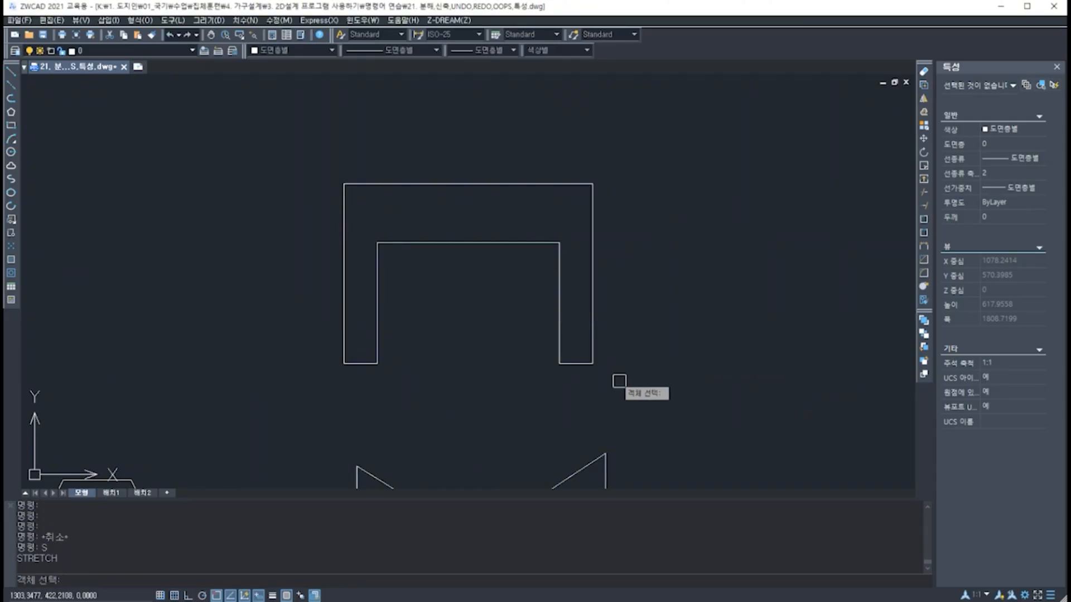
click(646, 390)
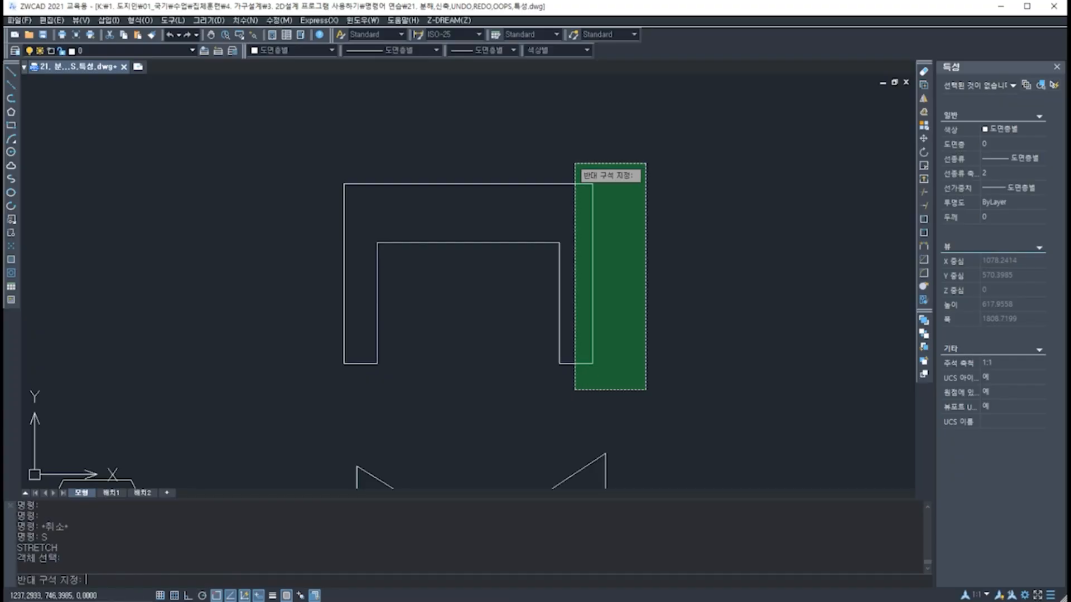
click(575, 163)
key(Return)
click(593, 272)
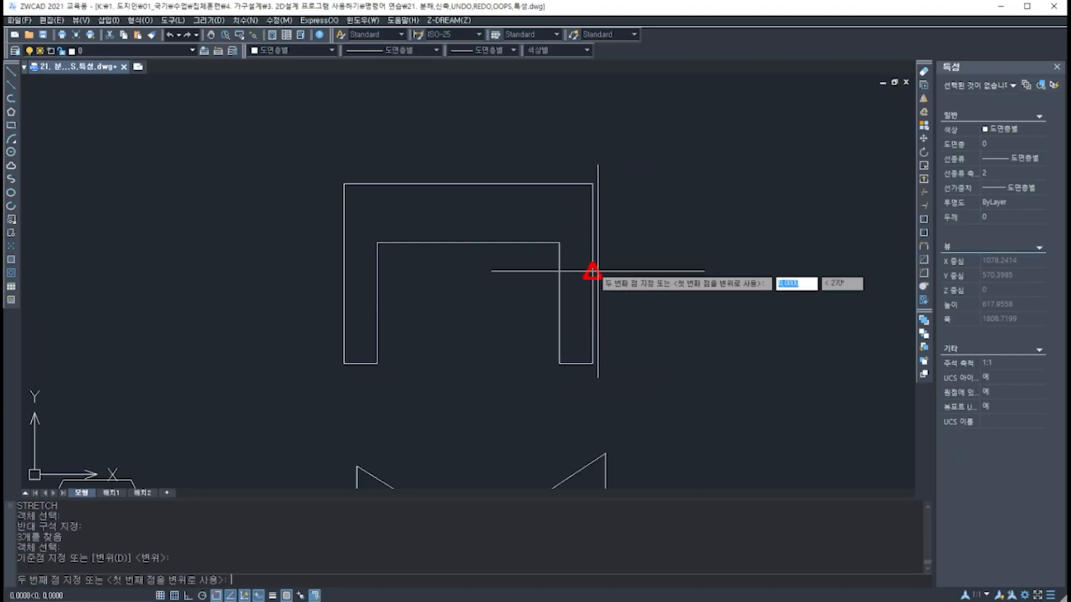
click(674, 272)
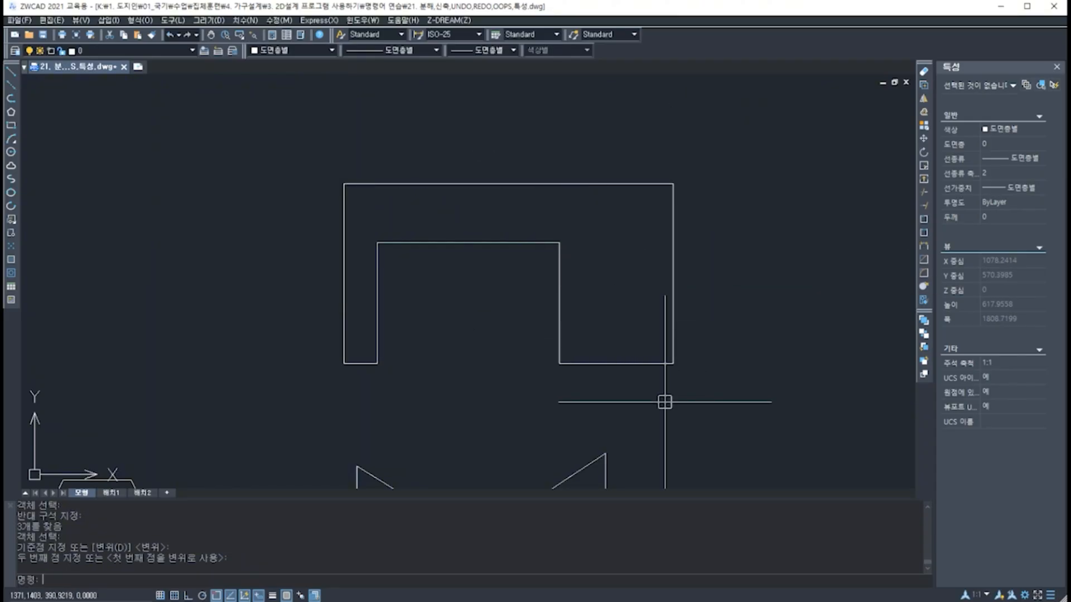
mouse_move(681, 367)
mouse_down()
mouse_move(664, 367)
mouse_move(682, 363)
mouse_up()
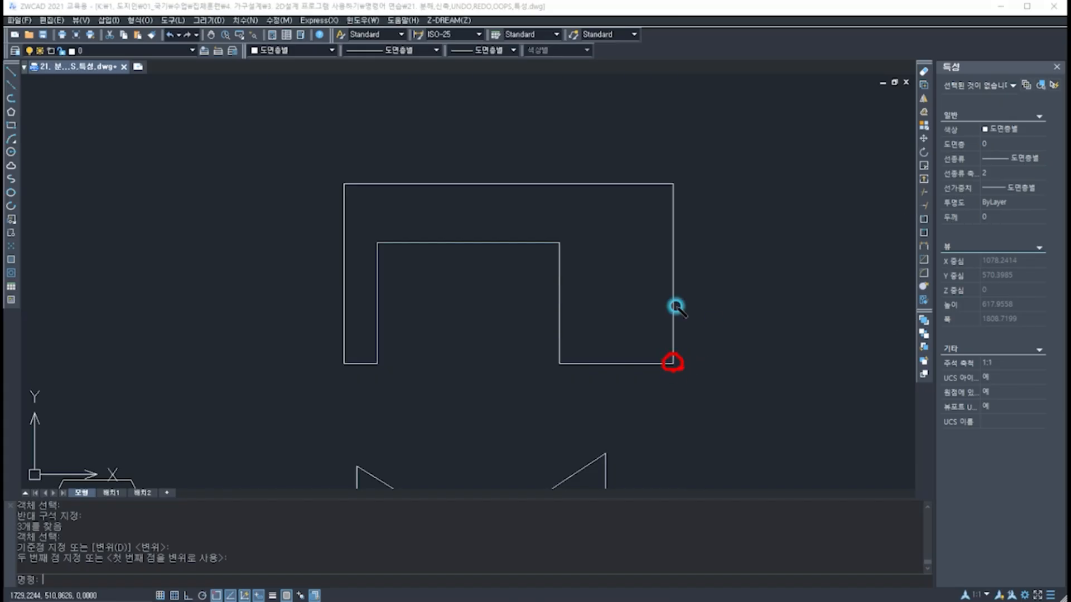
mouse_move(680, 180)
mouse_down()
mouse_move(670, 181)
mouse_move(676, 191)
mouse_up()
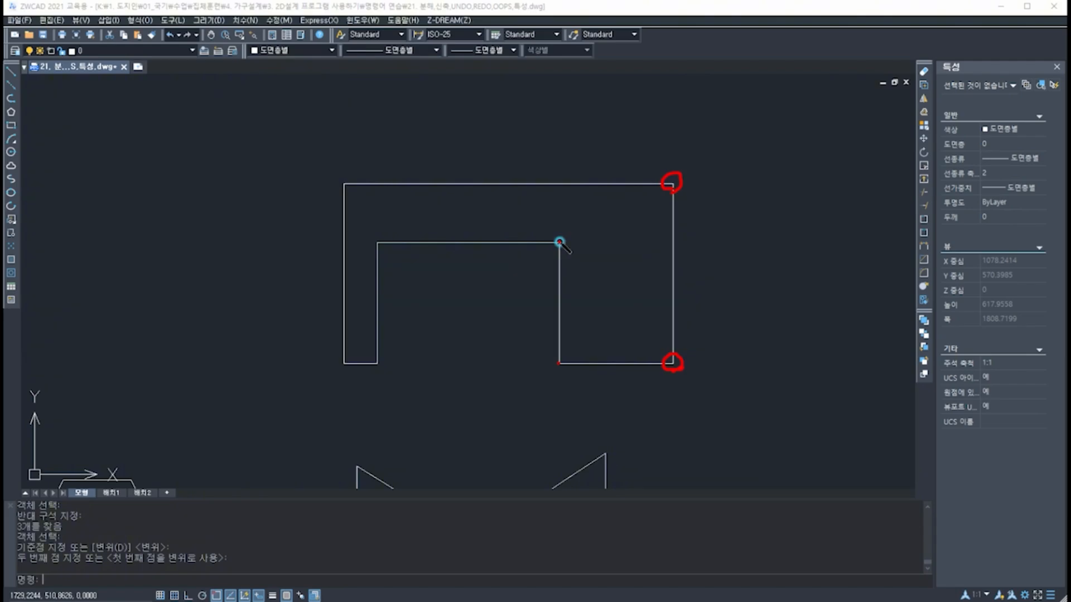
drag(571, 345, 628, 329)
mouse_move(683, 382)
mouse_down()
mouse_move(667, 137)
mouse_move(699, 446)
mouse_up()
key(Escape)
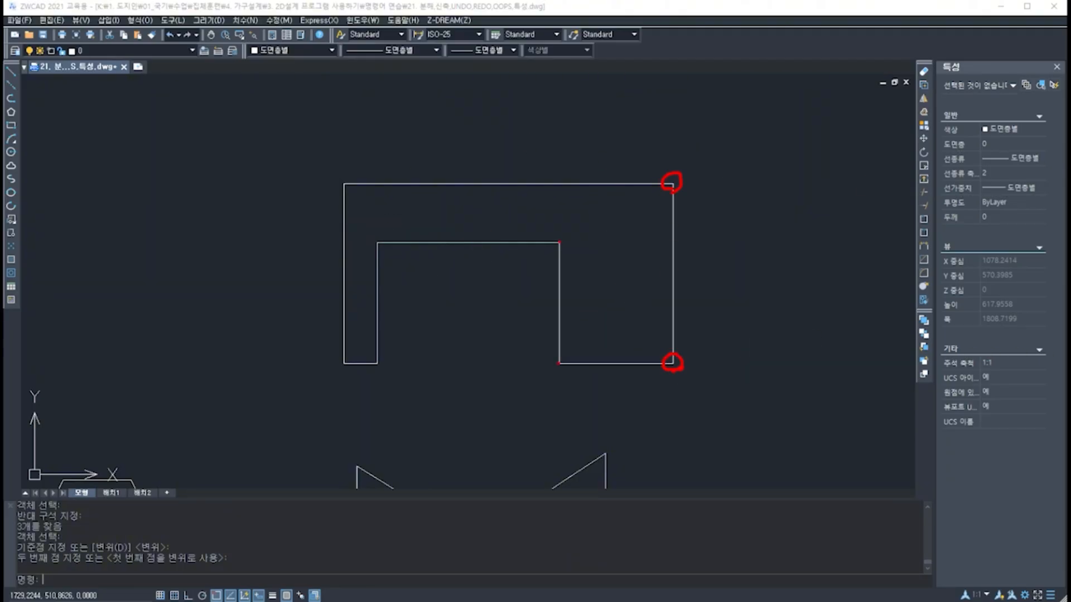
key(Escape)
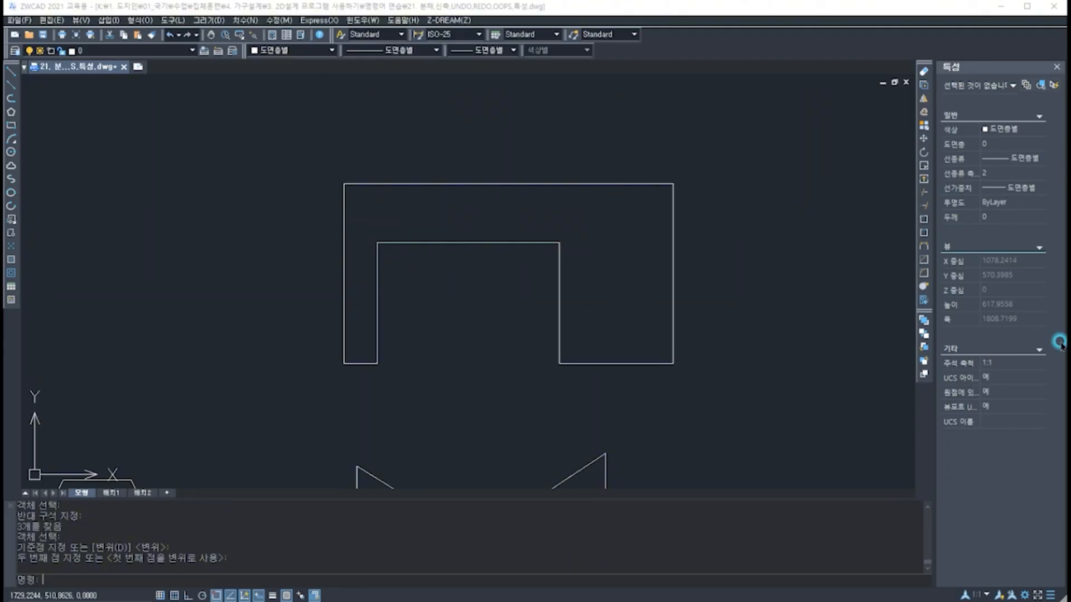
Step: Undo the last stretch and stretch the inverted U shape's entire right leg to the right, with a crossing selection enclosing its outer and inner edges
key(ctrl+z)
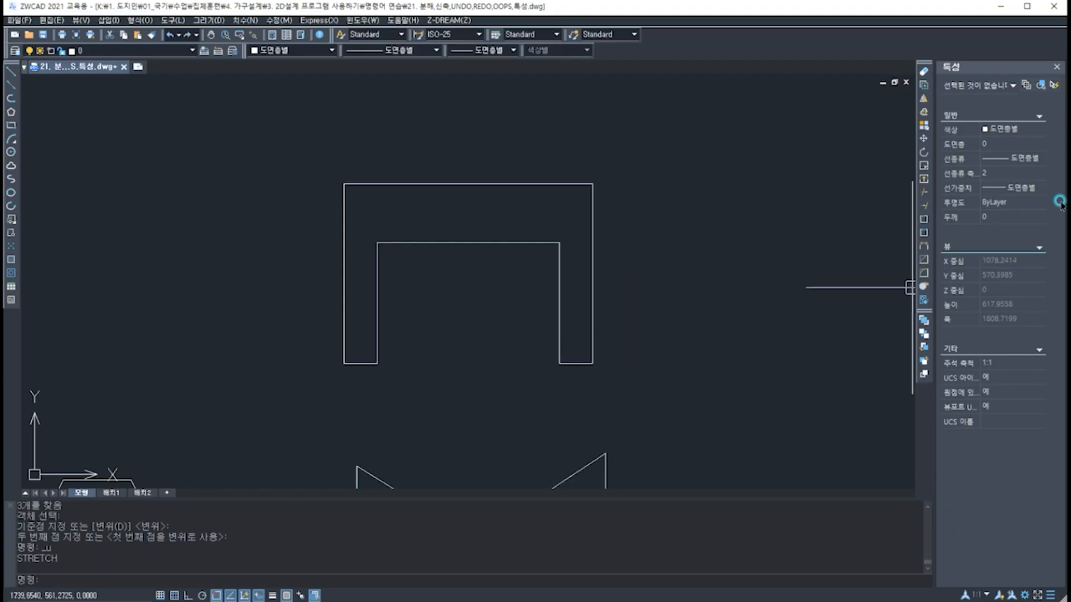
text(s)
key(Return)
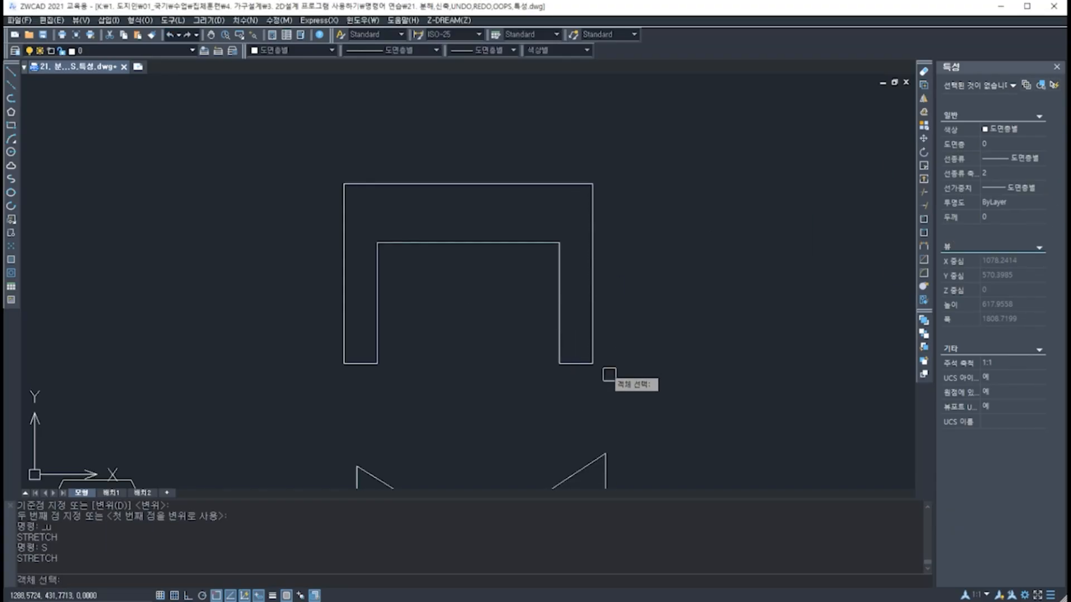
click(625, 389)
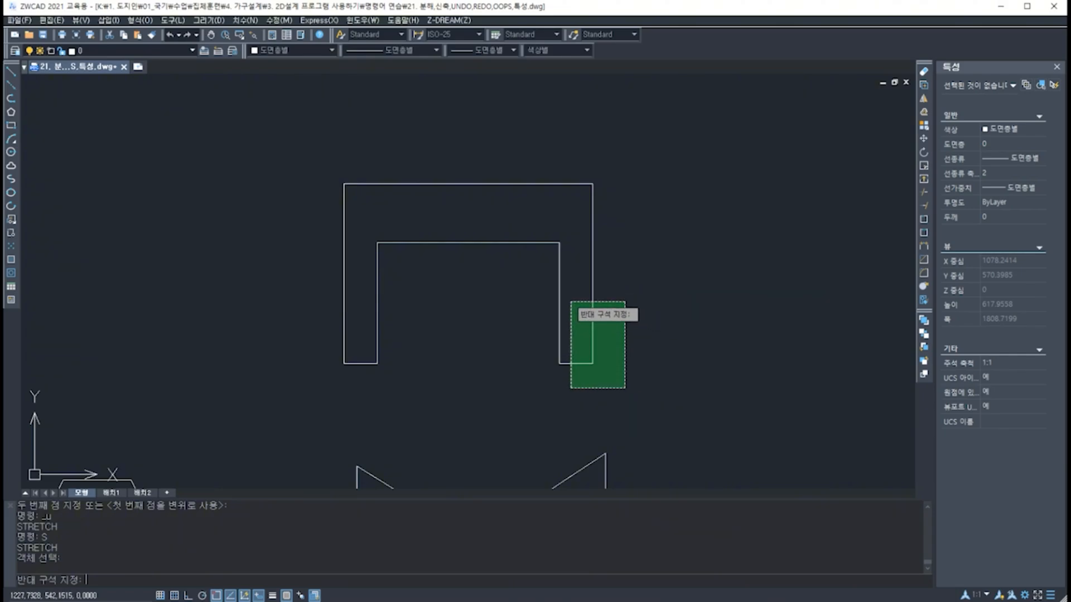
click(513, 149)
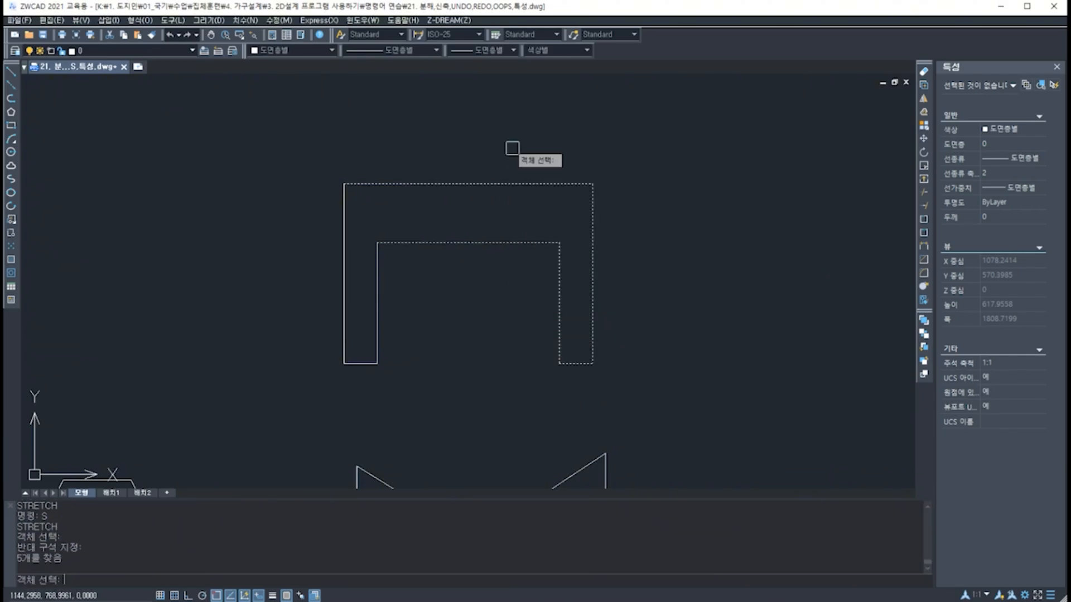
key(Return)
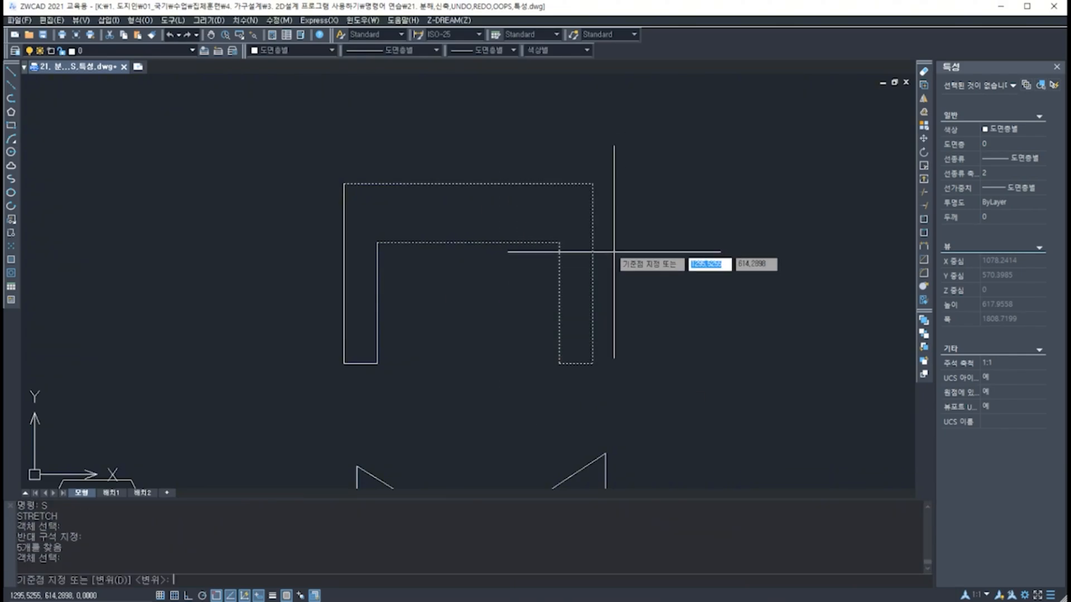
click(592, 273)
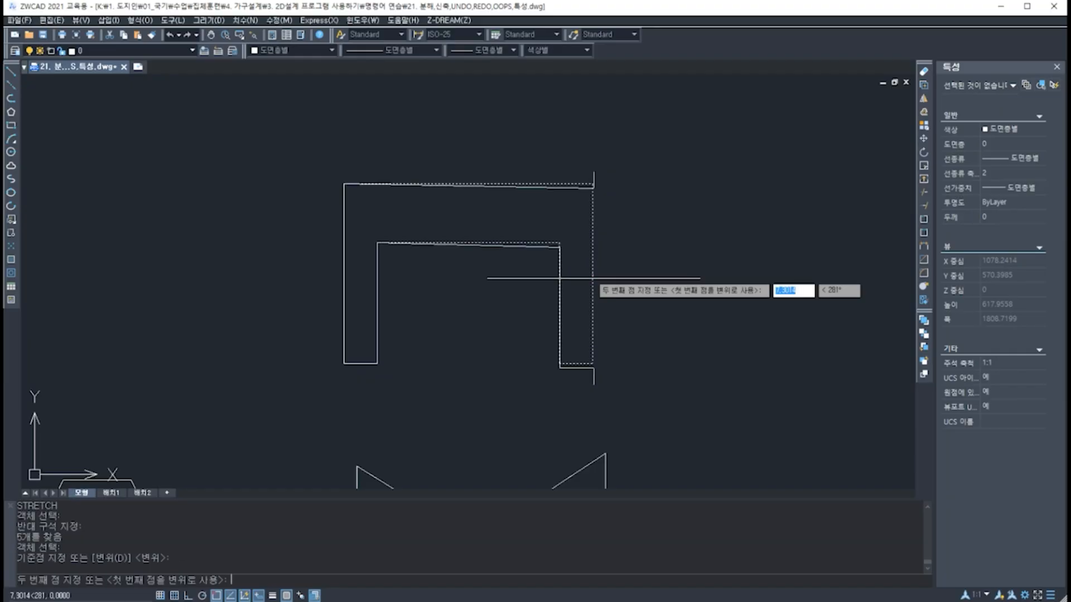
click(787, 273)
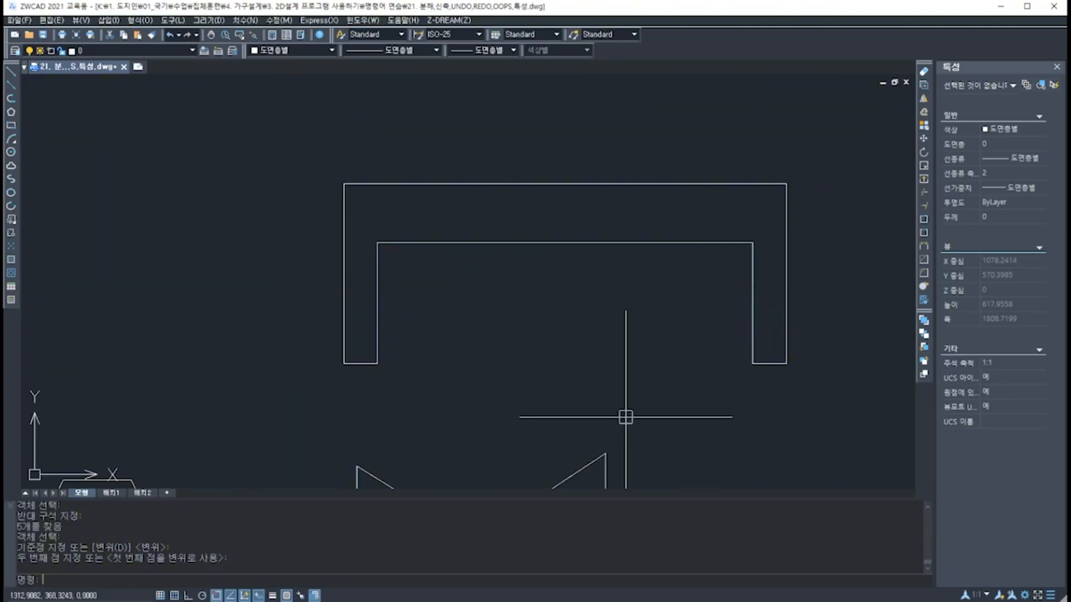
mouse_move(634, 469)
middle_down()
mouse_move(634, 175)
mouse_move(617, 289)
middle_up()
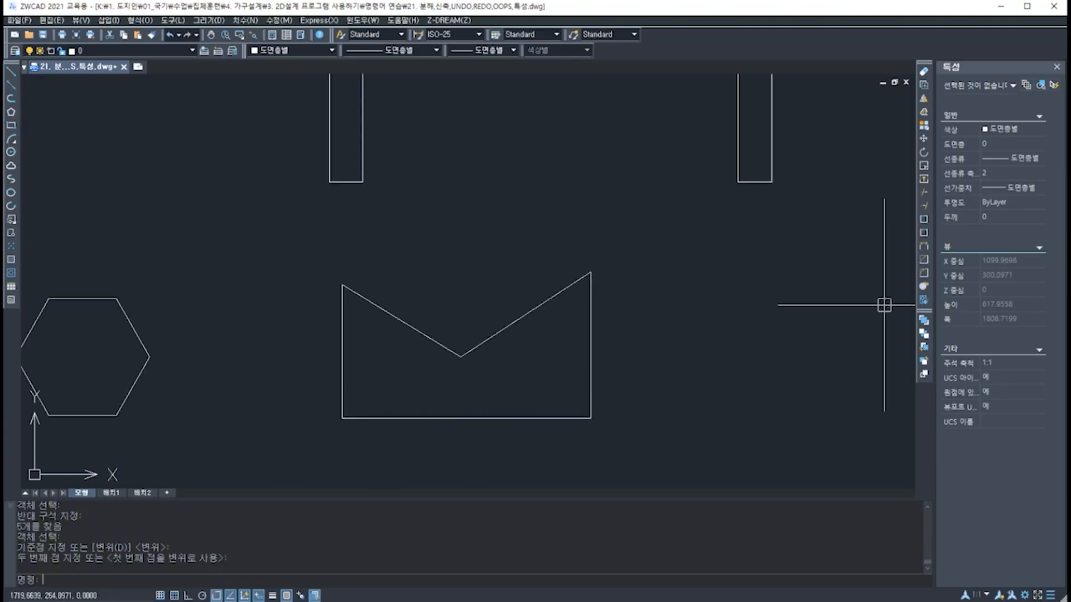
key(ctrl+alt+g)
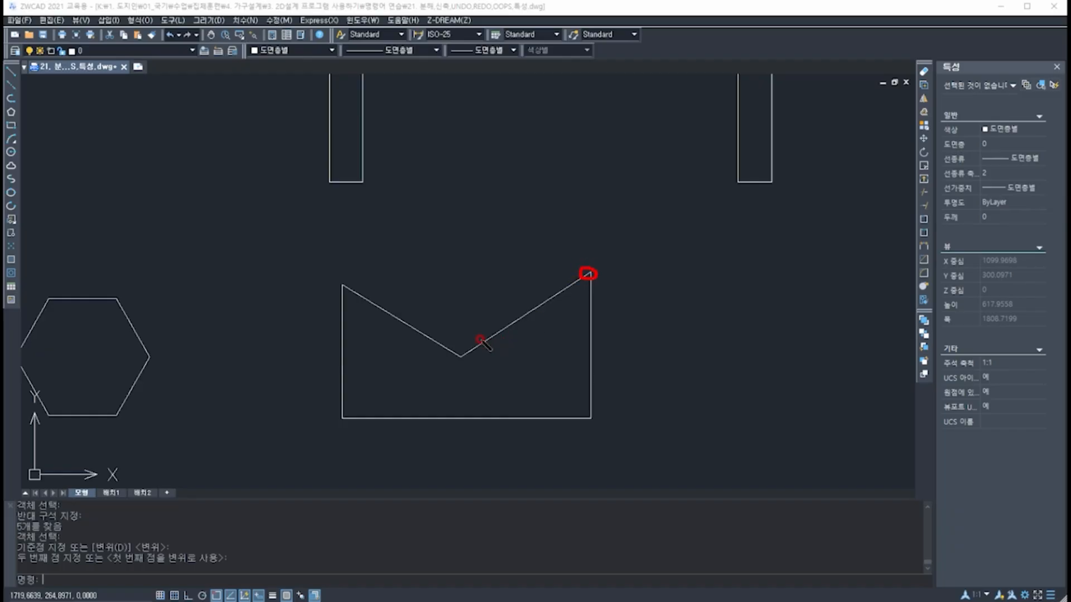
drag(456, 362, 458, 354)
drag(335, 279, 339, 283)
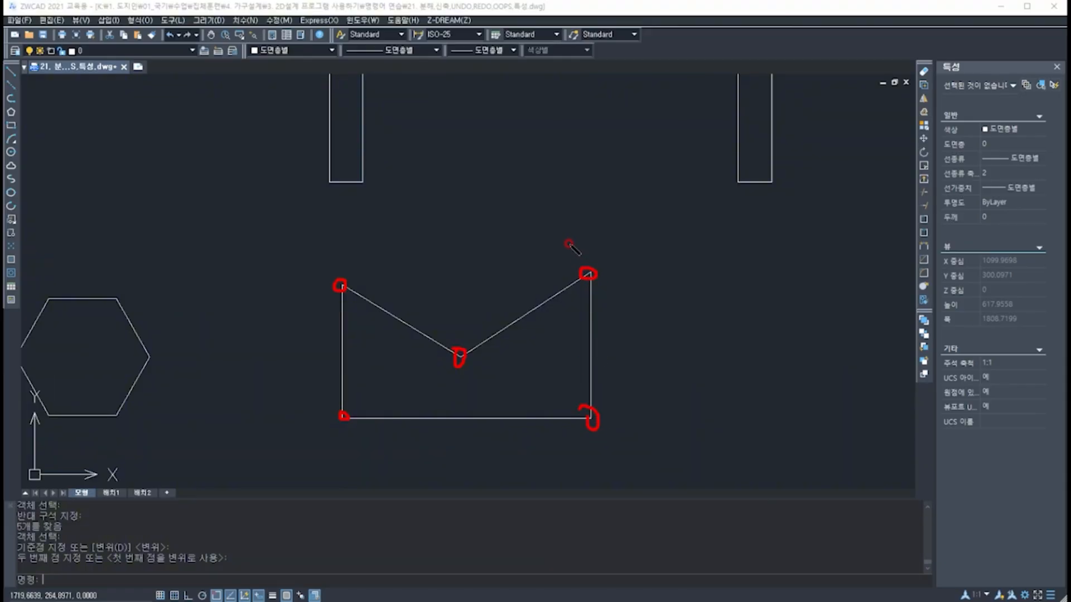
mouse_move(603, 447)
mouse_down()
mouse_move(576, 249)
mouse_move(619, 359)
mouse_move(593, 427)
mouse_up()
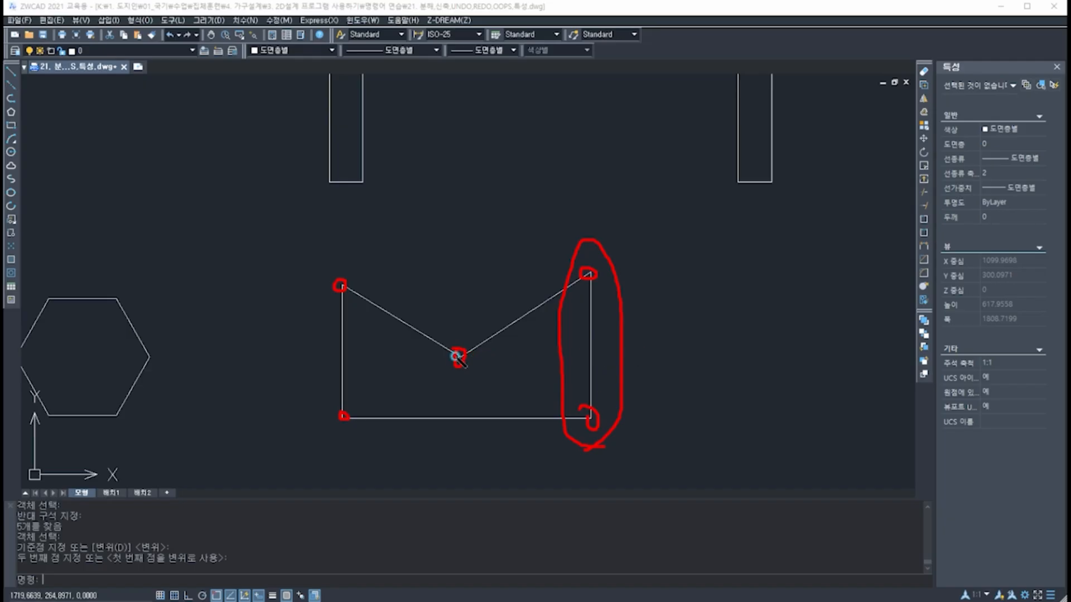
mouse_move(459, 357)
mouse_down()
mouse_move(712, 291)
mouse_move(758, 302)
mouse_move(767, 423)
mouse_move(524, 422)
mouse_up()
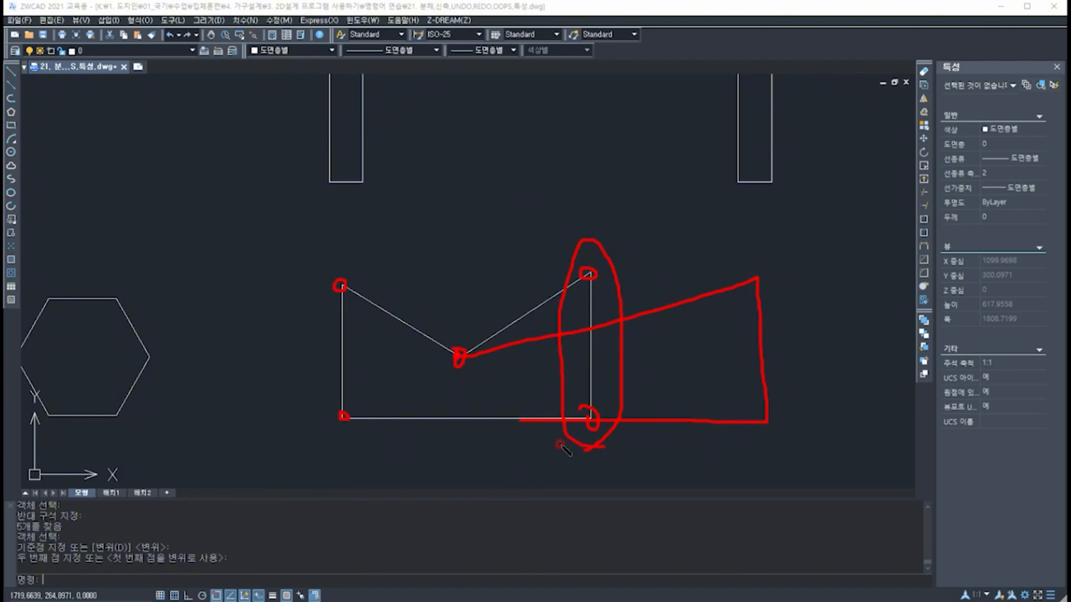
key(ctrl+z)
key(ctrl+z)
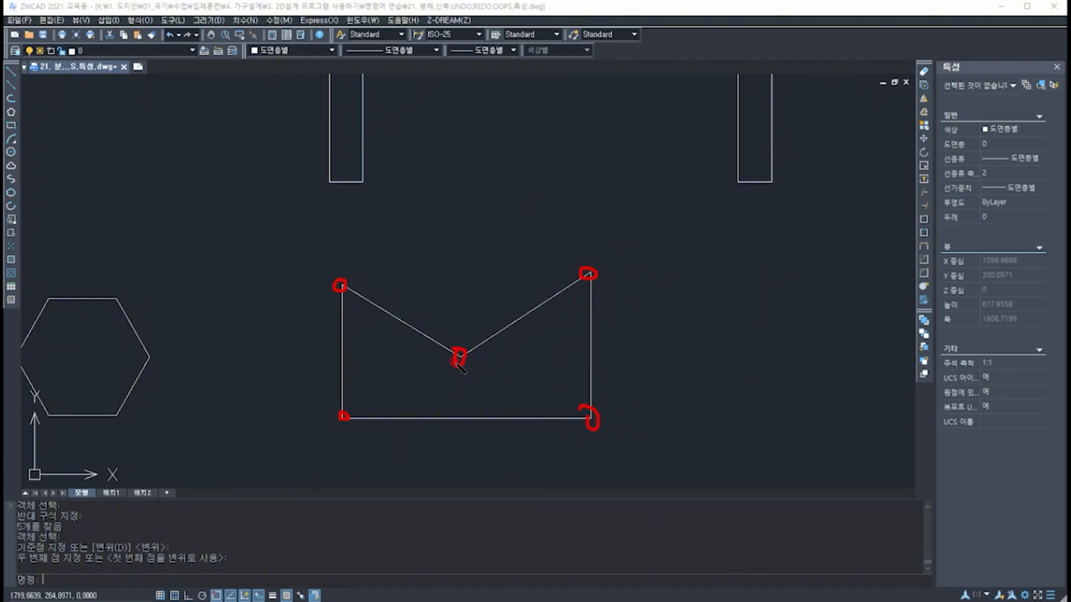
mouse_move(520, 251)
mouse_down()
mouse_move(414, 430)
mouse_move(651, 385)
mouse_move(574, 249)
mouse_move(546, 254)
mouse_up()
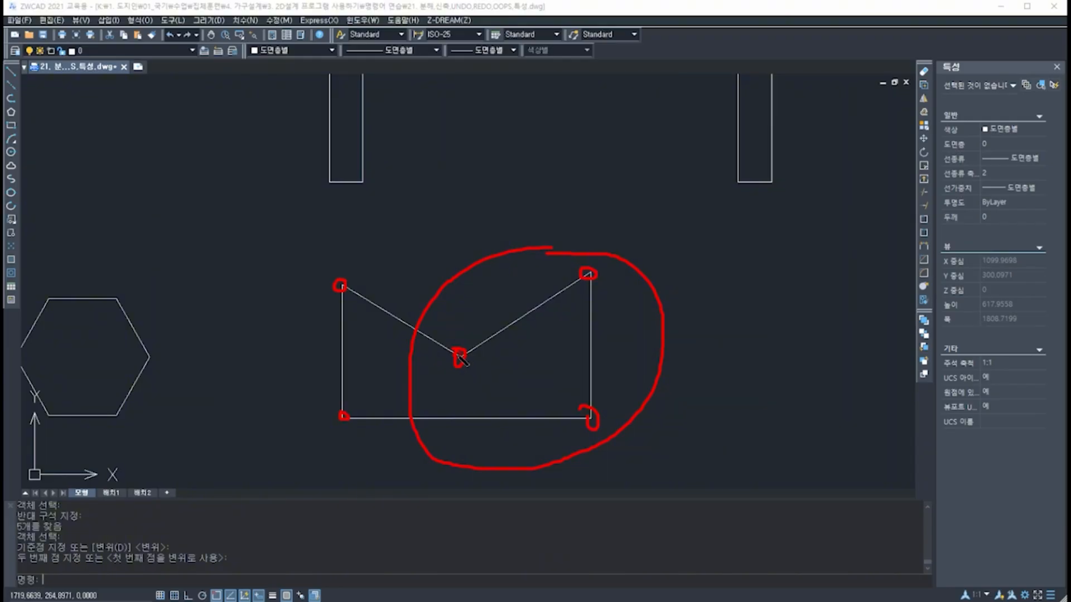
drag(458, 350, 460, 364)
drag(585, 268, 592, 276)
drag(596, 413, 584, 417)
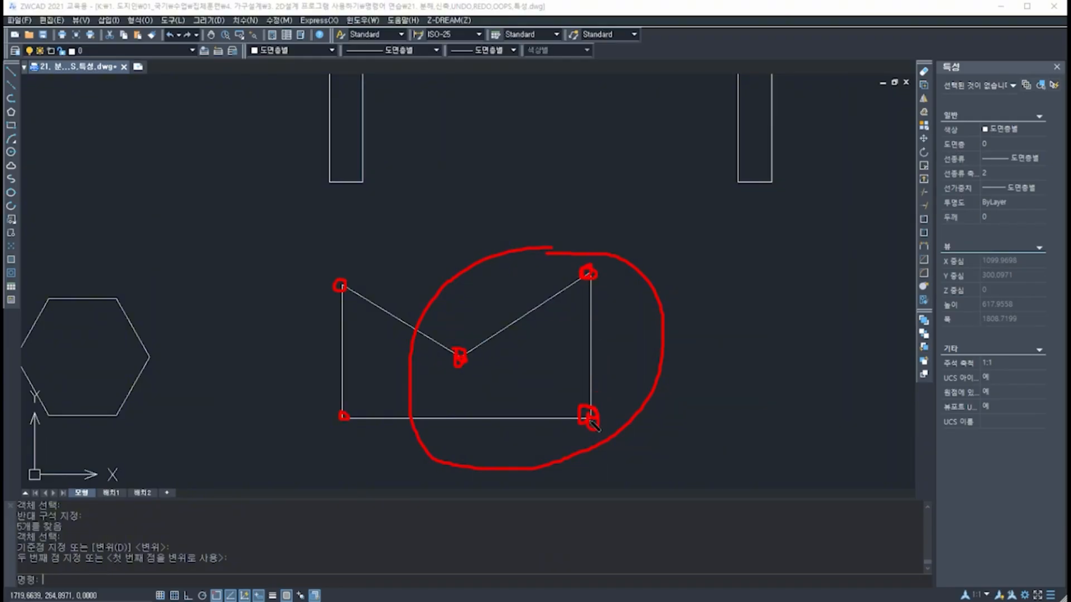
click(791, 325)
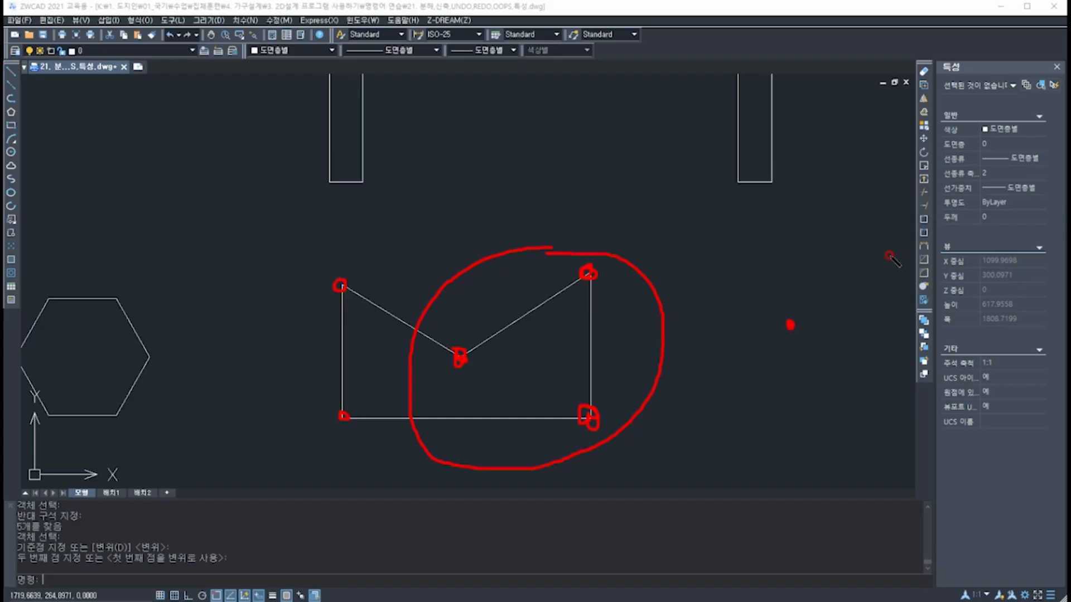
click(898, 387)
mouse_move(791, 326)
mouse_down()
mouse_move(889, 265)
mouse_move(897, 390)
mouse_up()
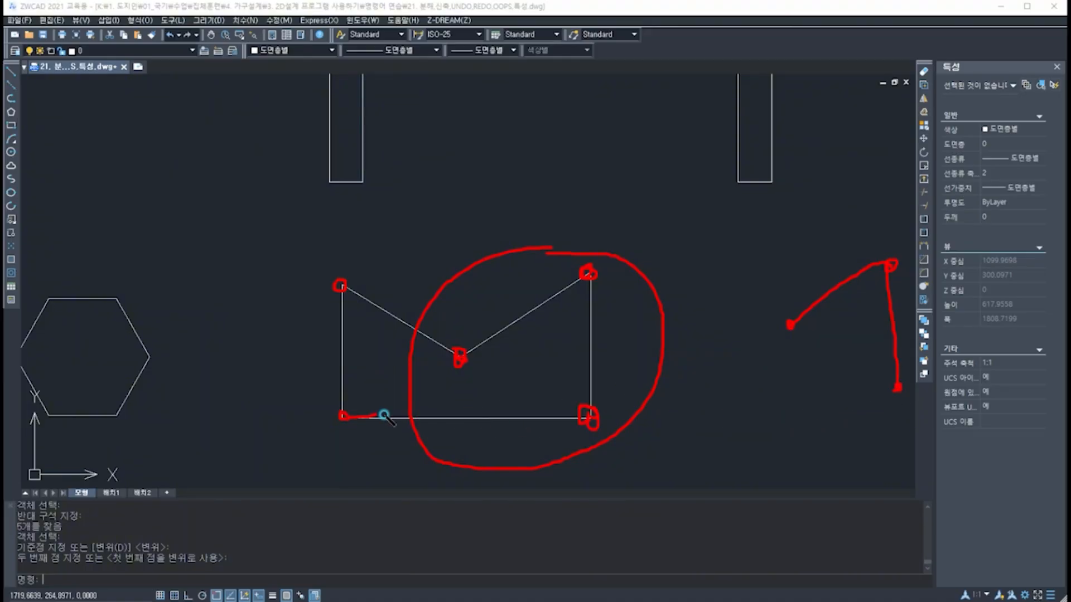
drag(384, 415, 896, 388)
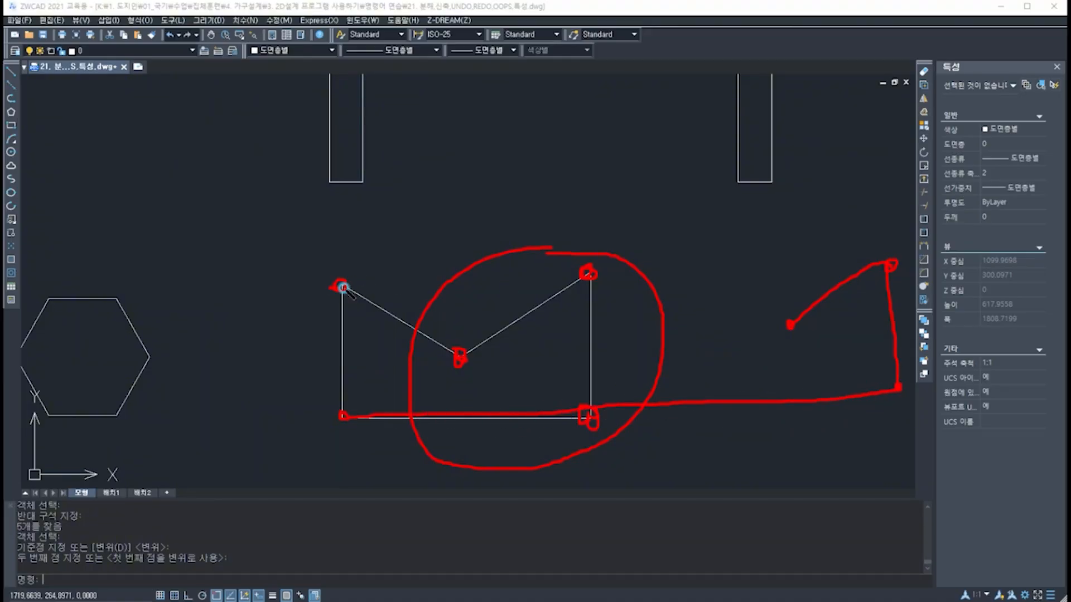
drag(343, 288, 786, 326)
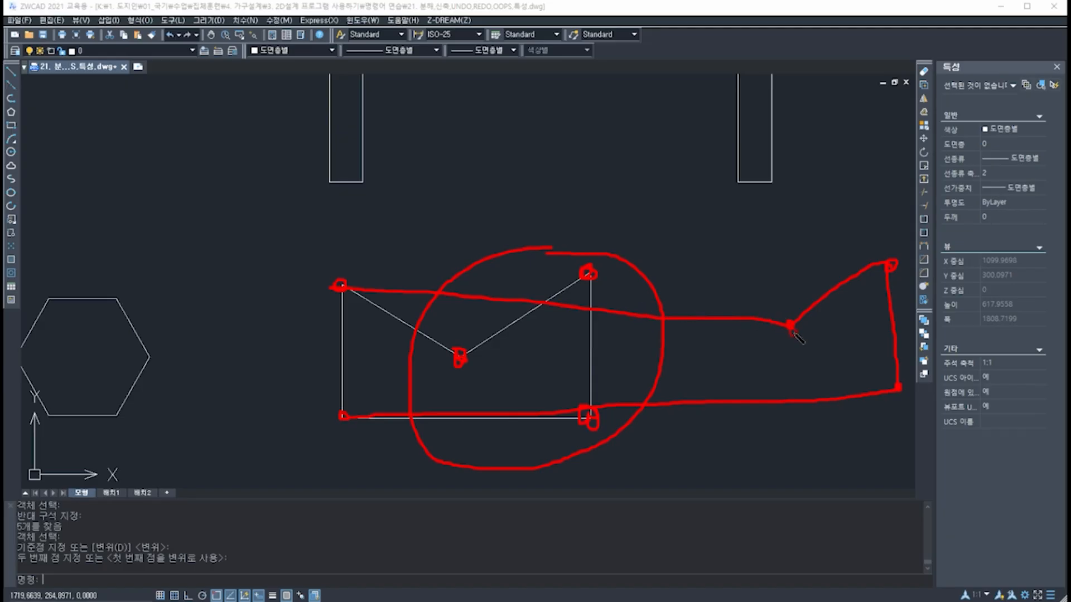
key(Escape)
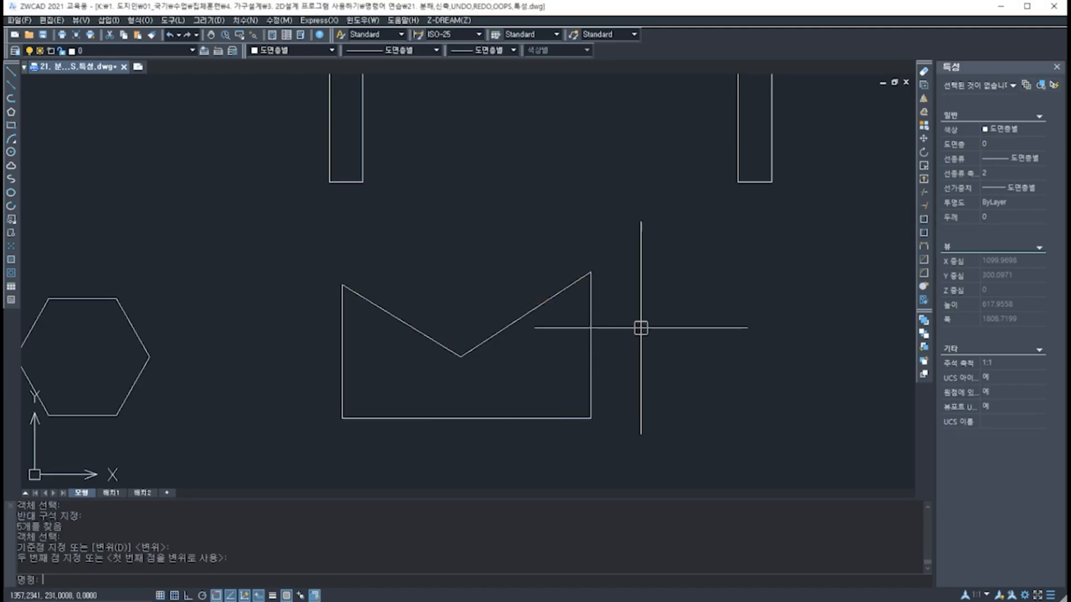
Step: Try stretching only the right edge of the V-notched shape to the right by crossing selection, and undo that stretch
text(s)
key(Return)
click(640, 447)
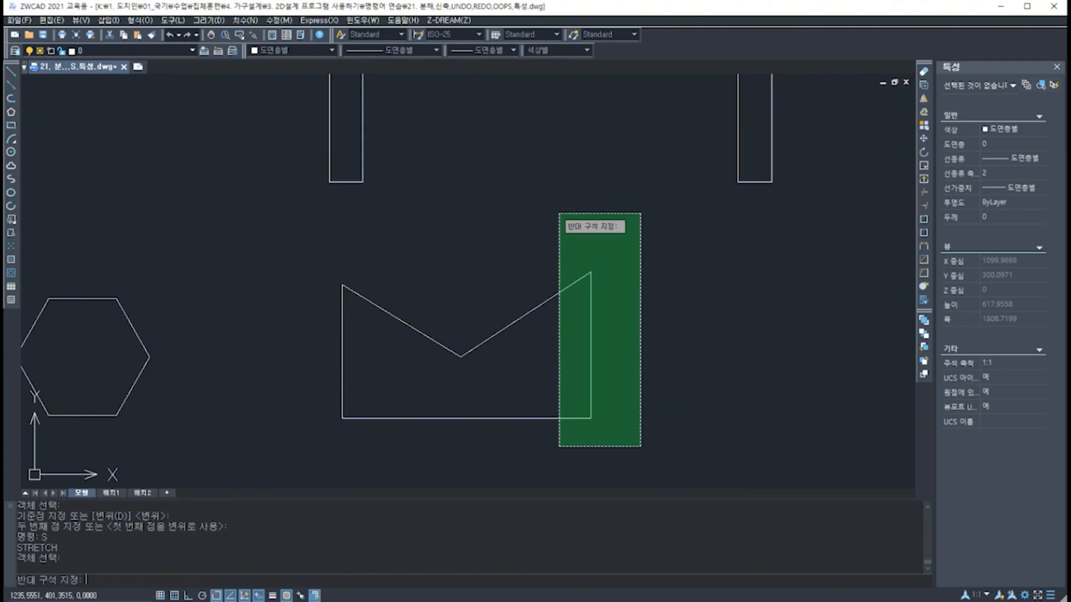
click(559, 213)
key(Return)
click(643, 355)
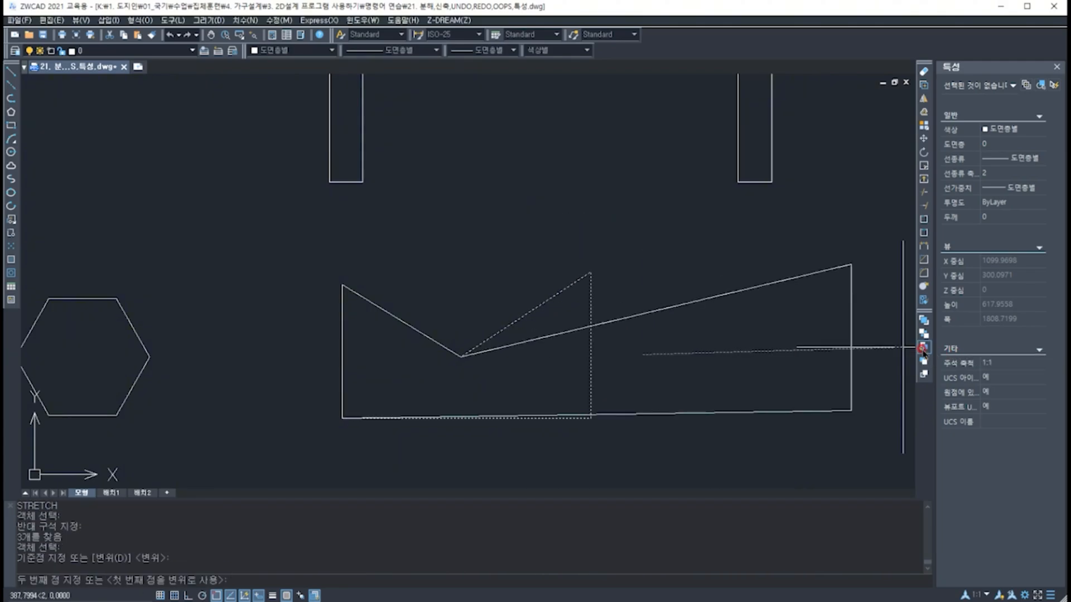
click(806, 343)
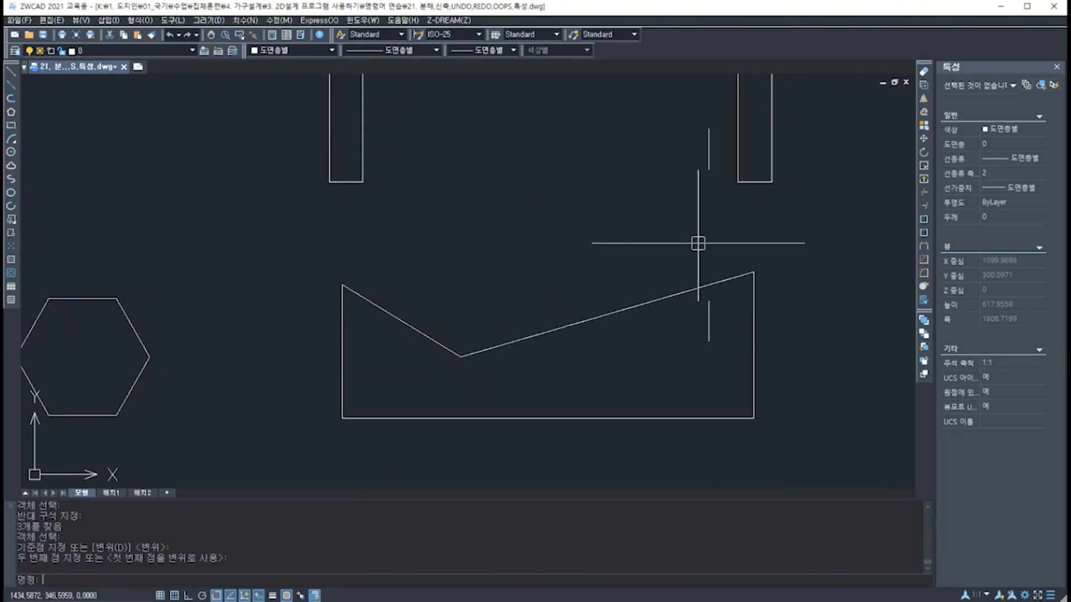
key(ctrl+z)
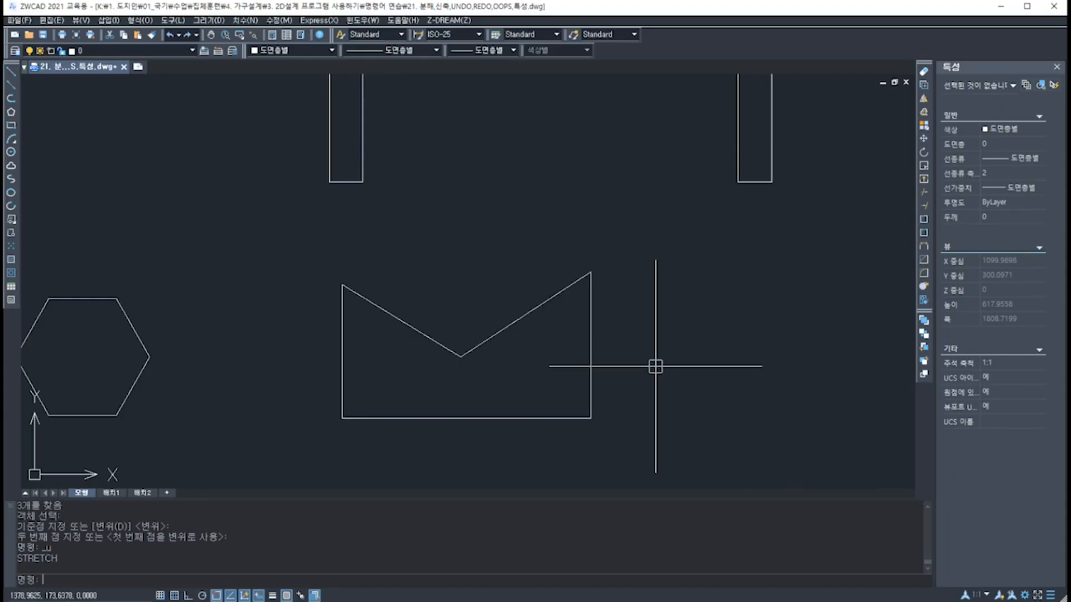
Step: Stretch the V-notched shape to the right, with a crossing selection enclosing both the notch's lowest vertex and the right edge
text(s)
key(Return)
click(641, 462)
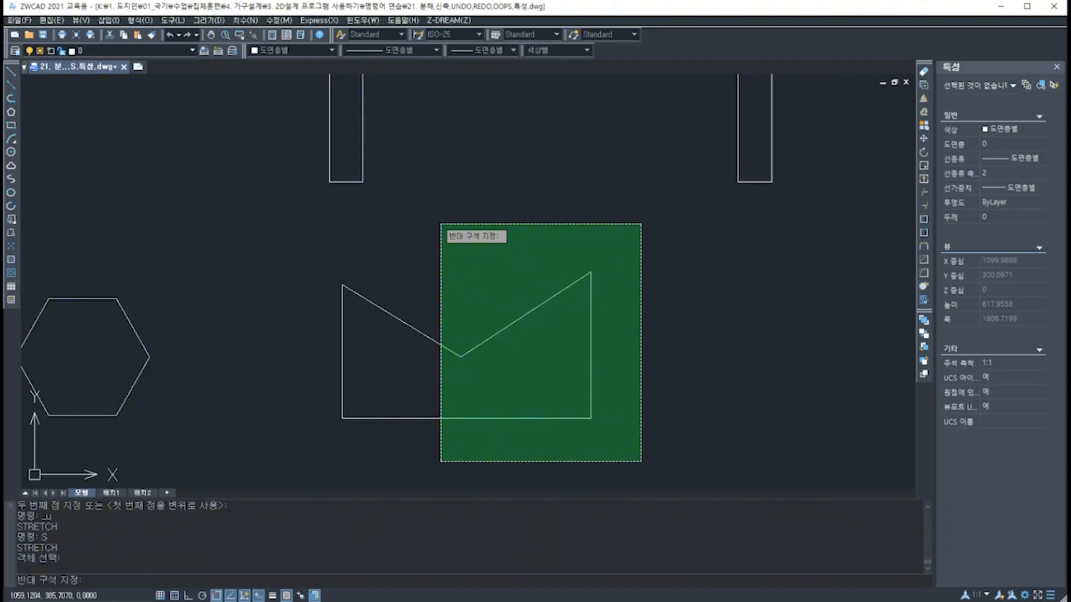
click(440, 224)
key(Return)
click(615, 363)
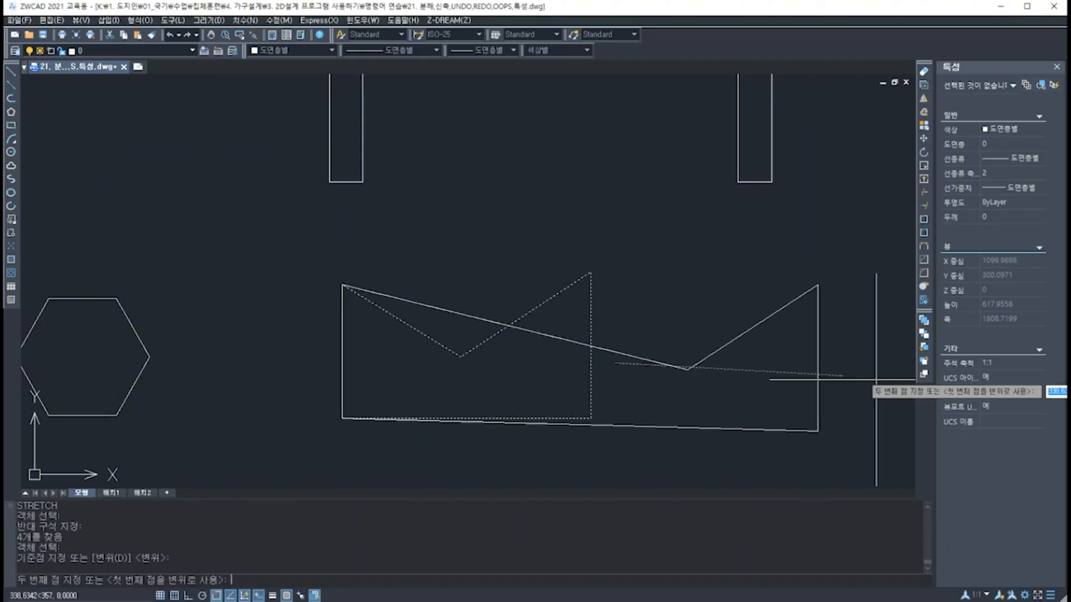
click(859, 354)
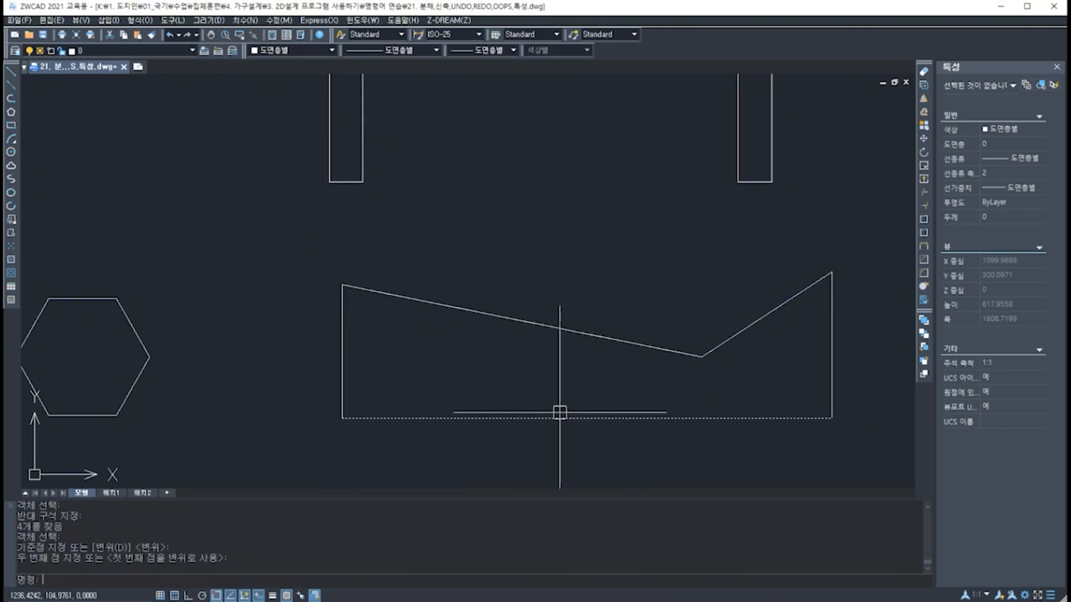
scroll(559, 413, down, 5)
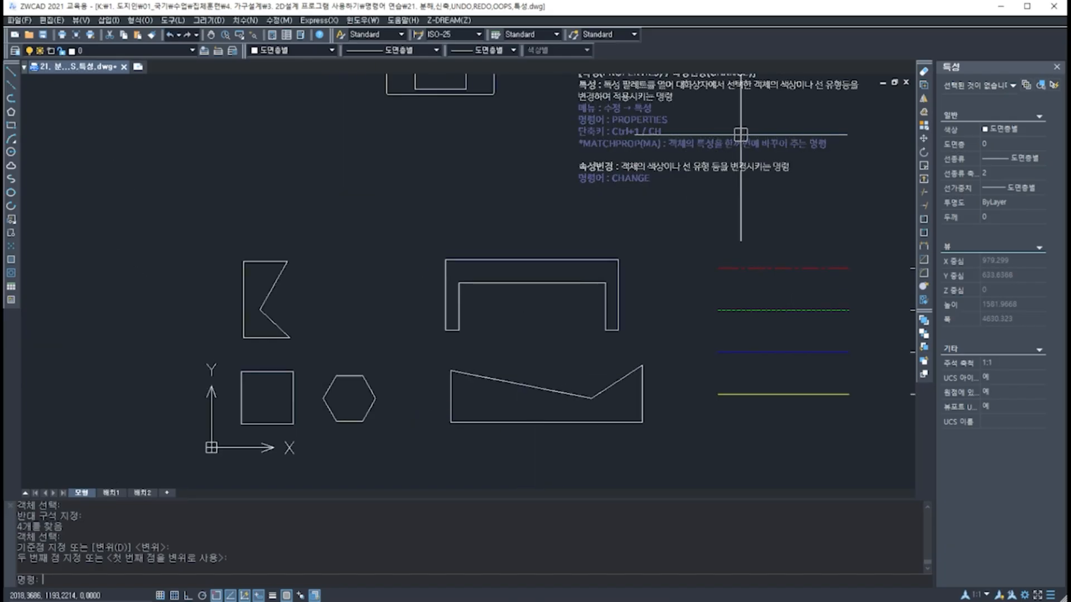